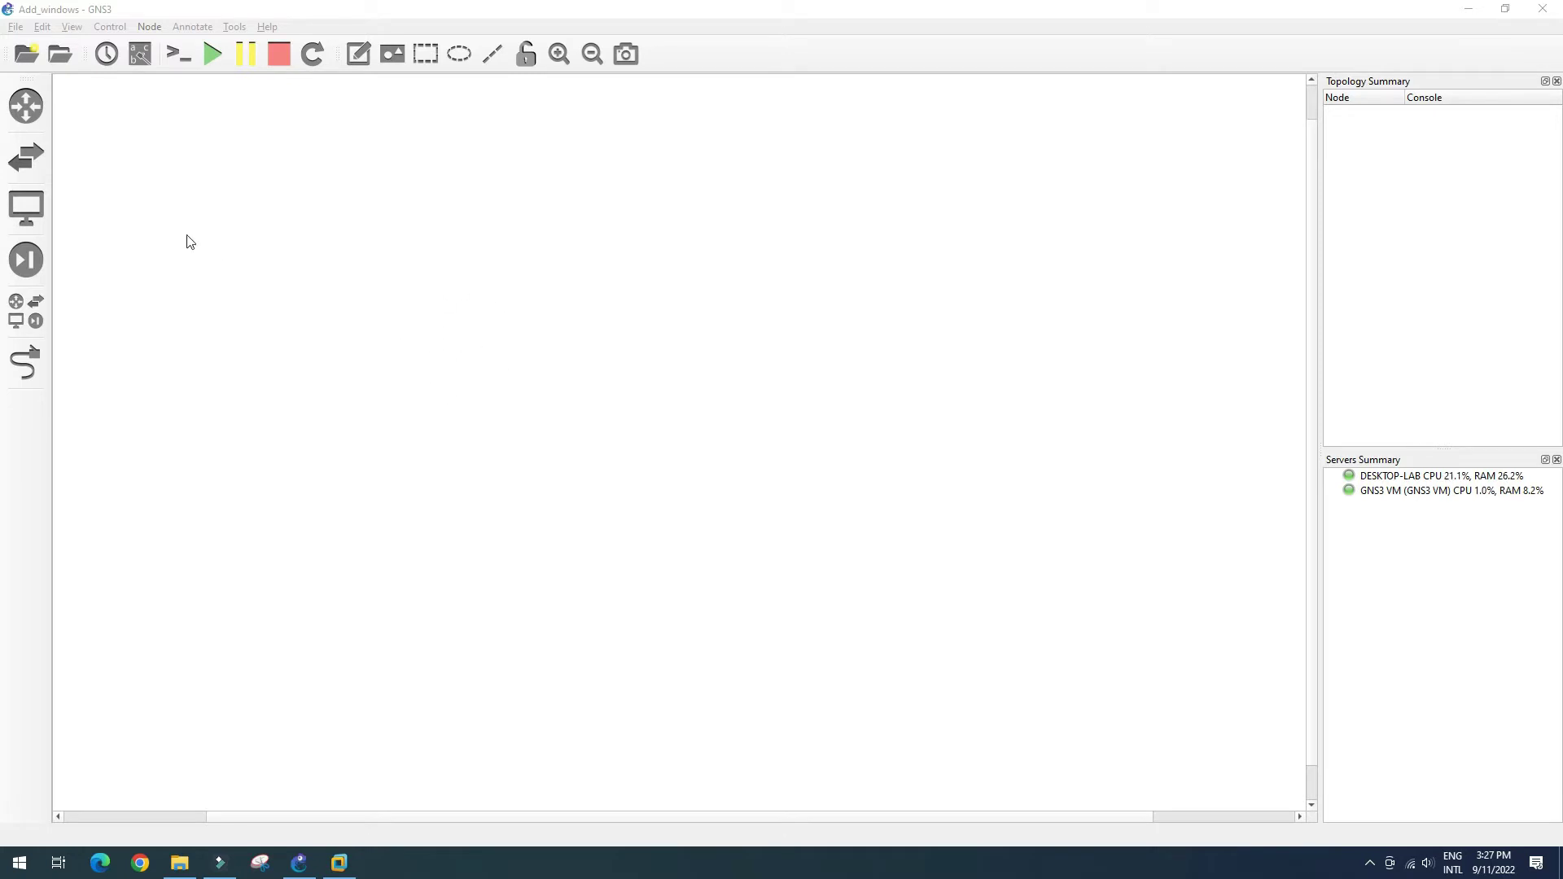
# Bring the empty Add_windows project in GNS3 to the front and open the Edit menu.
pyautogui.click(229, 176)
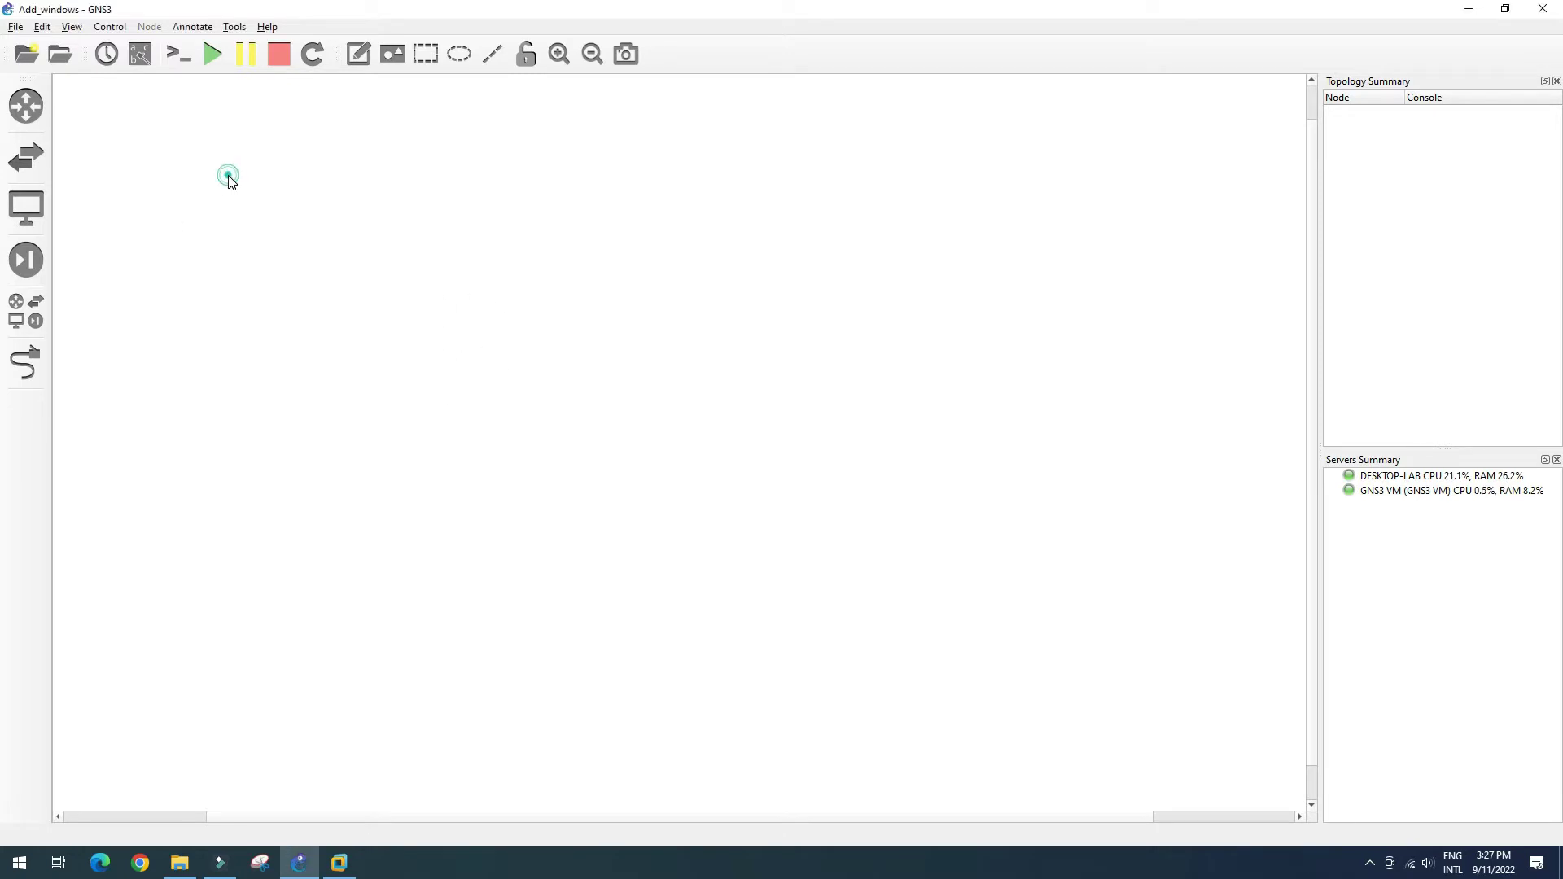
pyautogui.click(41, 27)
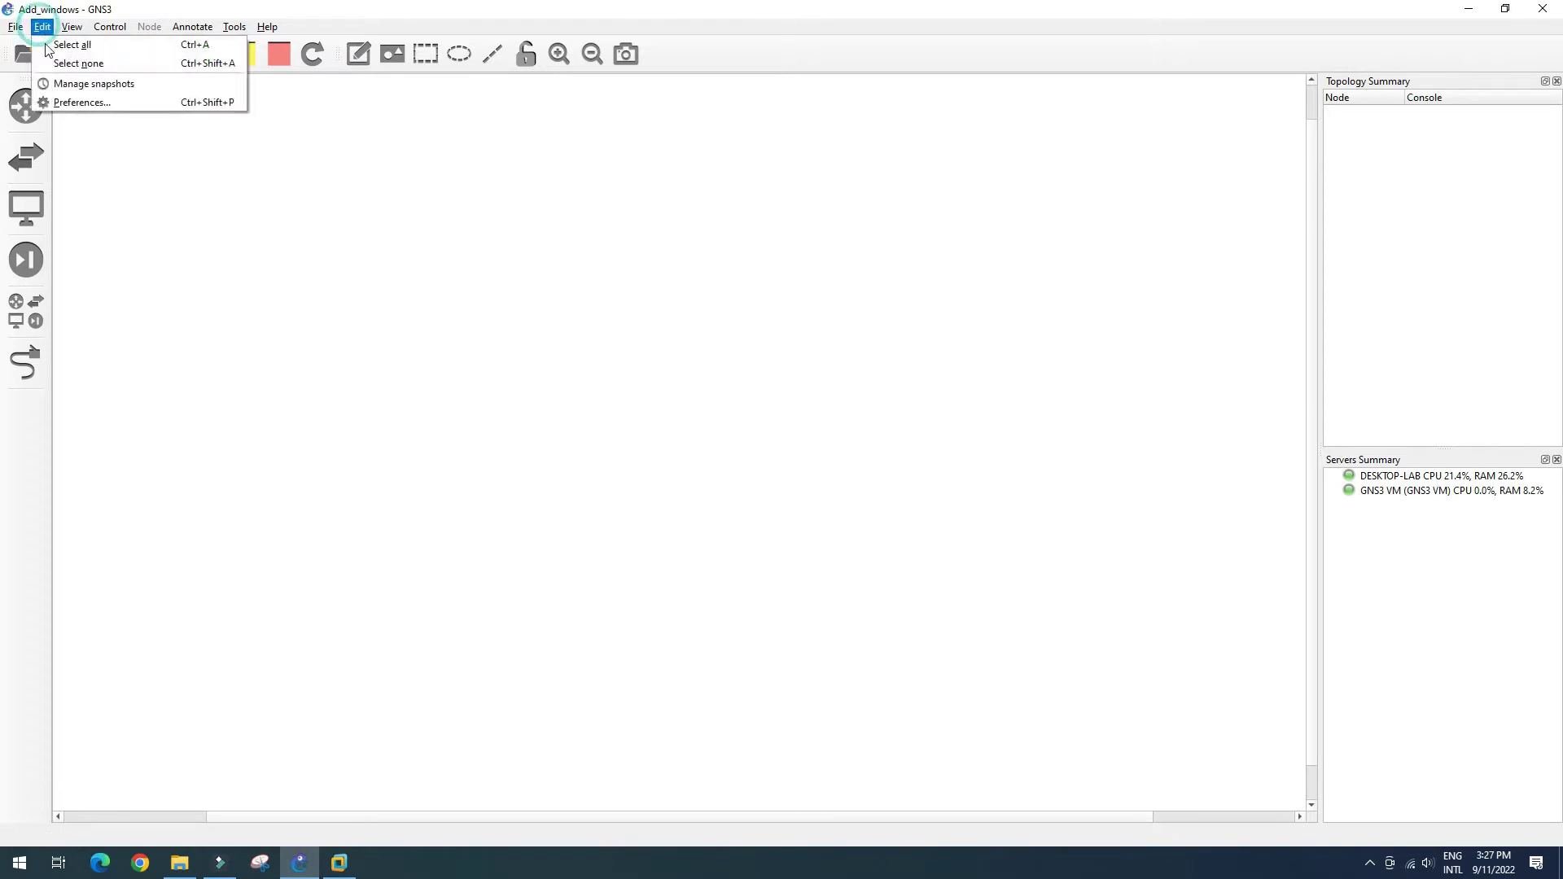
# Open Preferences and show the empty VMware VMs templates page.
pyautogui.click(60, 102)
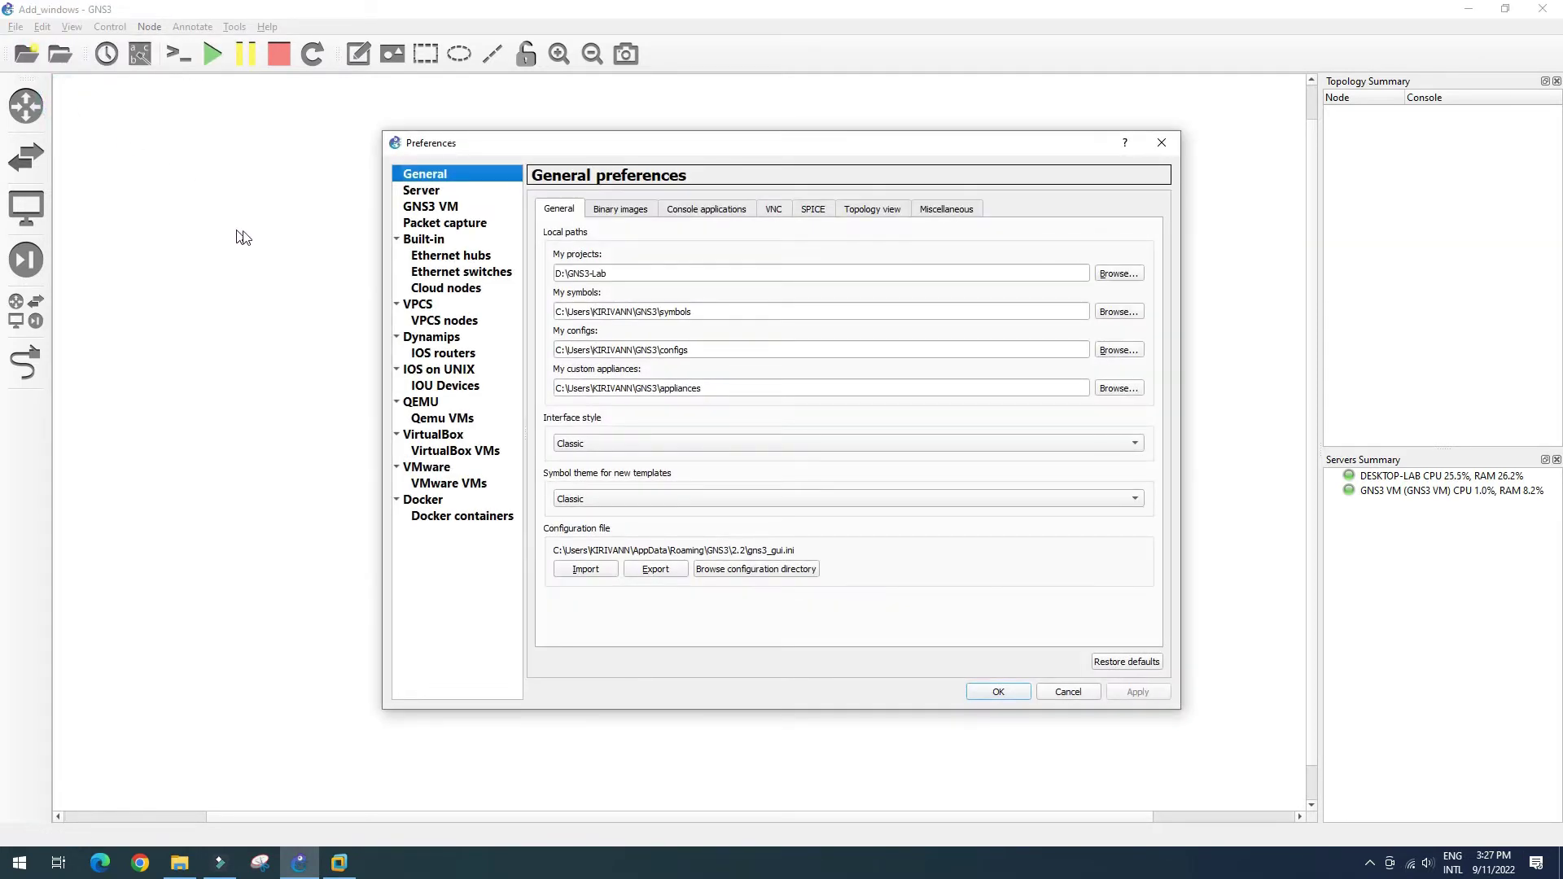
pyautogui.moveTo(656, 145); pyautogui.dragTo(642, 138)
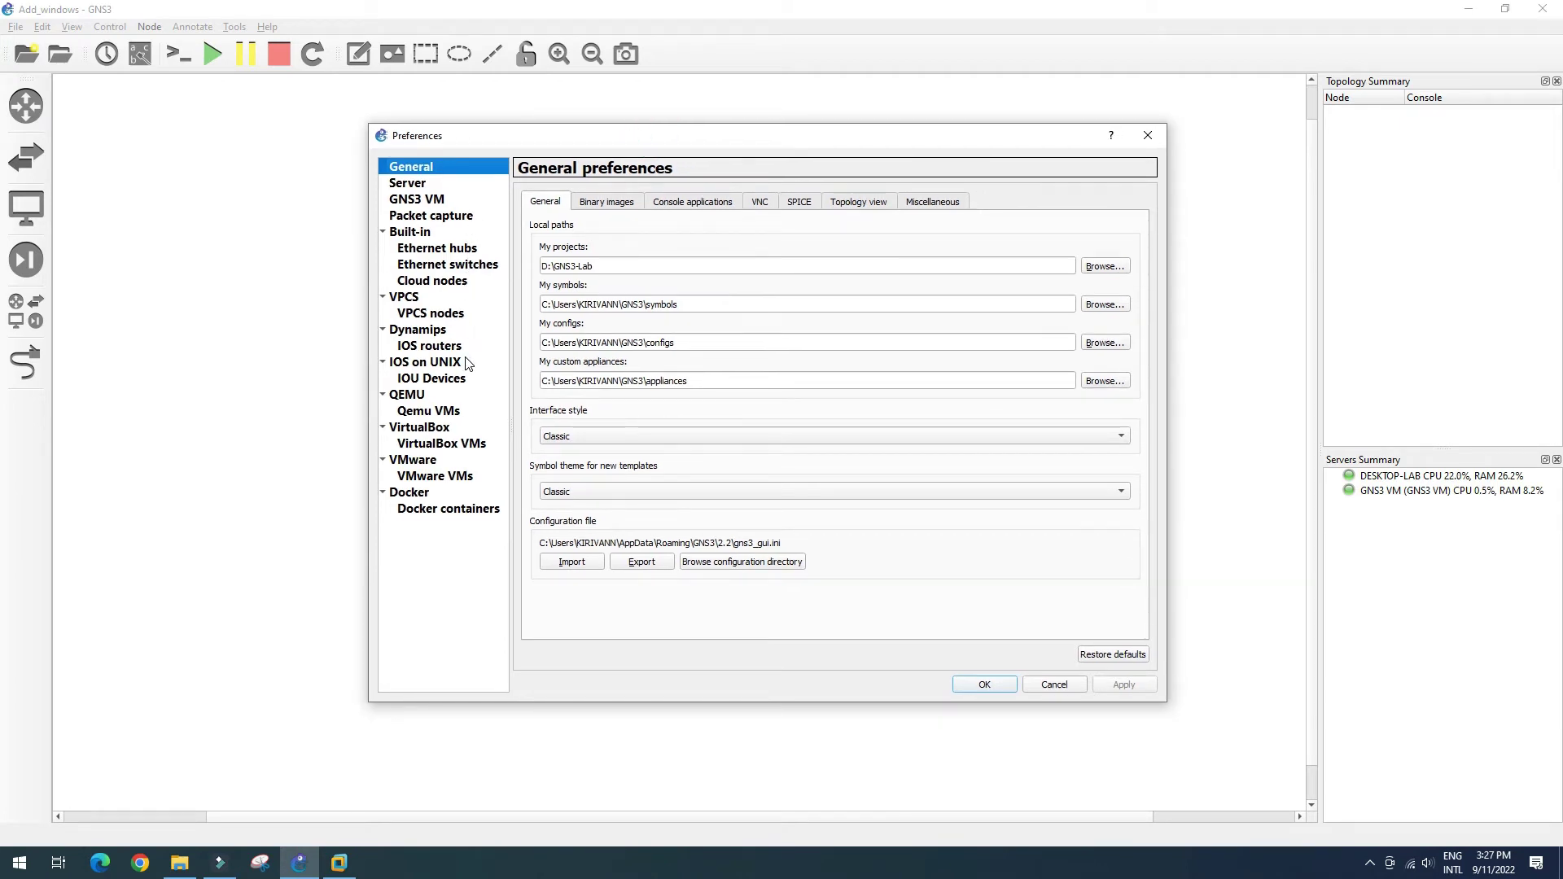
pyautogui.click(429, 478)
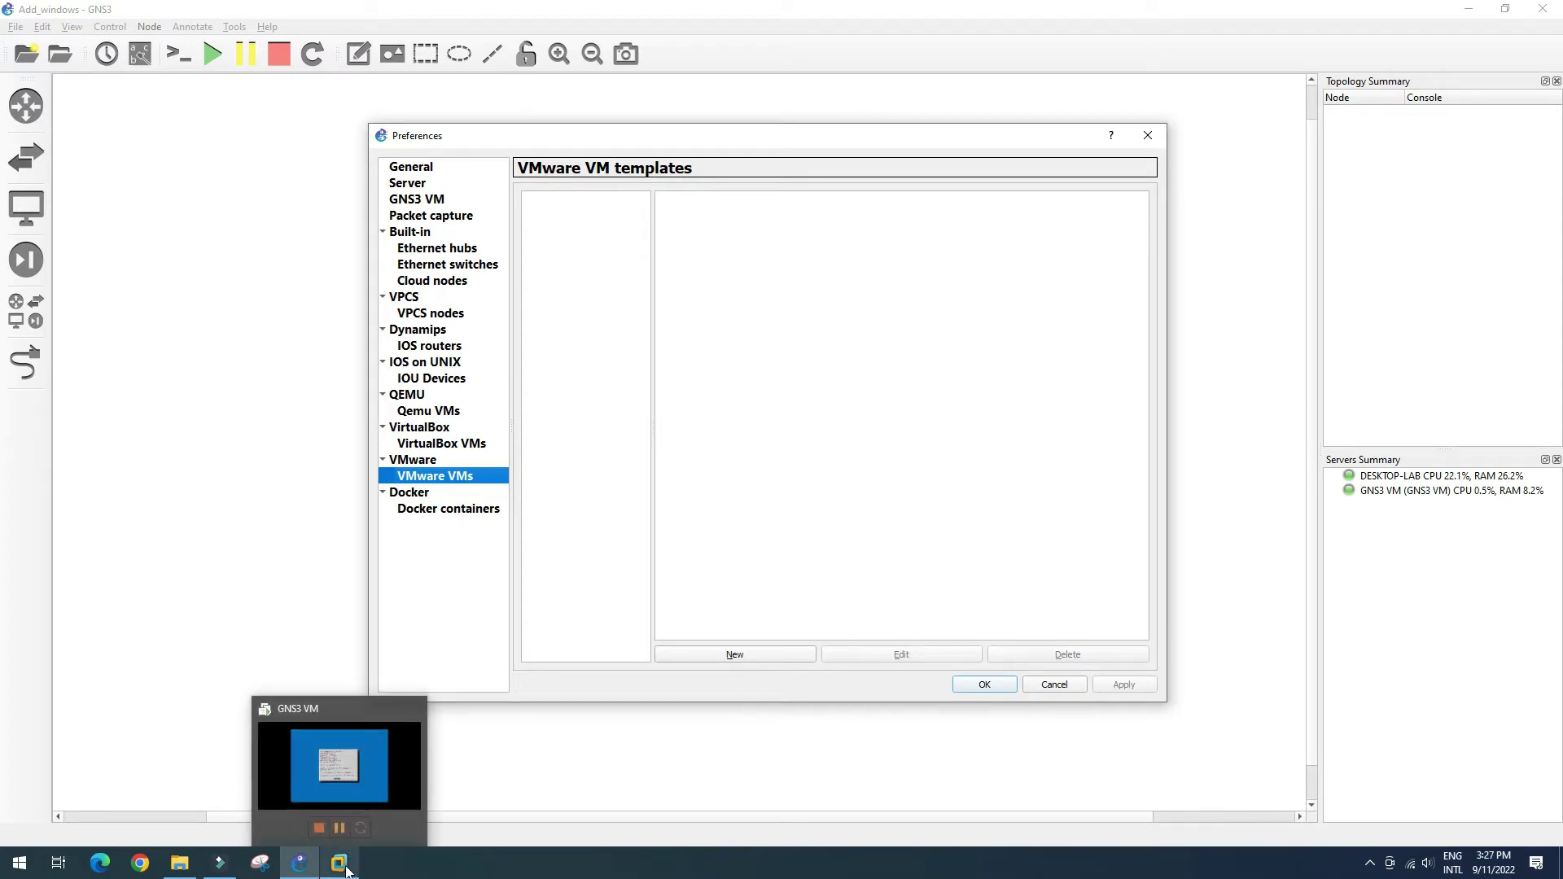
pyautogui.click(346, 744)
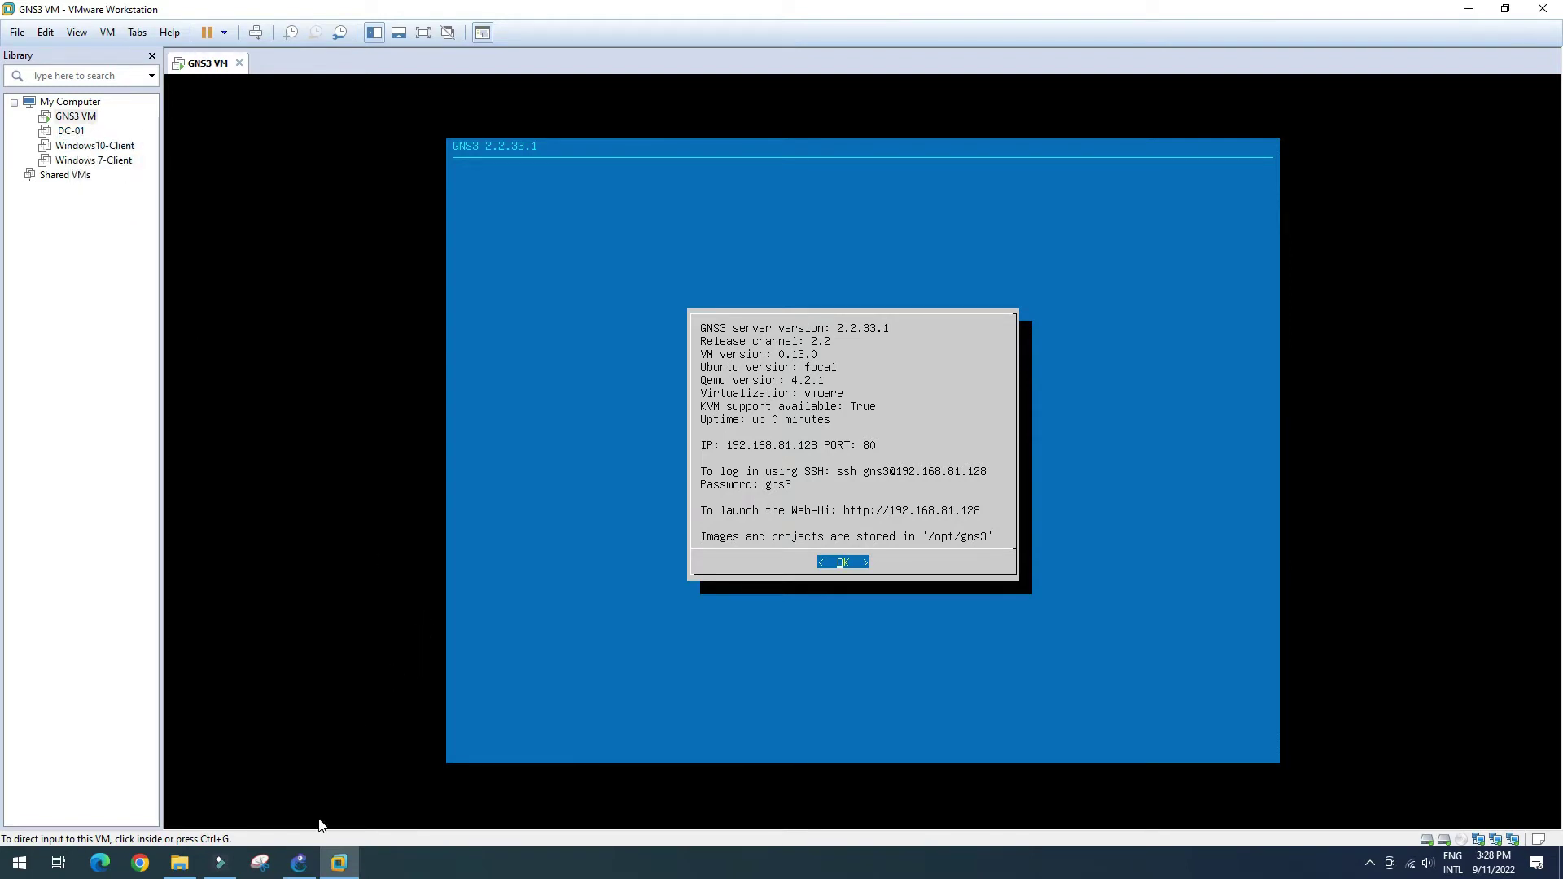
pyautogui.click(313, 861)
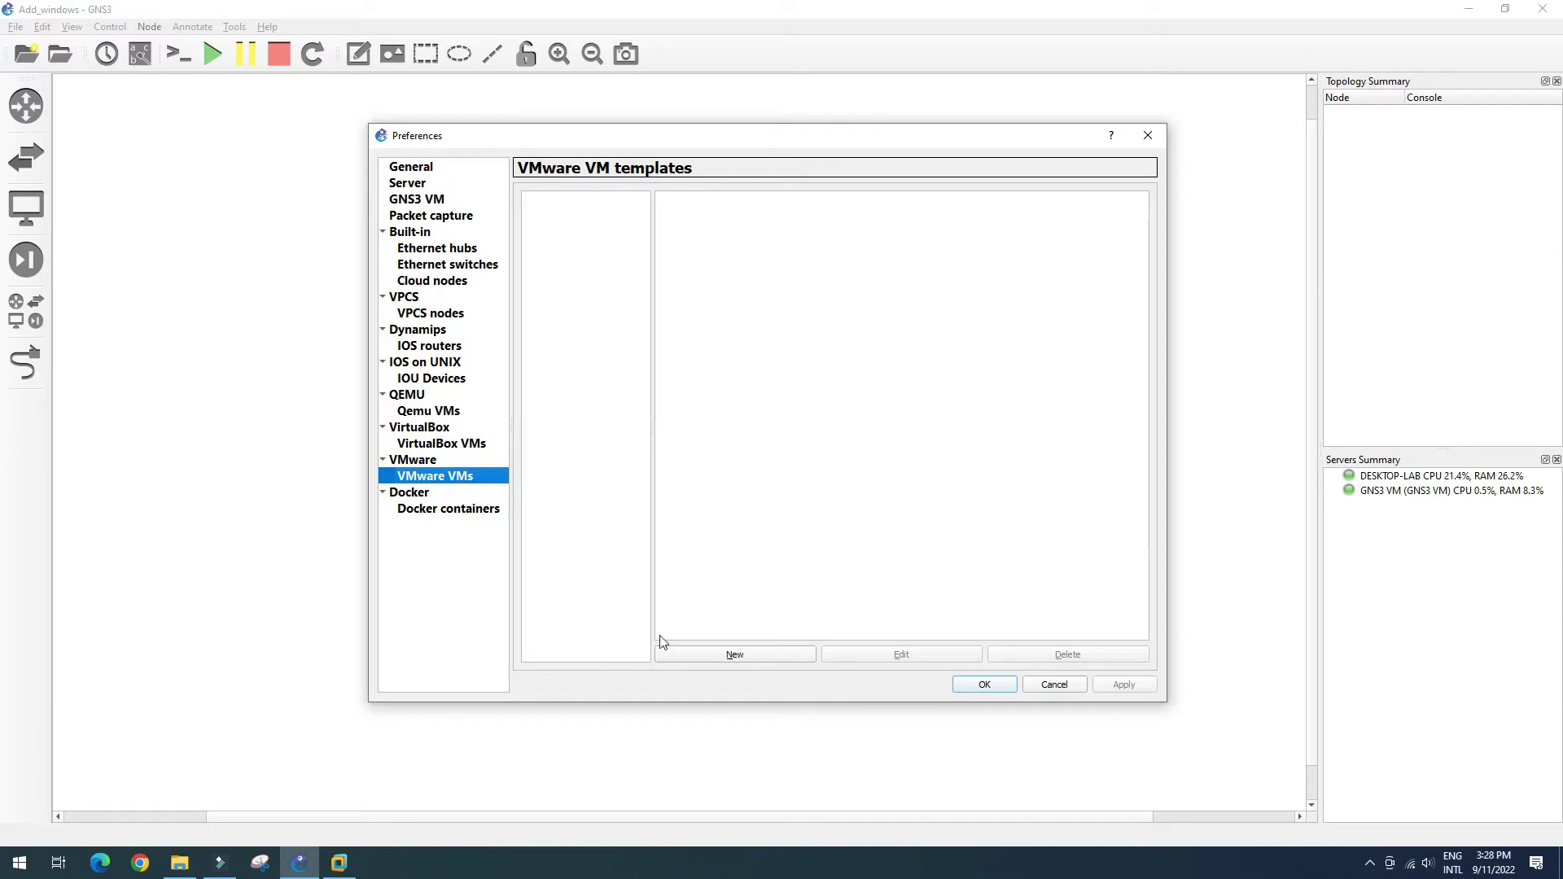
# Create a DC-01 VMware VM template that runs on the local computer.
pyautogui.click(749, 656)
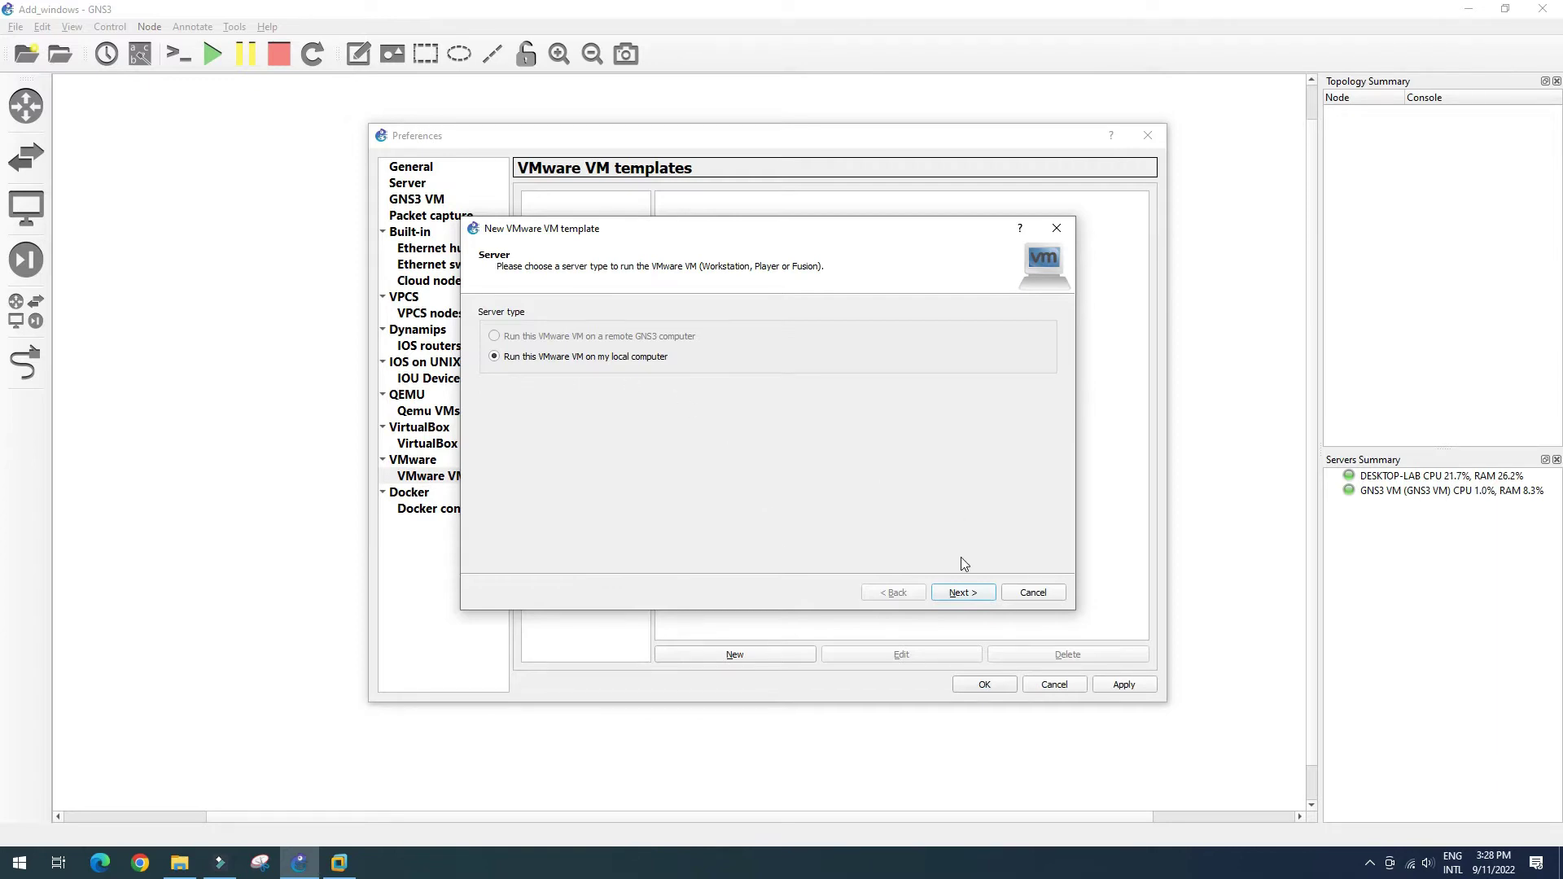
pyautogui.click(960, 591)
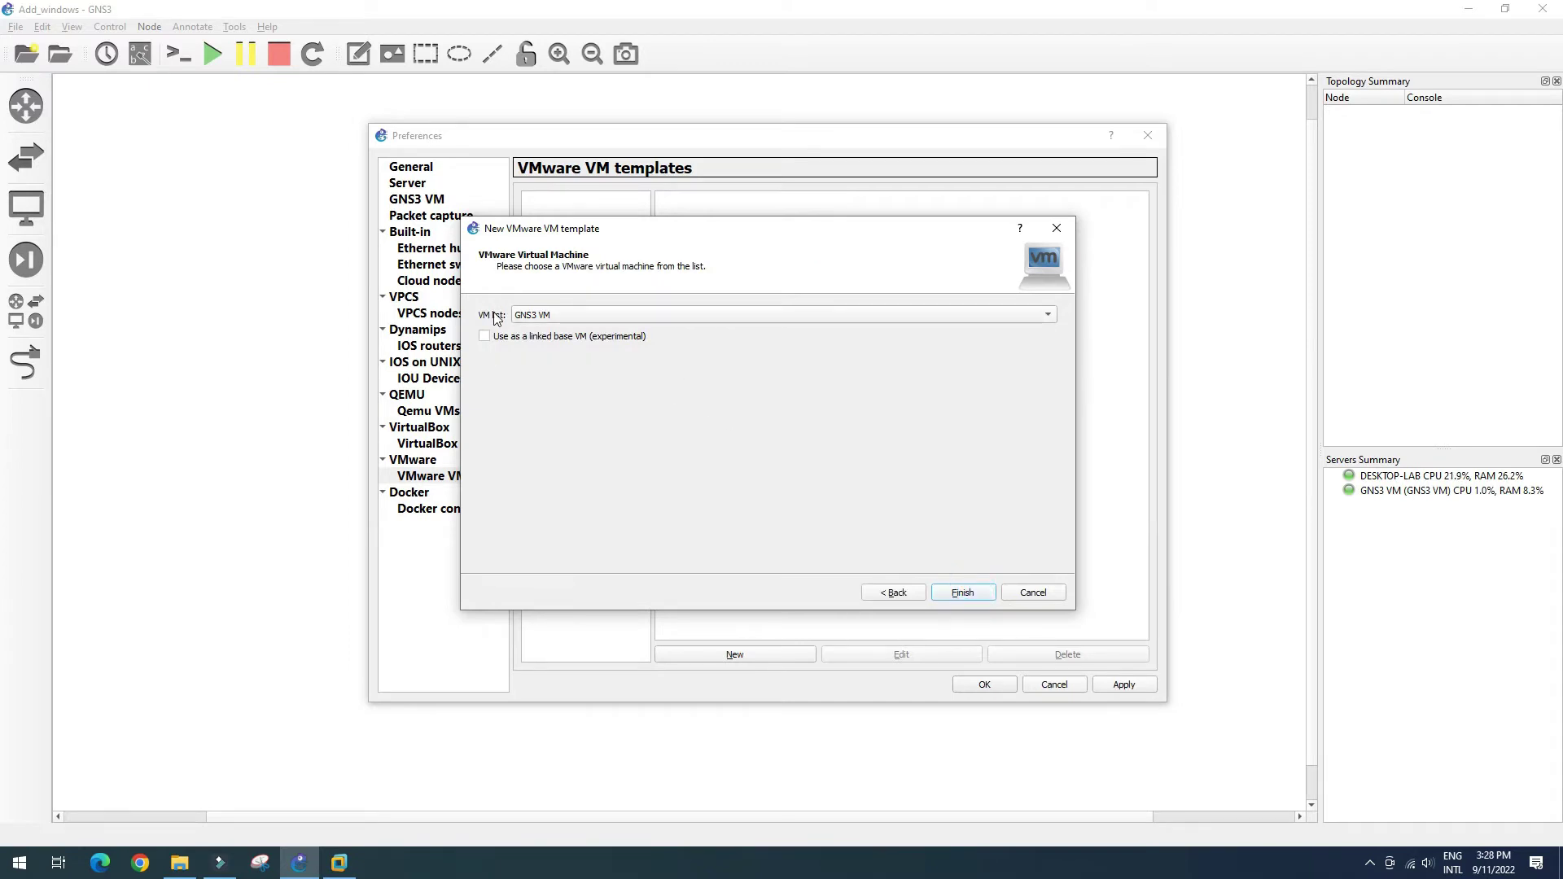
pyautogui.click(972, 315)
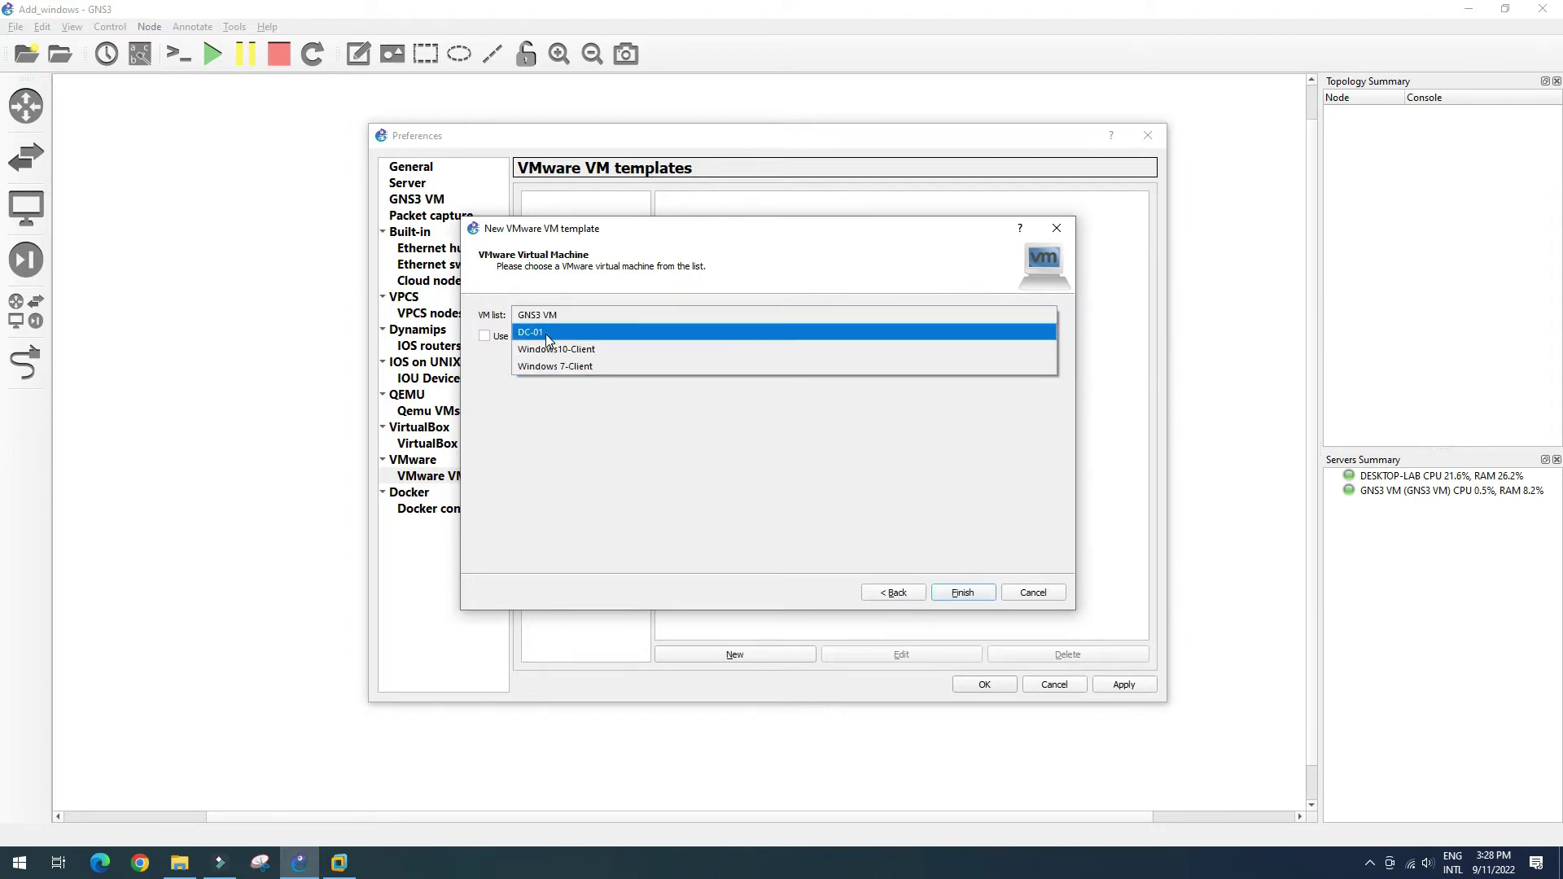
pyautogui.click(545, 334)
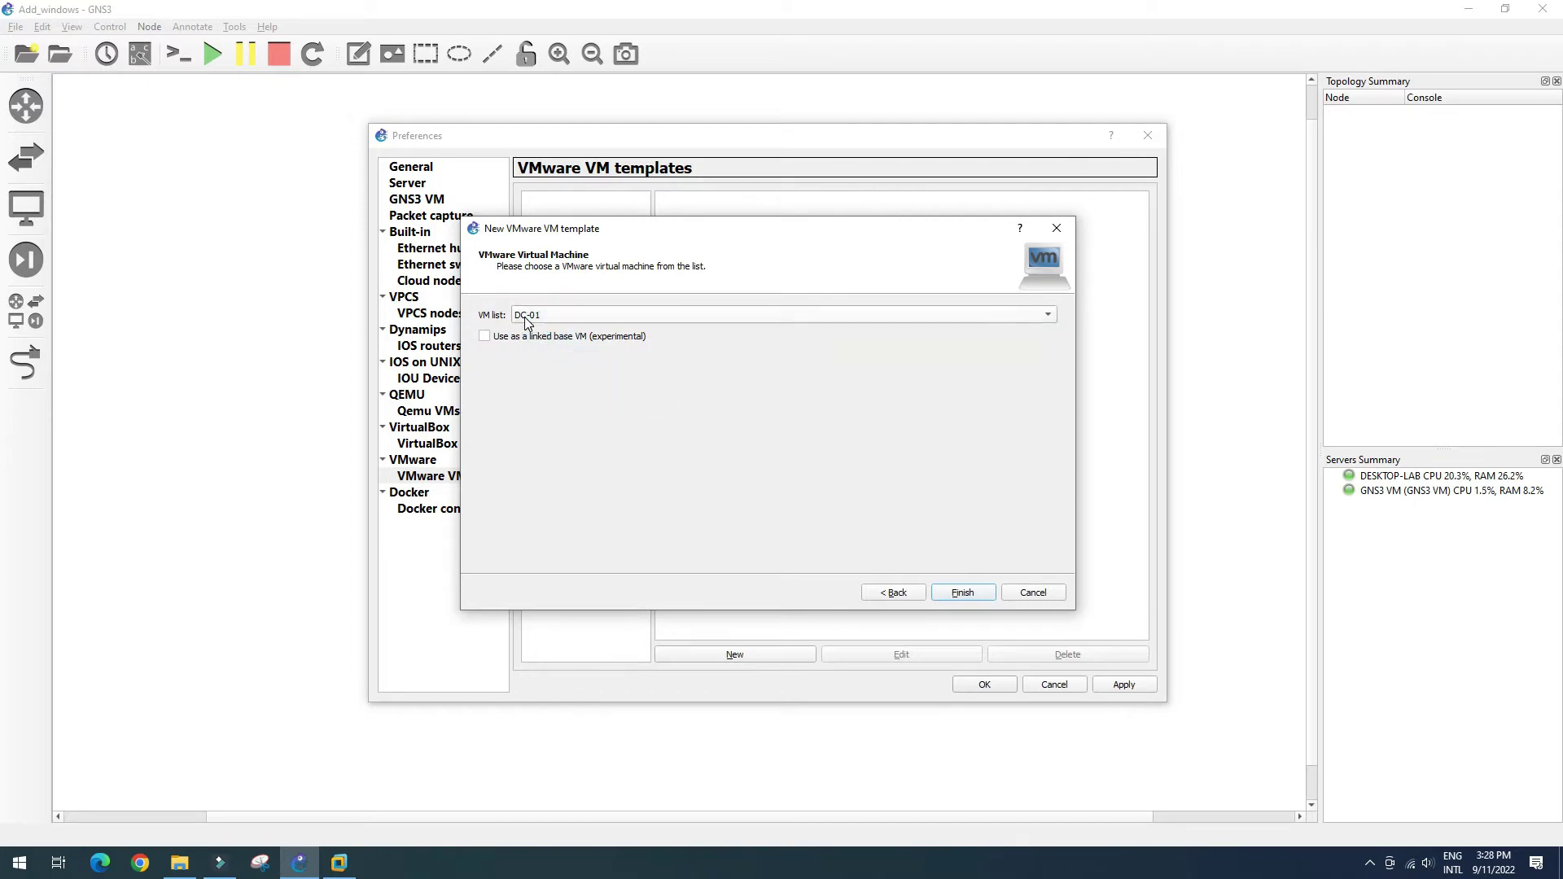
pyautogui.click(962, 593)
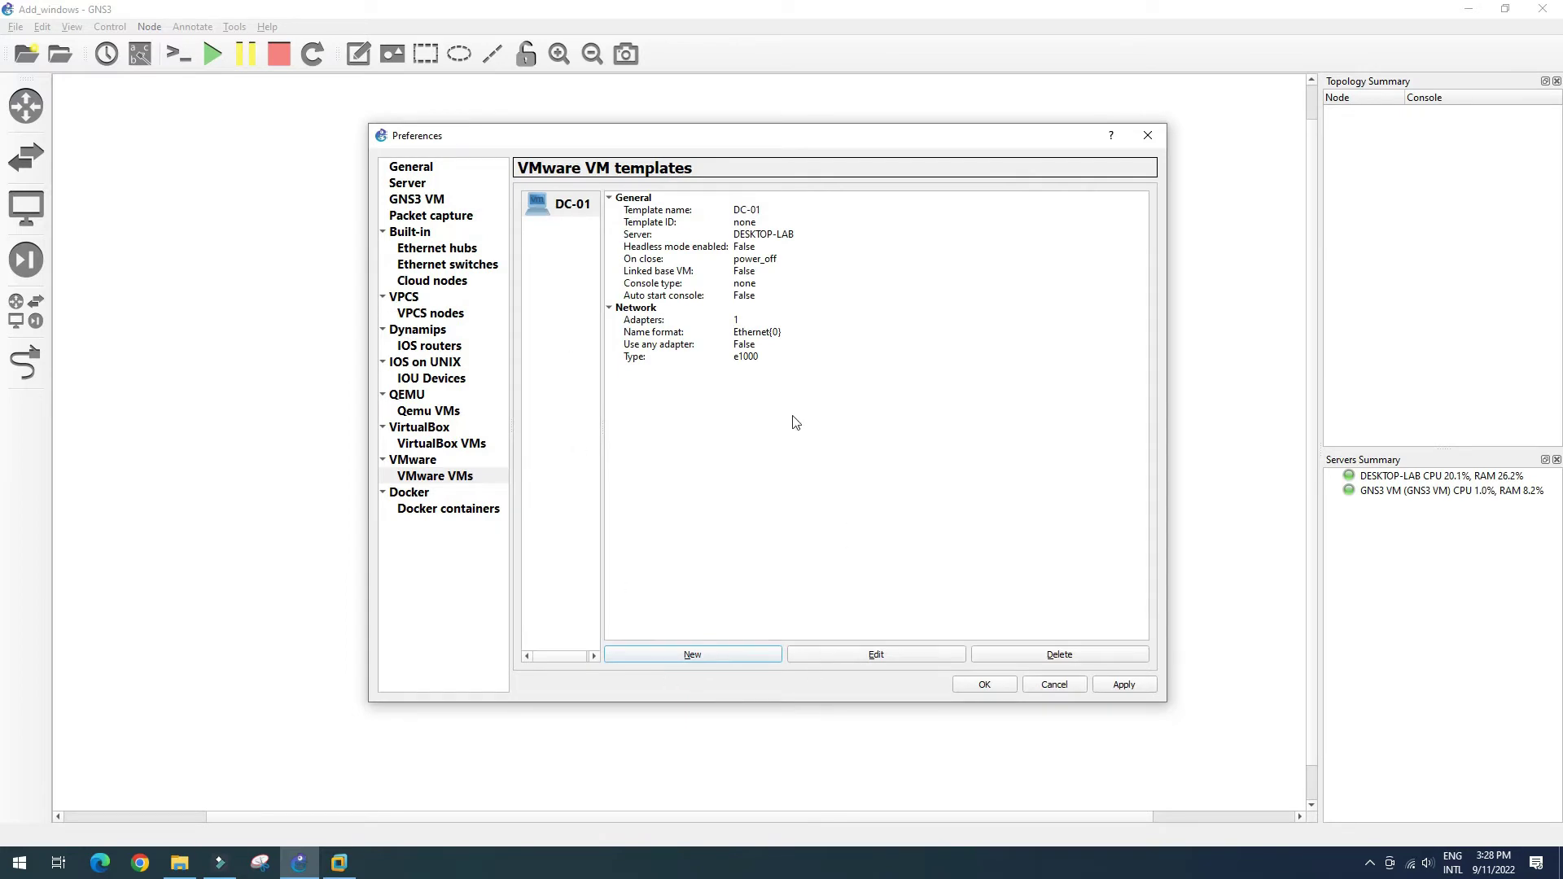
# Turn on 'Allow GNS3 to override non custom VMware adapter' in the DC-01 template's network settings.
pyautogui.click(875, 656)
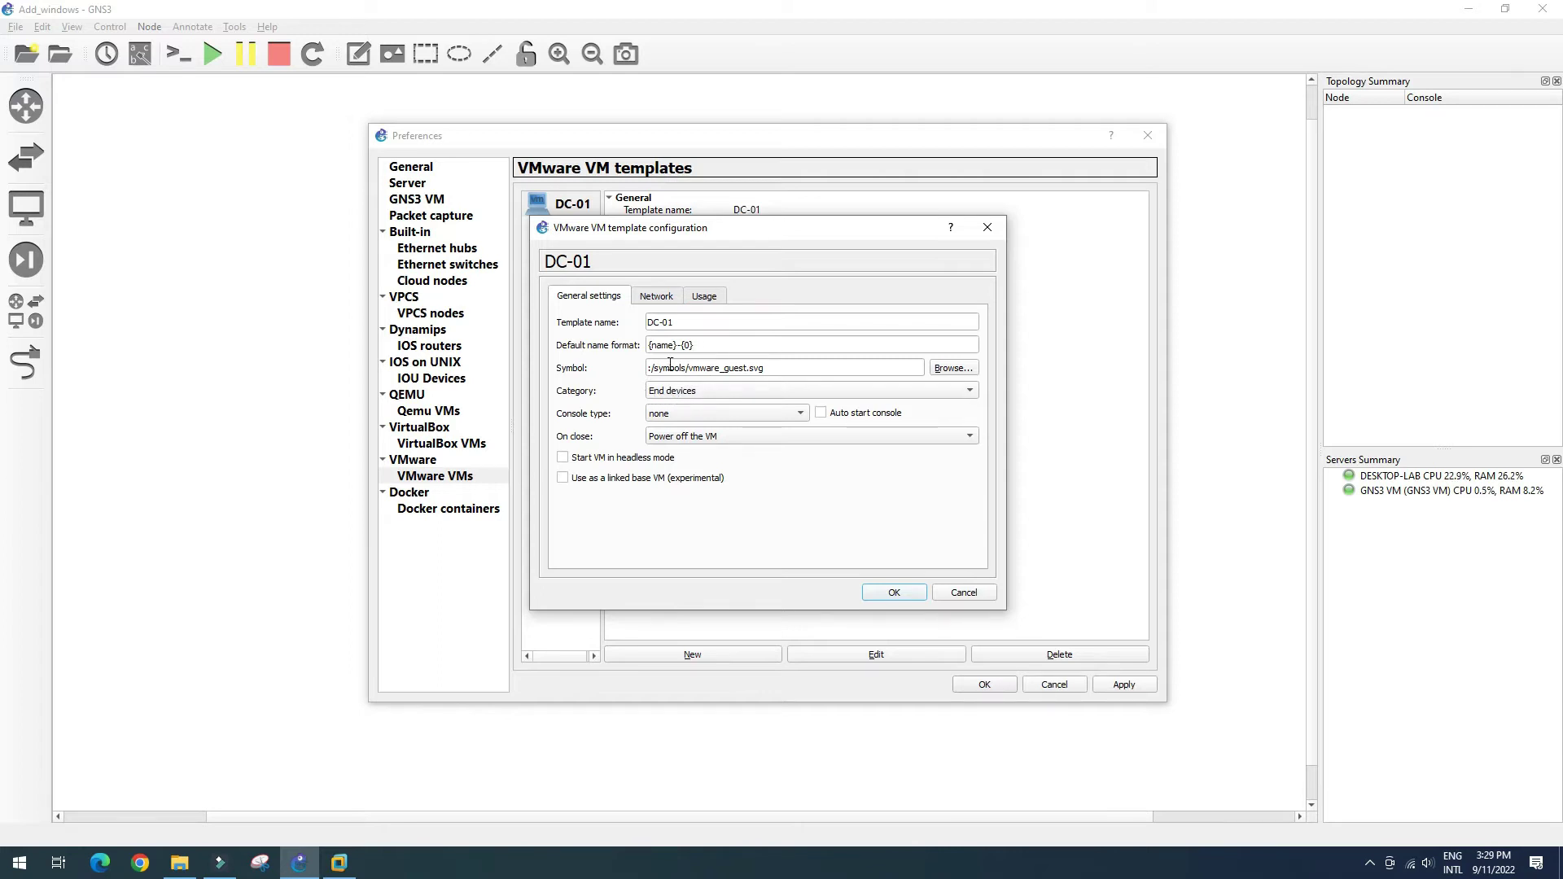
pyautogui.click(657, 298)
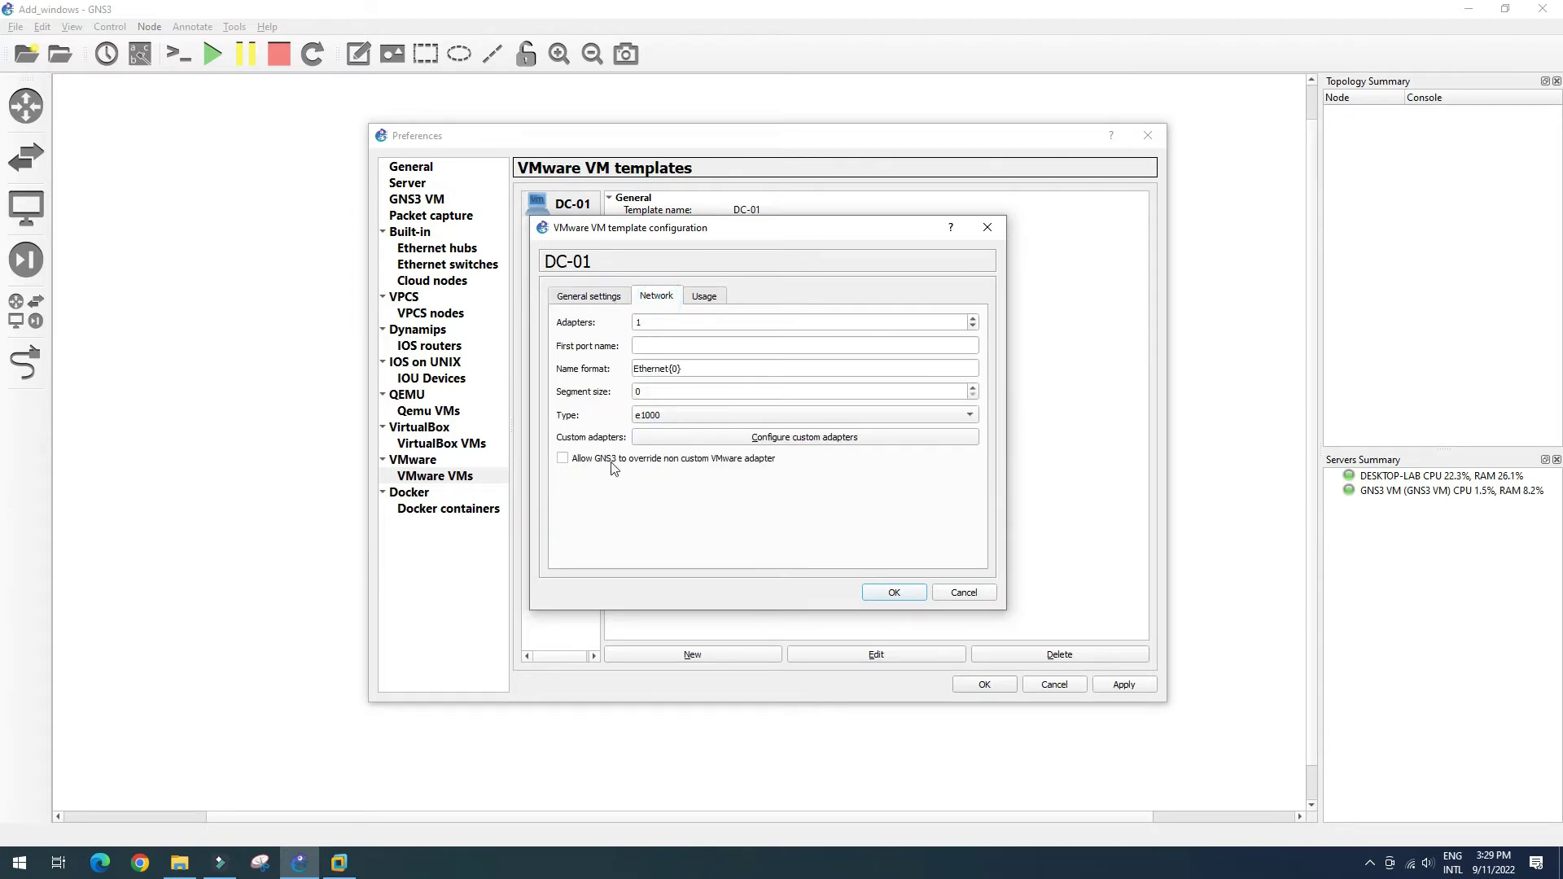
pyautogui.click(564, 460)
pyautogui.click(894, 593)
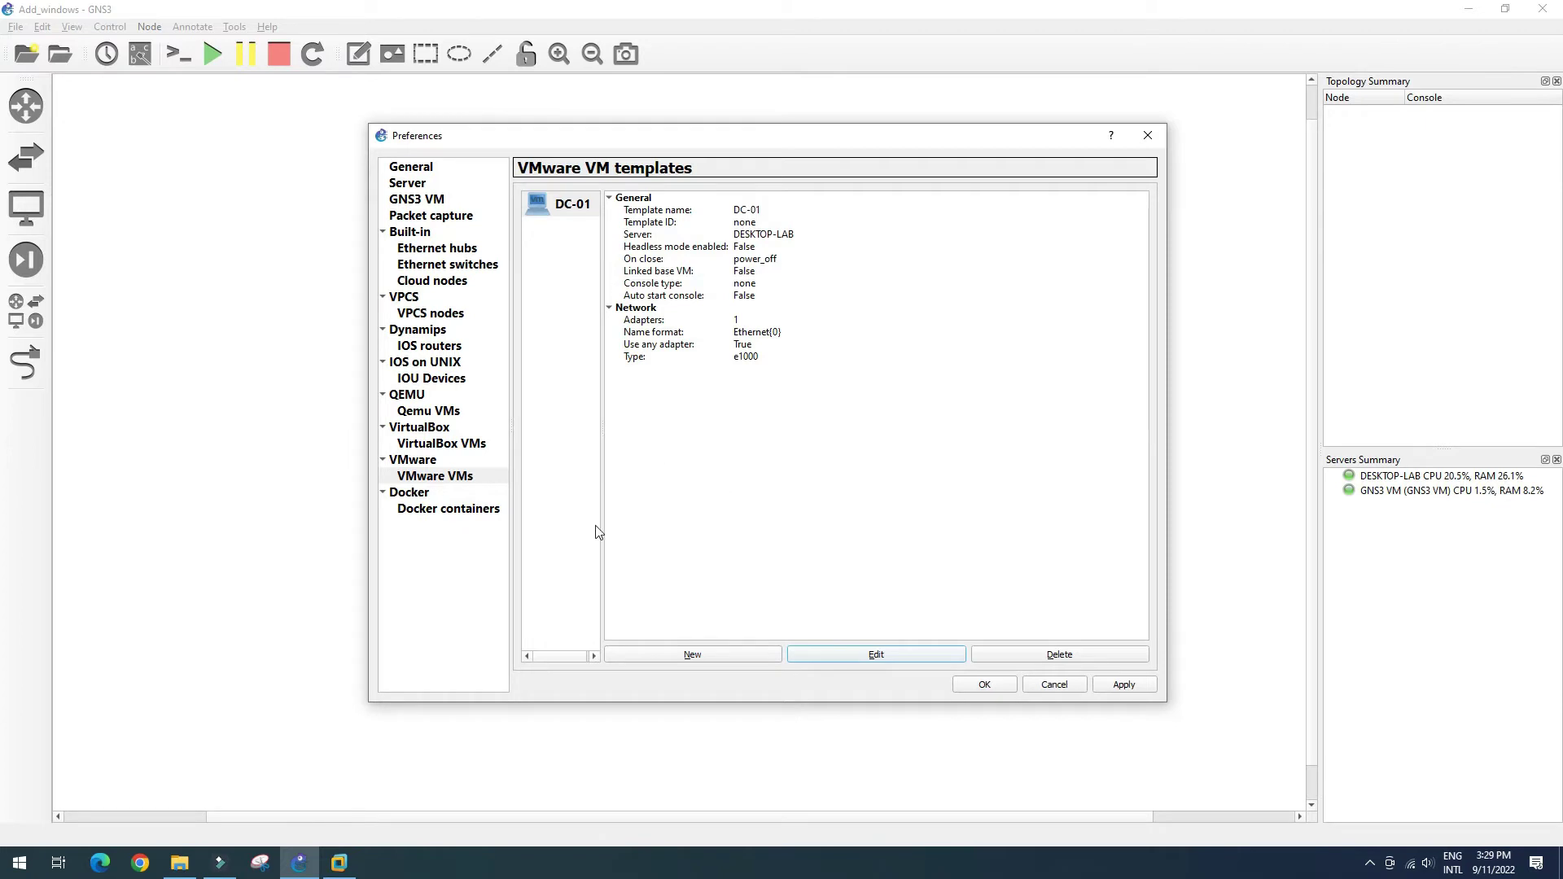
# Add a Windows10-Client VMware VM template on the local computer.
pyautogui.click(710, 655)
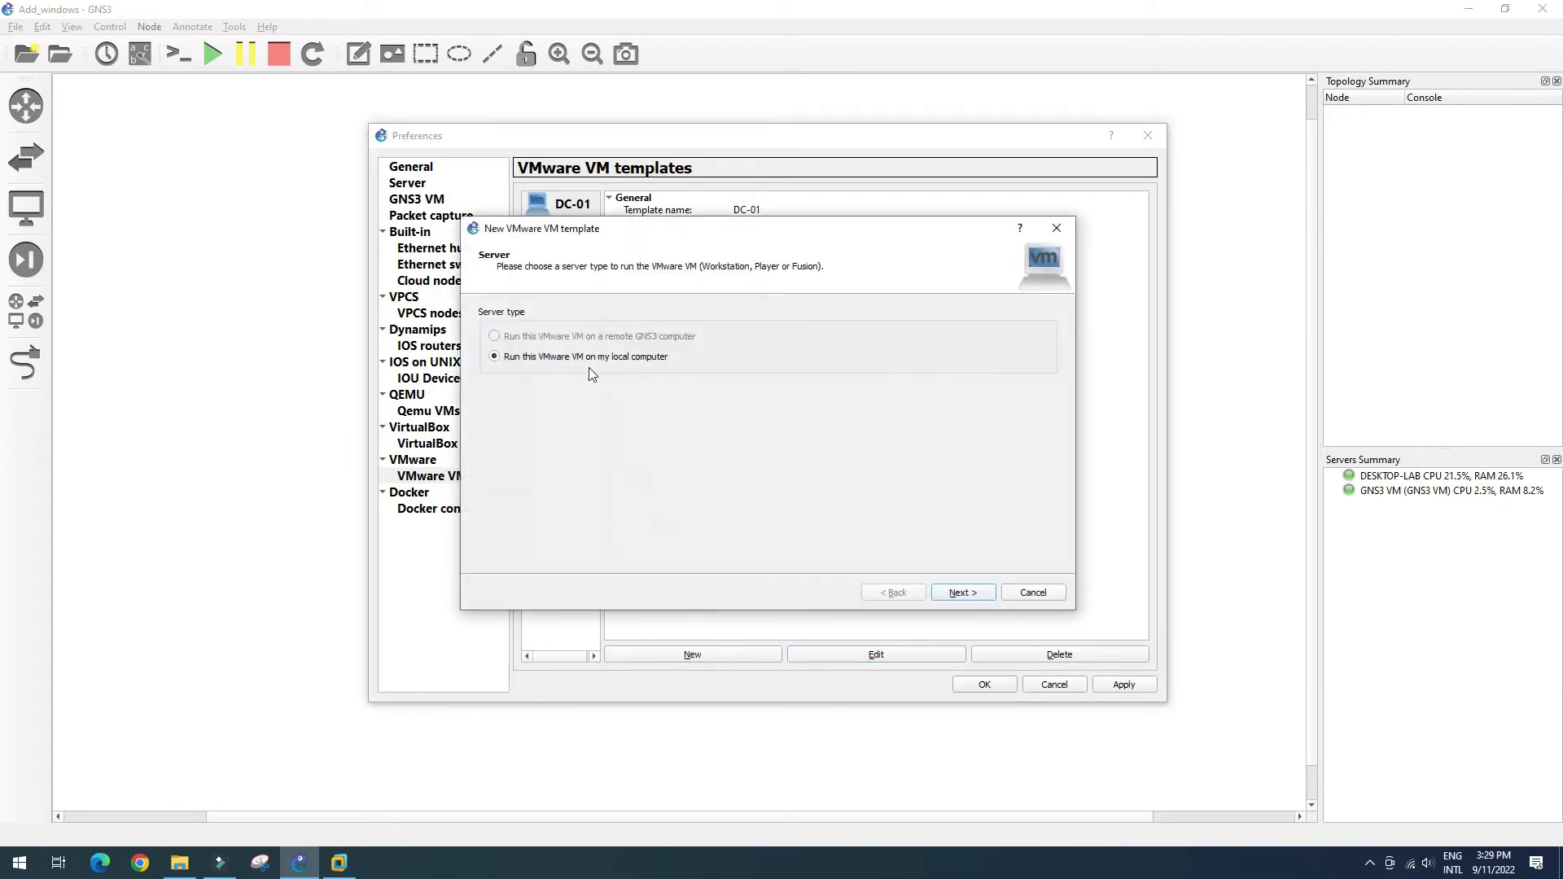
pyautogui.click(973, 594)
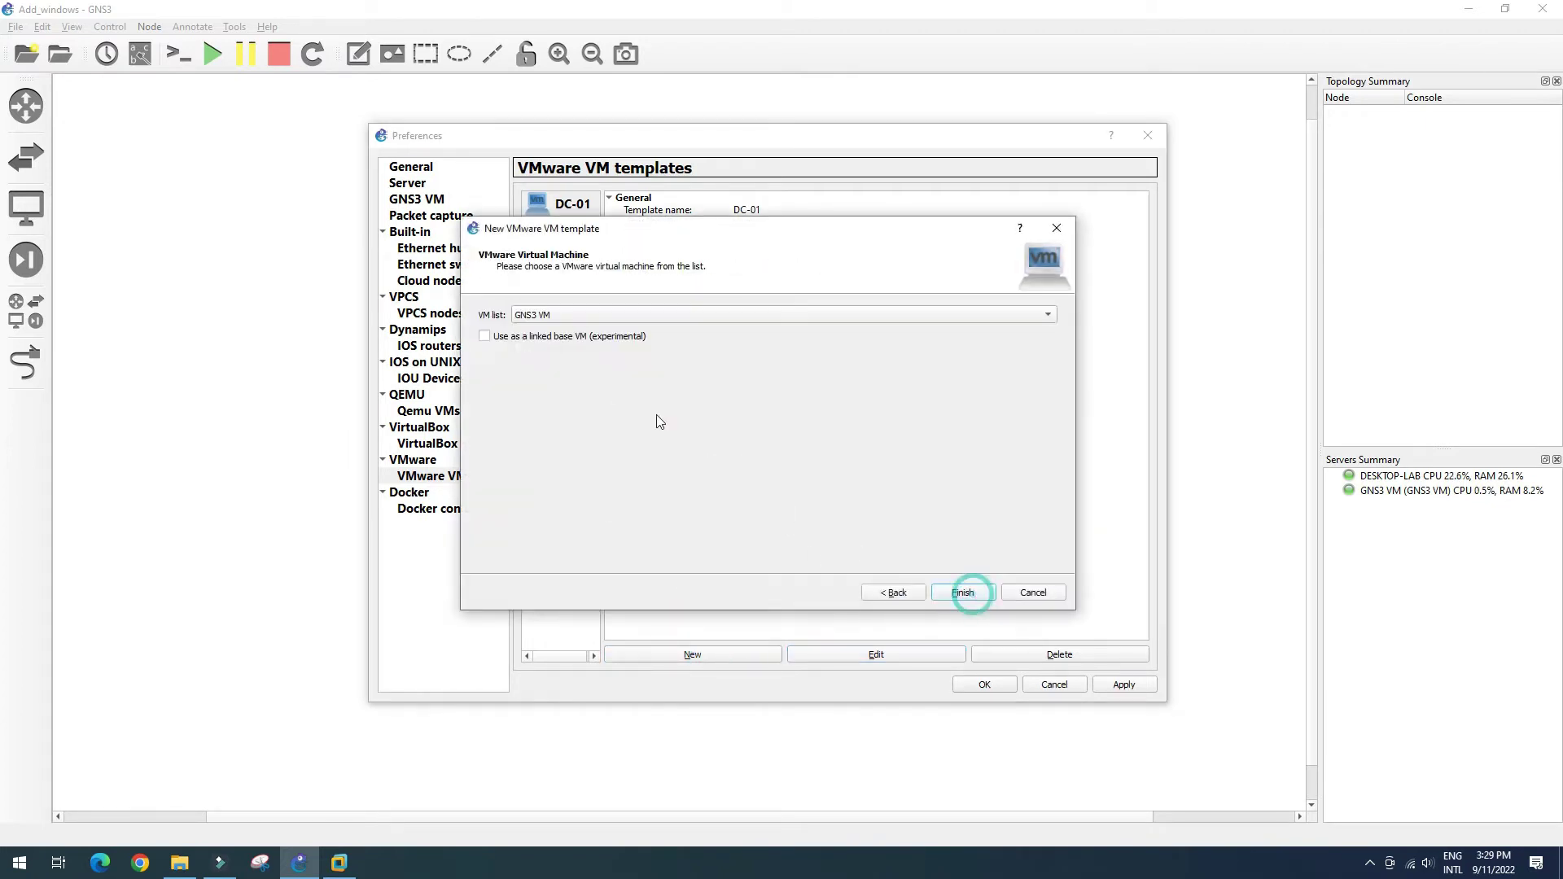
pyautogui.click(609, 314)
pyautogui.click(568, 334)
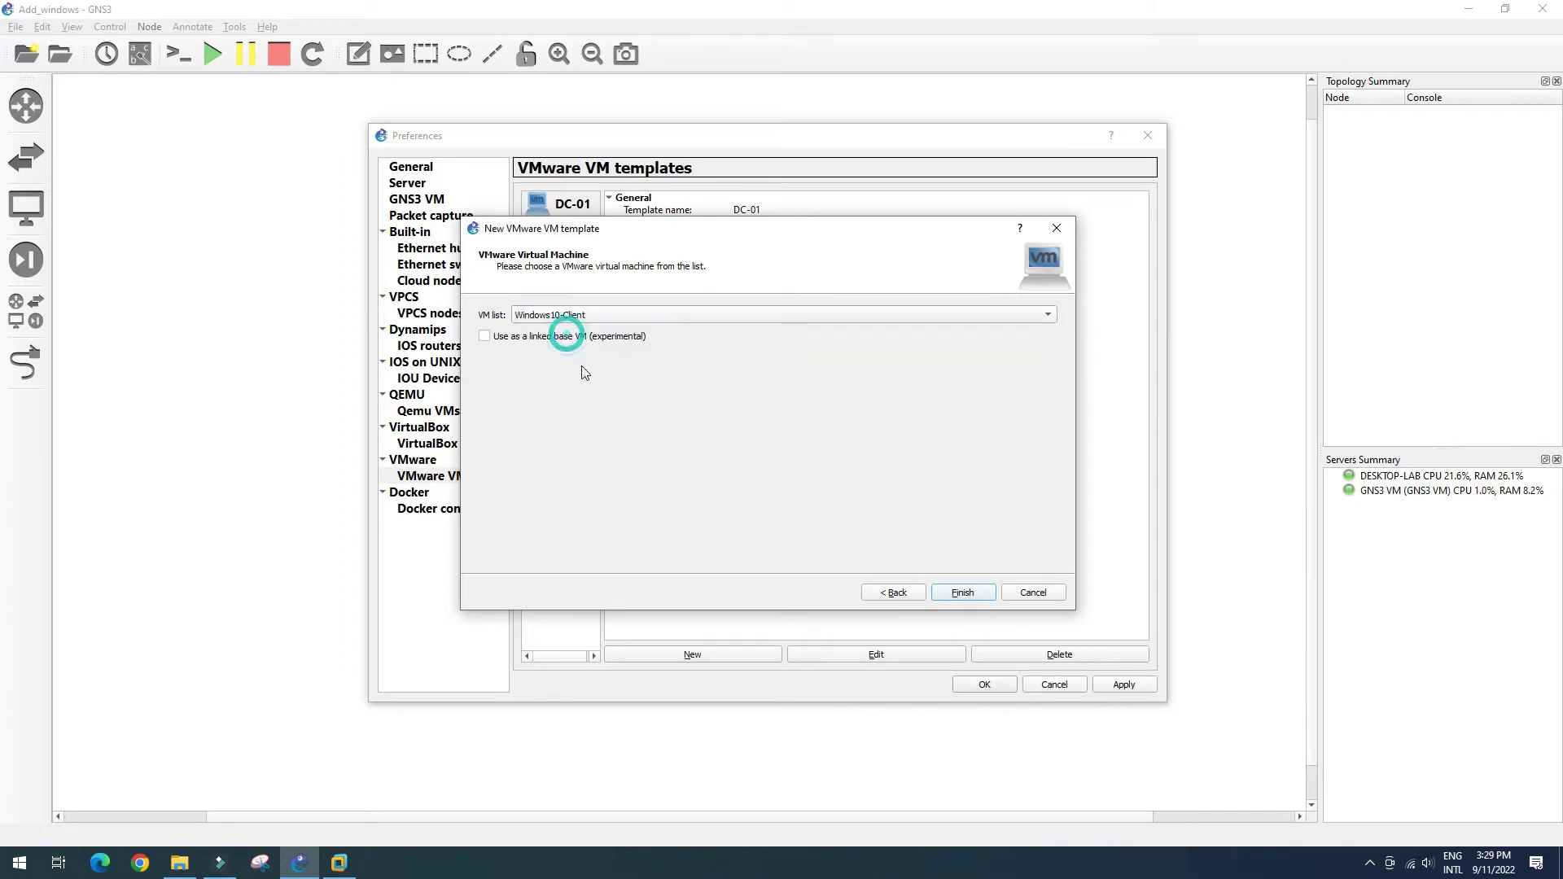
pyautogui.click(981, 593)
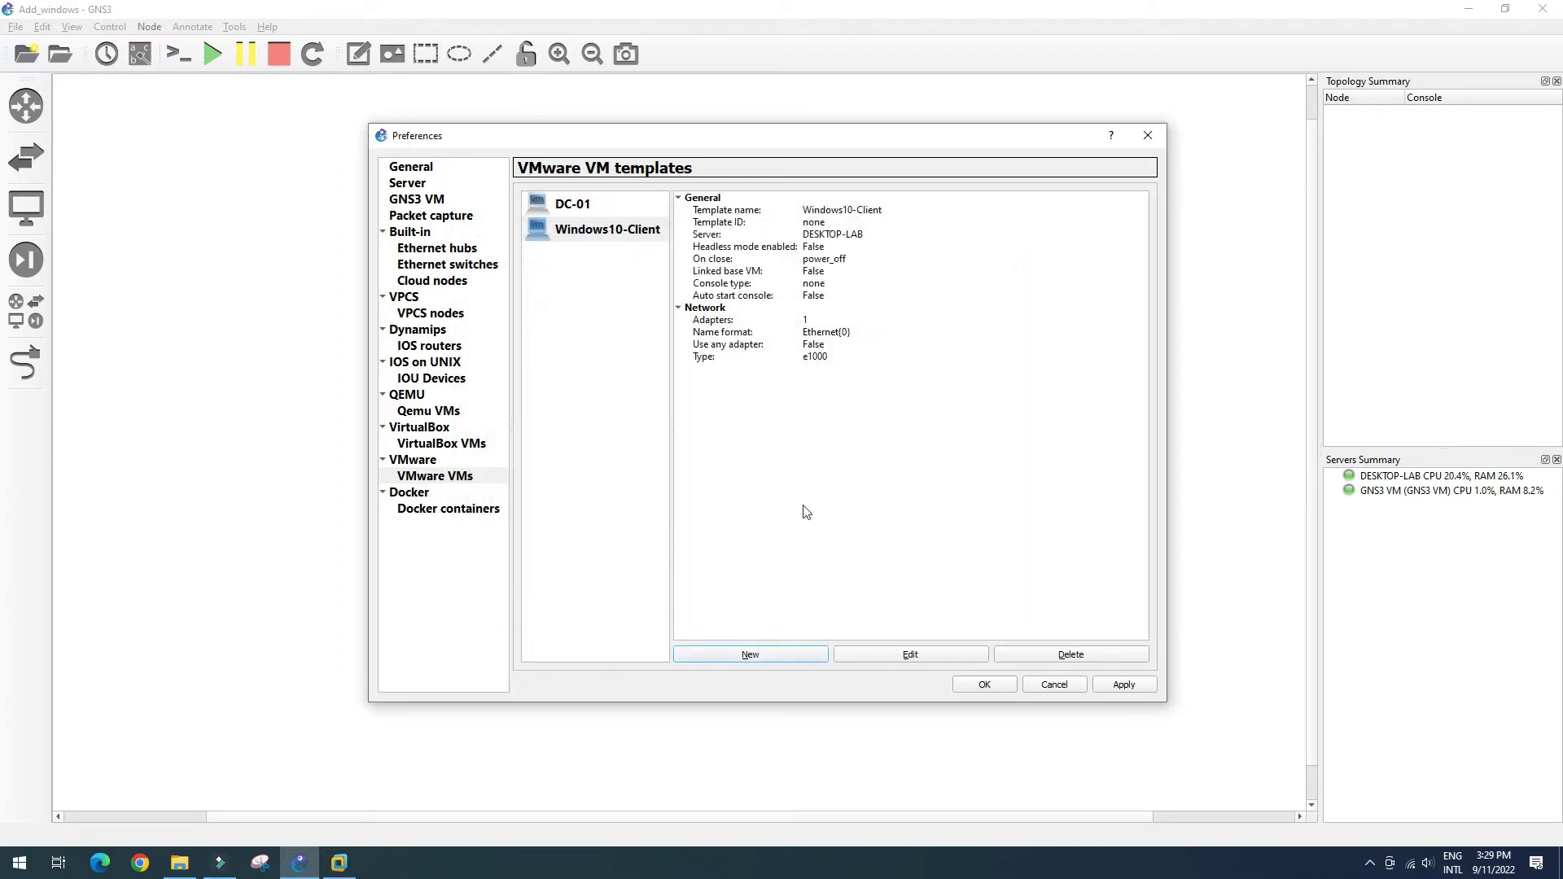
# Allow GNS3 to override the Windows10-Client template's non-custom VMware adapter.
pyautogui.click(919, 656)
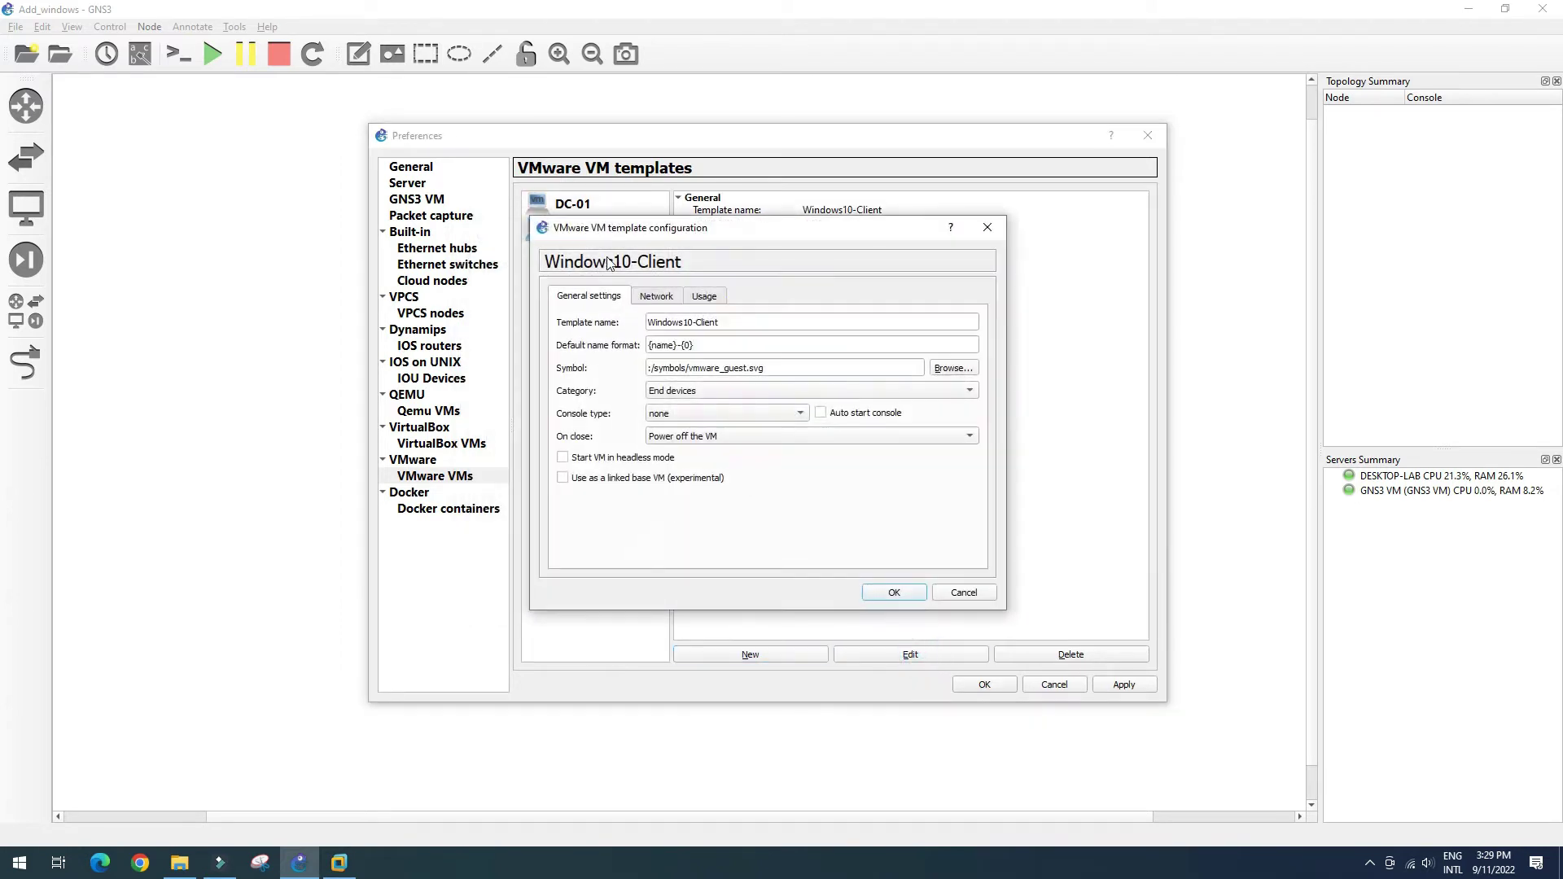
pyautogui.click(657, 298)
pyautogui.click(562, 457)
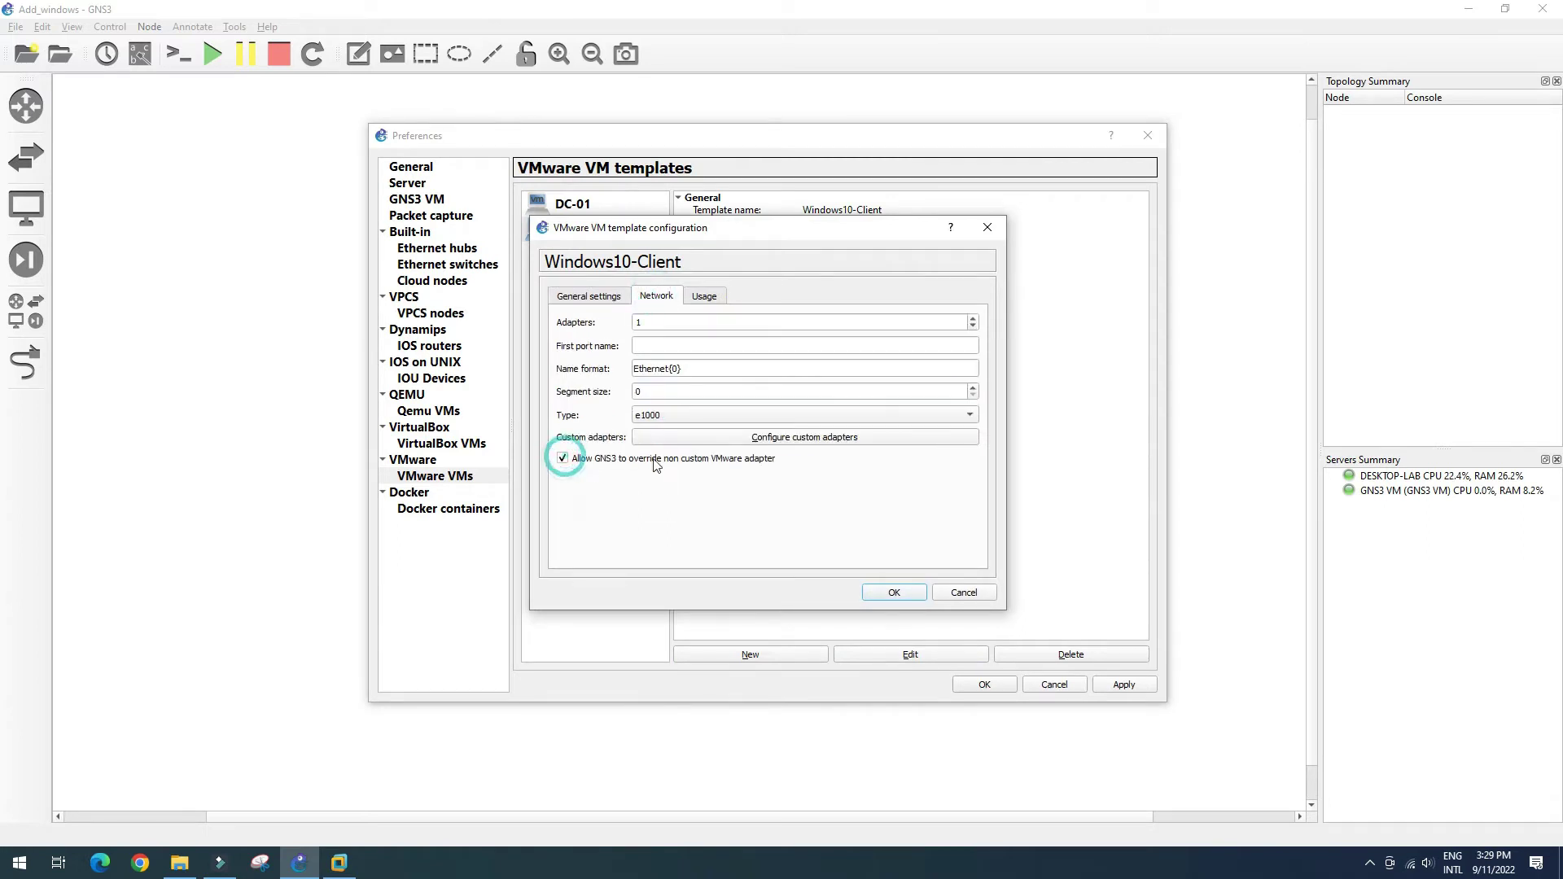
pyautogui.click(896, 592)
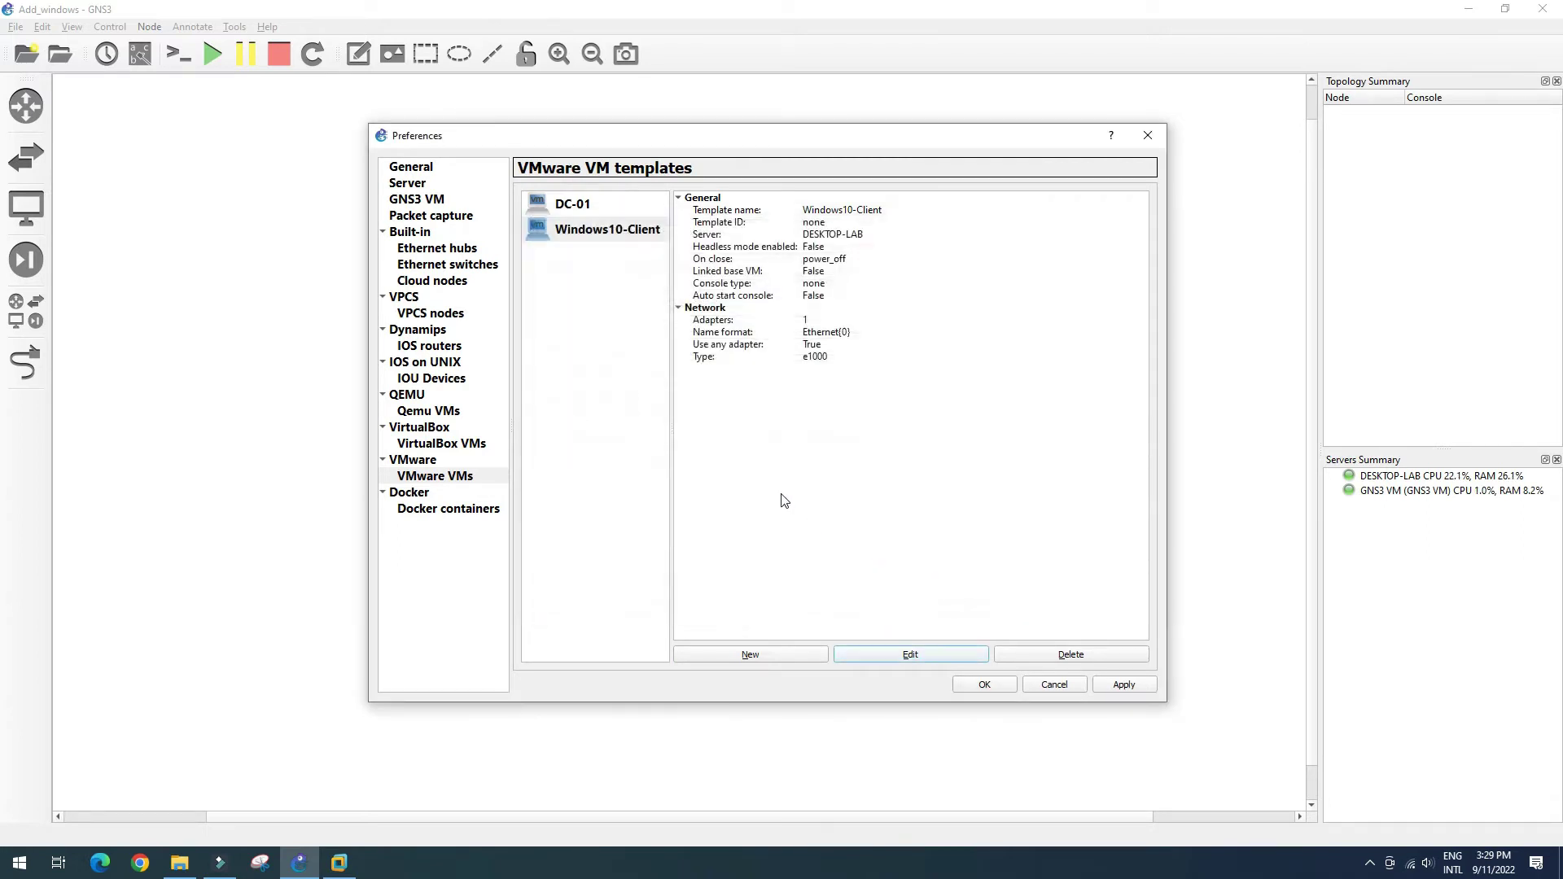
# Add a Windows 7-Client VMware VM template on the local computer.
pyautogui.click(784, 656)
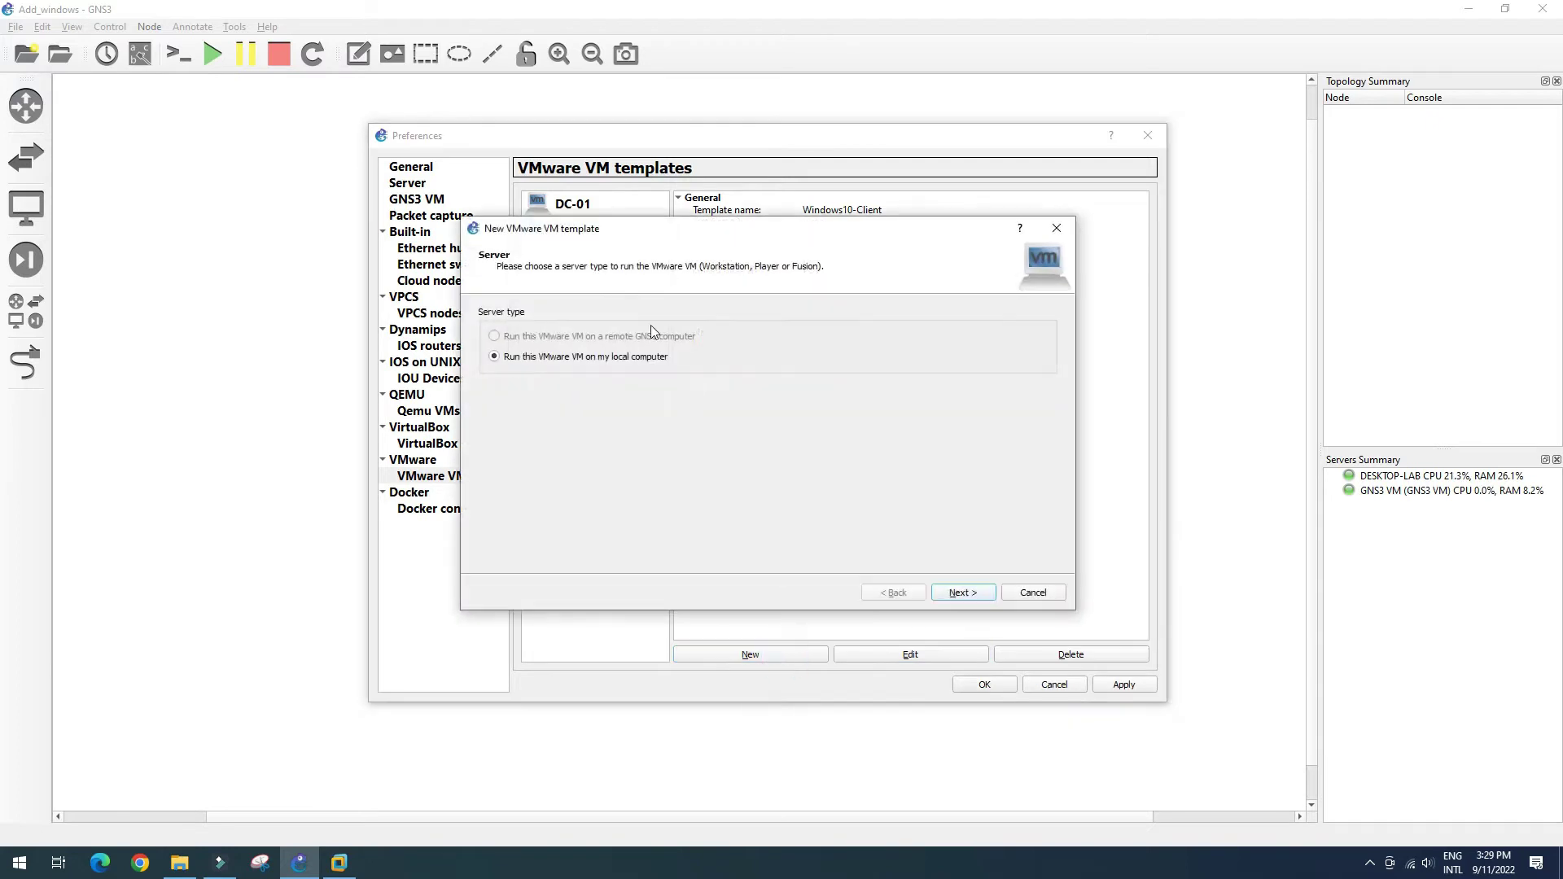
pyautogui.click(985, 590)
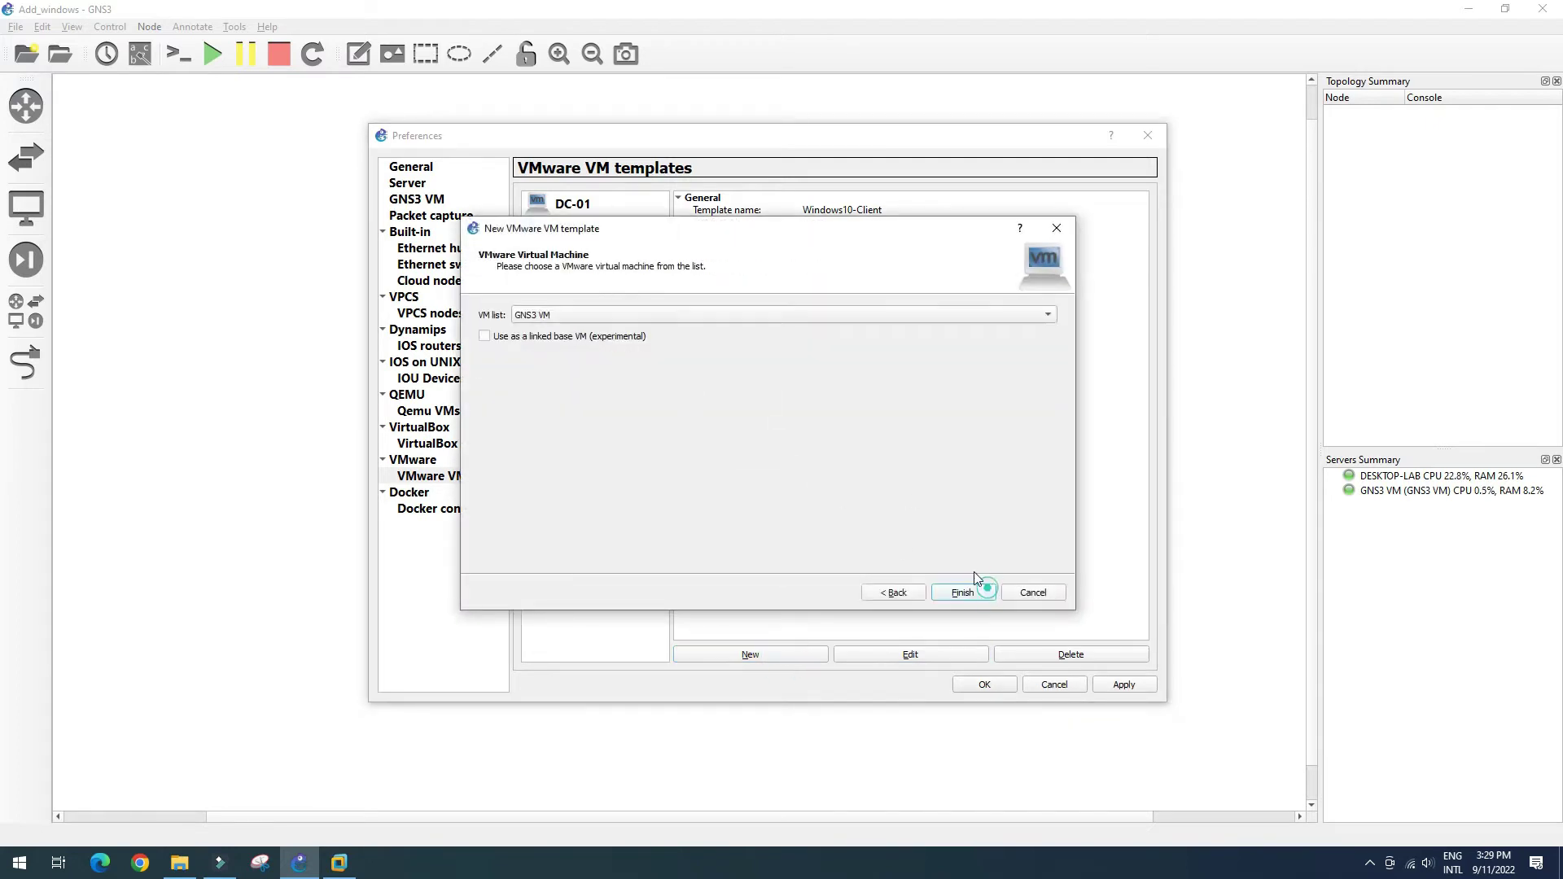
pyautogui.click(651, 316)
pyautogui.click(647, 331)
pyautogui.click(962, 592)
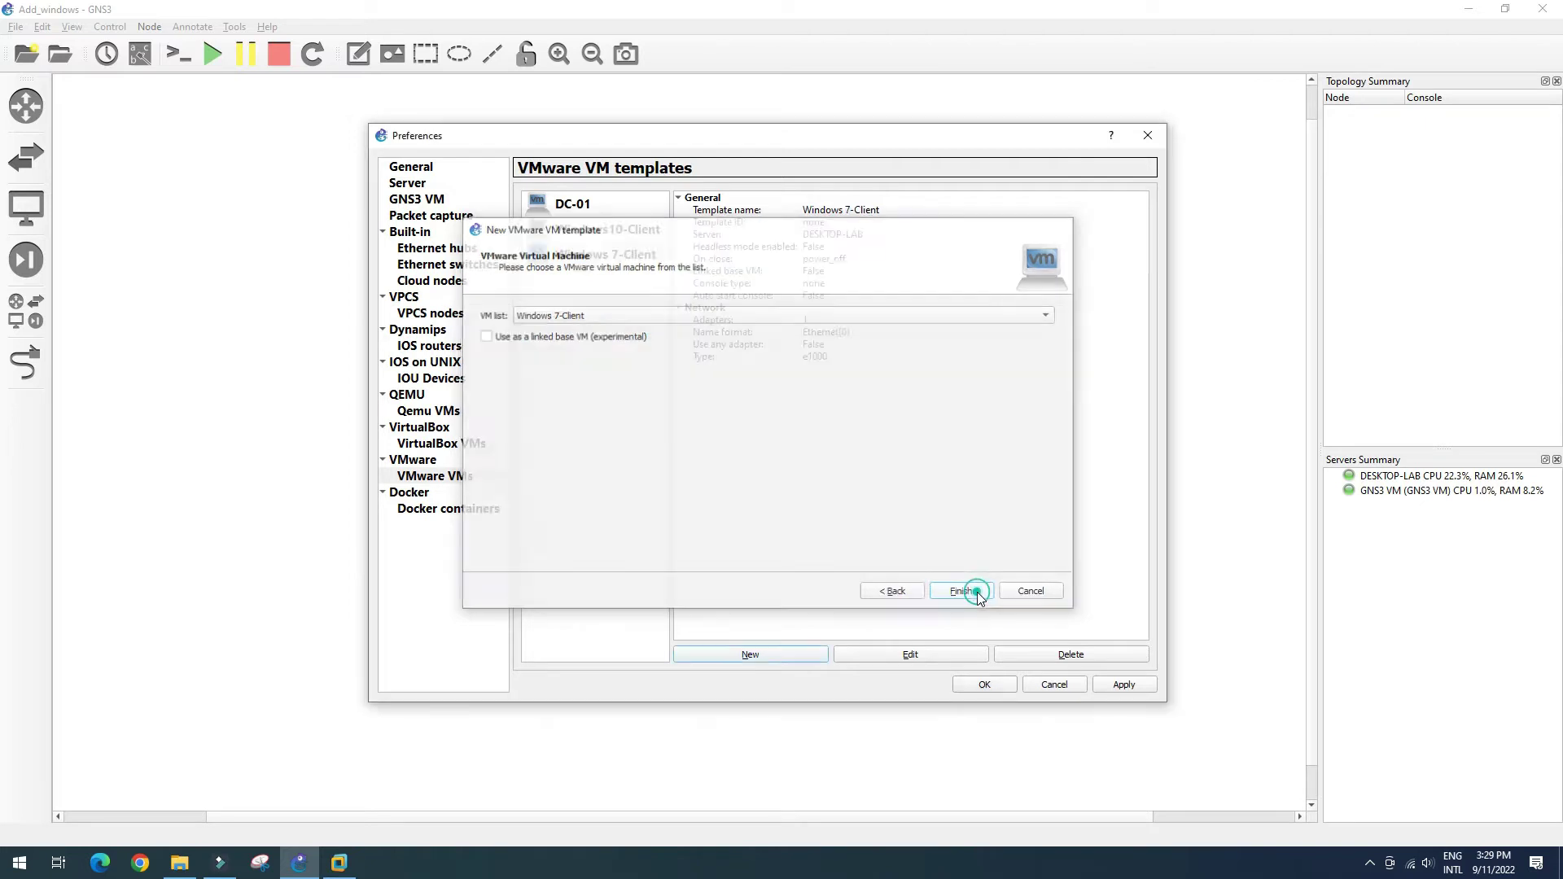
# Enable adapter override on the Windows 7-Client template and apply the preferences.
pyautogui.click(909, 653)
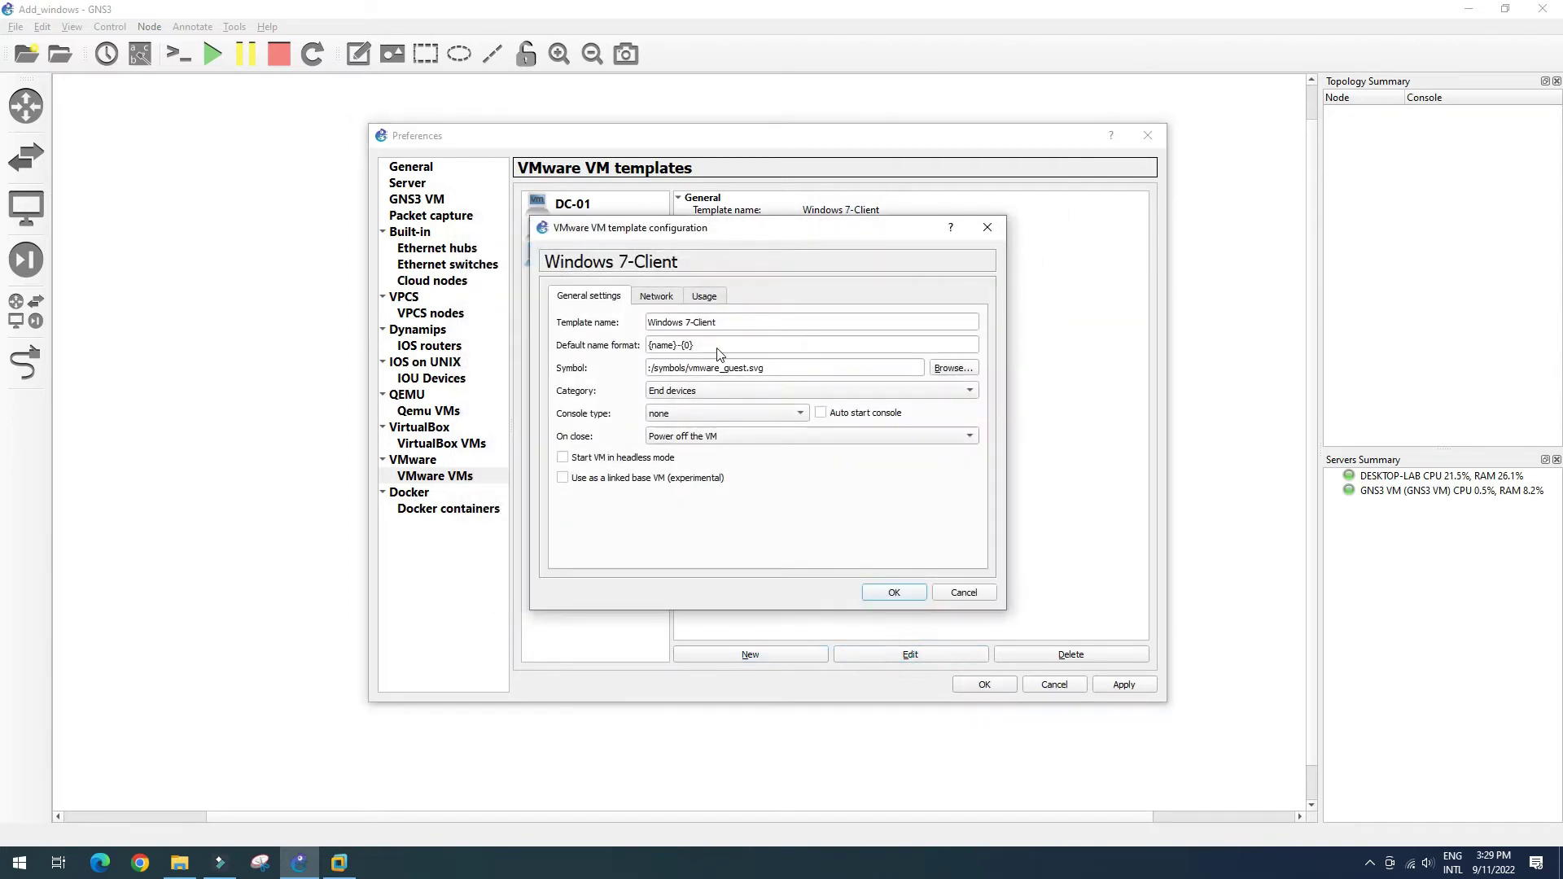
pyautogui.click(667, 301)
pyautogui.click(562, 458)
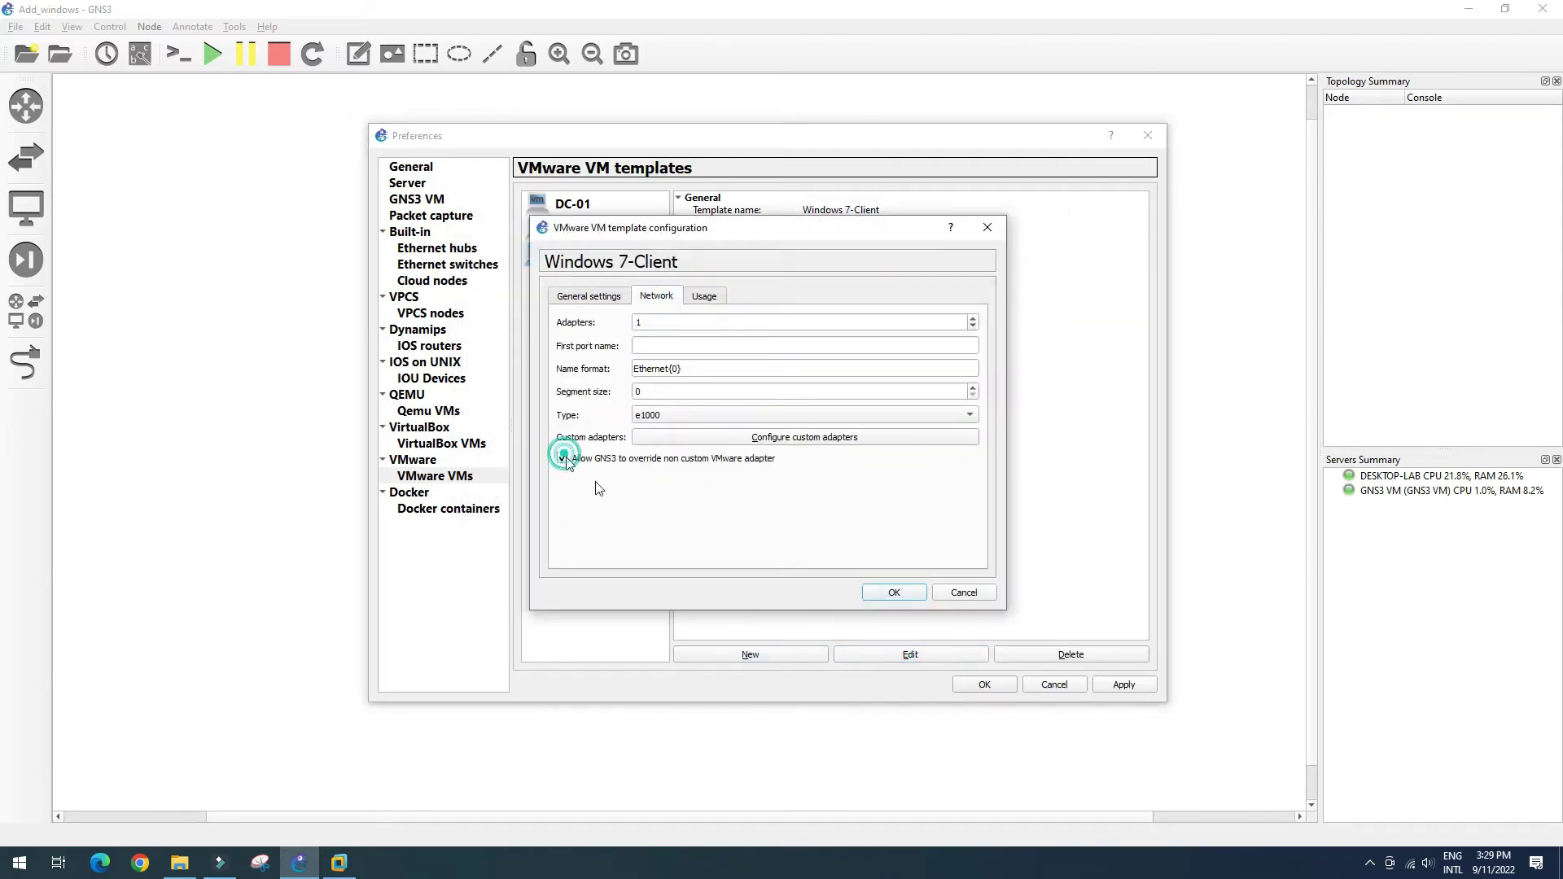
pyautogui.click(905, 594)
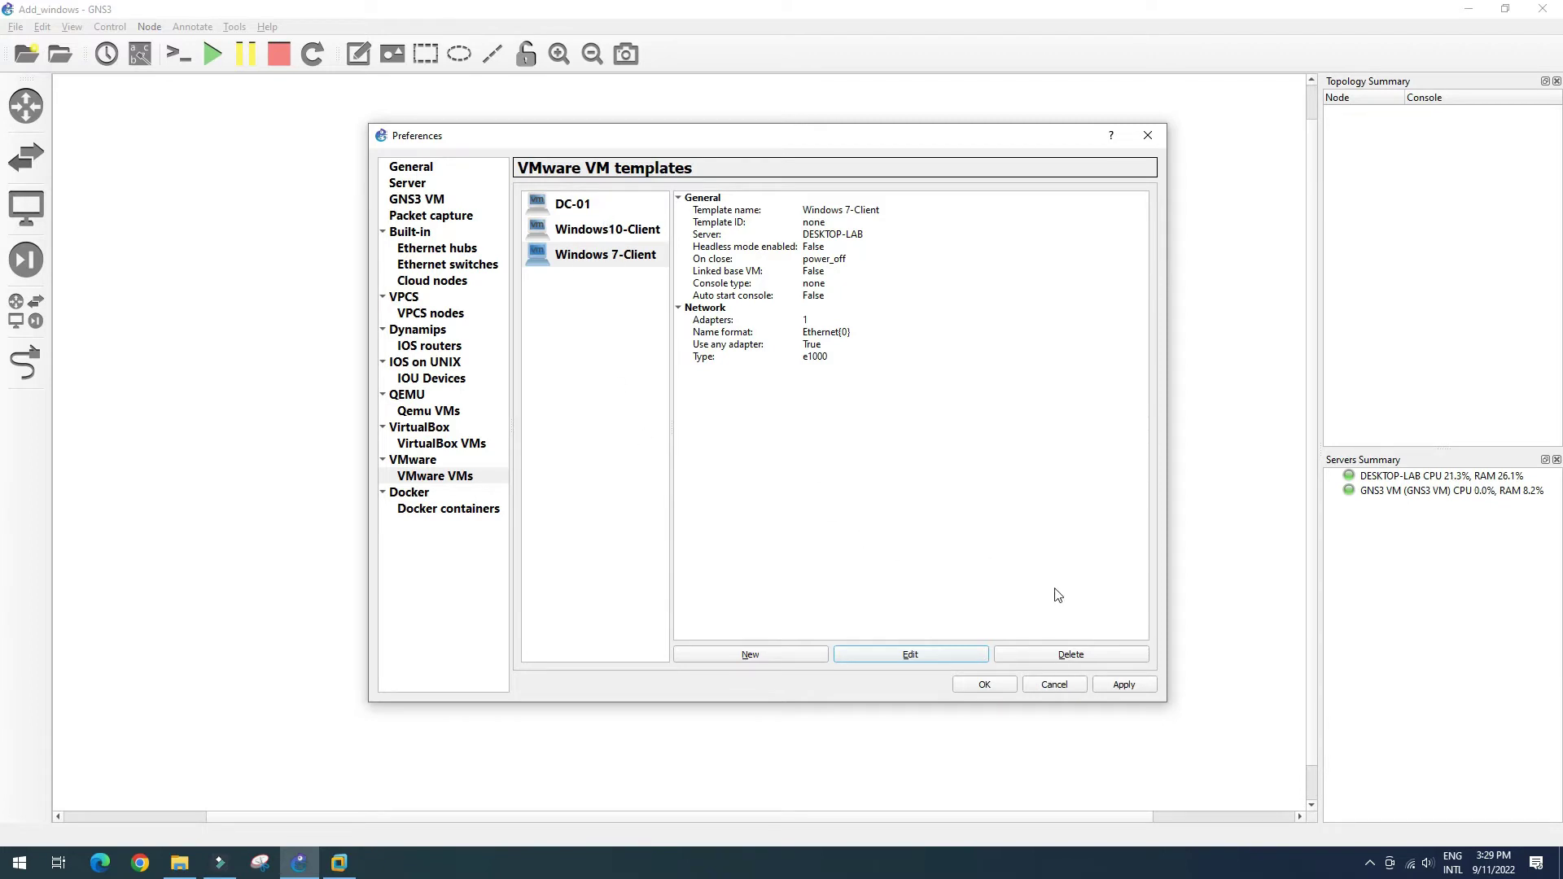
pyautogui.click(1124, 685)
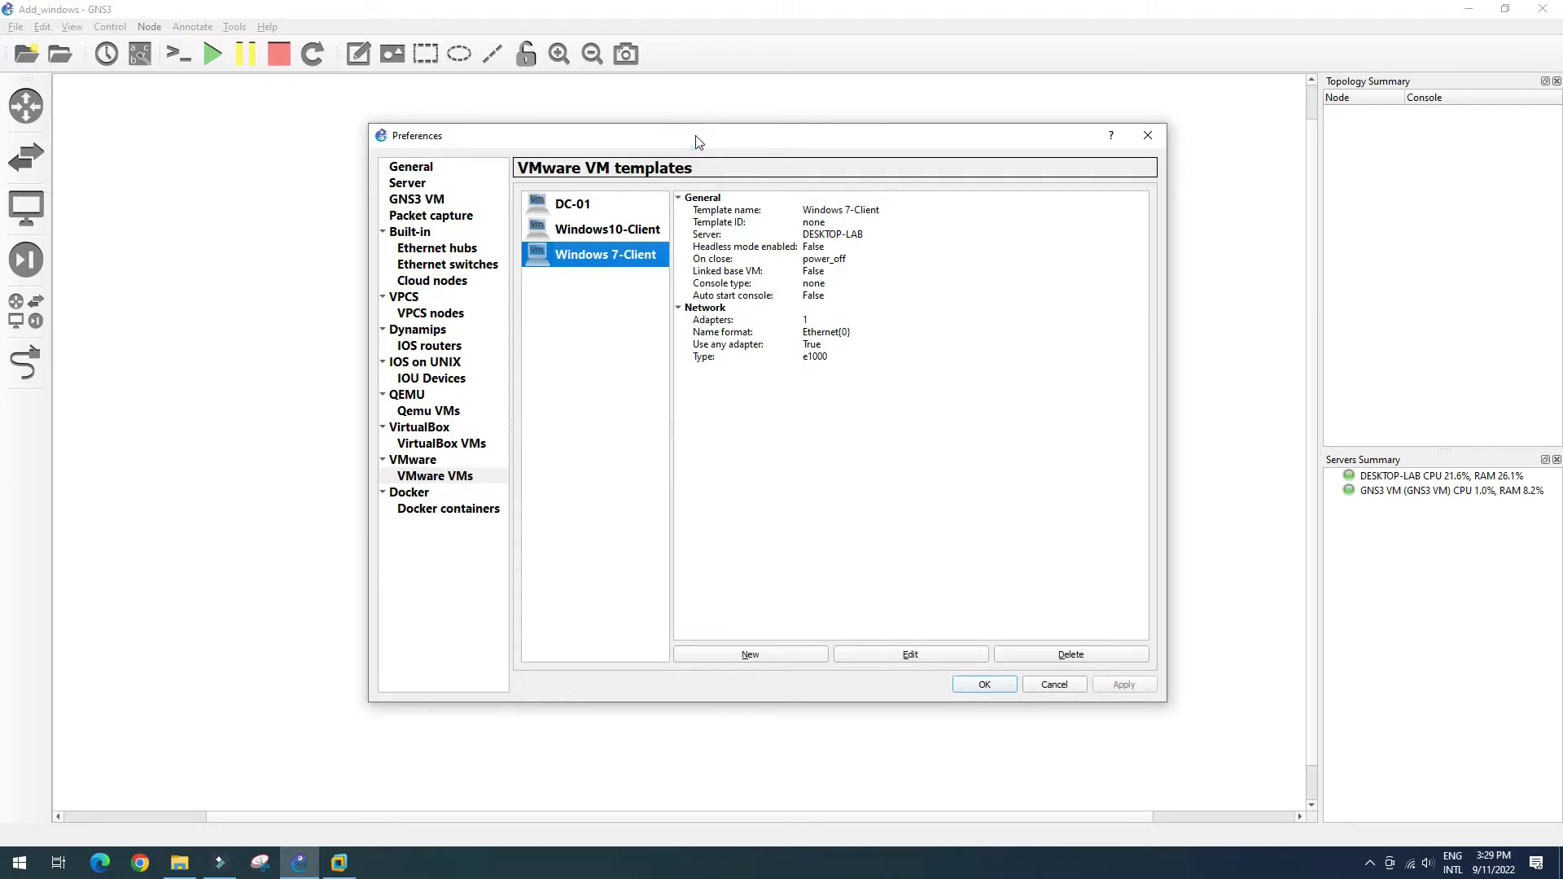
pyautogui.moveTo(696, 137); pyautogui.dragTo(697, 124)
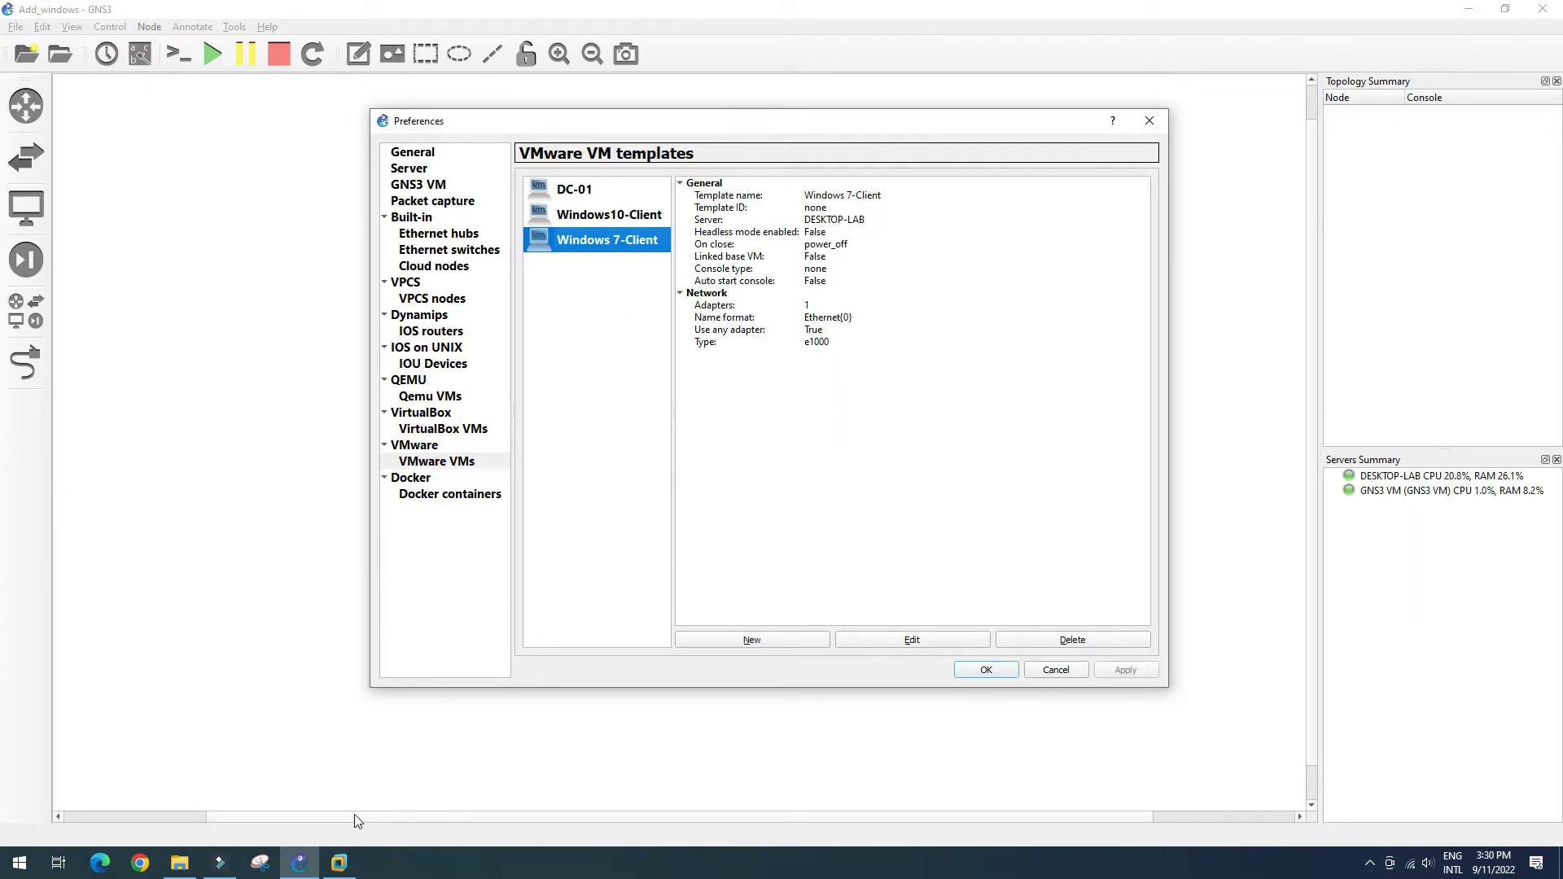
pyautogui.click(338, 869)
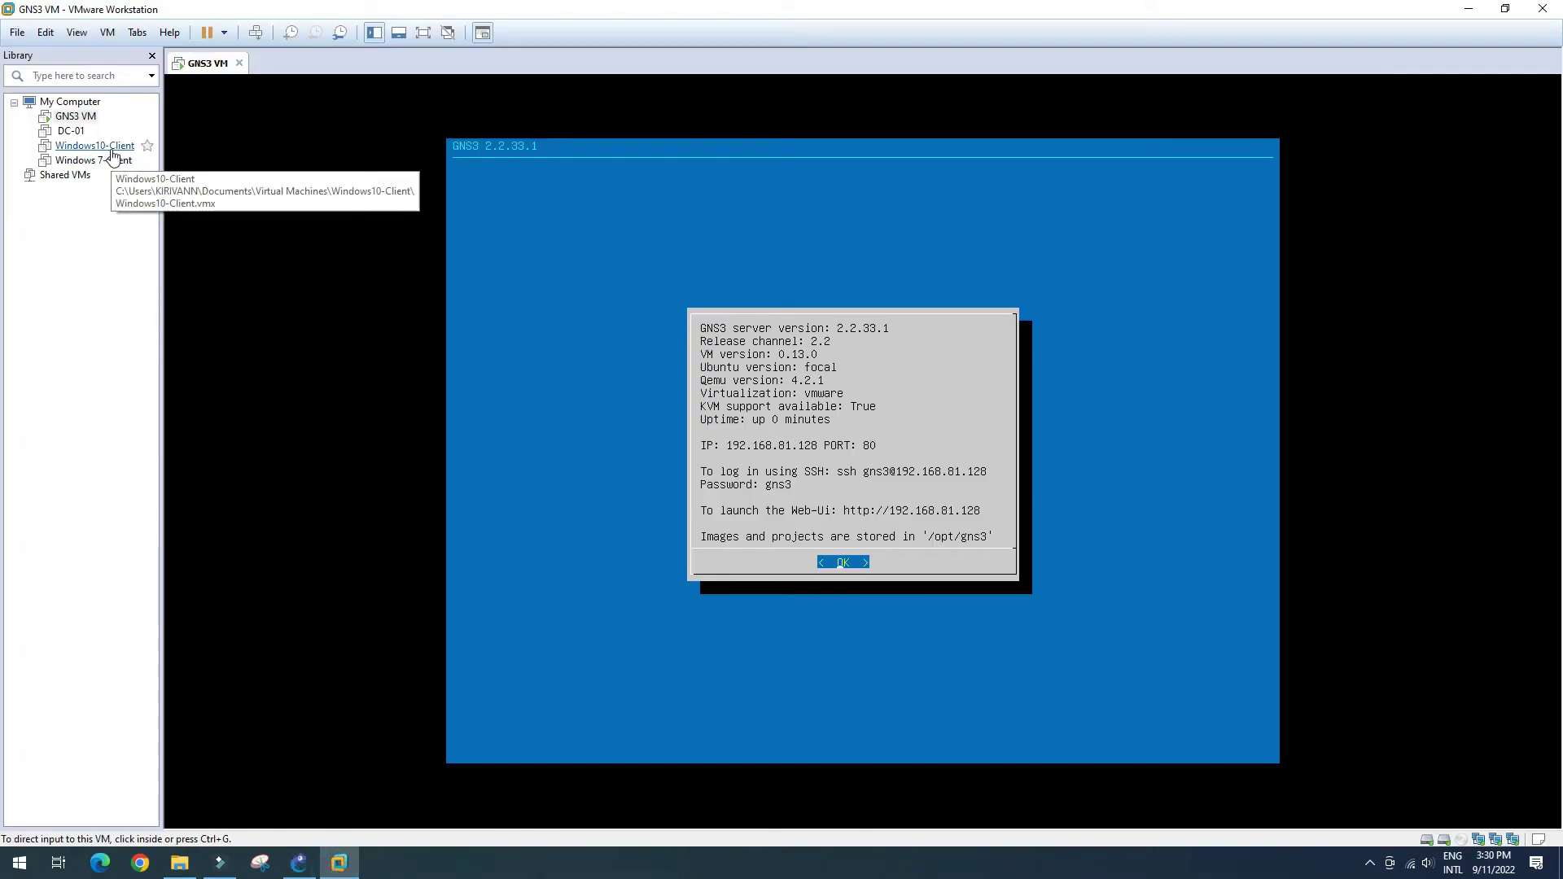
pyautogui.click(71, 132)
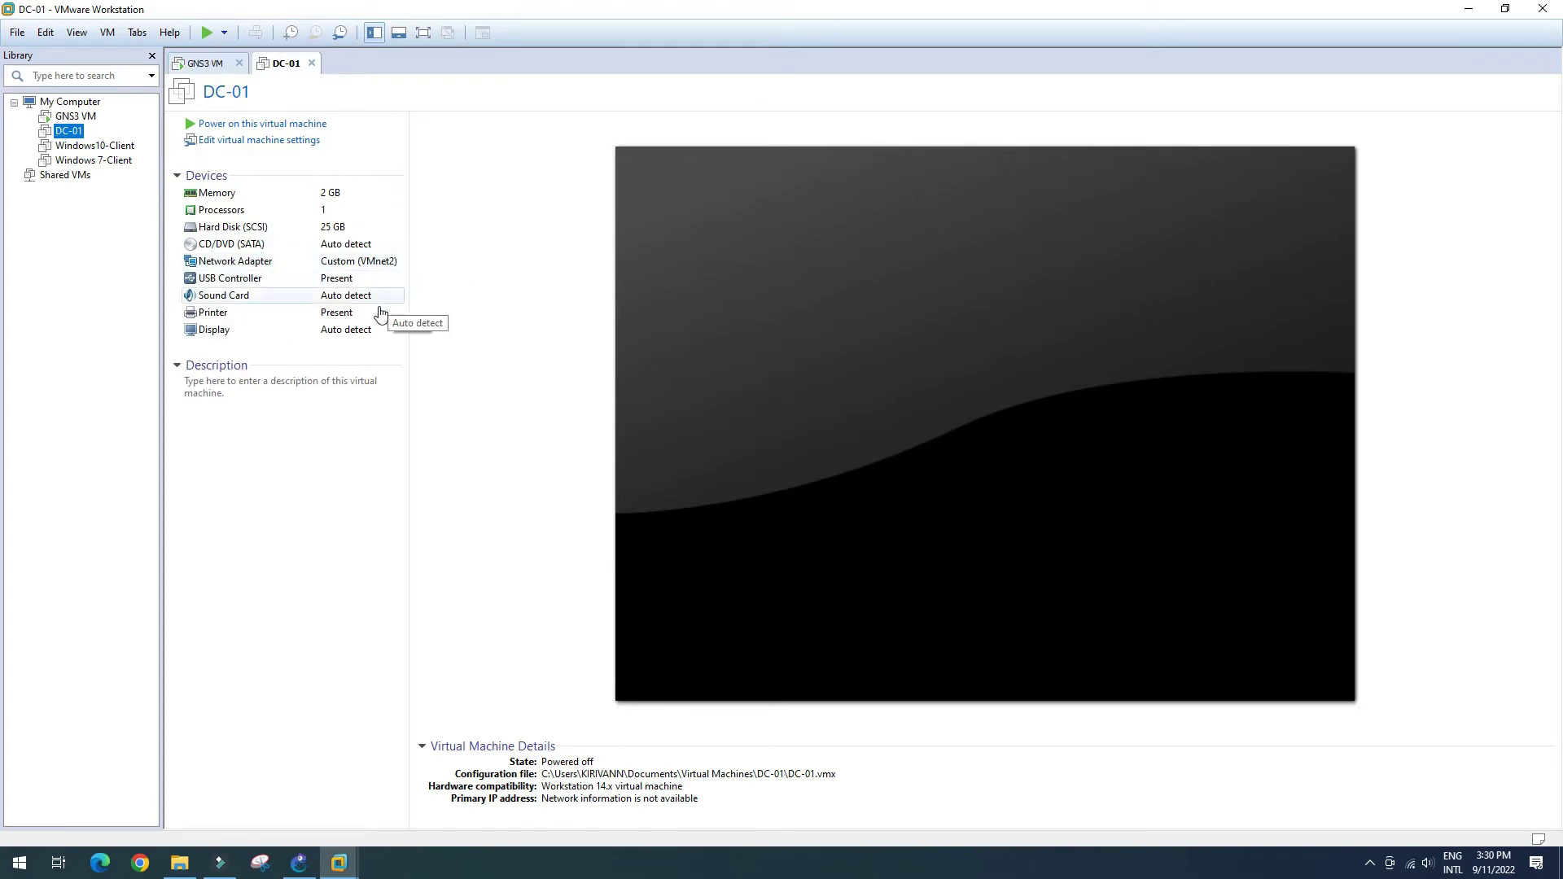
pyautogui.click(300, 862)
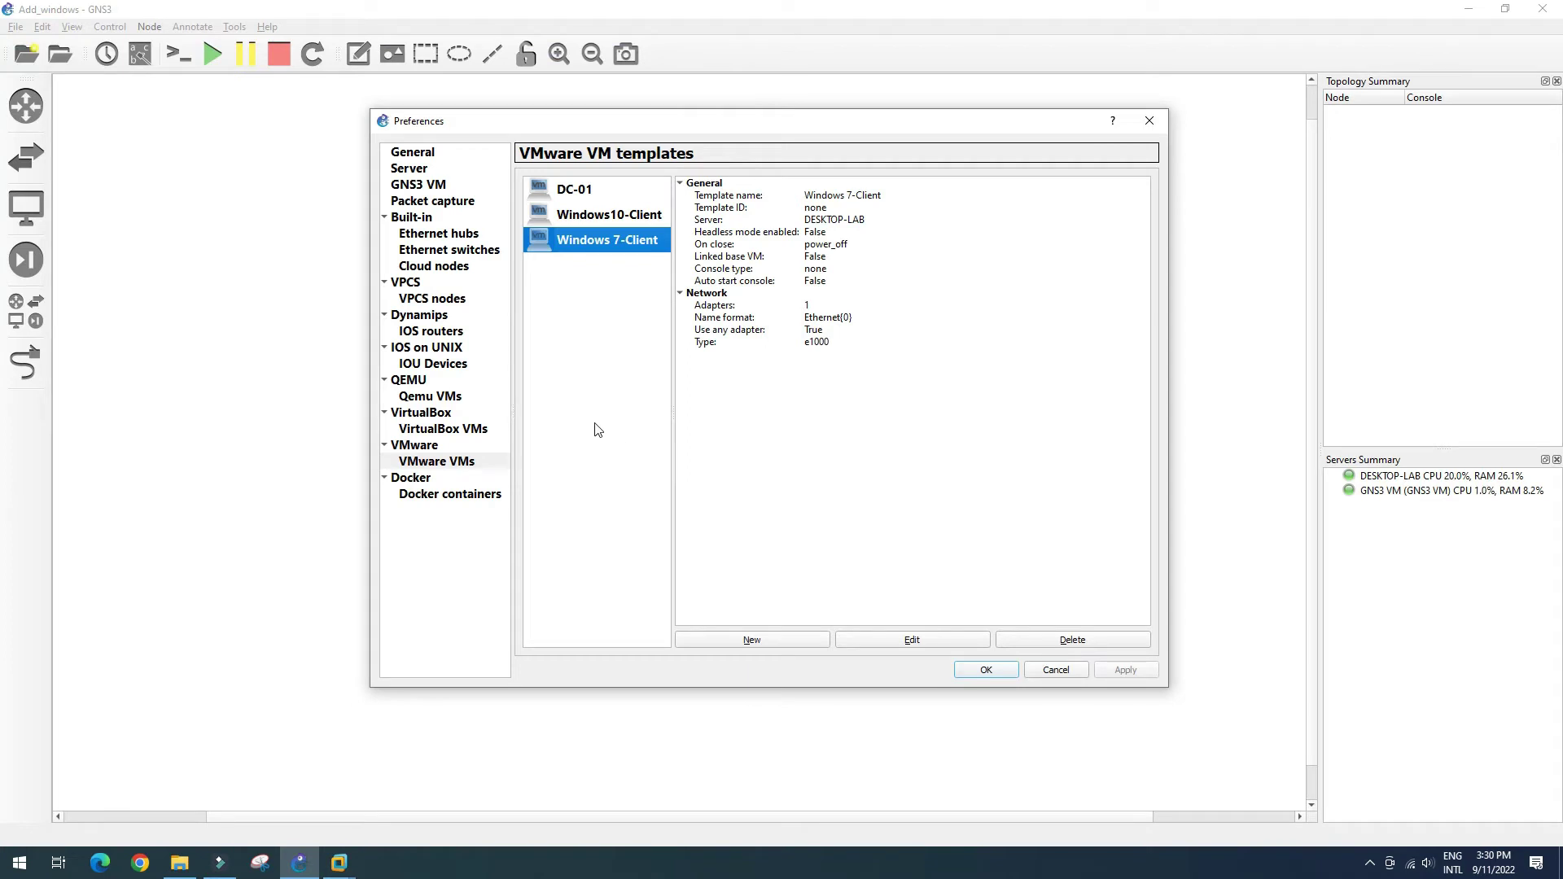
# In the VMware advanced local settings, start lowering the managed VMnet range end.
pyautogui.click(416, 447)
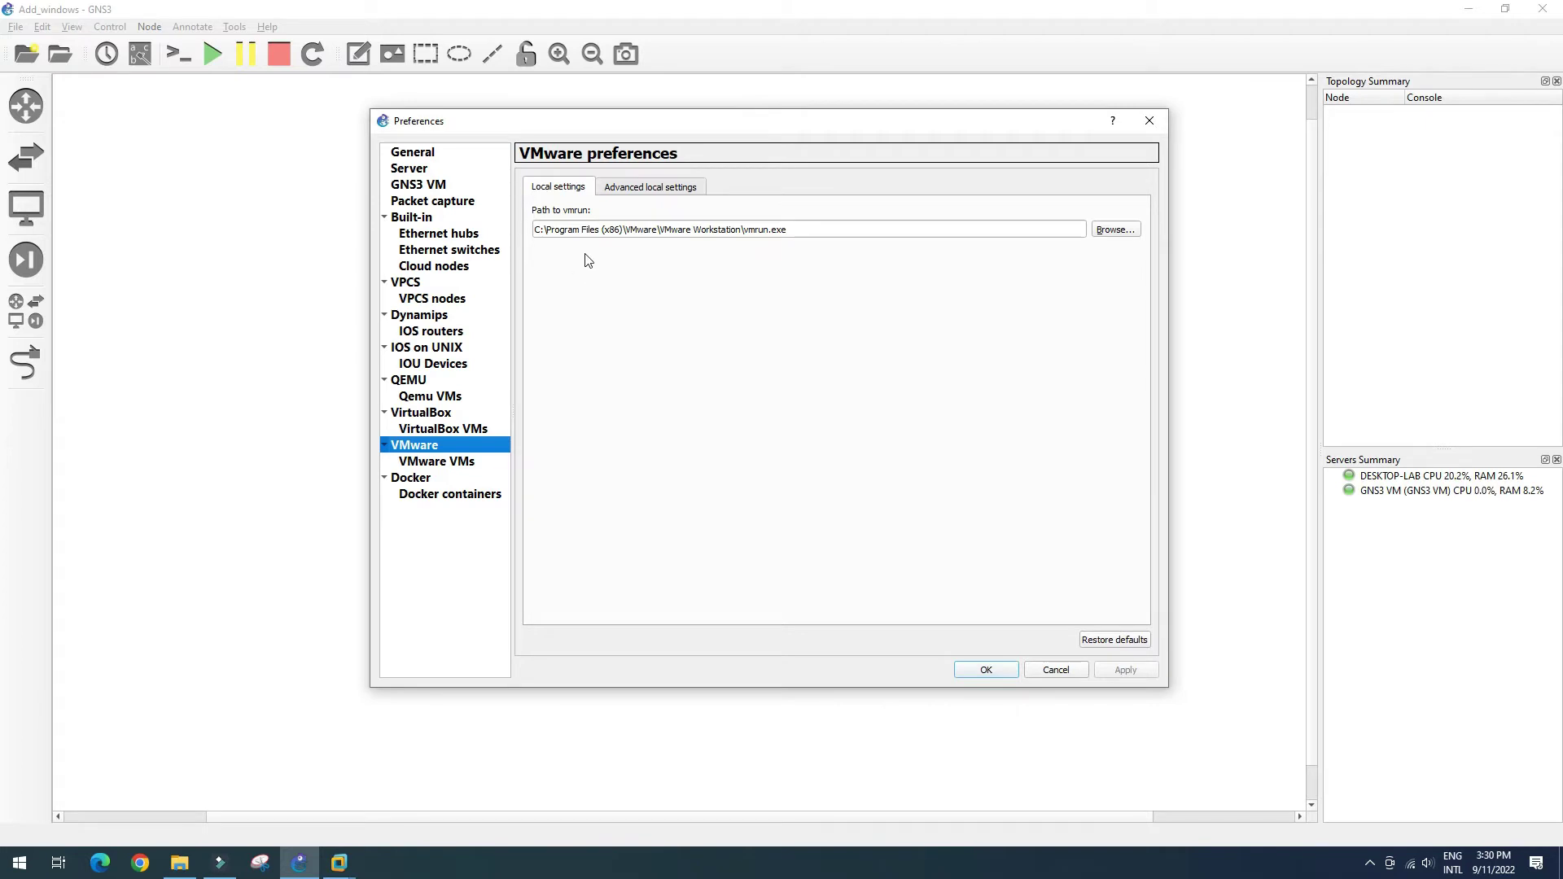
pyautogui.click(650, 188)
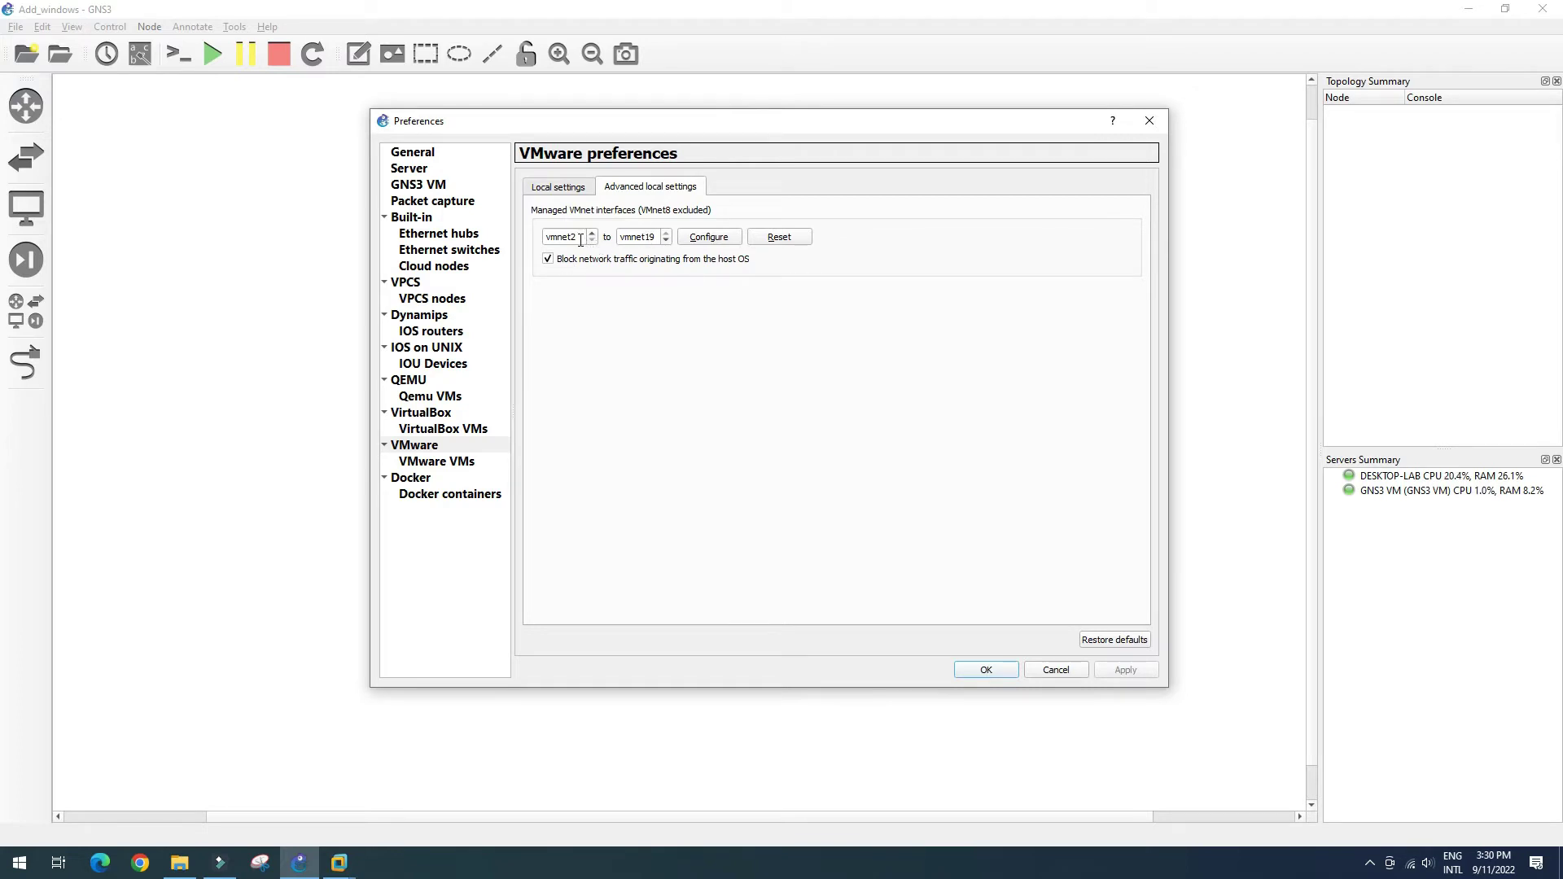
pyautogui.click(667, 241)
pyautogui.click(666, 241)
pyautogui.click(667, 241)
pyautogui.click(666, 241)
pyautogui.click(667, 241)
pyautogui.click(667, 240)
pyautogui.click(666, 240)
pyautogui.write('9')
# Set the managed VMnet range to vmnet2 through vmnet10 and create those interfaces.
pyautogui.moveTo(578, 236); pyautogui.dragTo(547, 235)
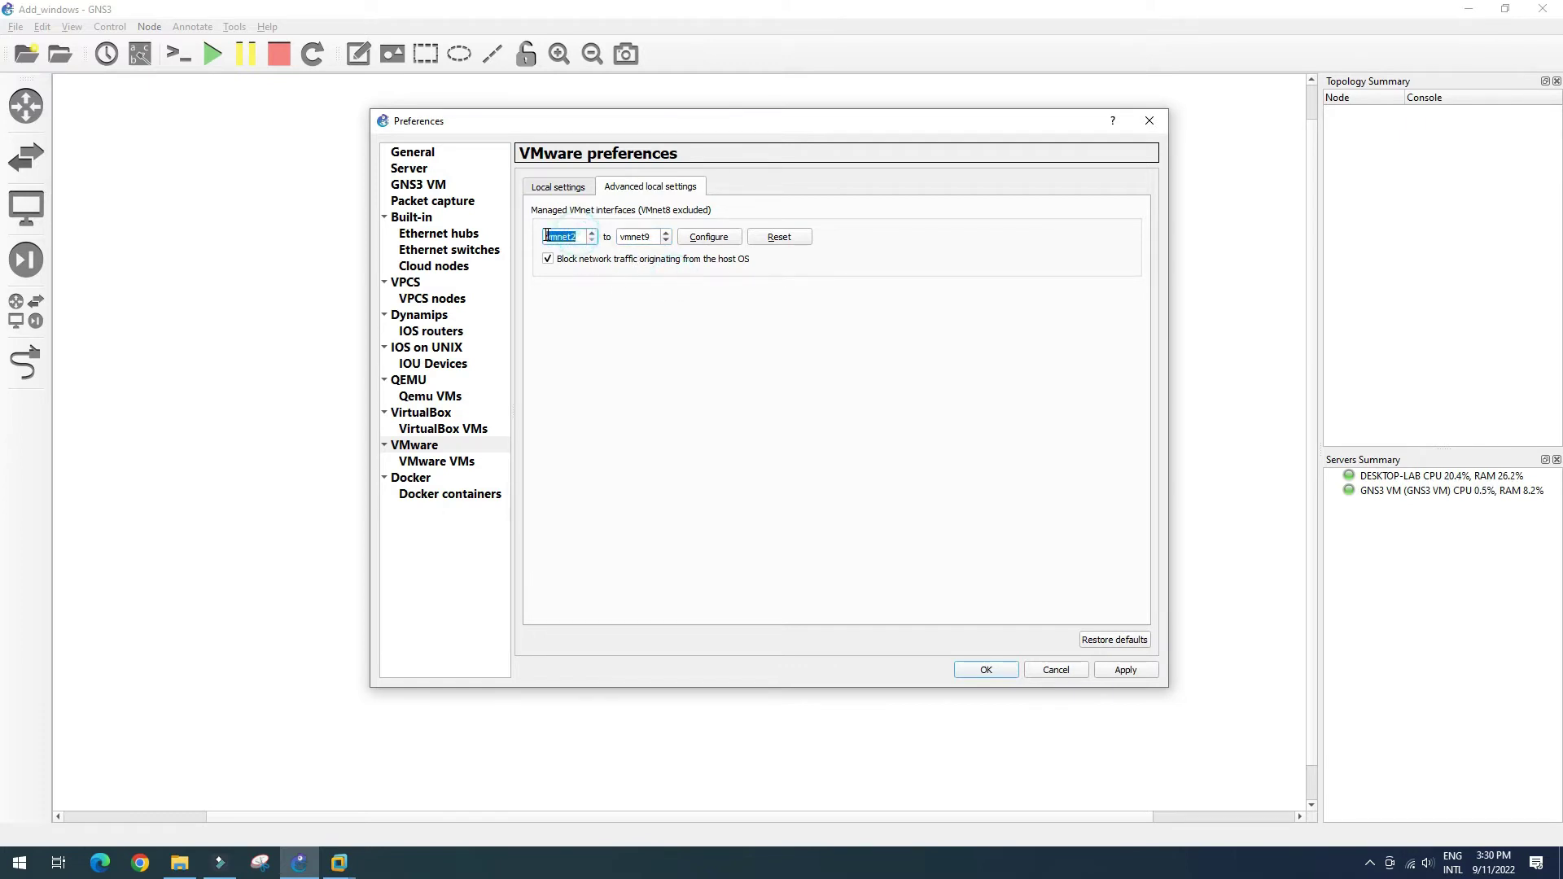
pyautogui.doubleClick(638, 236)
pyautogui.click(664, 318)
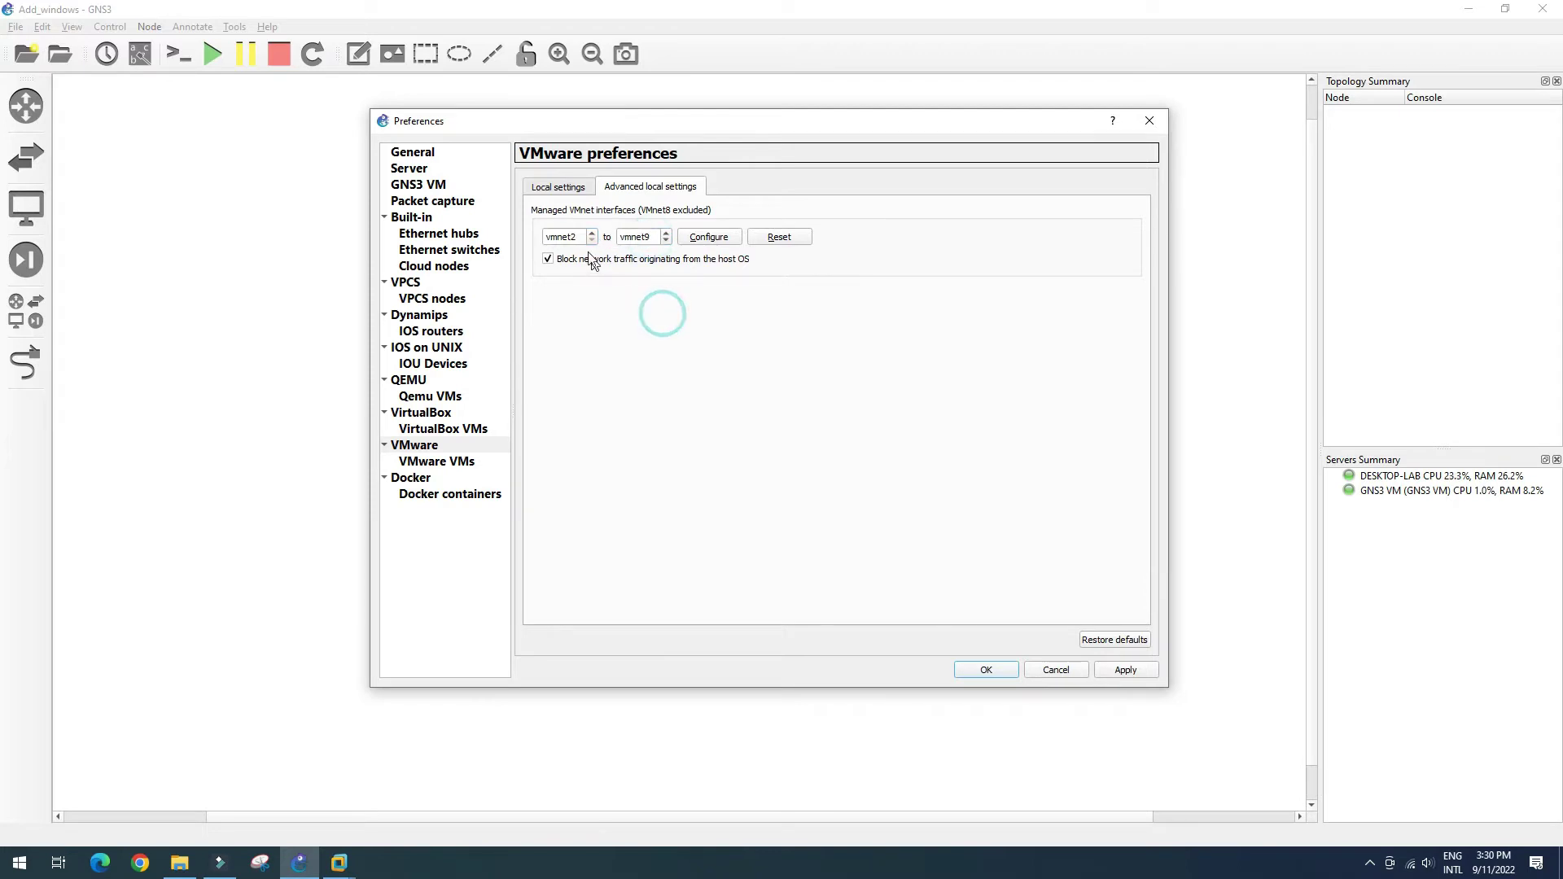
pyautogui.click(666, 240)
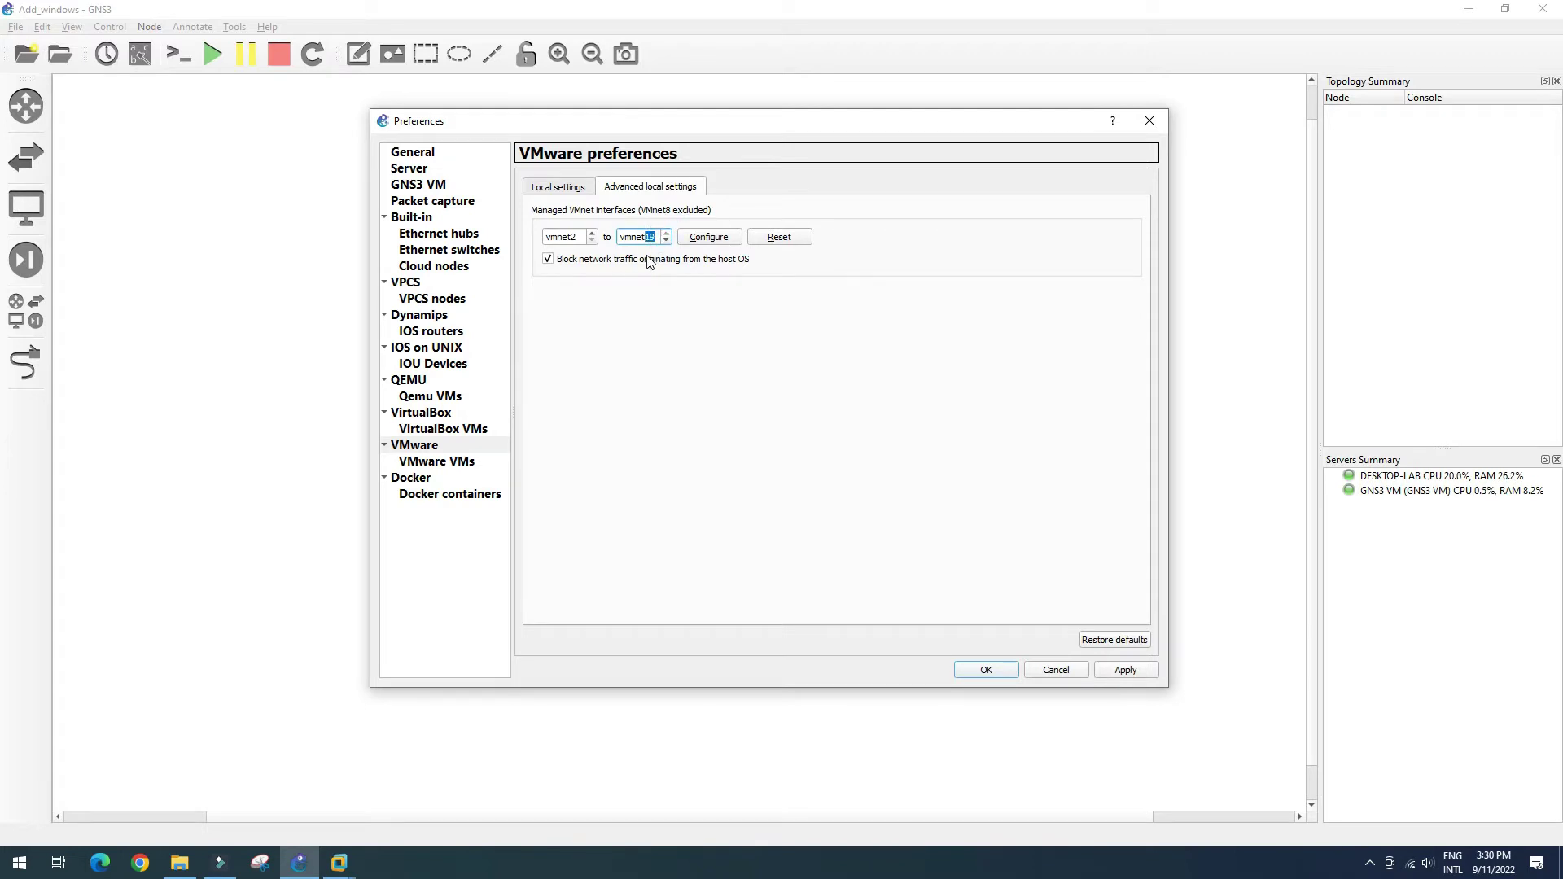
pyautogui.click(652, 238)
pyautogui.click(666, 241)
pyautogui.click(666, 241)
pyautogui.click(666, 241)
pyautogui.click(666, 241)
pyautogui.click(665, 241)
pyautogui.click(665, 241)
pyautogui.click(666, 241)
pyautogui.click(666, 240)
pyautogui.click(665, 241)
pyautogui.click(665, 241)
pyautogui.click(665, 234)
pyautogui.click(705, 315)
pyautogui.click(722, 240)
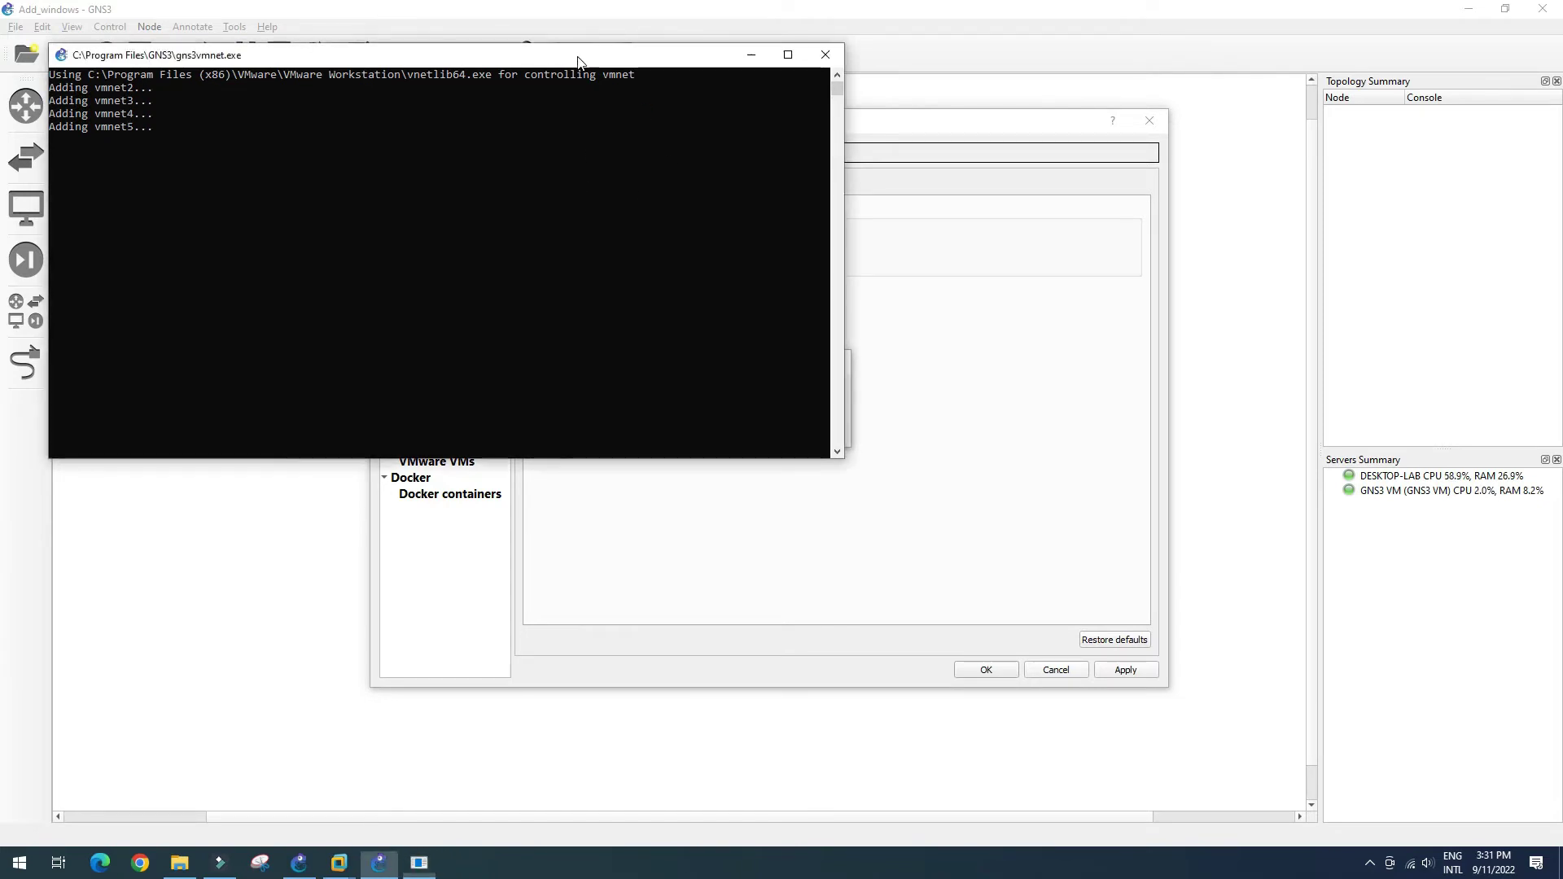
pyautogui.moveTo(578, 61); pyautogui.dragTo(697, 271)
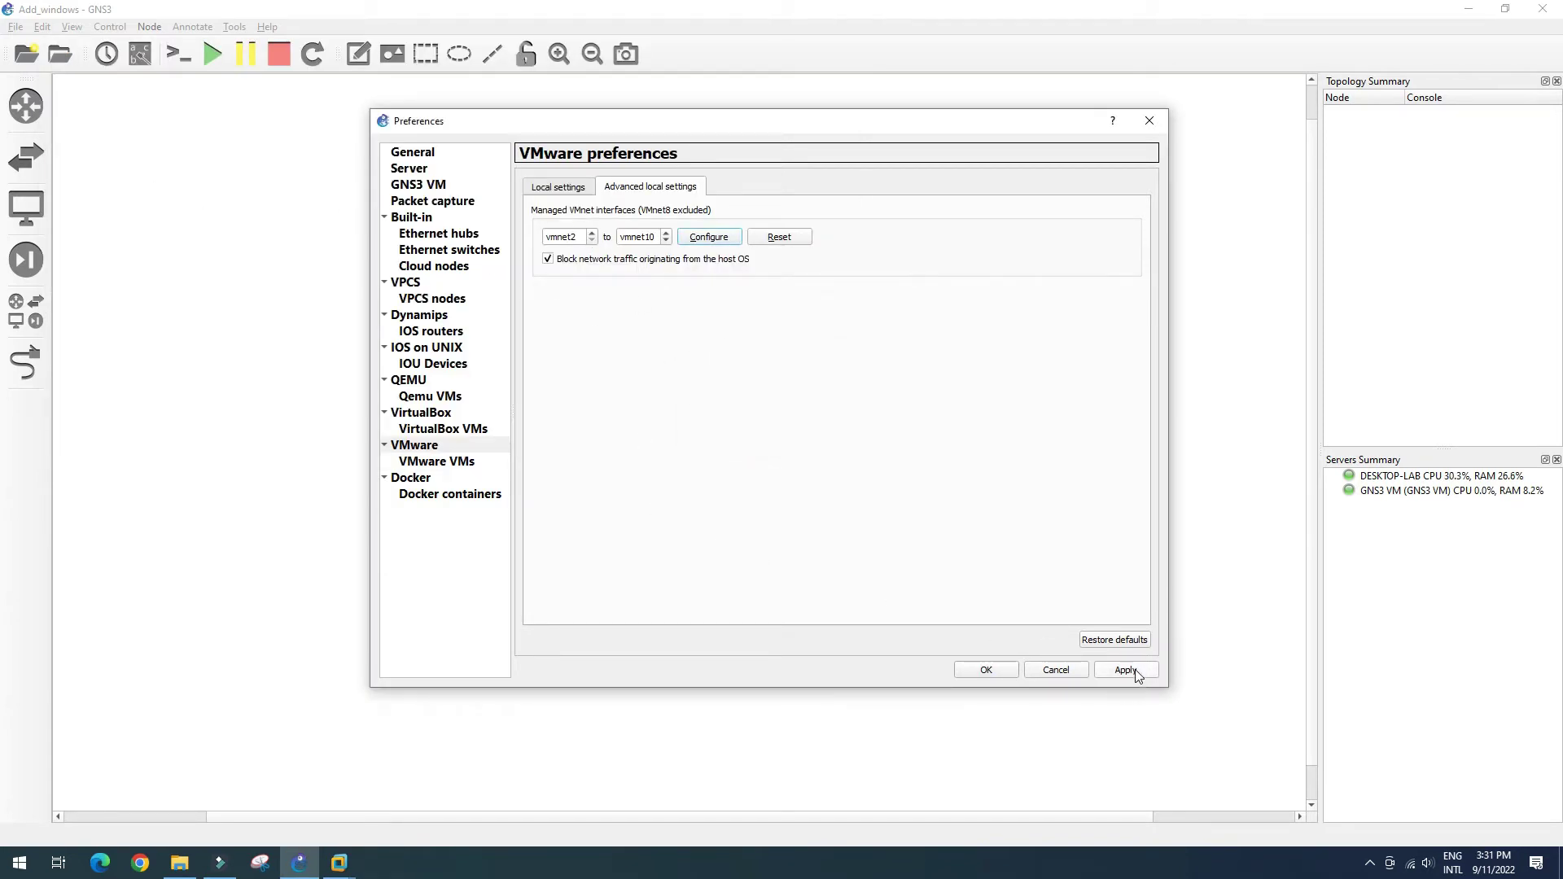
# Close Preferences and place a Windows10-Client node at the canvas centre.
pyautogui.click(988, 671)
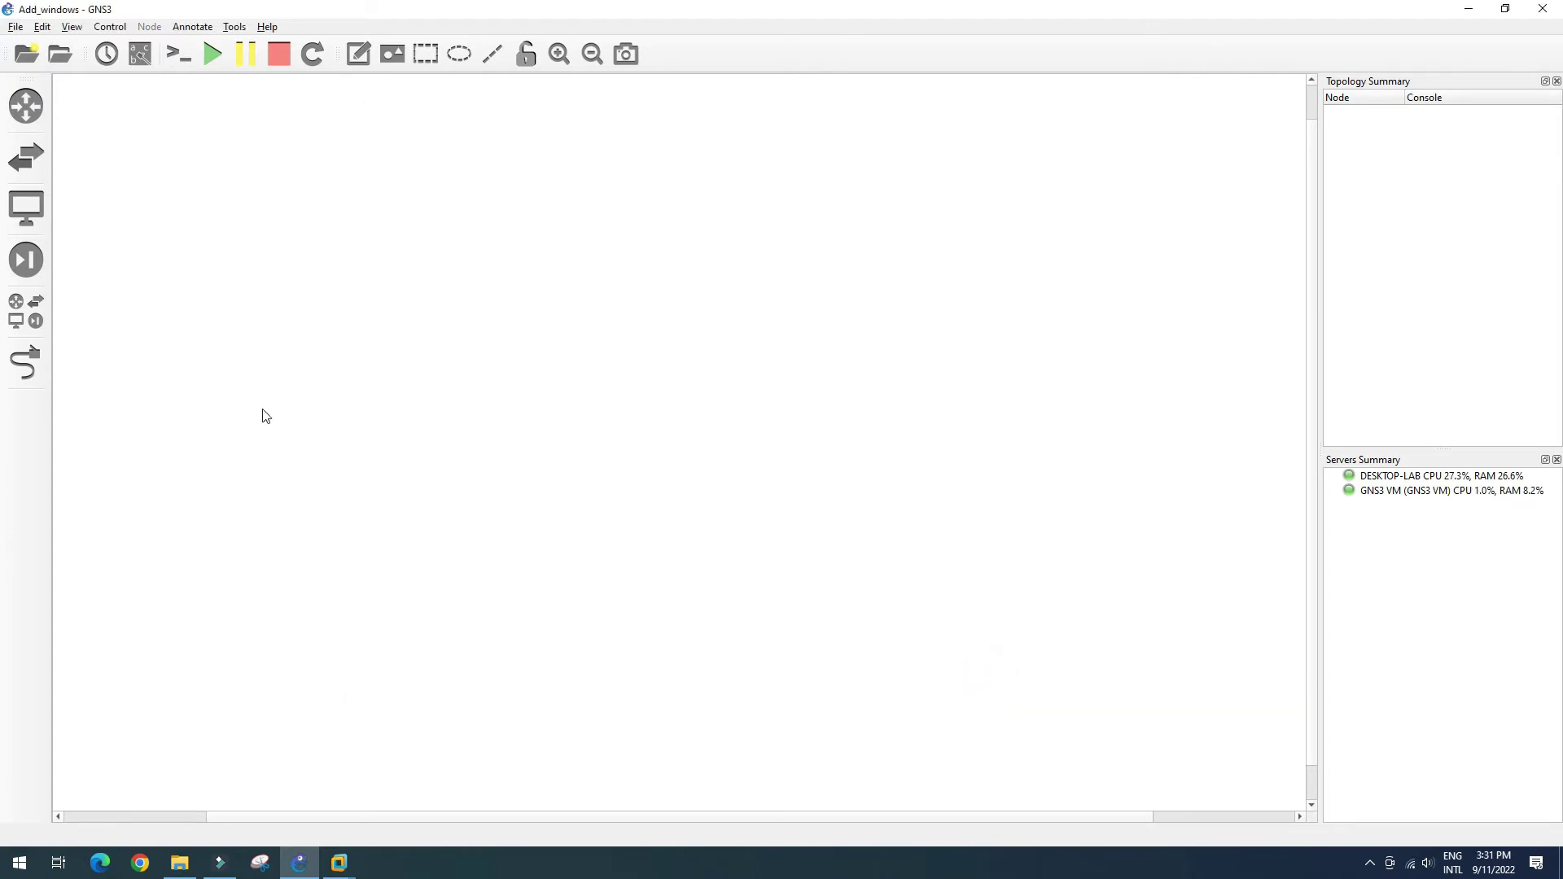
pyautogui.click(29, 110)
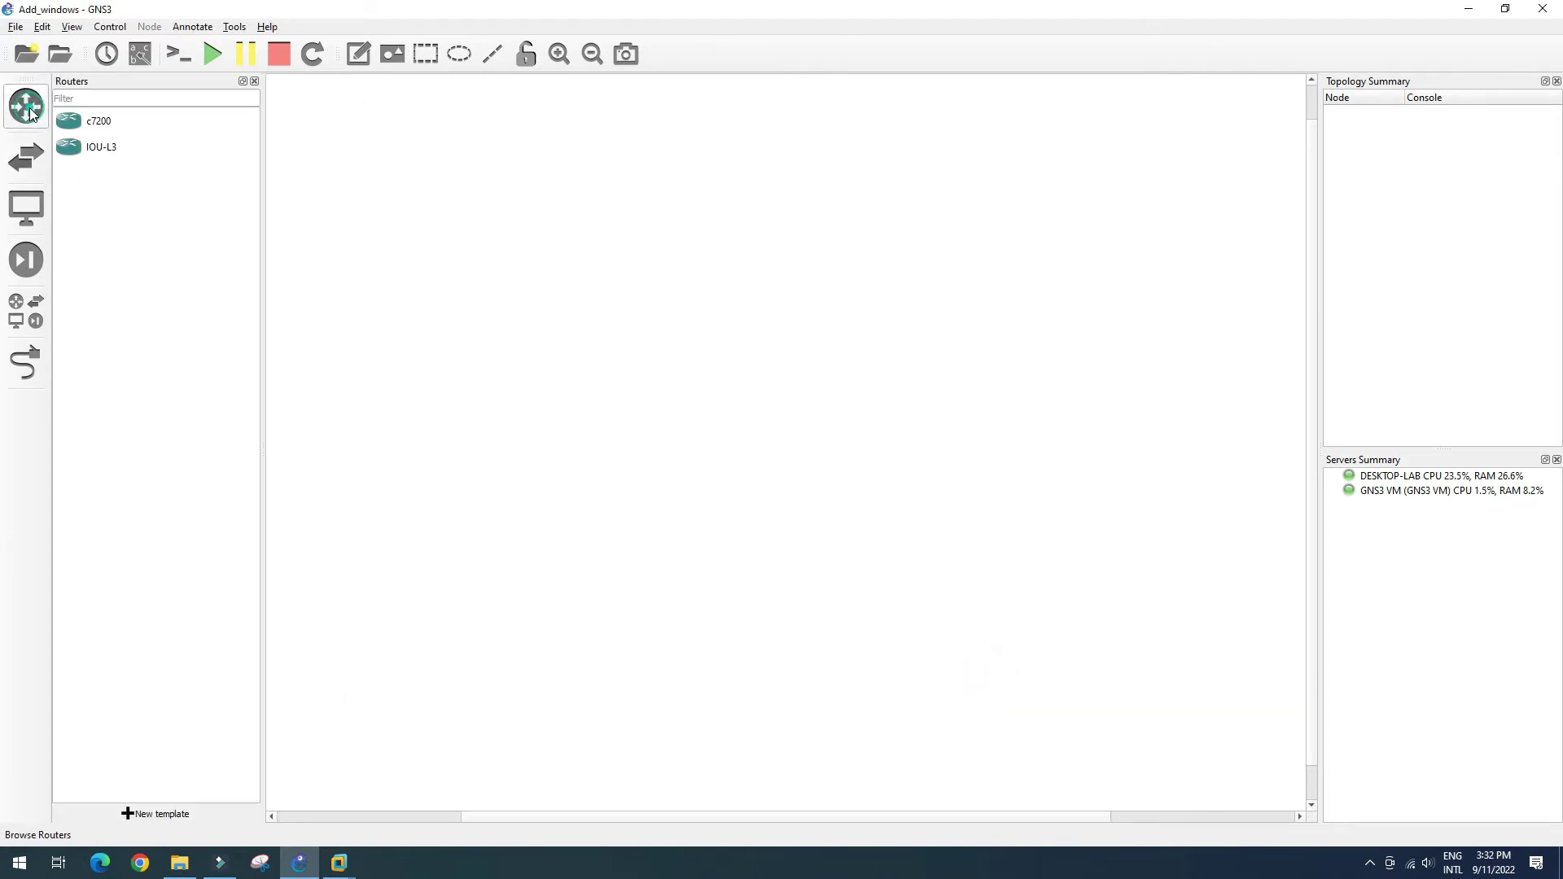
pyautogui.click(29, 110)
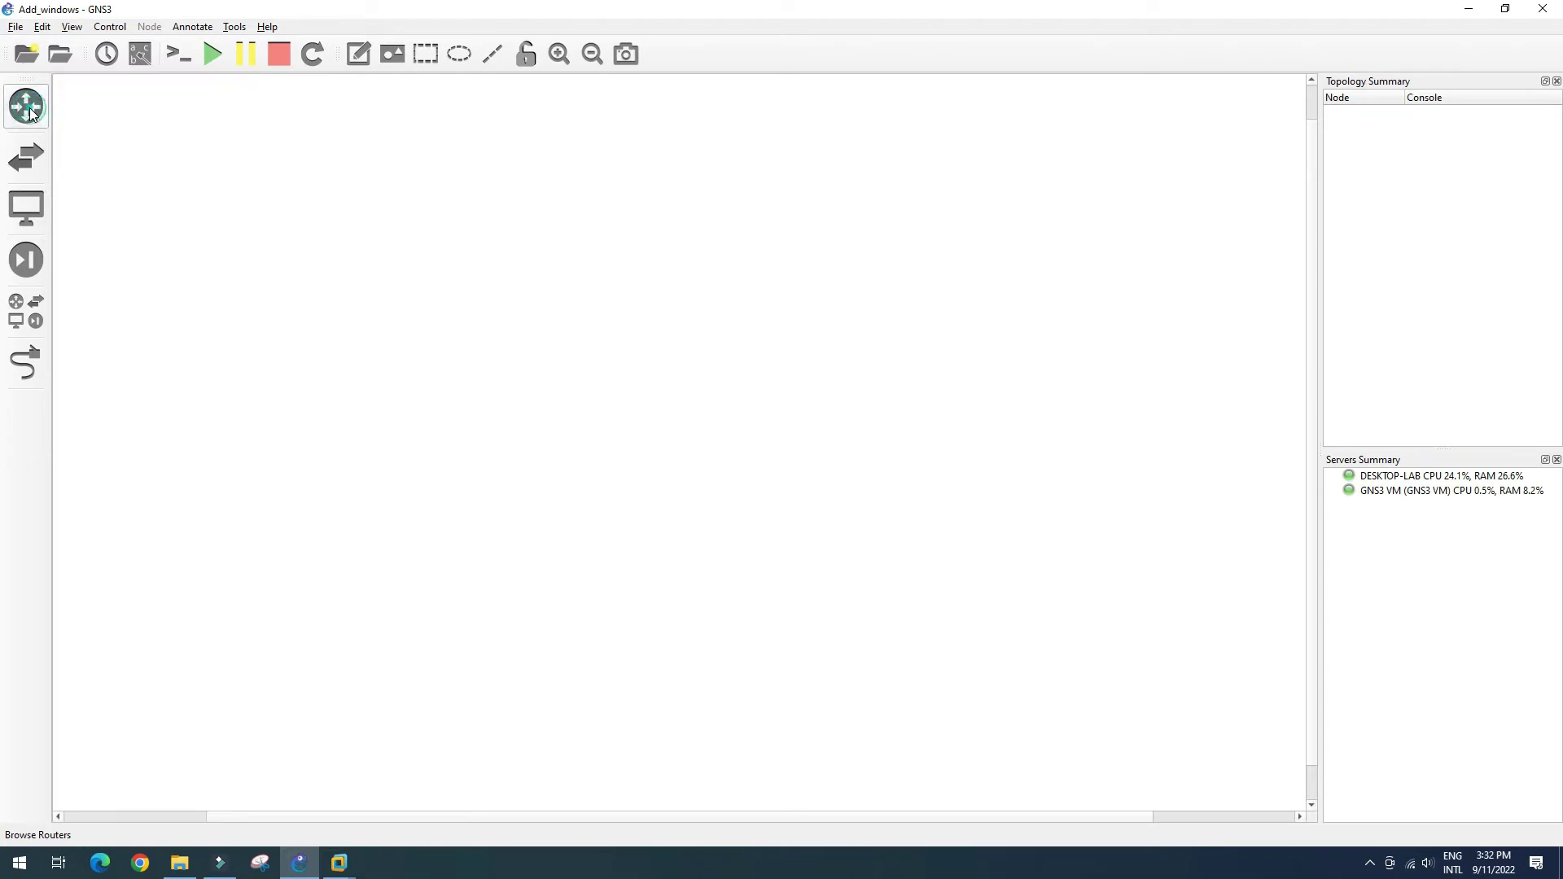
pyautogui.click(31, 161)
pyautogui.click(31, 161)
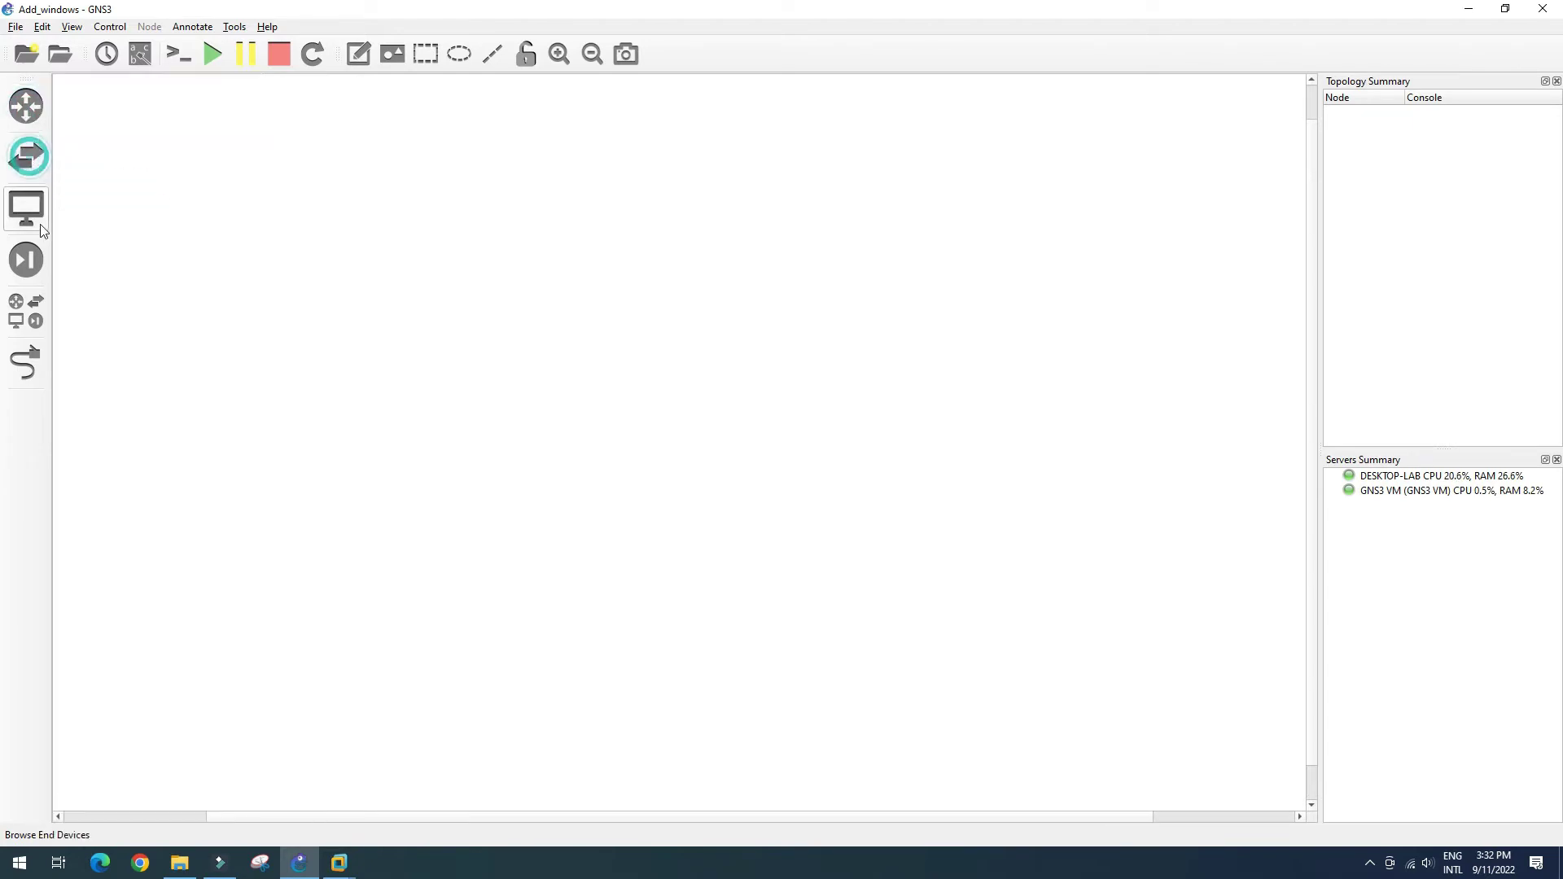
pyautogui.click(30, 212)
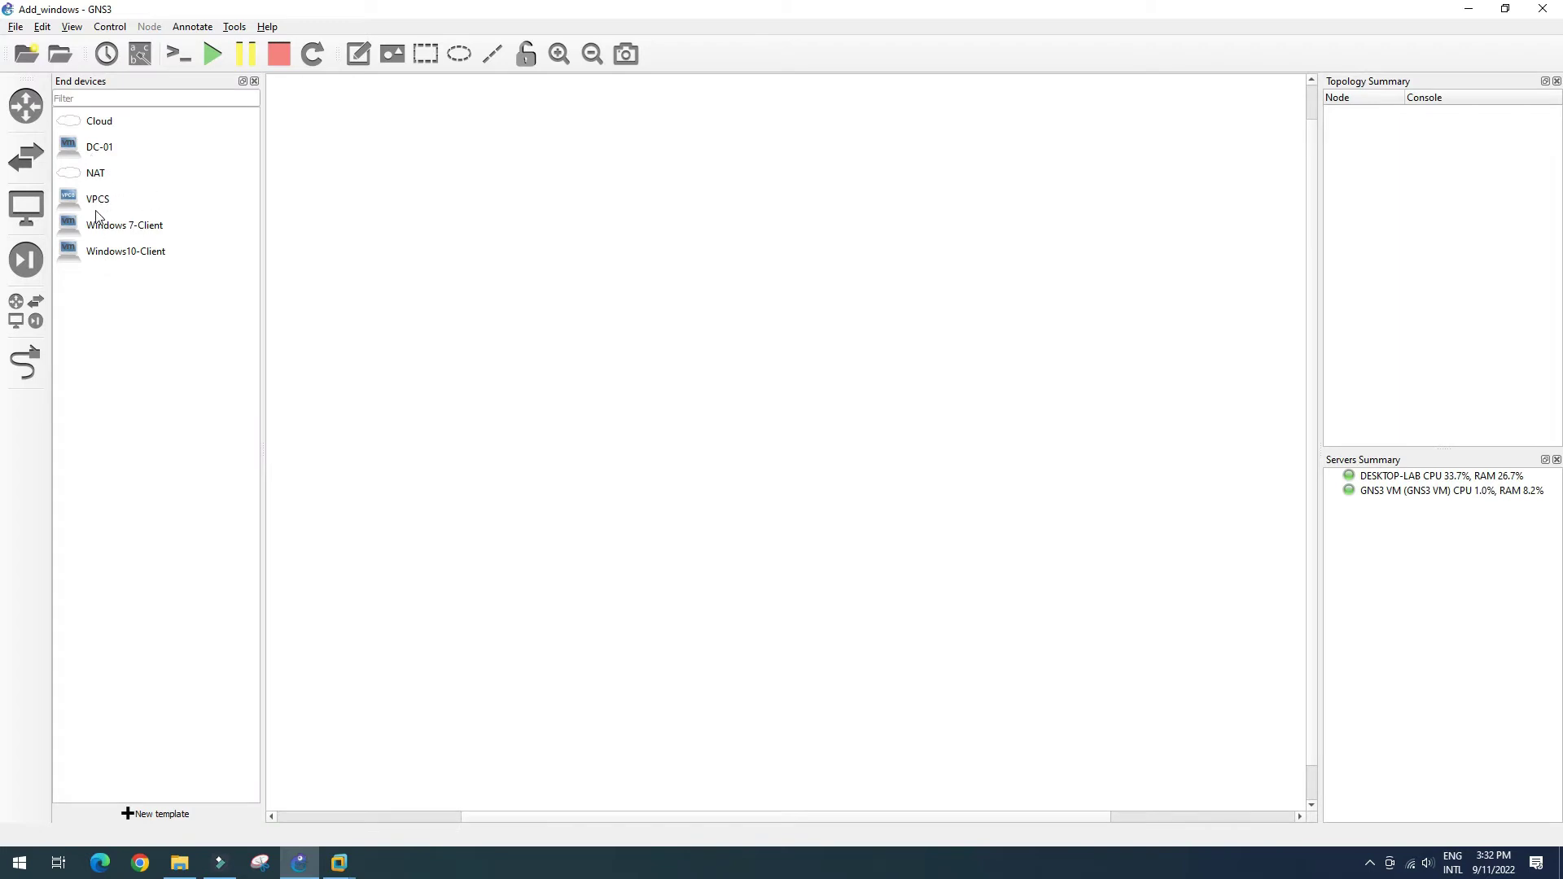
pyautogui.click(78, 148)
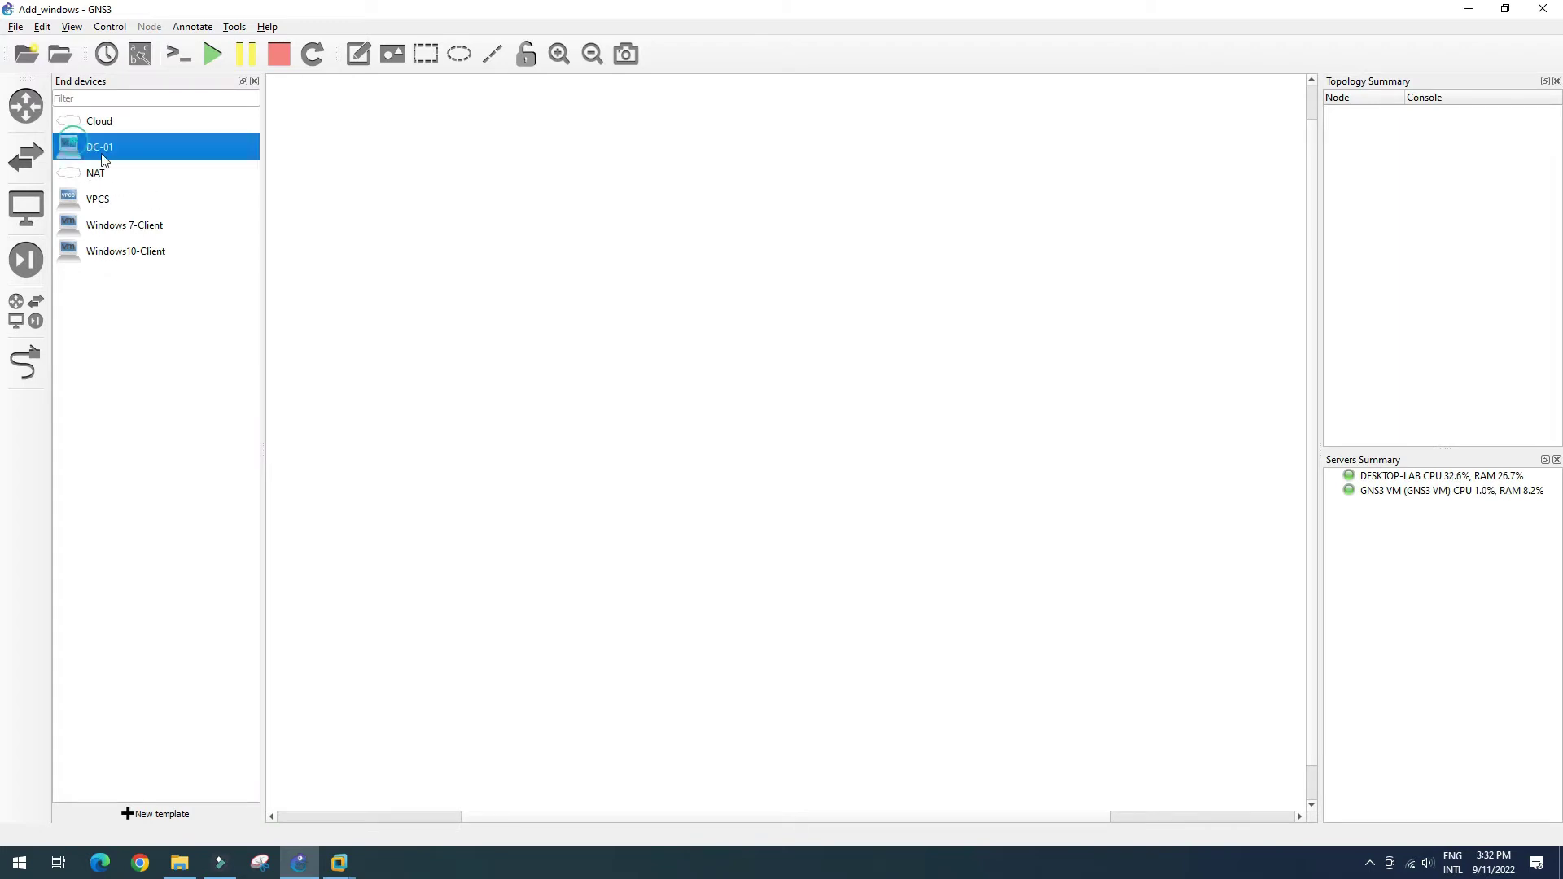
pyautogui.click(109, 224)
pyautogui.click(116, 251)
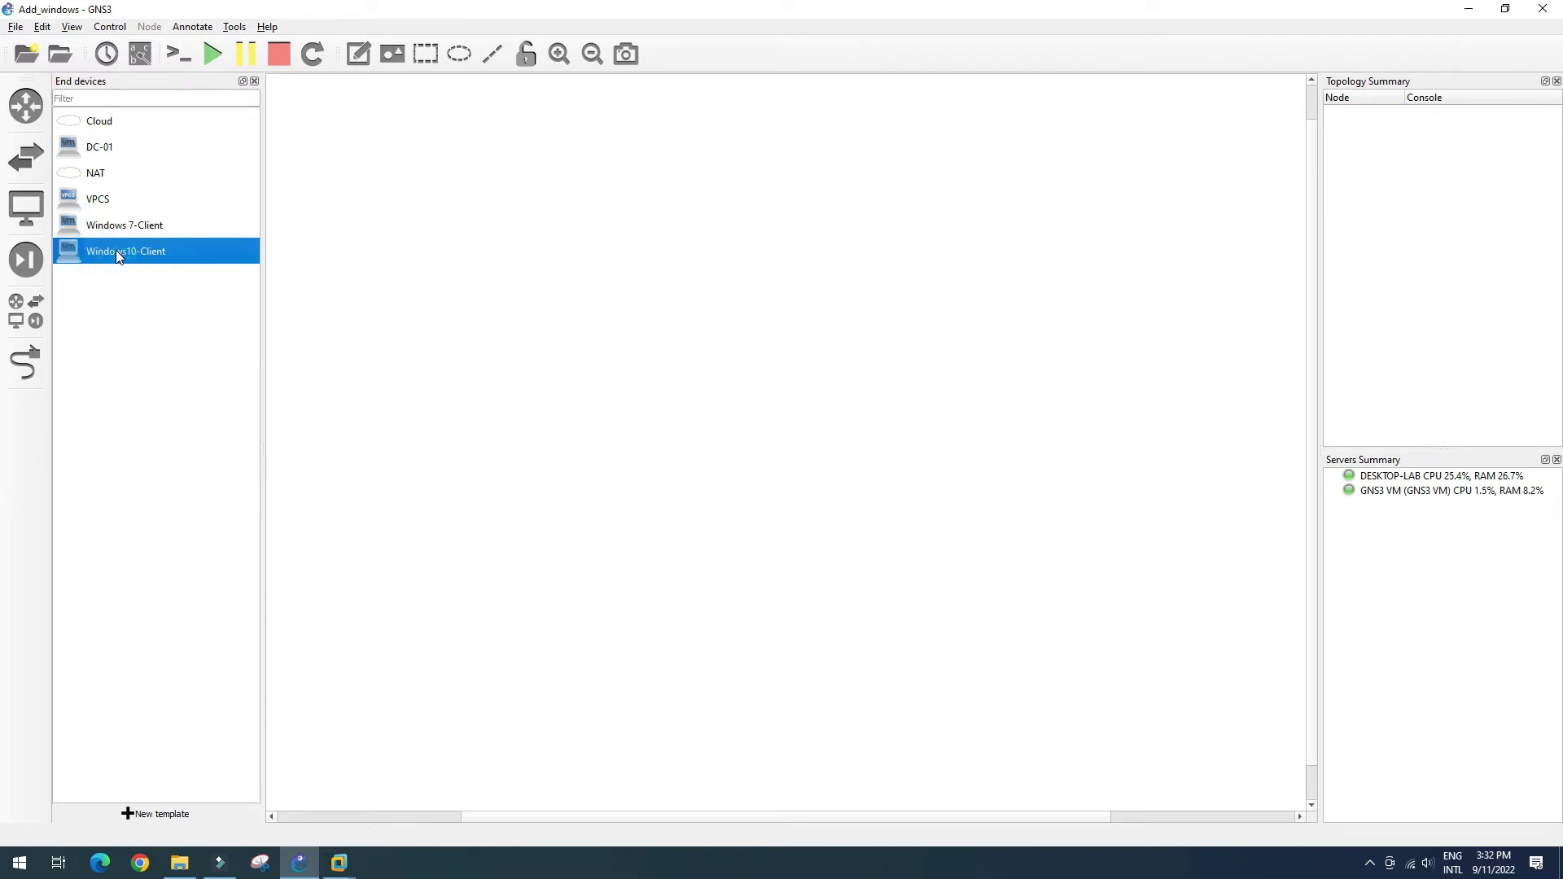
pyautogui.moveTo(82, 253); pyautogui.dragTo(674, 463)
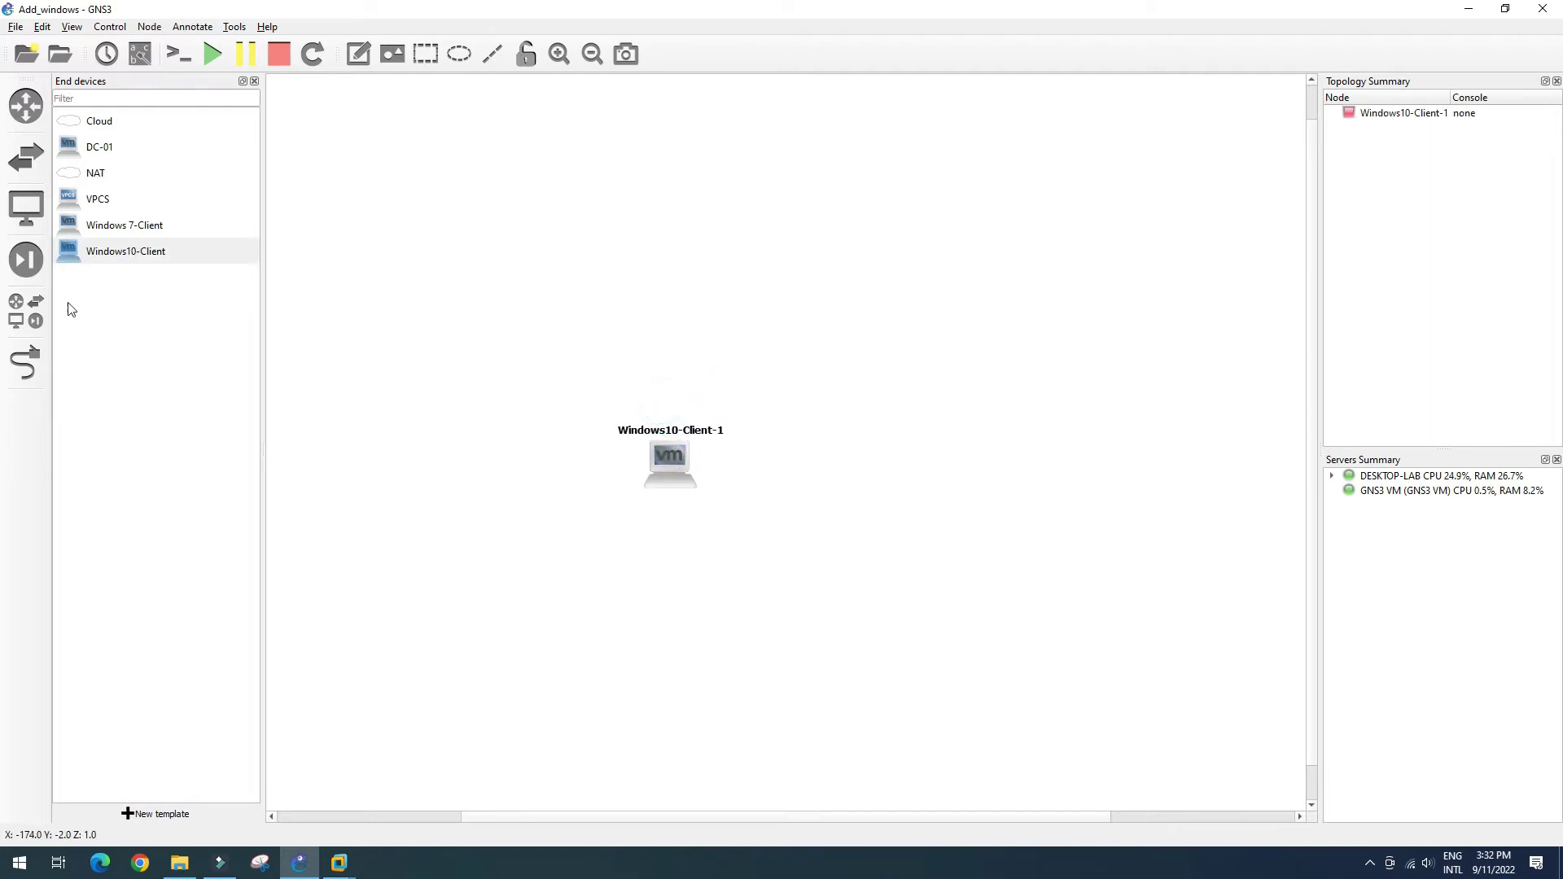
# Add a Cloud node running on the GNS3 VM server.
pyautogui.click(80, 123)
pyautogui.moveTo(80, 120); pyautogui.dragTo(885, 244)
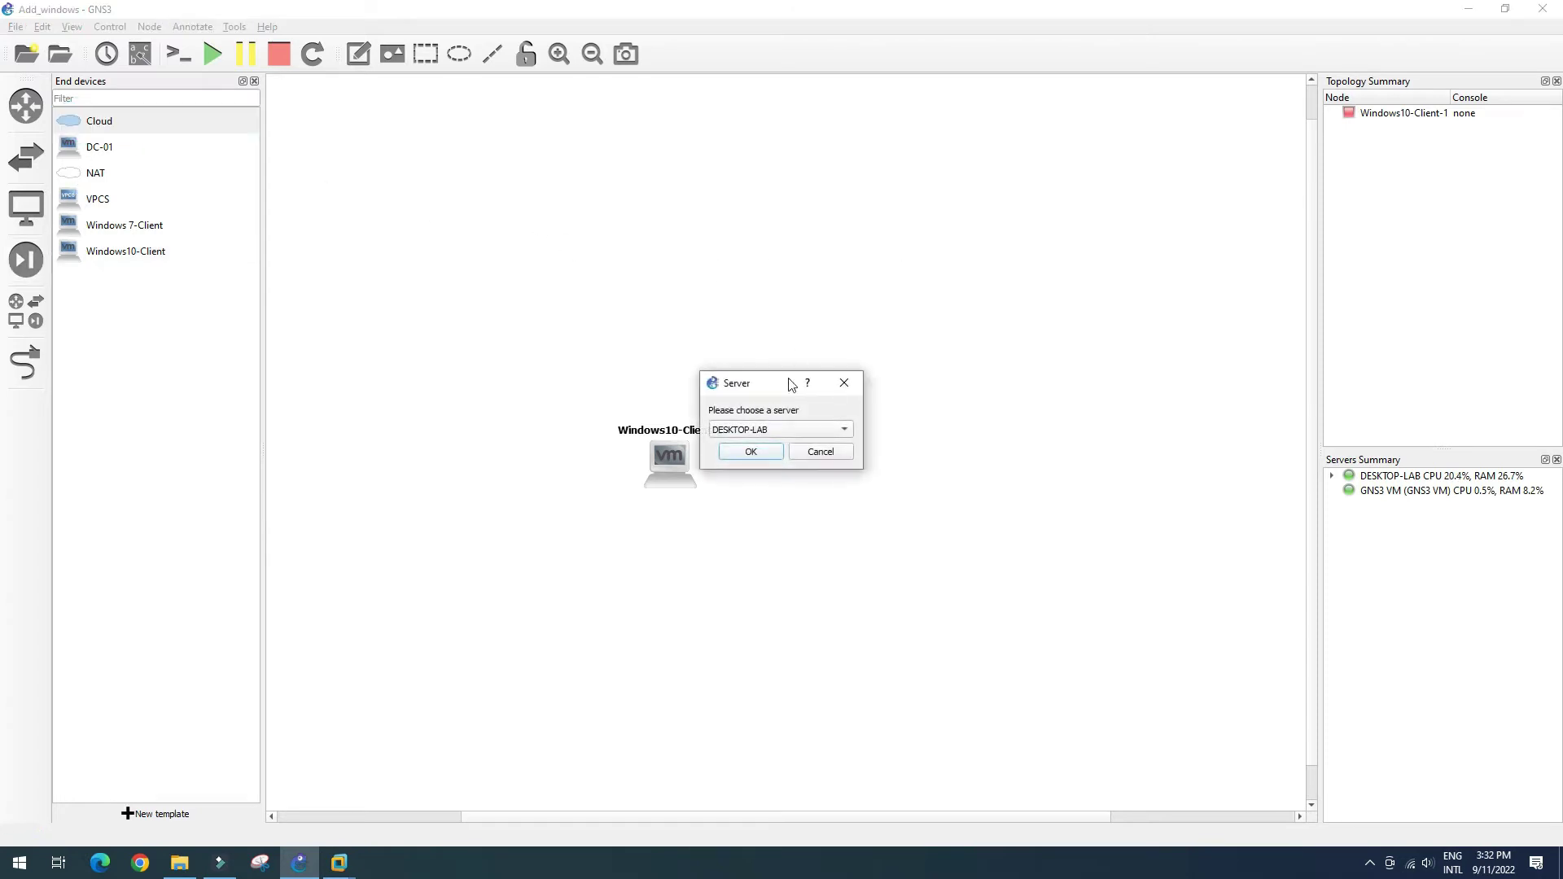
pyautogui.click(770, 431)
pyautogui.click(764, 447)
pyautogui.click(753, 452)
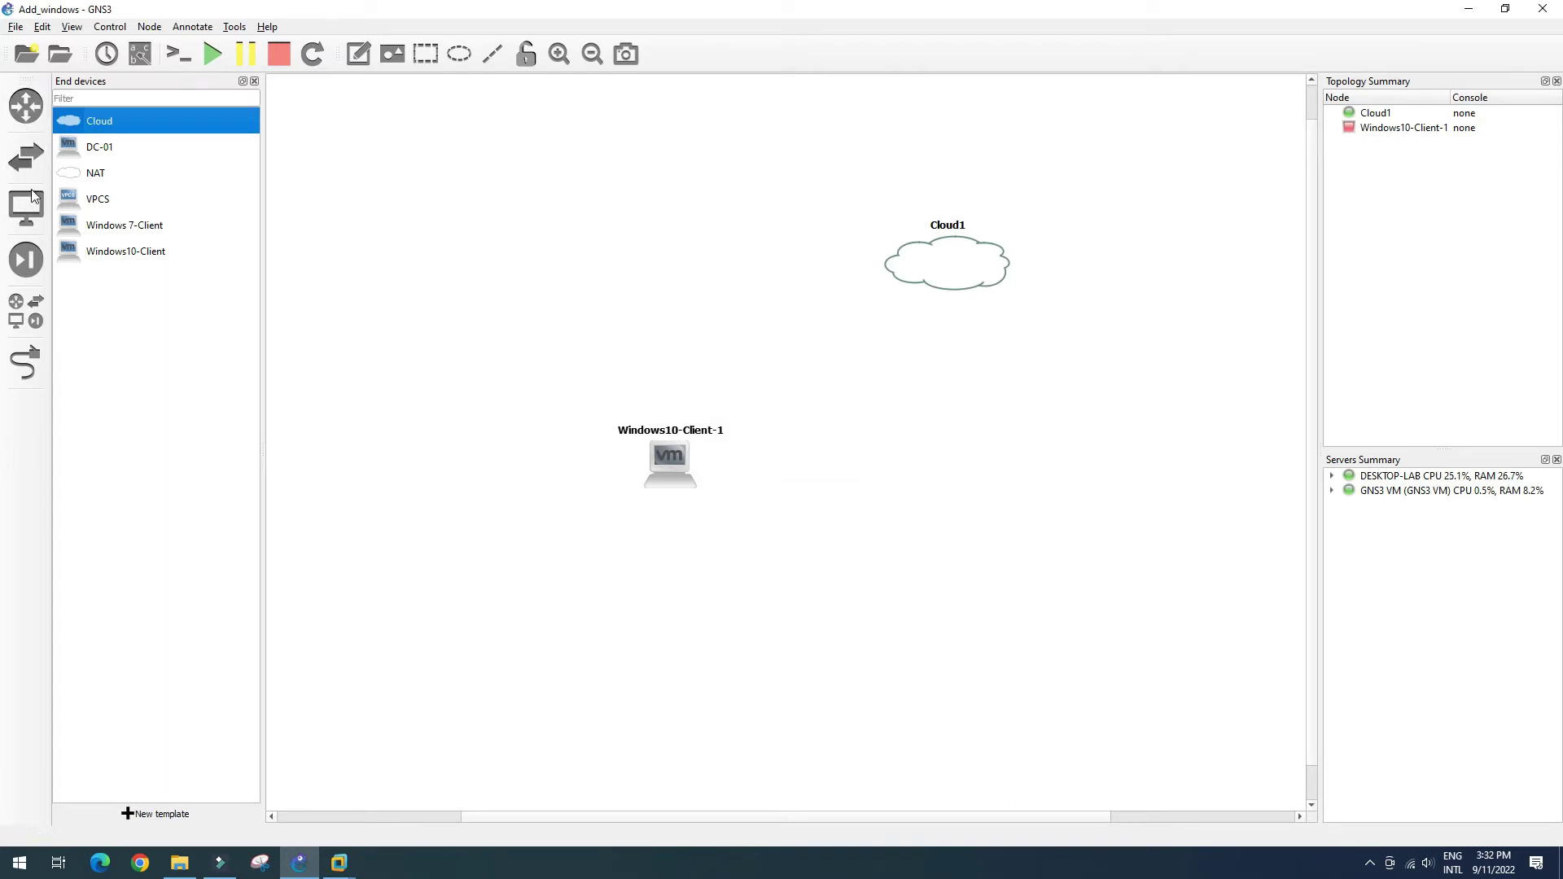
# Place a Fortigate7.0.6 firewall left of Cloud1 and adjust node positions.
pyautogui.click(27, 263)
pyautogui.moveTo(122, 116); pyautogui.dragTo(774, 303)
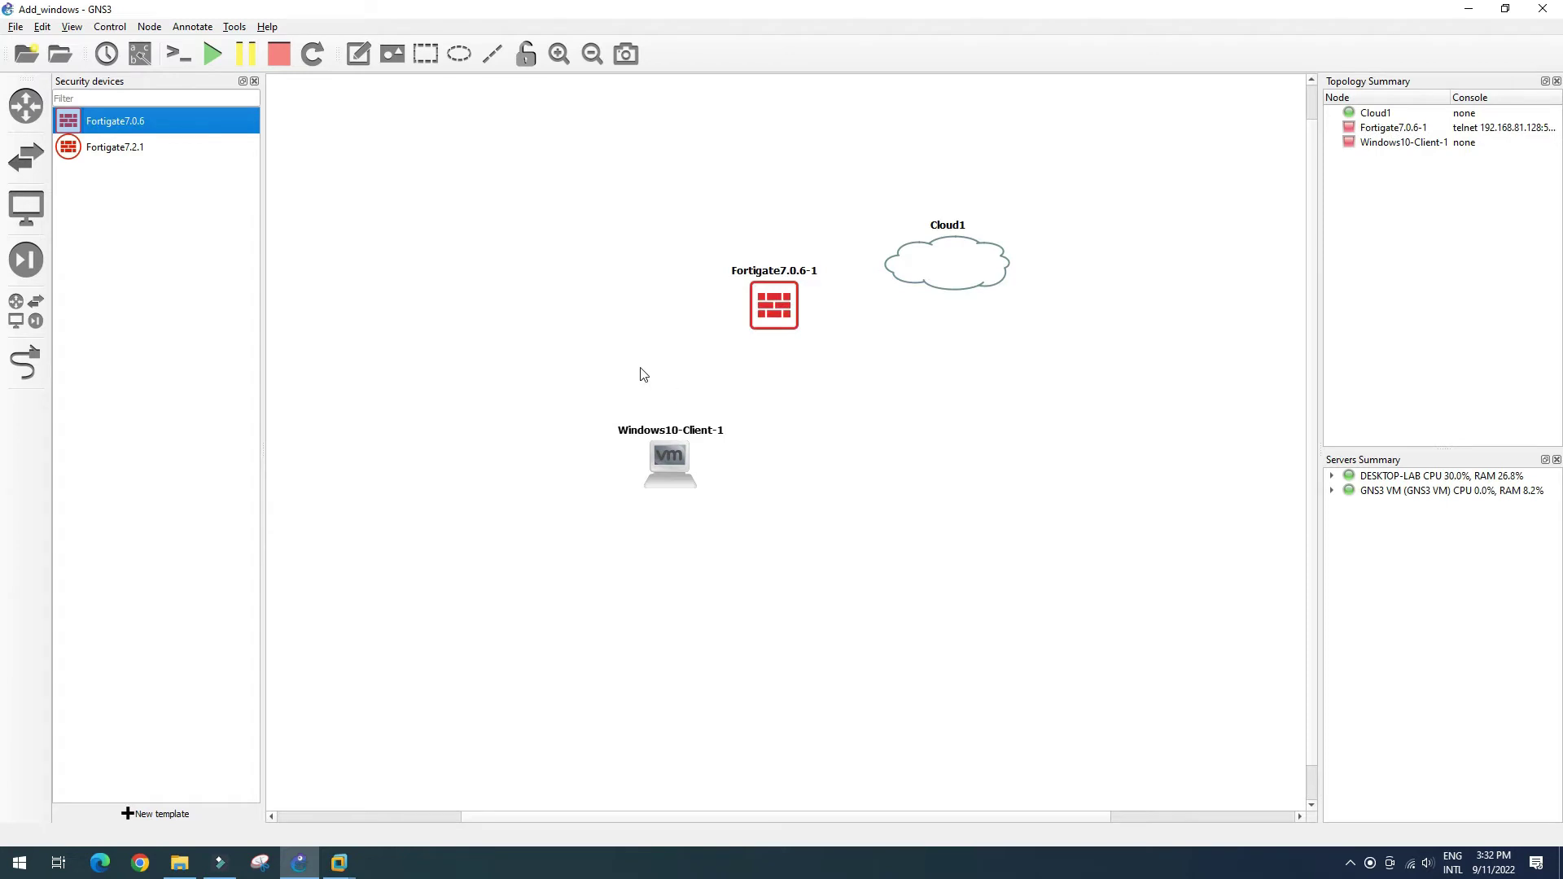
pyautogui.moveTo(676, 461); pyautogui.dragTo(767, 595)
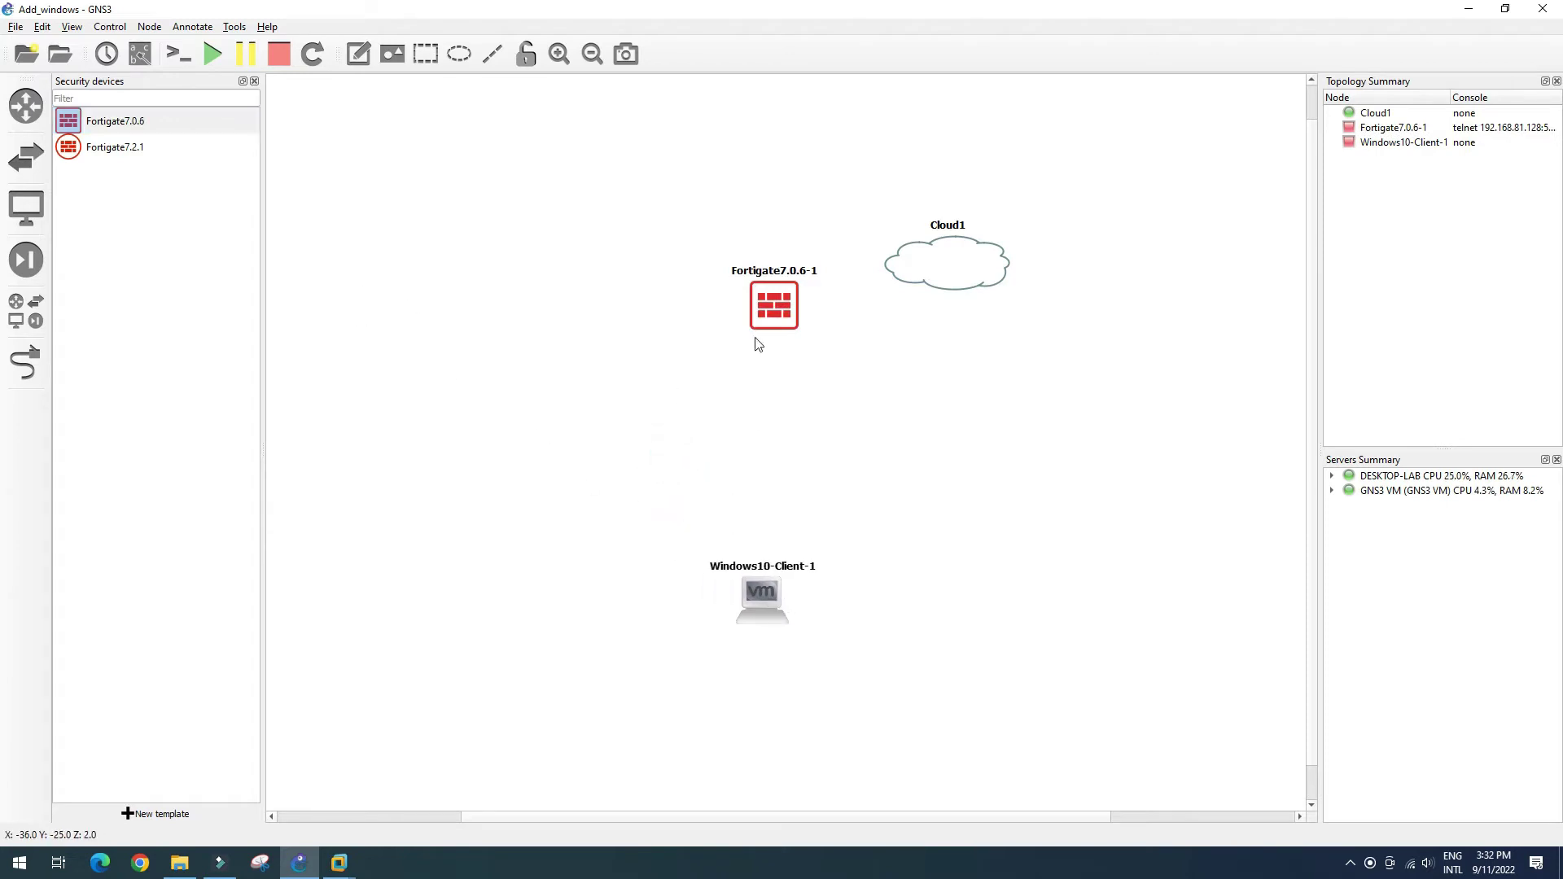
pyautogui.moveTo(767, 303); pyautogui.dragTo(775, 352)
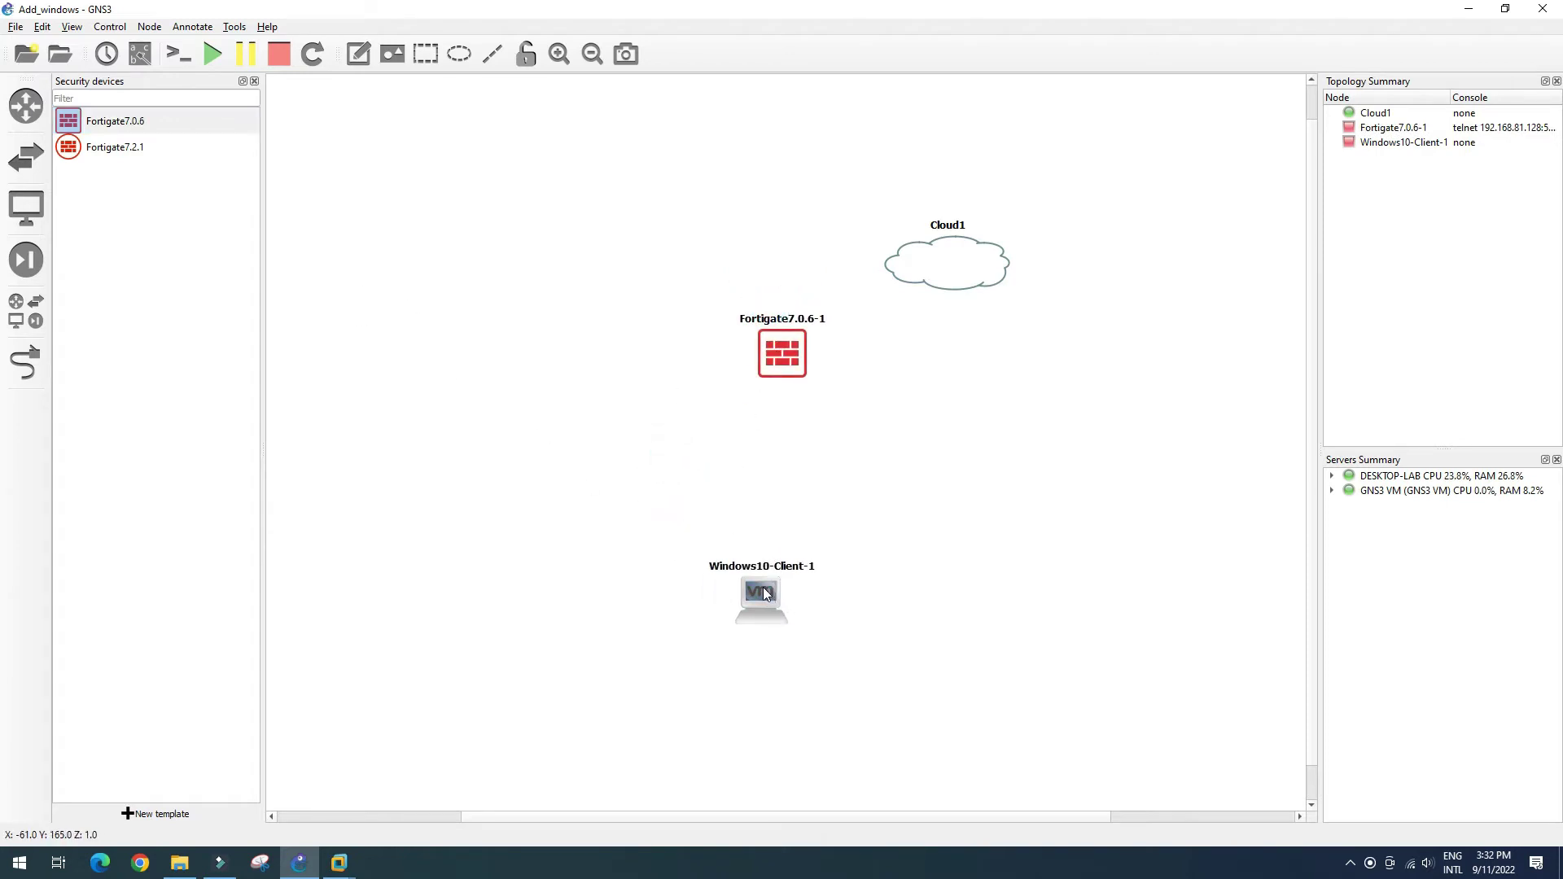
pyautogui.moveTo(772, 557); pyautogui.dragTo(709, 535)
# Add an IOU-L2 switch with DC-01 and Windows 7-Client machines around it.
pyautogui.click(41, 175)
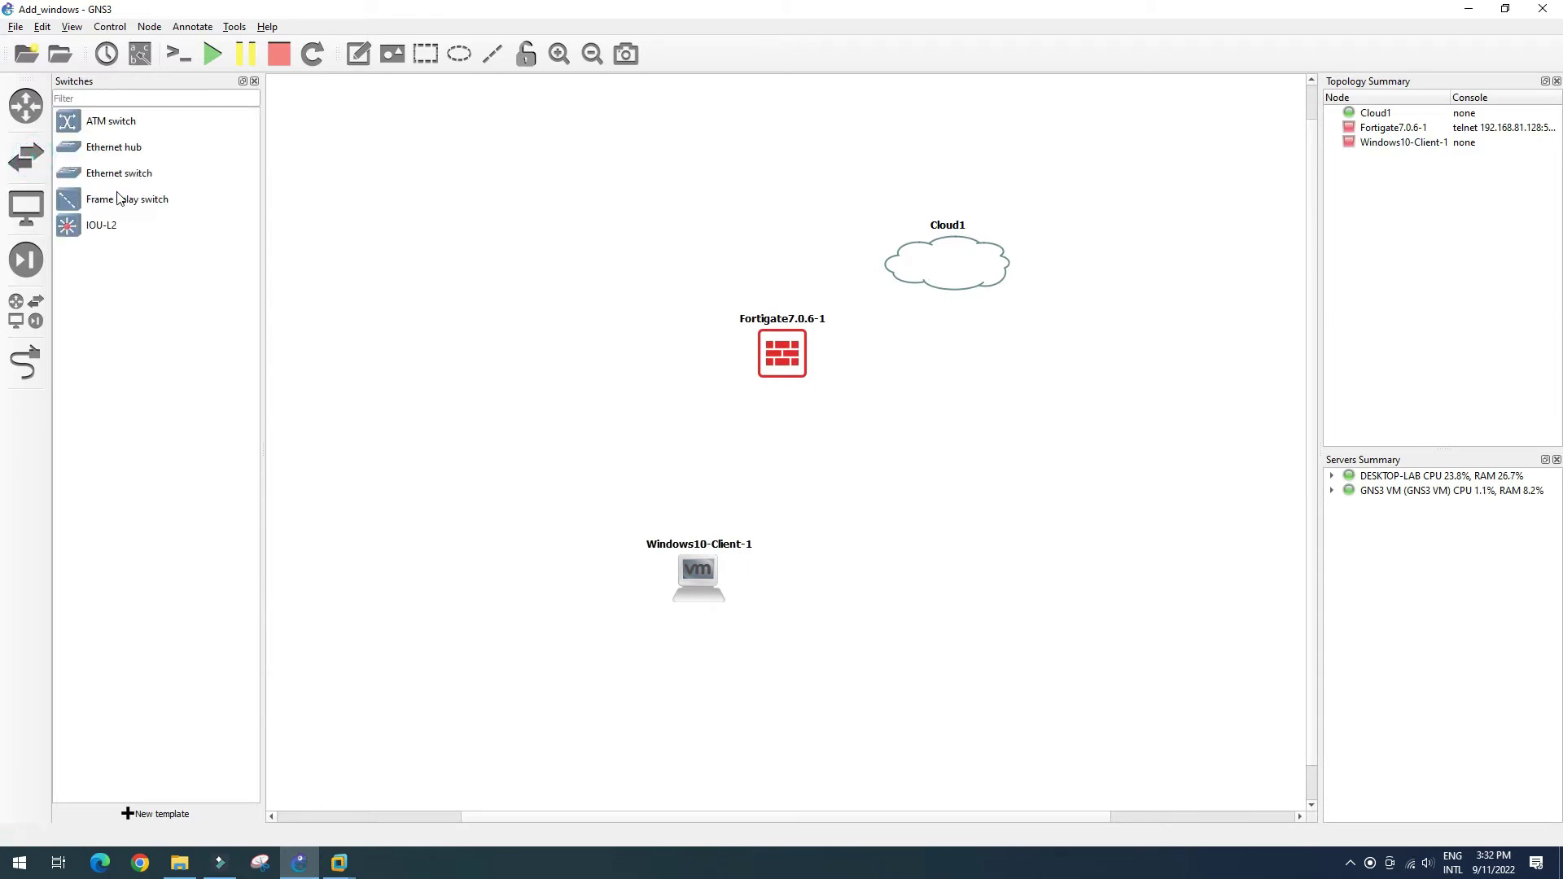
pyautogui.moveTo(94, 227); pyautogui.dragTo(736, 449)
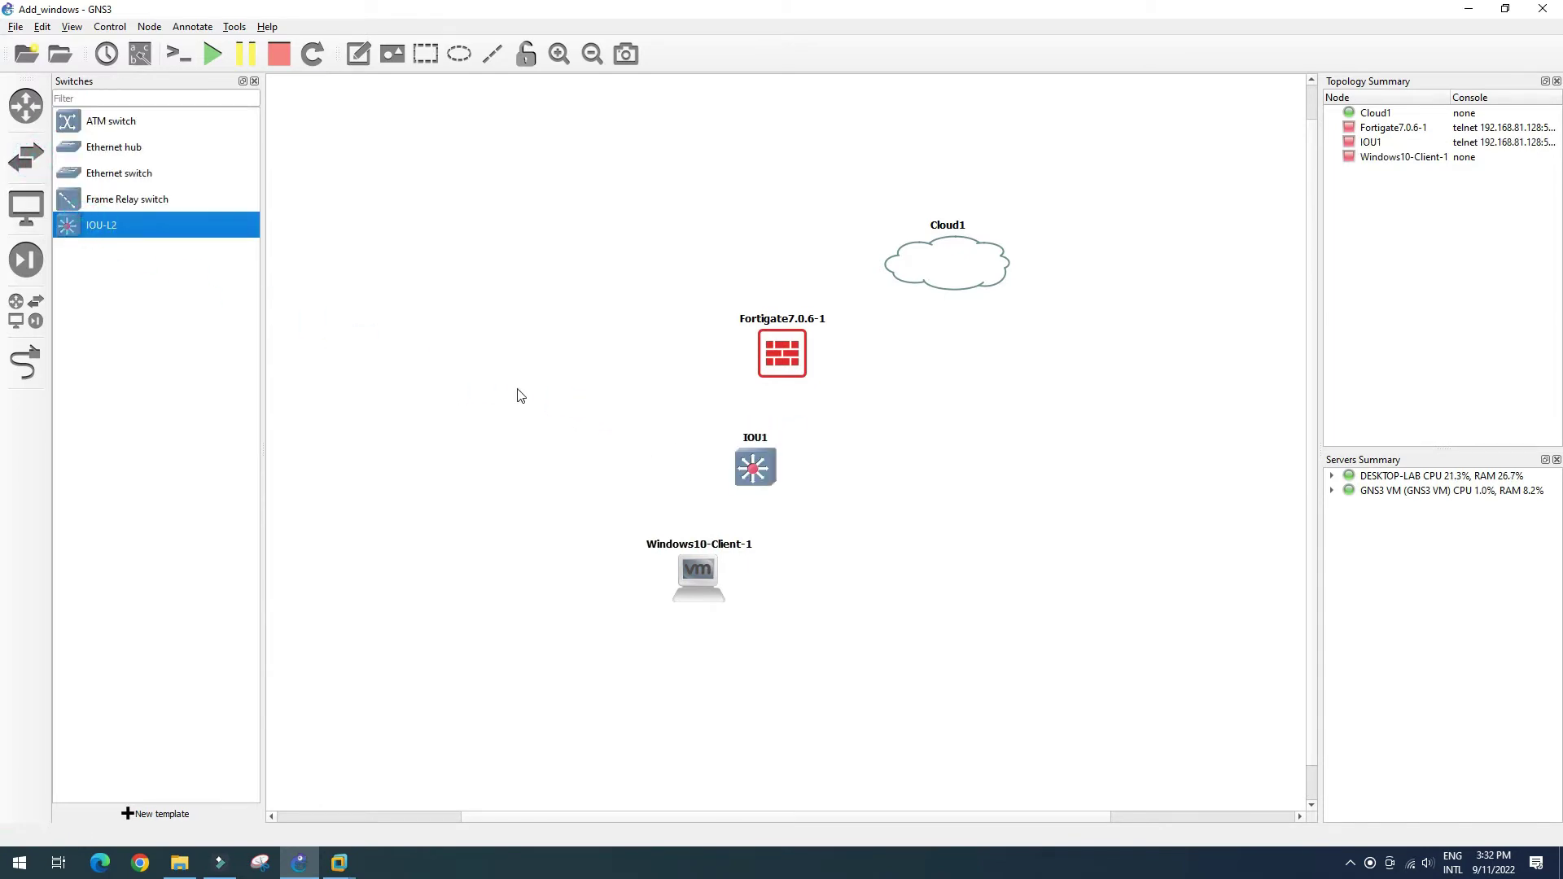
pyautogui.click(29, 213)
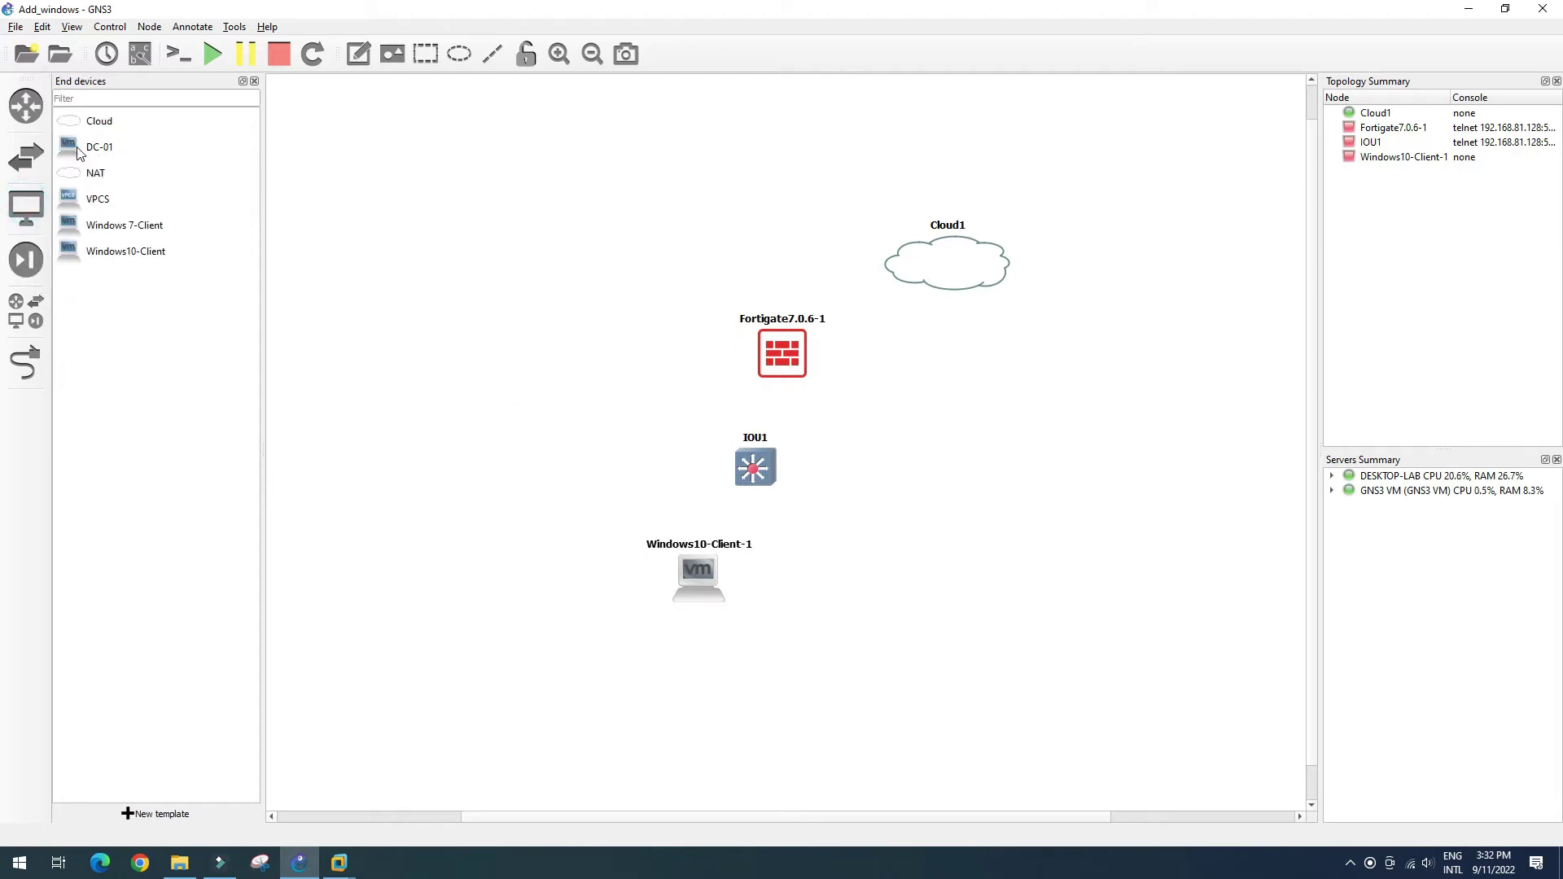
pyautogui.moveTo(77, 149); pyautogui.dragTo(432, 508)
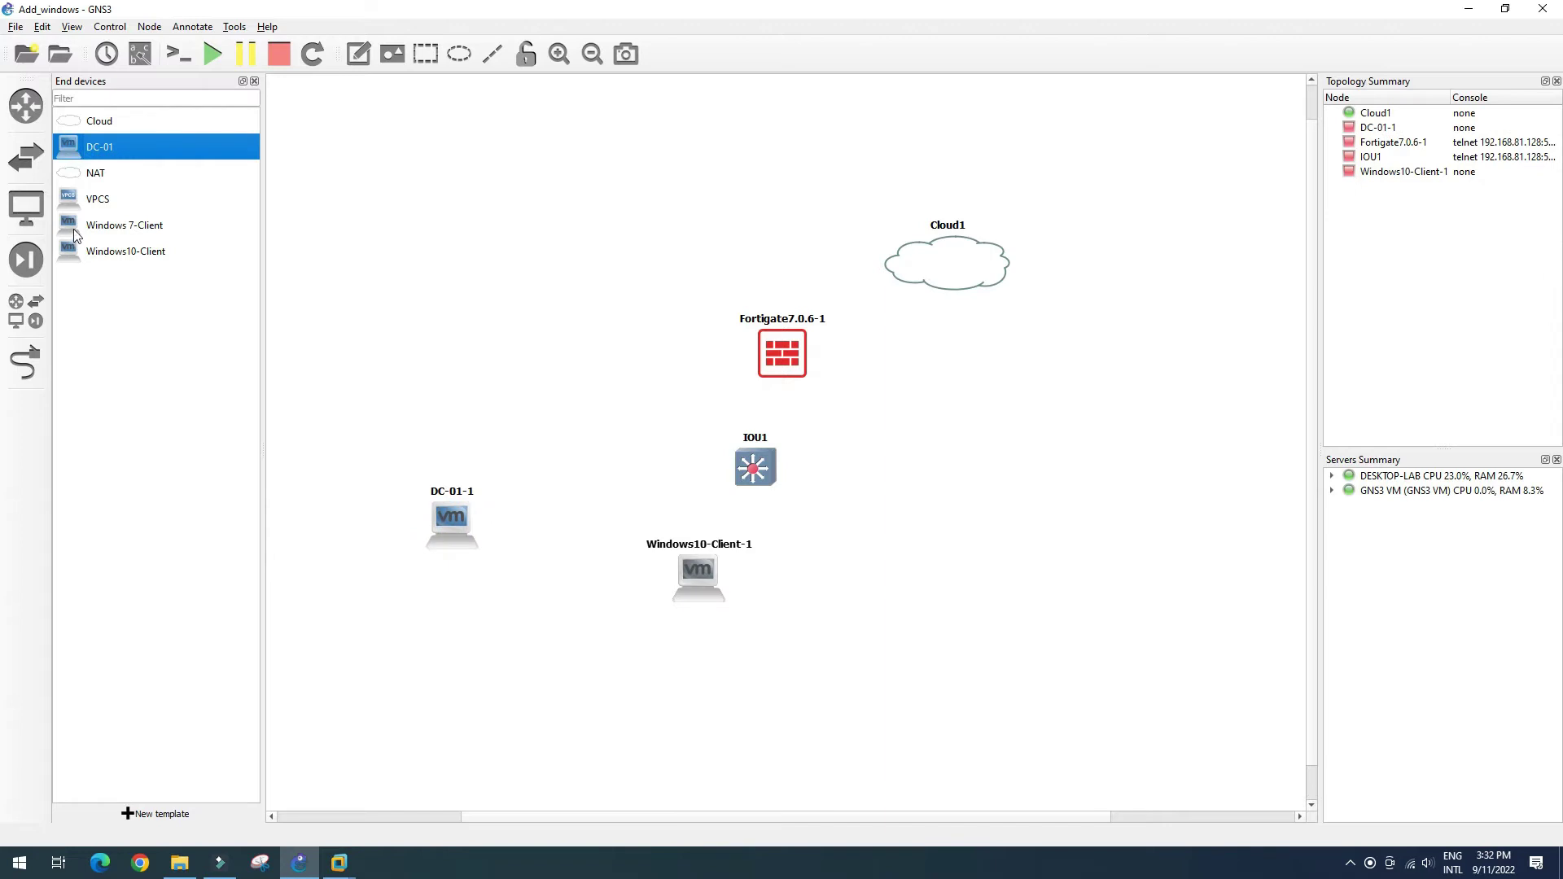
pyautogui.moveTo(73, 232); pyautogui.dragTo(883, 628)
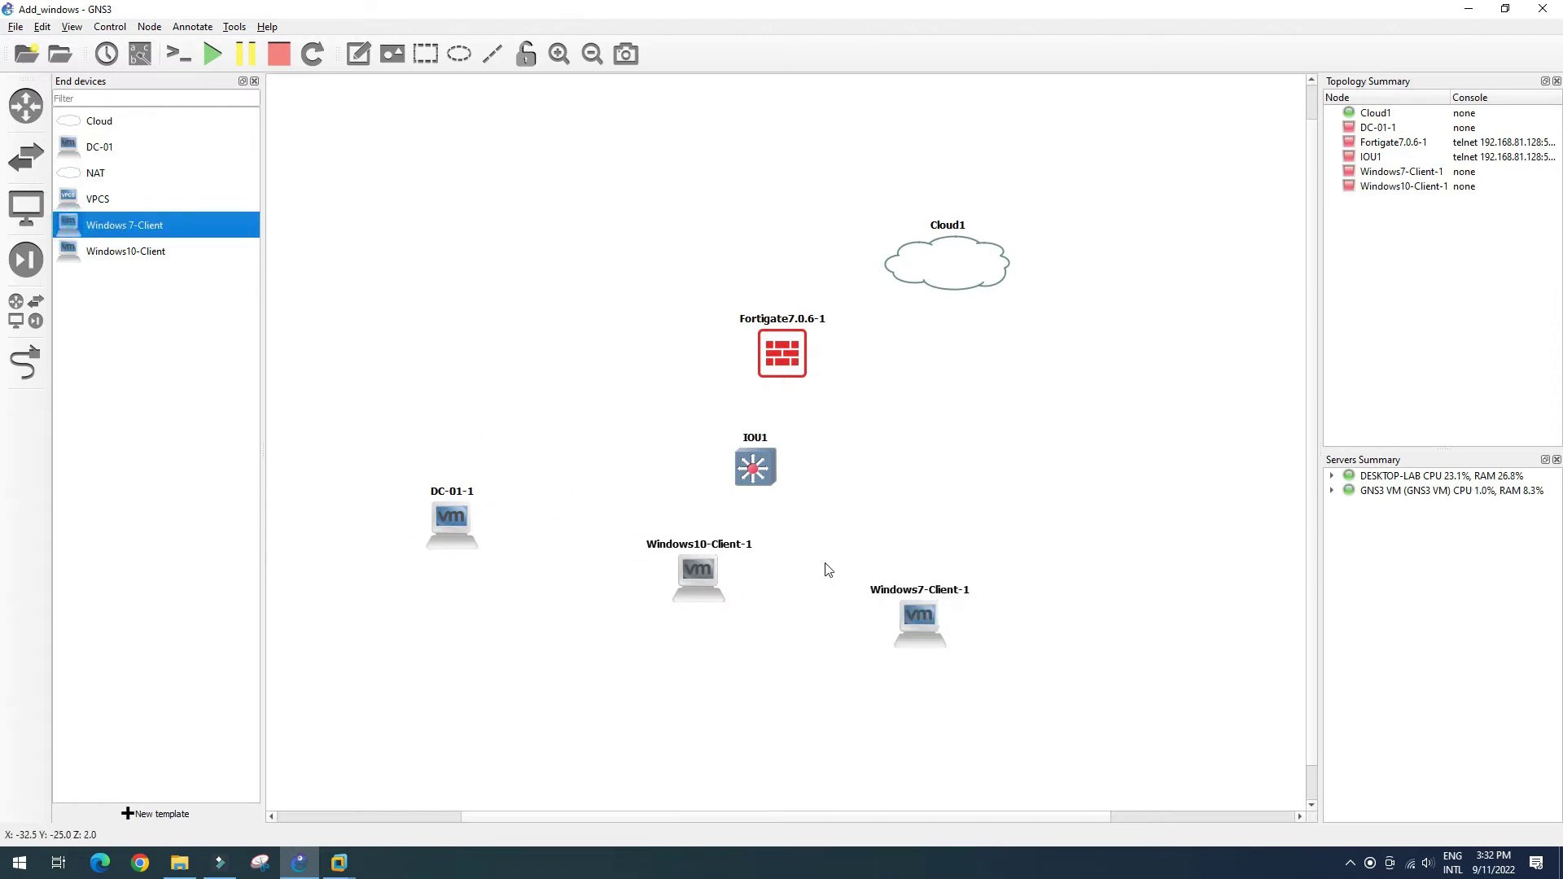
# Link the Fortigate's Port1 to Cloud1 and another Fortigate port to IOU1.
pyautogui.click(25, 362)
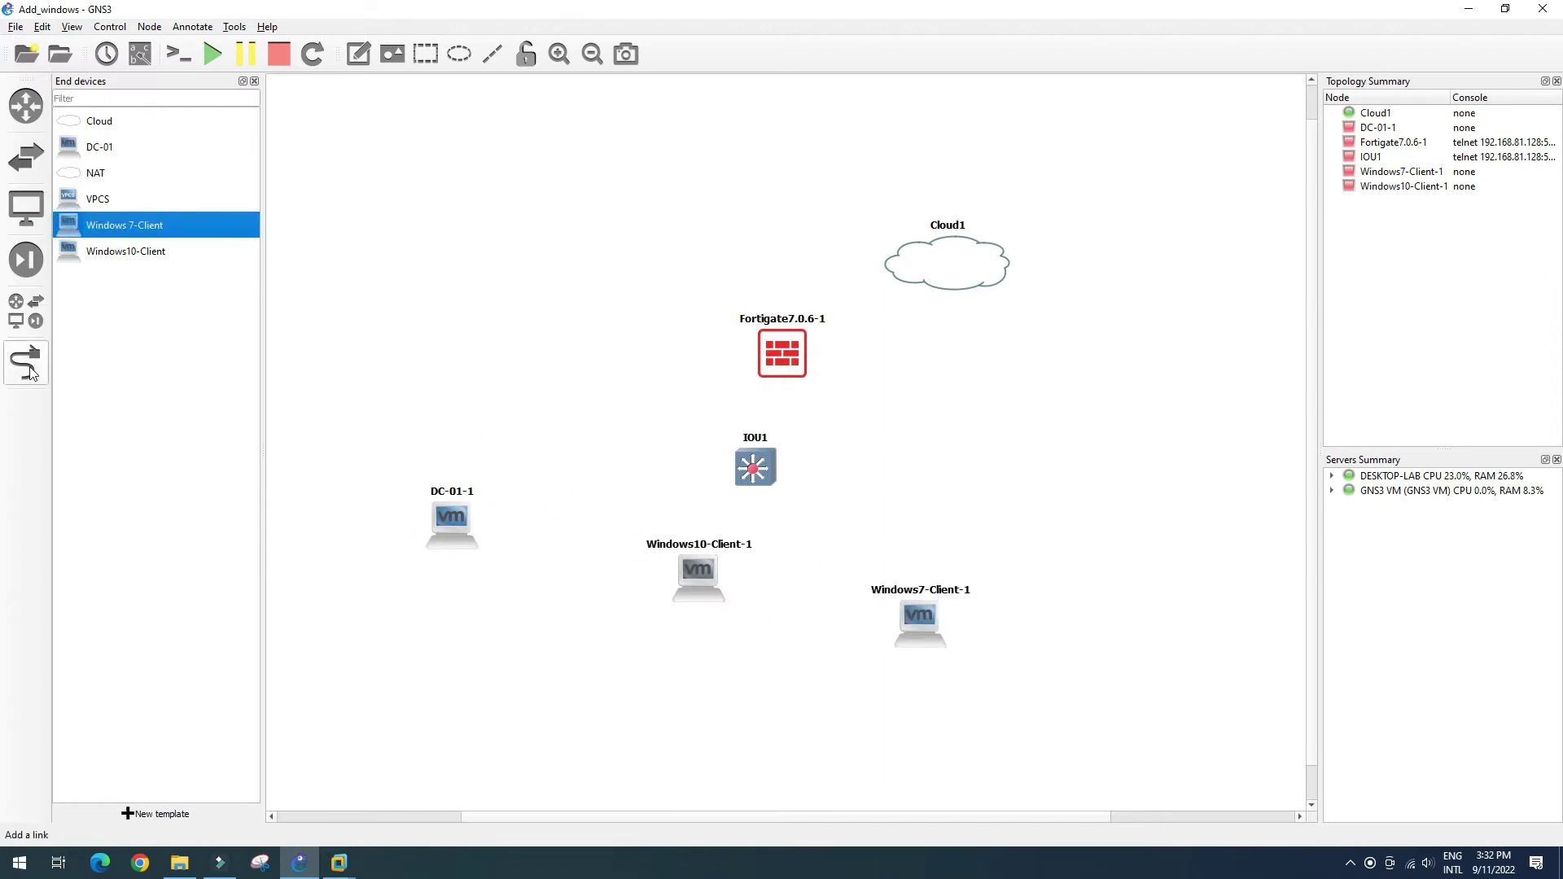
pyautogui.click(793, 354)
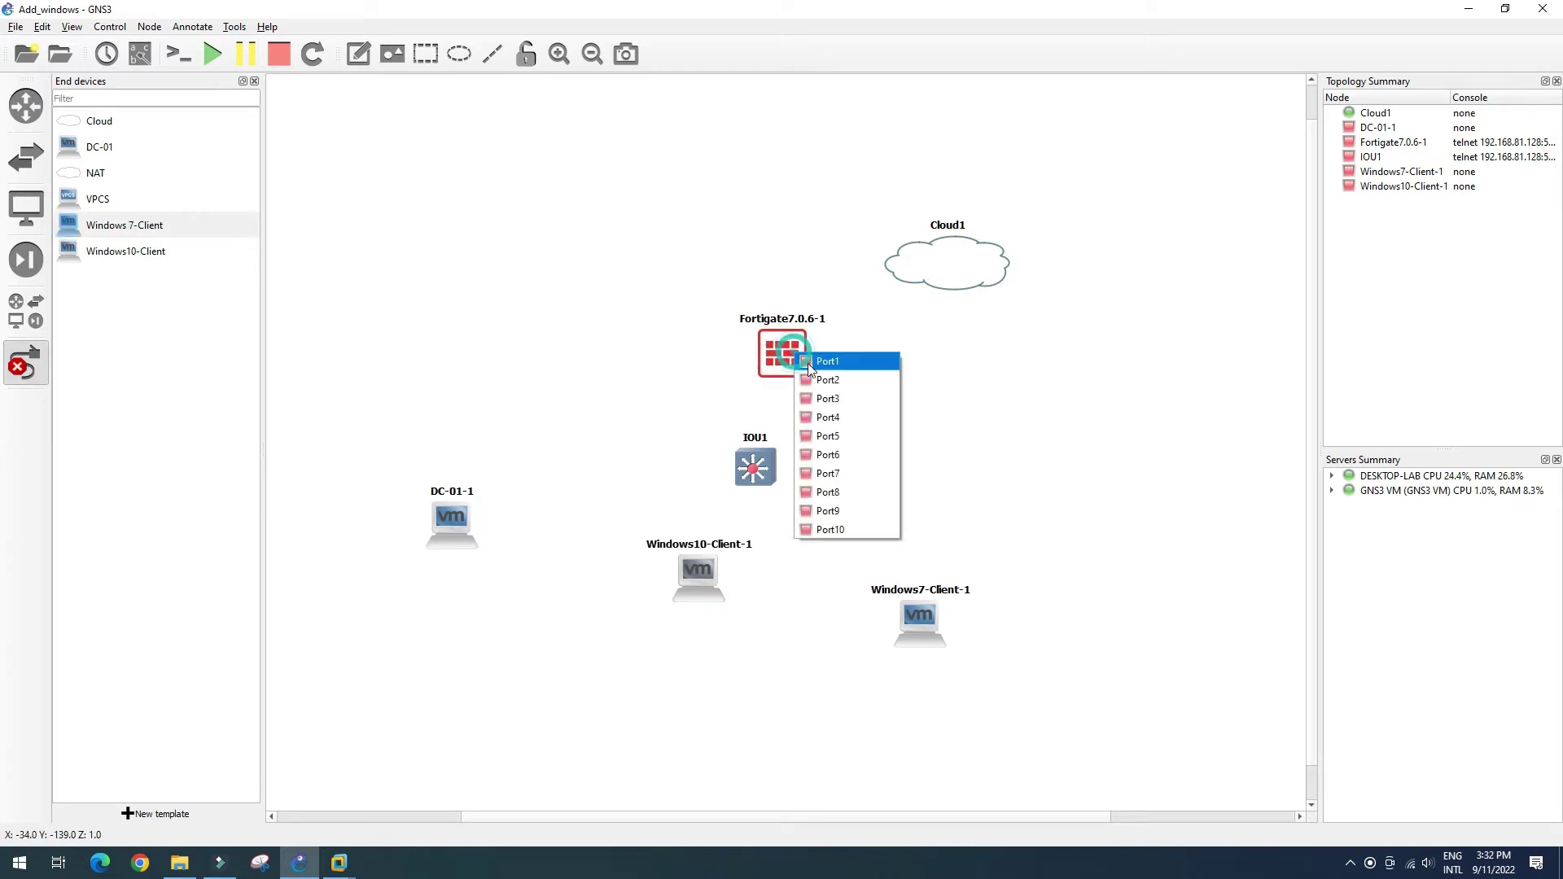
pyautogui.click(838, 363)
pyautogui.click(944, 265)
pyautogui.click(760, 370)
pyautogui.click(806, 379)
pyautogui.click(760, 471)
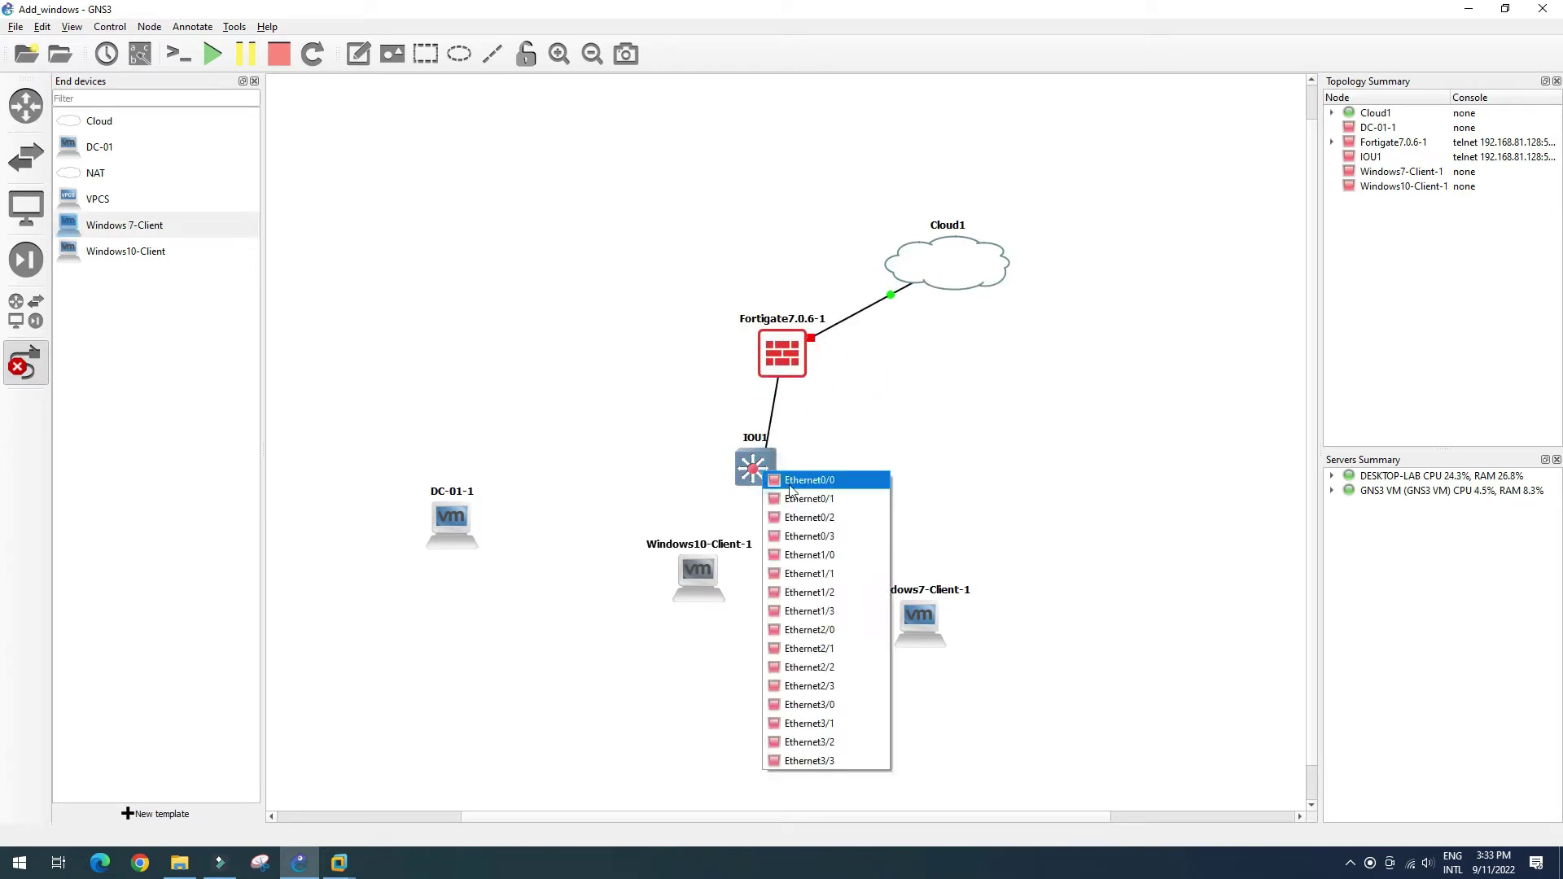
# Link IOU1 to DC-01-1, Windows10-Client-1 and Windows7-Client-1.
pyautogui.click(802, 506)
pyautogui.click(754, 466)
pyautogui.click(452, 521)
pyautogui.click(754, 467)
pyautogui.click(704, 572)
pyautogui.click(738, 580)
pyautogui.click(755, 467)
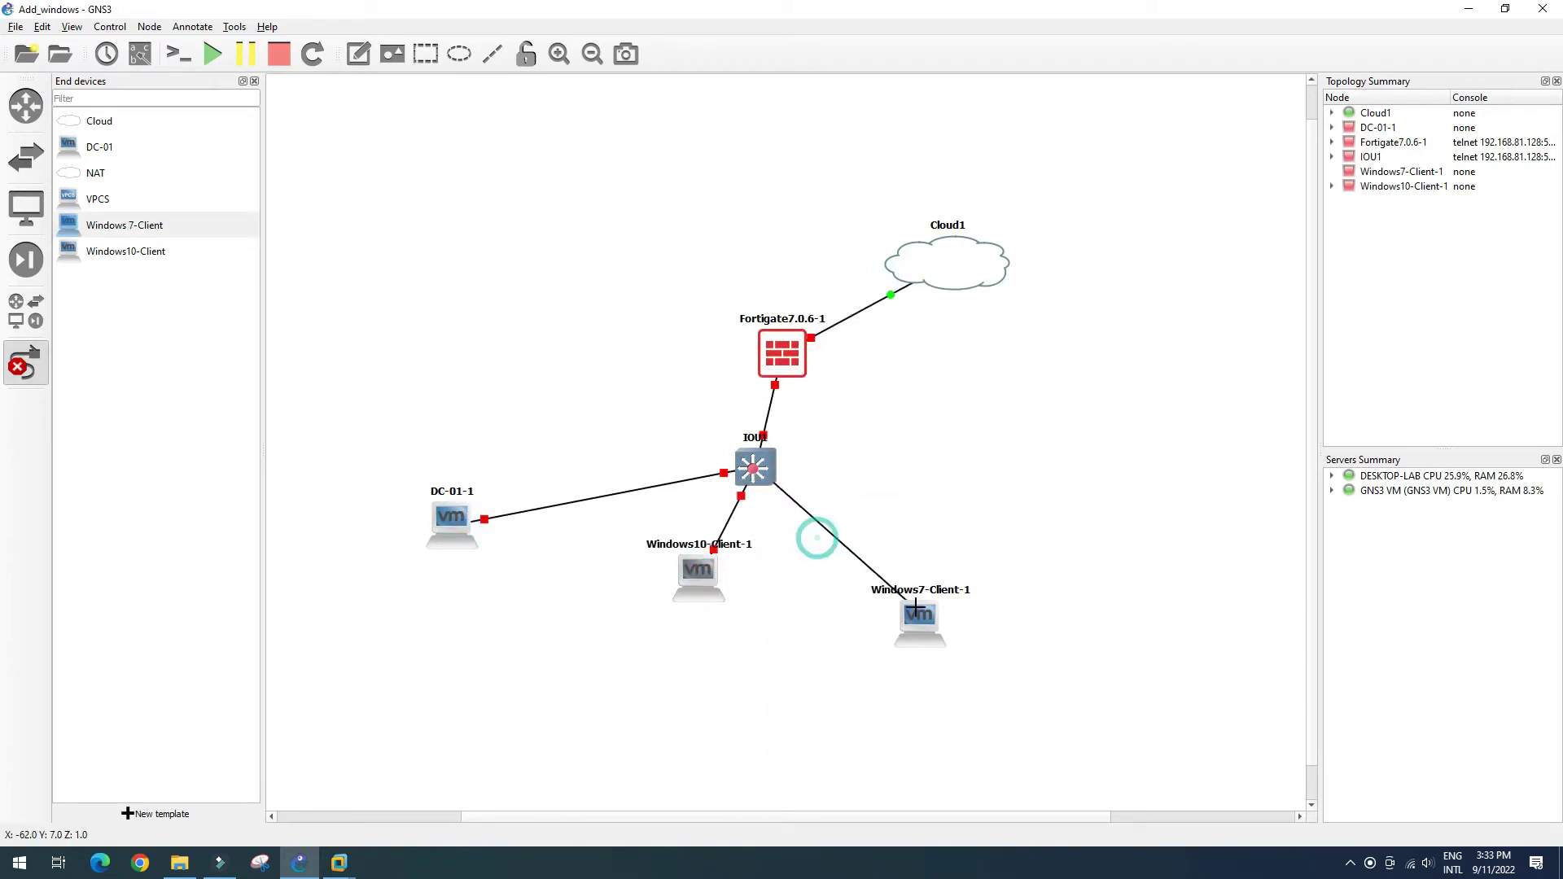
pyautogui.click(918, 616)
pyautogui.click(948, 627)
pyautogui.click(25, 362)
# Arrange the nodes into a tree layout and close the device template panel.
pyautogui.moveTo(781, 354); pyautogui.dragTo(693, 256)
pyautogui.moveTo(946, 262); pyautogui.dragTo(938, 224)
pyautogui.moveTo(755, 466); pyautogui.dragTo(693, 442)
pyautogui.moveTo(919, 616); pyautogui.dragTo(963, 564)
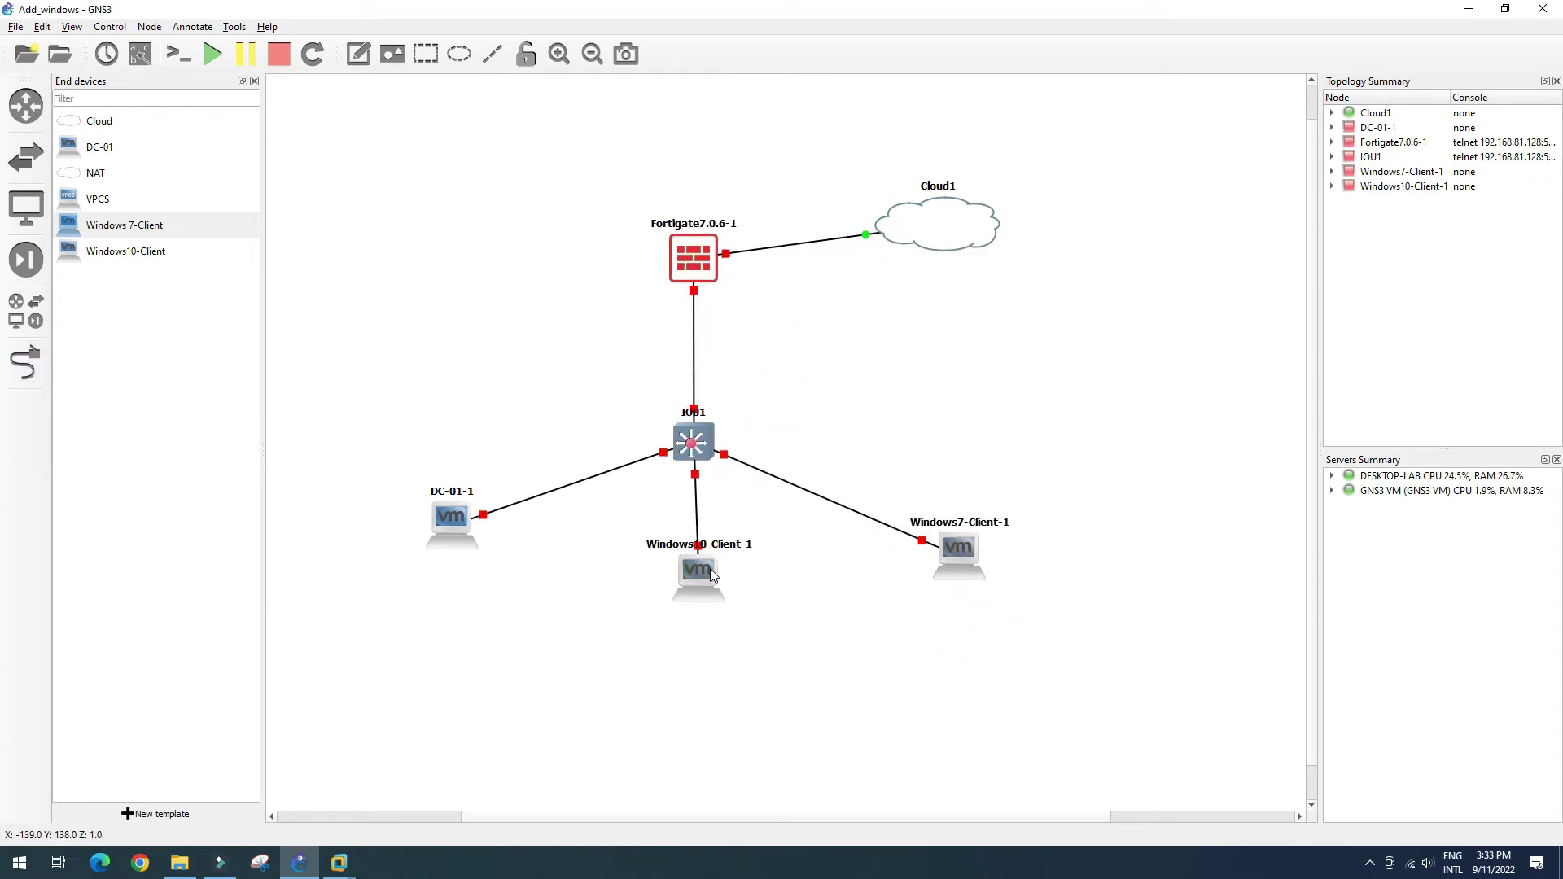
pyautogui.moveTo(697, 570); pyautogui.dragTo(692, 601)
pyautogui.moveTo(452, 517); pyautogui.dragTo(406, 586)
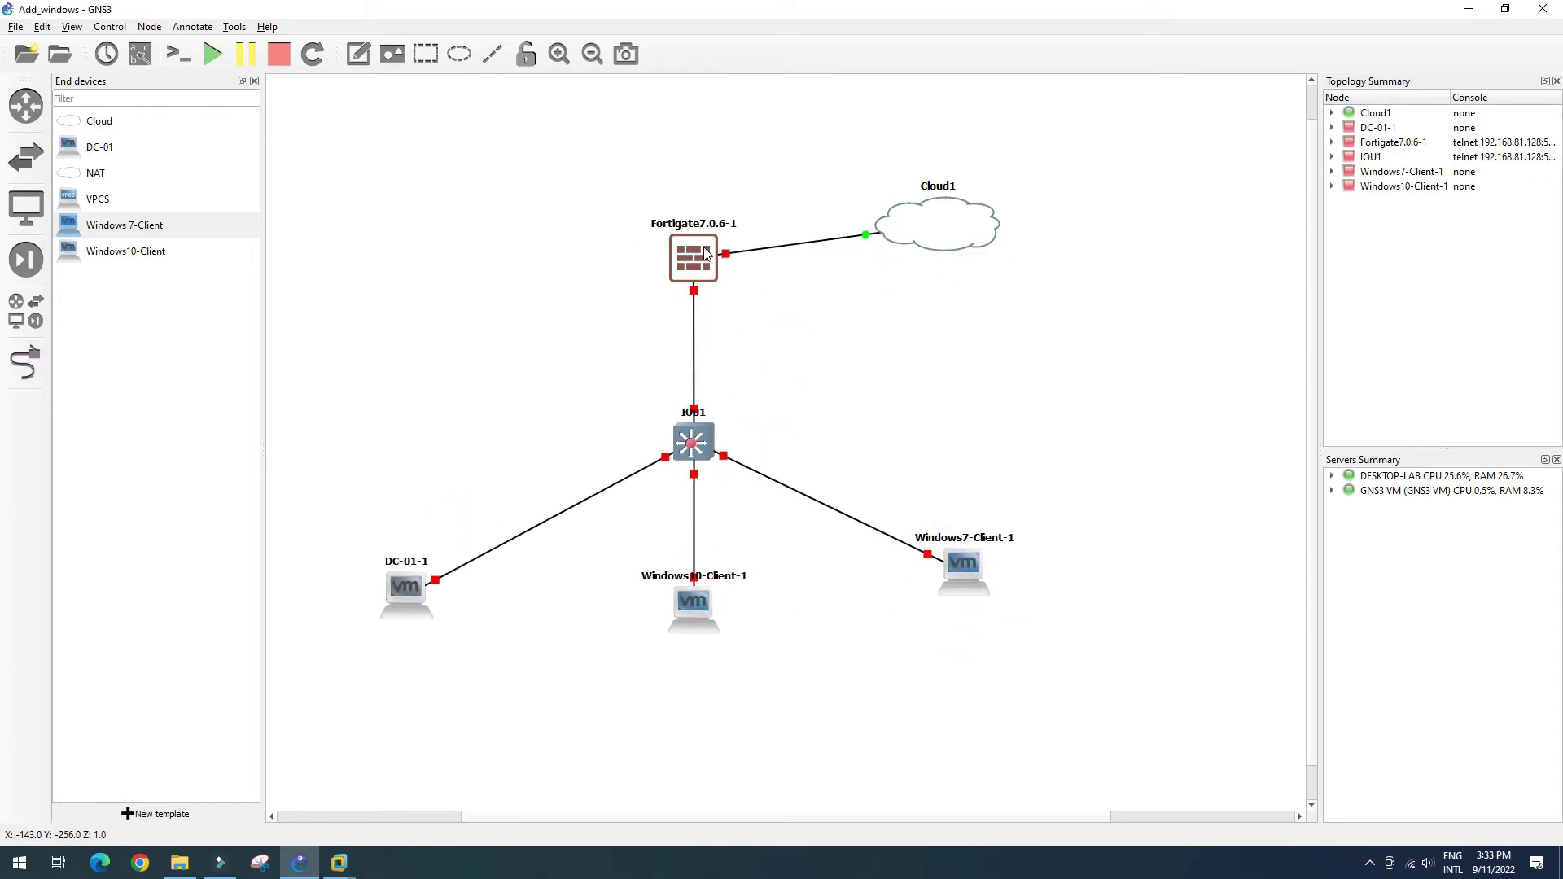
pyautogui.click(254, 81)
# Start Fortigate7.0.6-1 and power on DC-01 in VMware Workstation.
pyautogui.rightClick(599, 273)
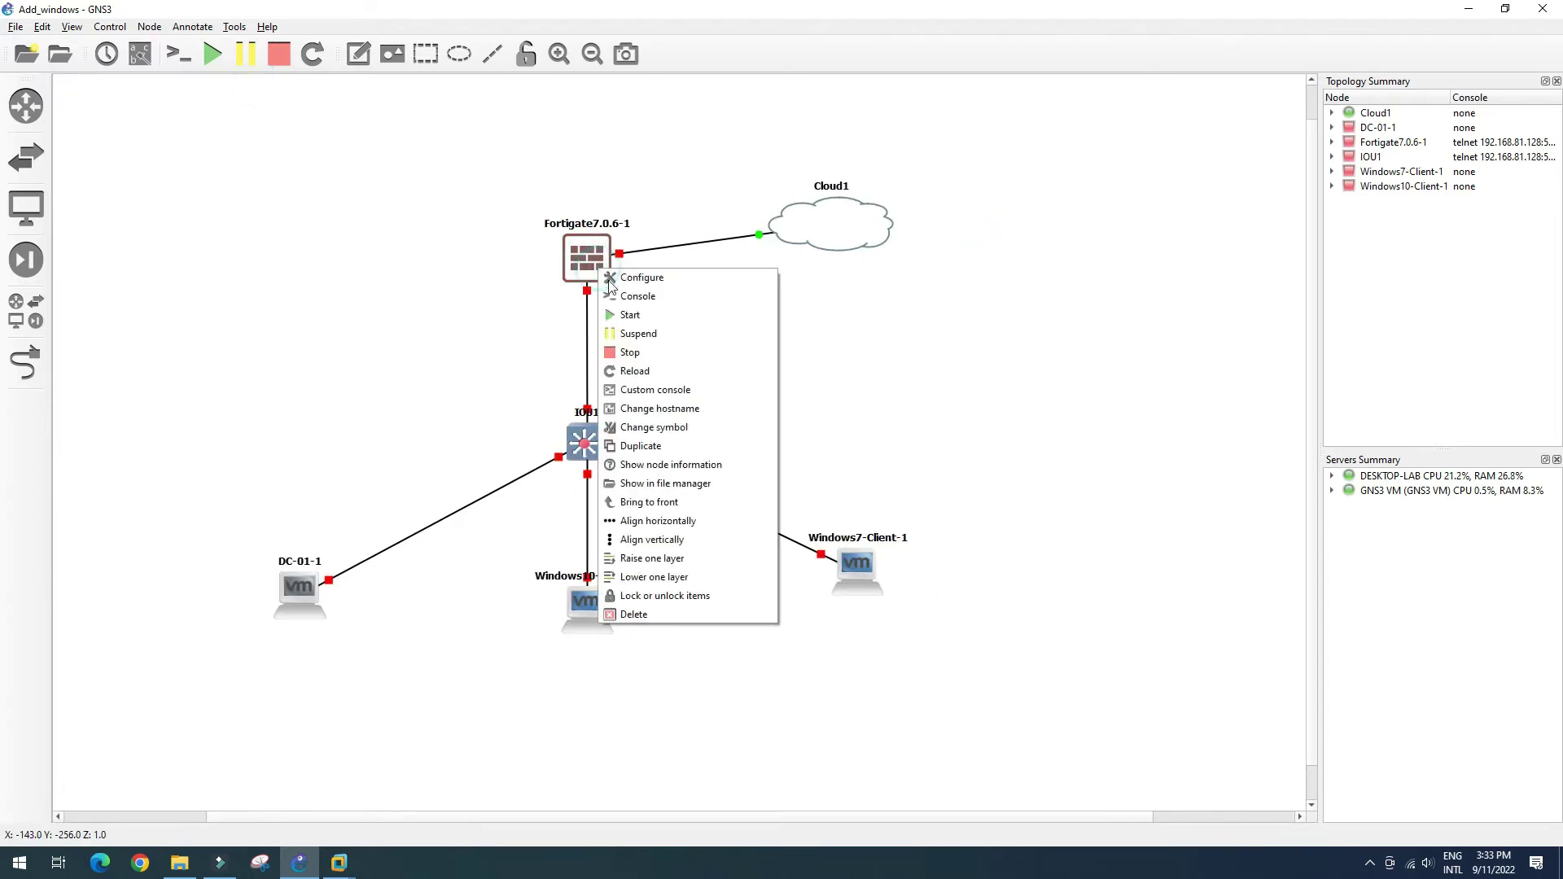
pyautogui.click(634, 314)
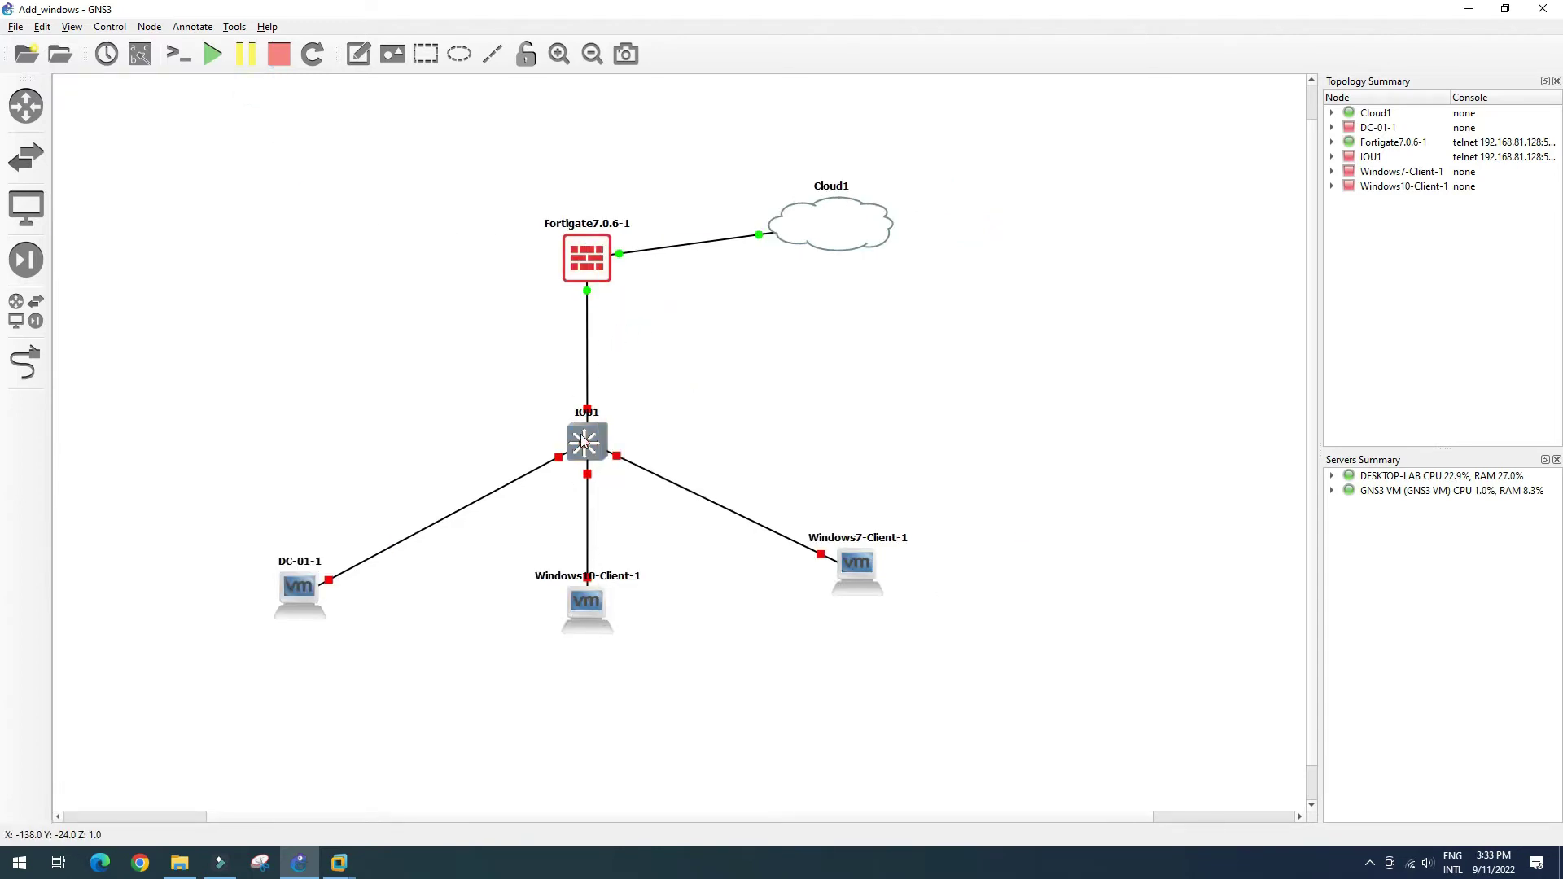
pyautogui.hotkey('alt', 'Tab')
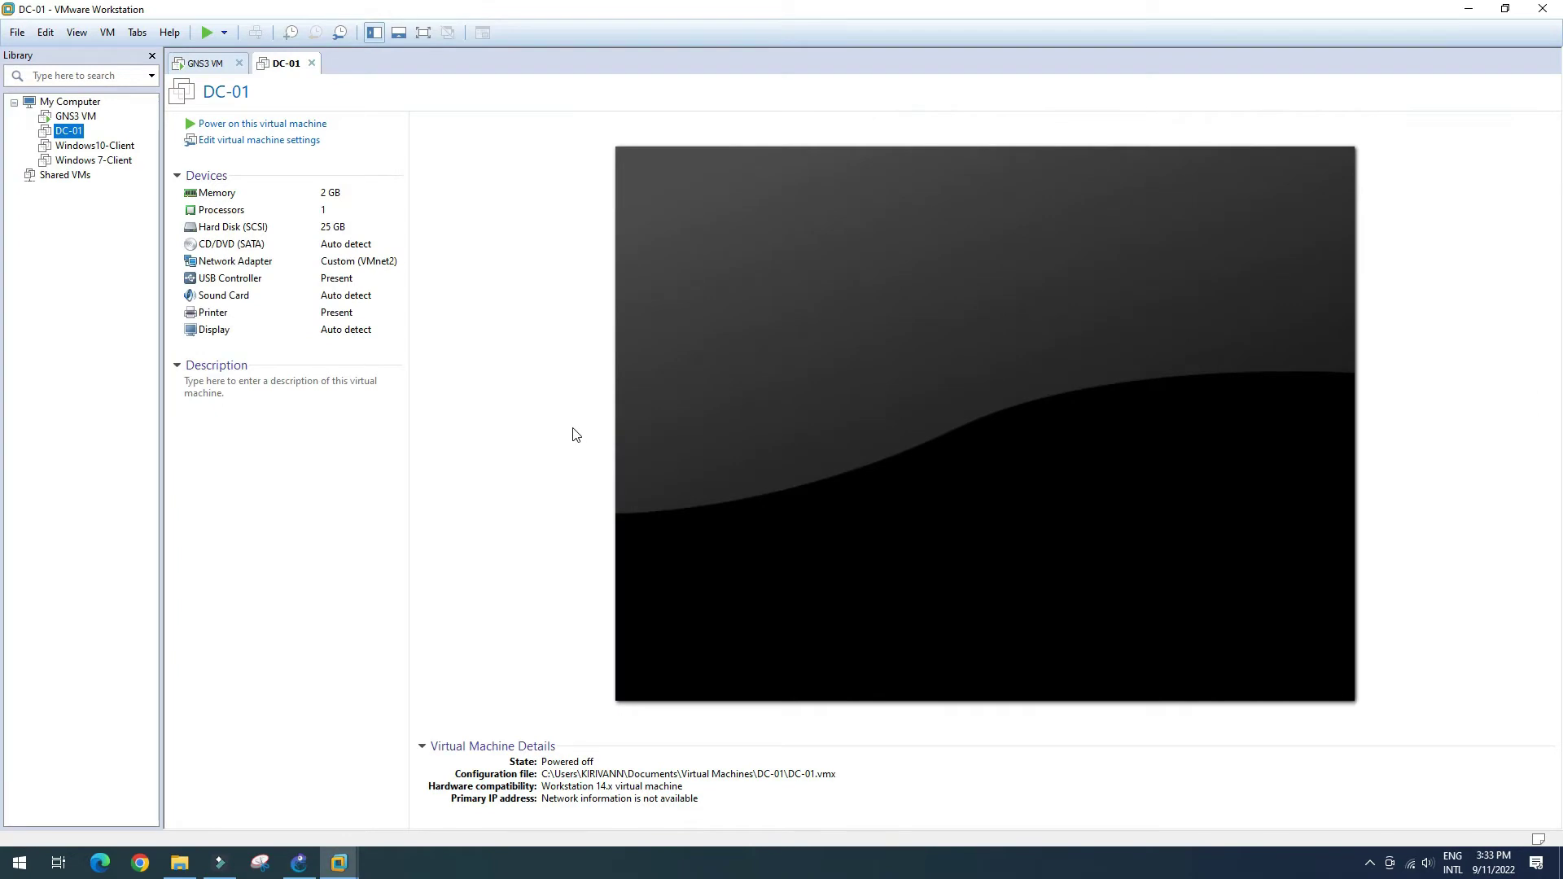
pyautogui.hotkey('ctrl', 'b')
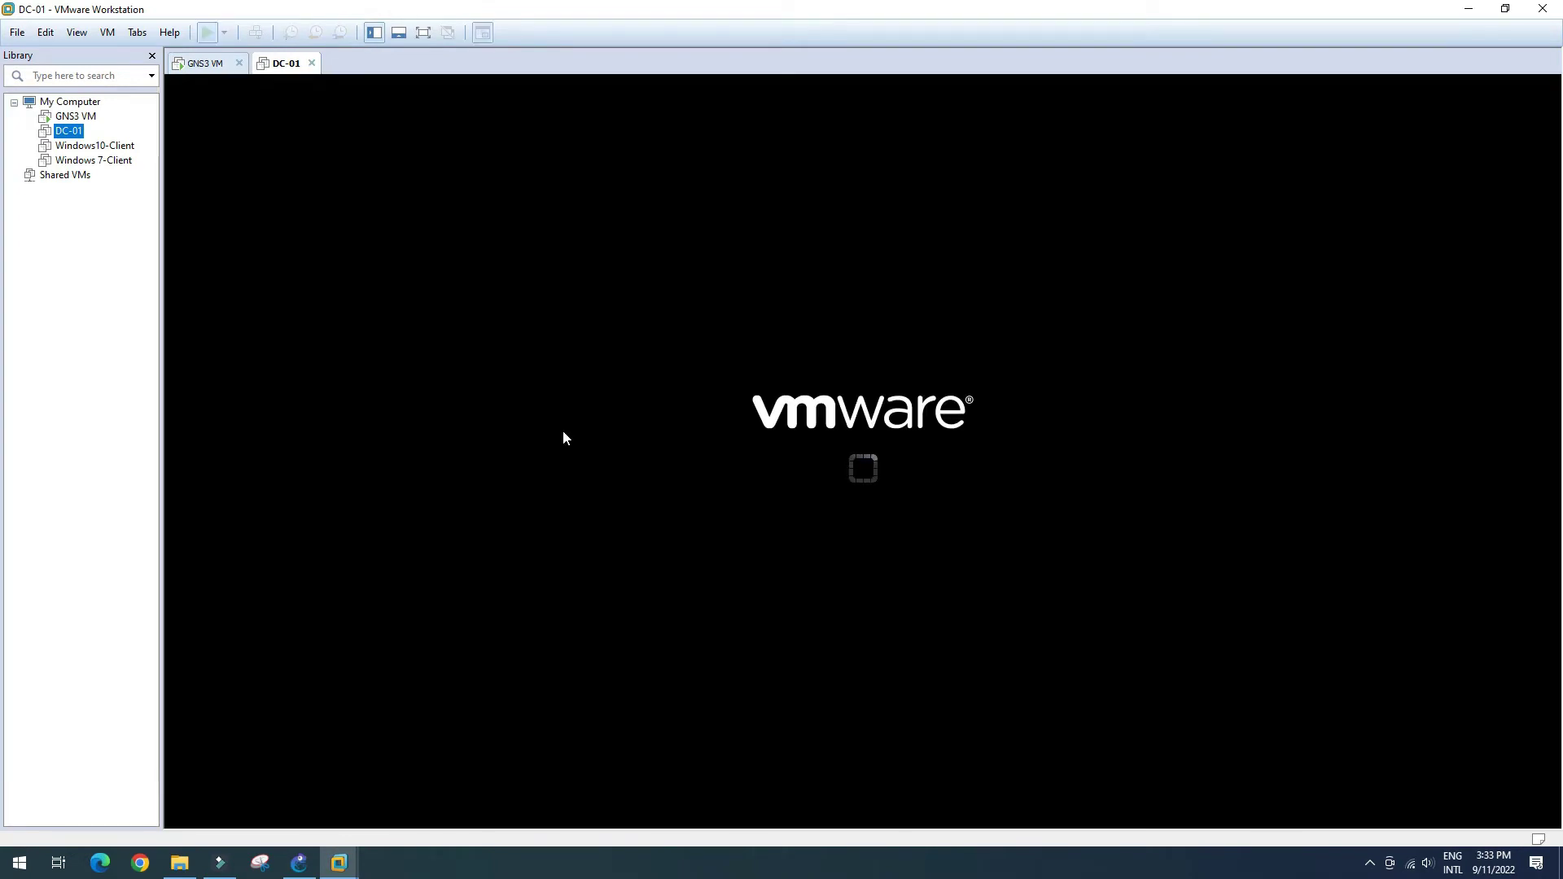
pyautogui.click(298, 862)
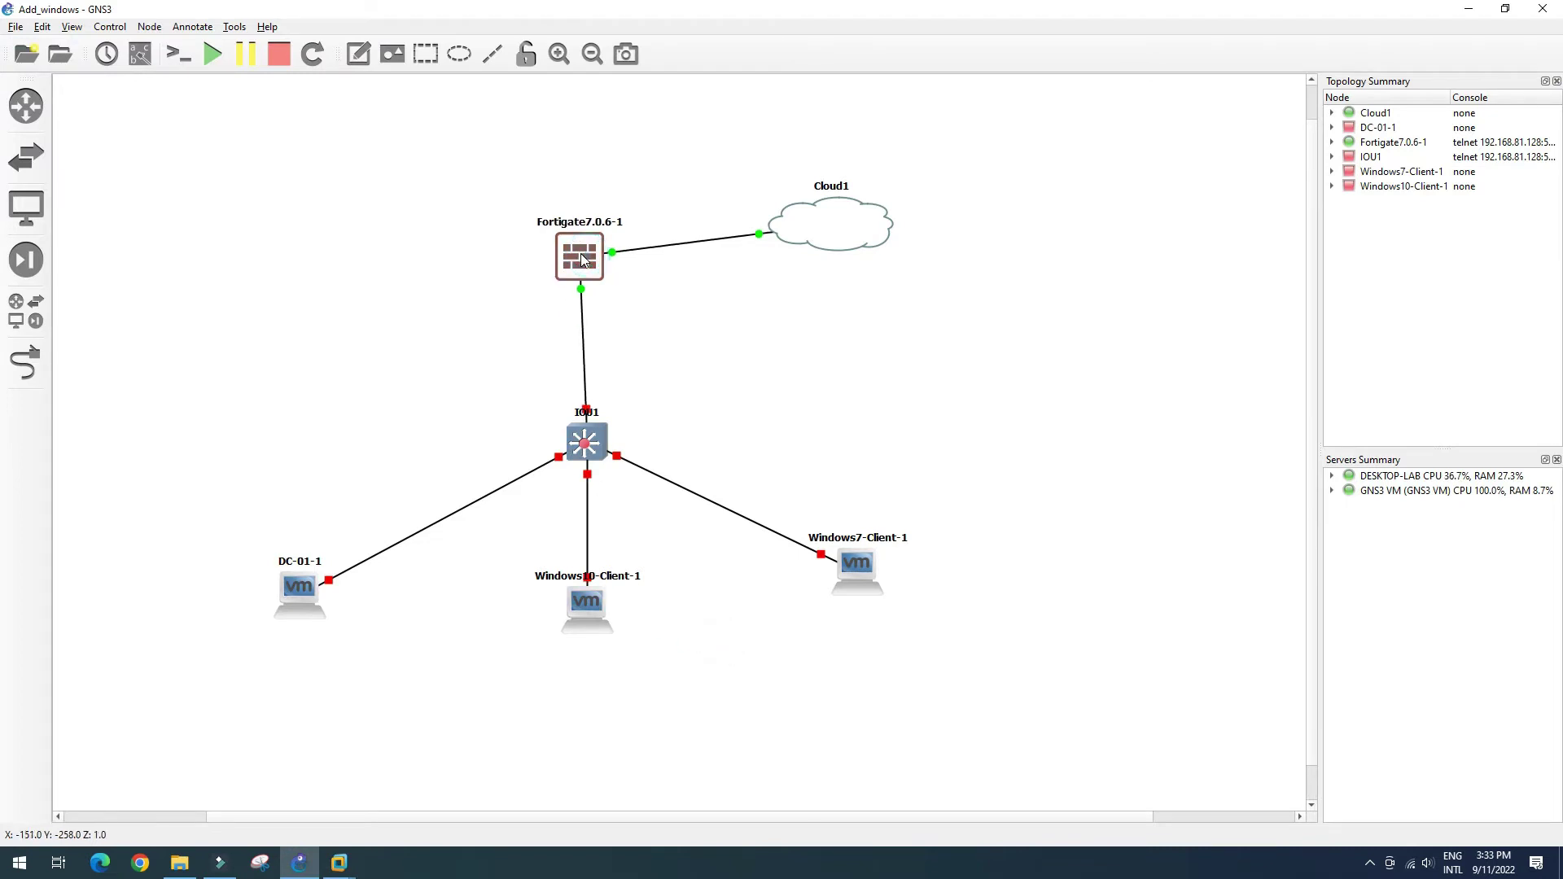
pyautogui.moveTo(590, 260); pyautogui.dragTo(589, 257)
pyautogui.click(846, 373)
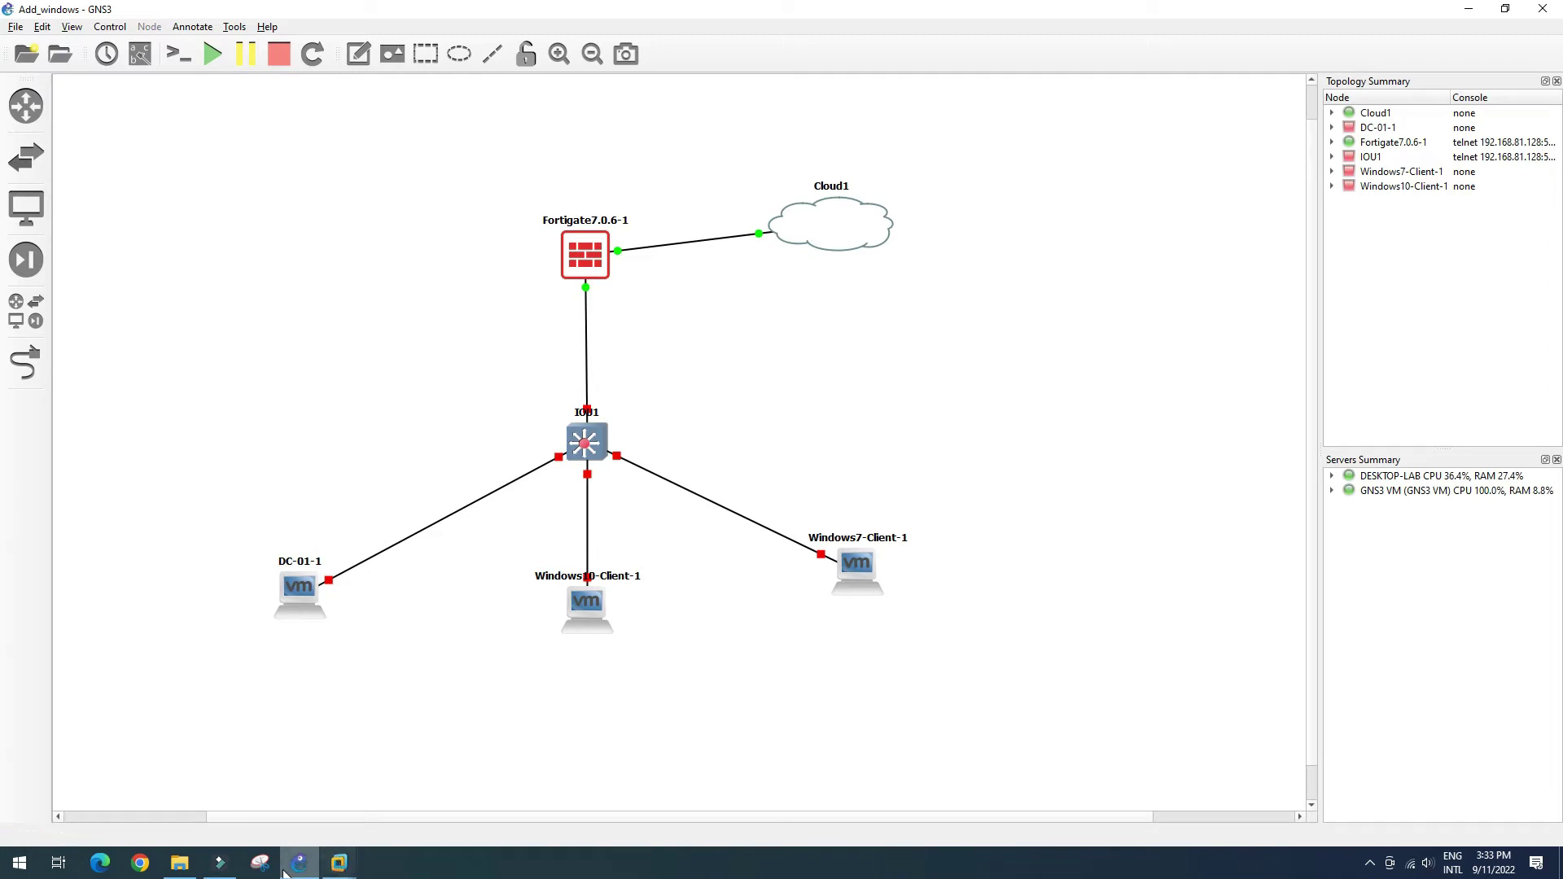
# Answer Yes to DC-01's sata prompt so it boots, then select Fortigate7.0.6-1.
pyautogui.moveTo(347, 869)
pyautogui.click(376, 807)
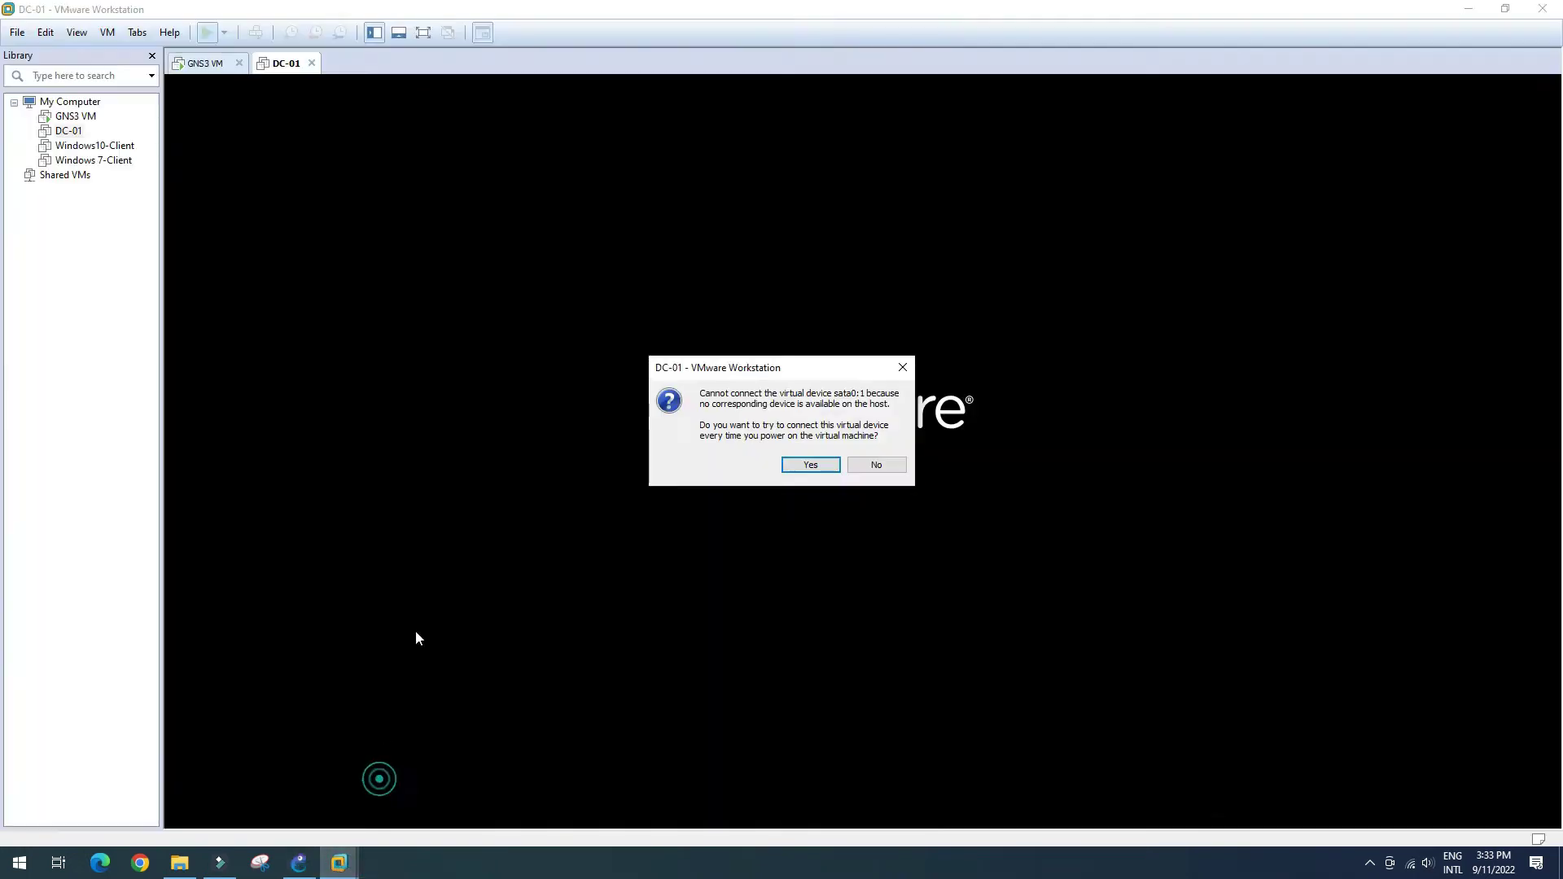
pyautogui.click(811, 464)
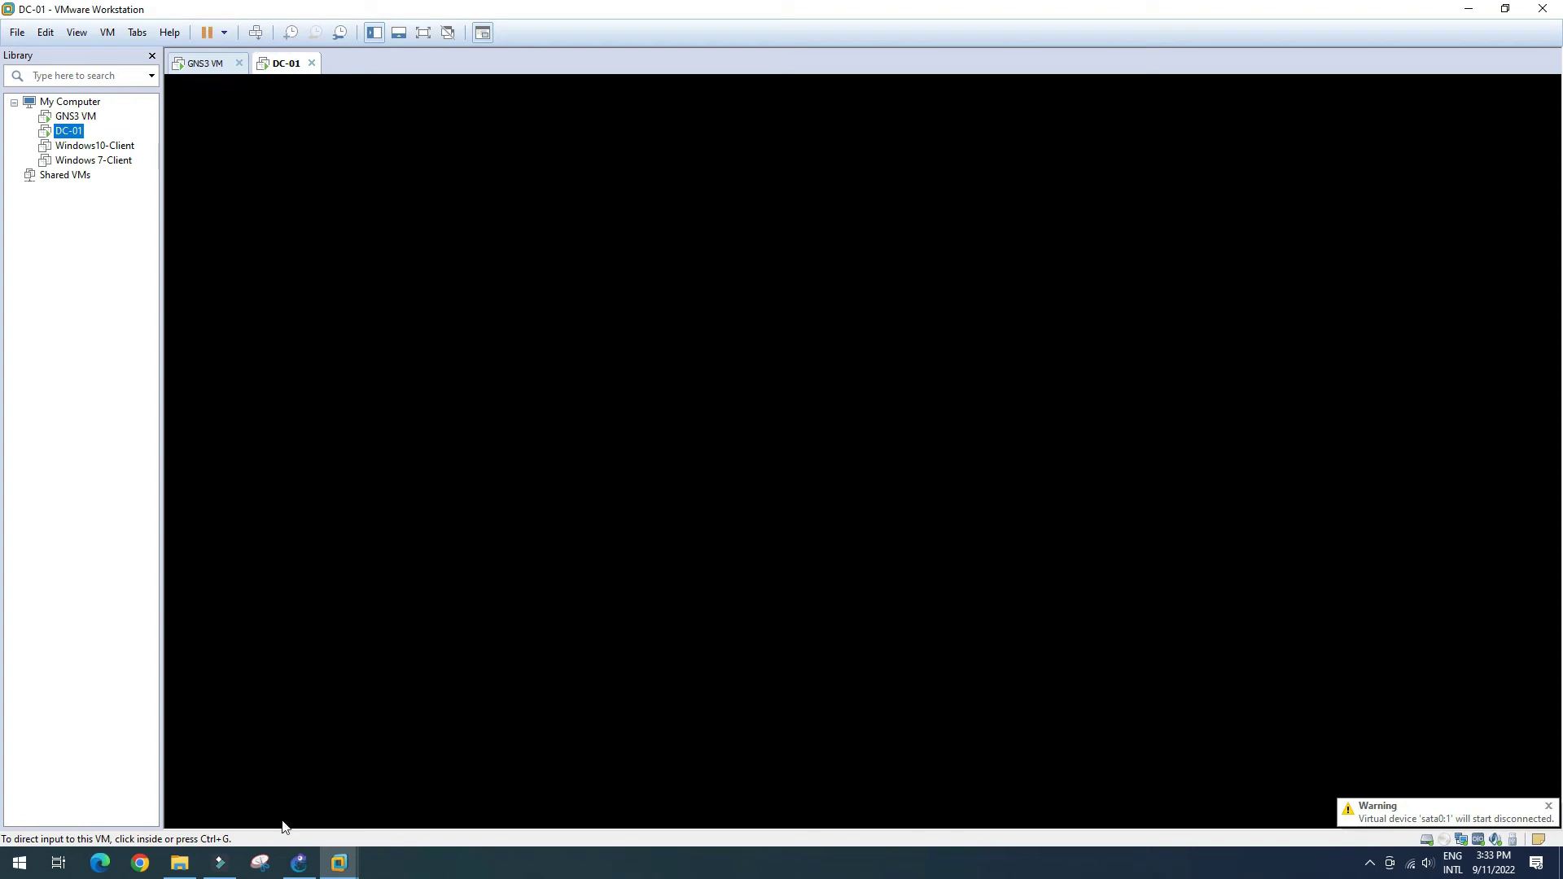
pyautogui.click(298, 863)
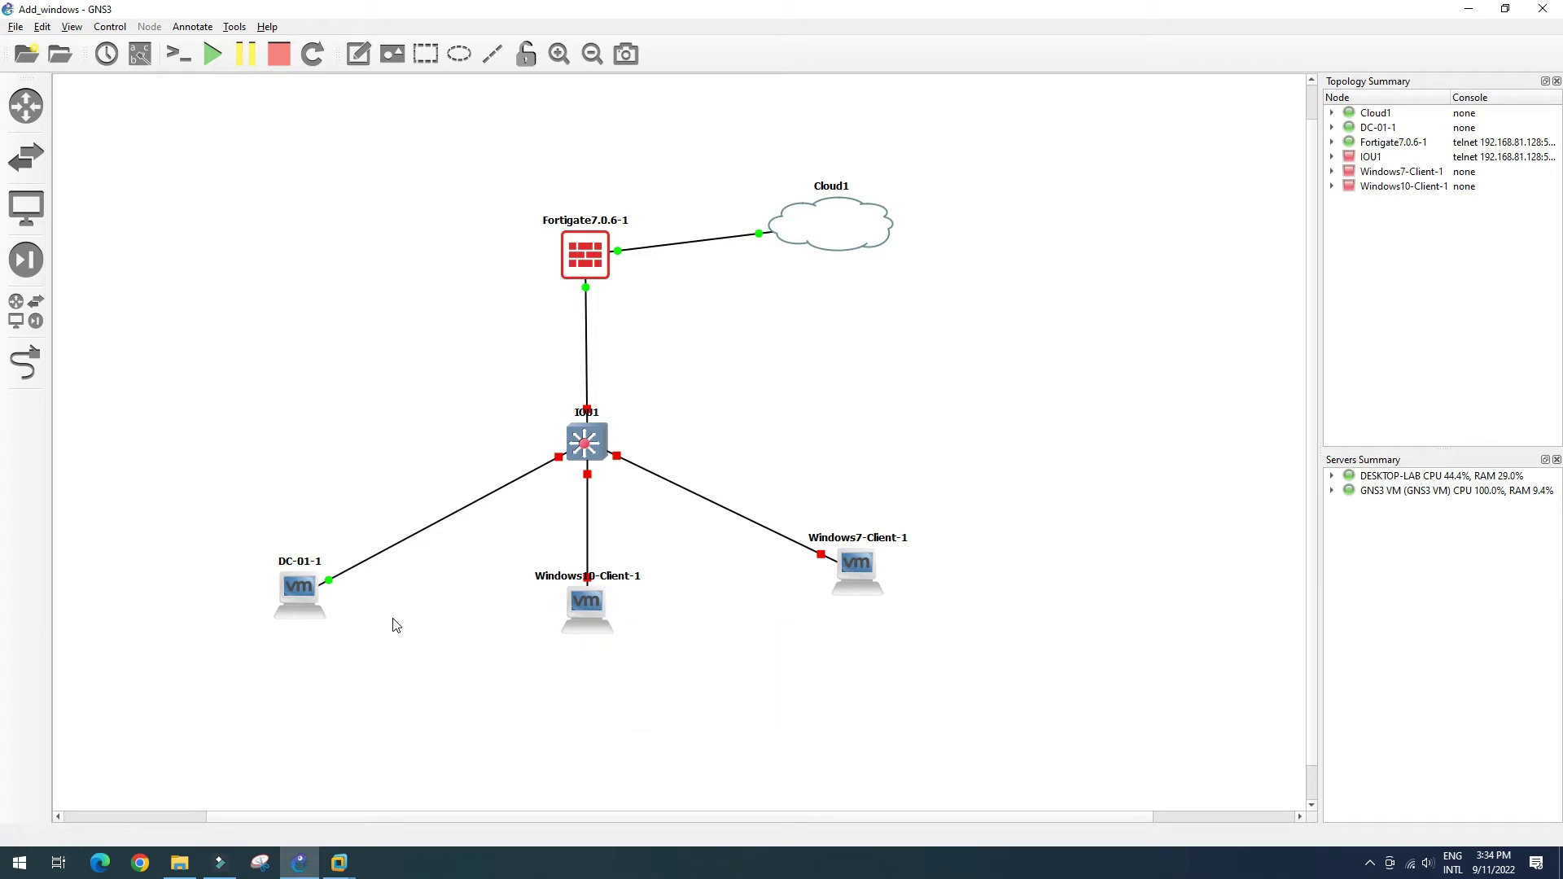
pyautogui.click(585, 261)
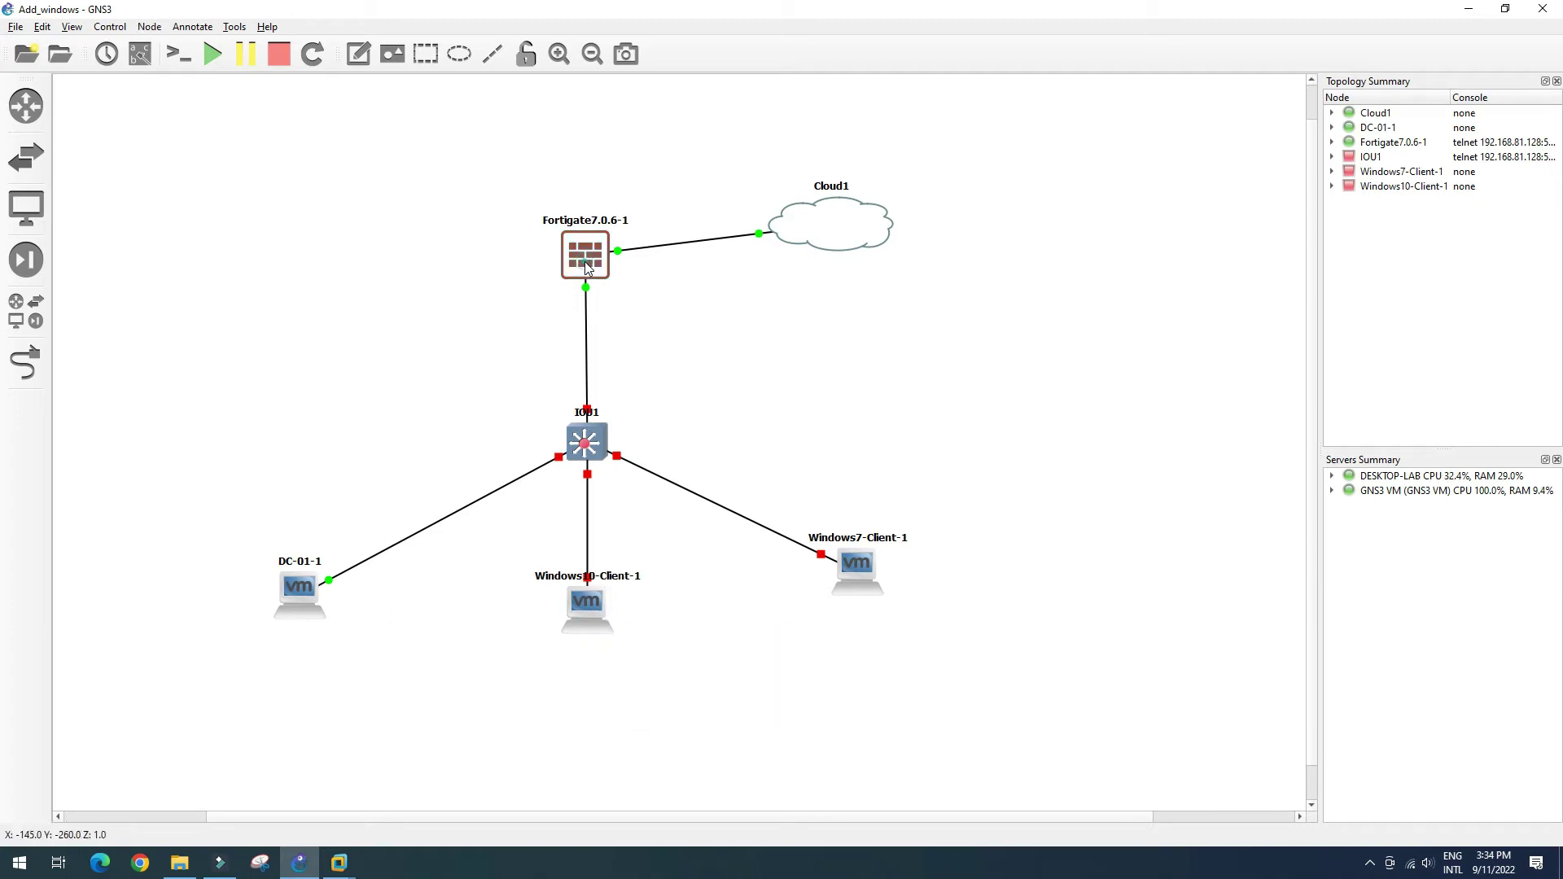
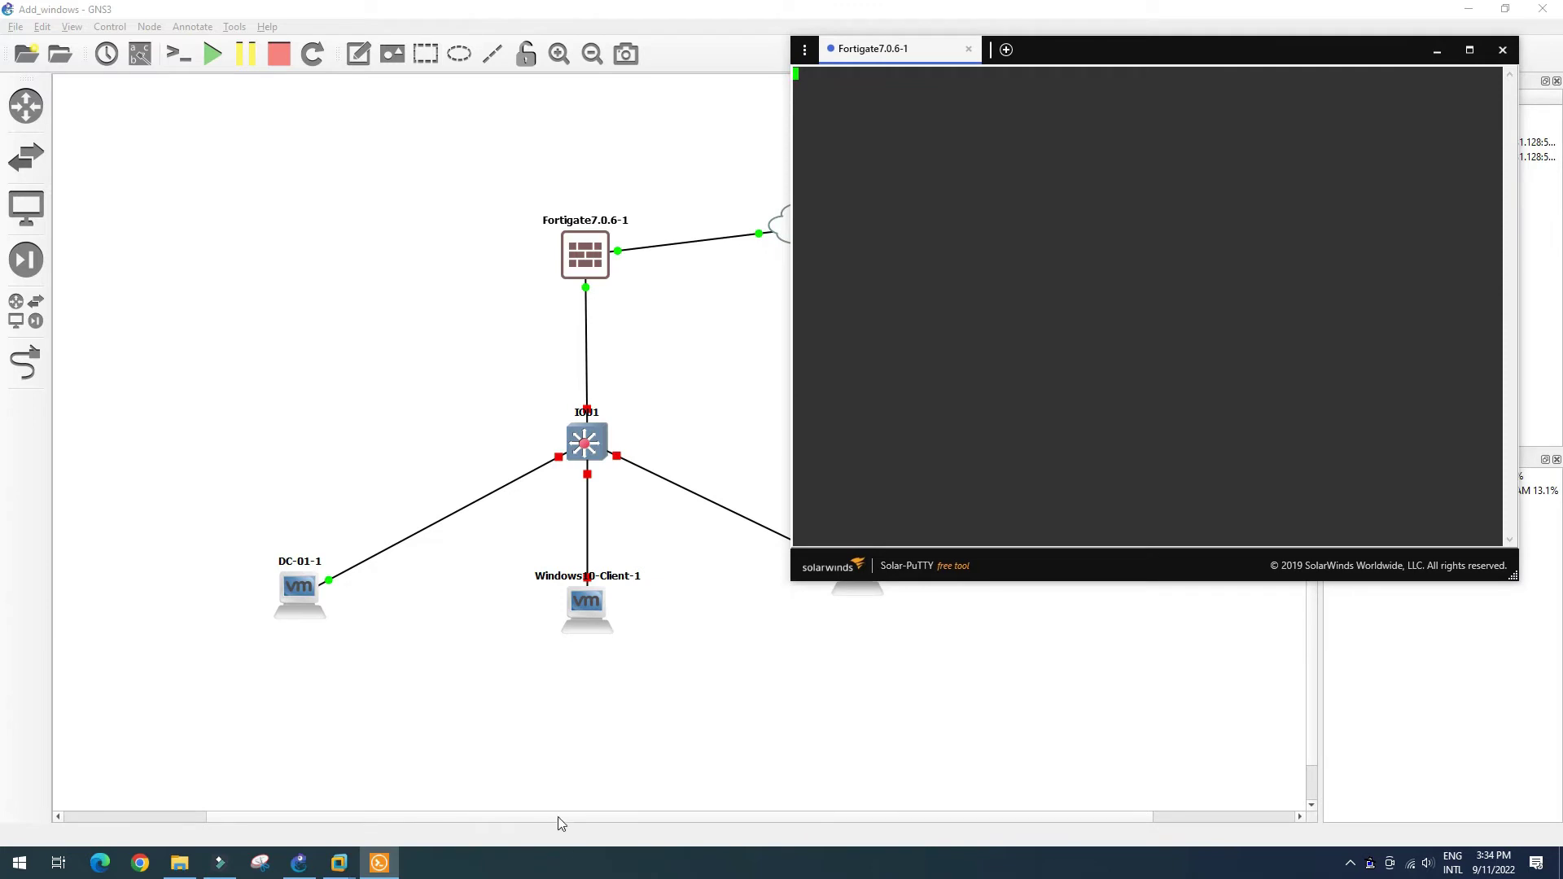
# Bring the FortiGate console forward and wait for the FortiGate-VM64-KVM login prompt.
pyautogui.moveTo(560, 817); pyautogui.dragTo(651, 799)
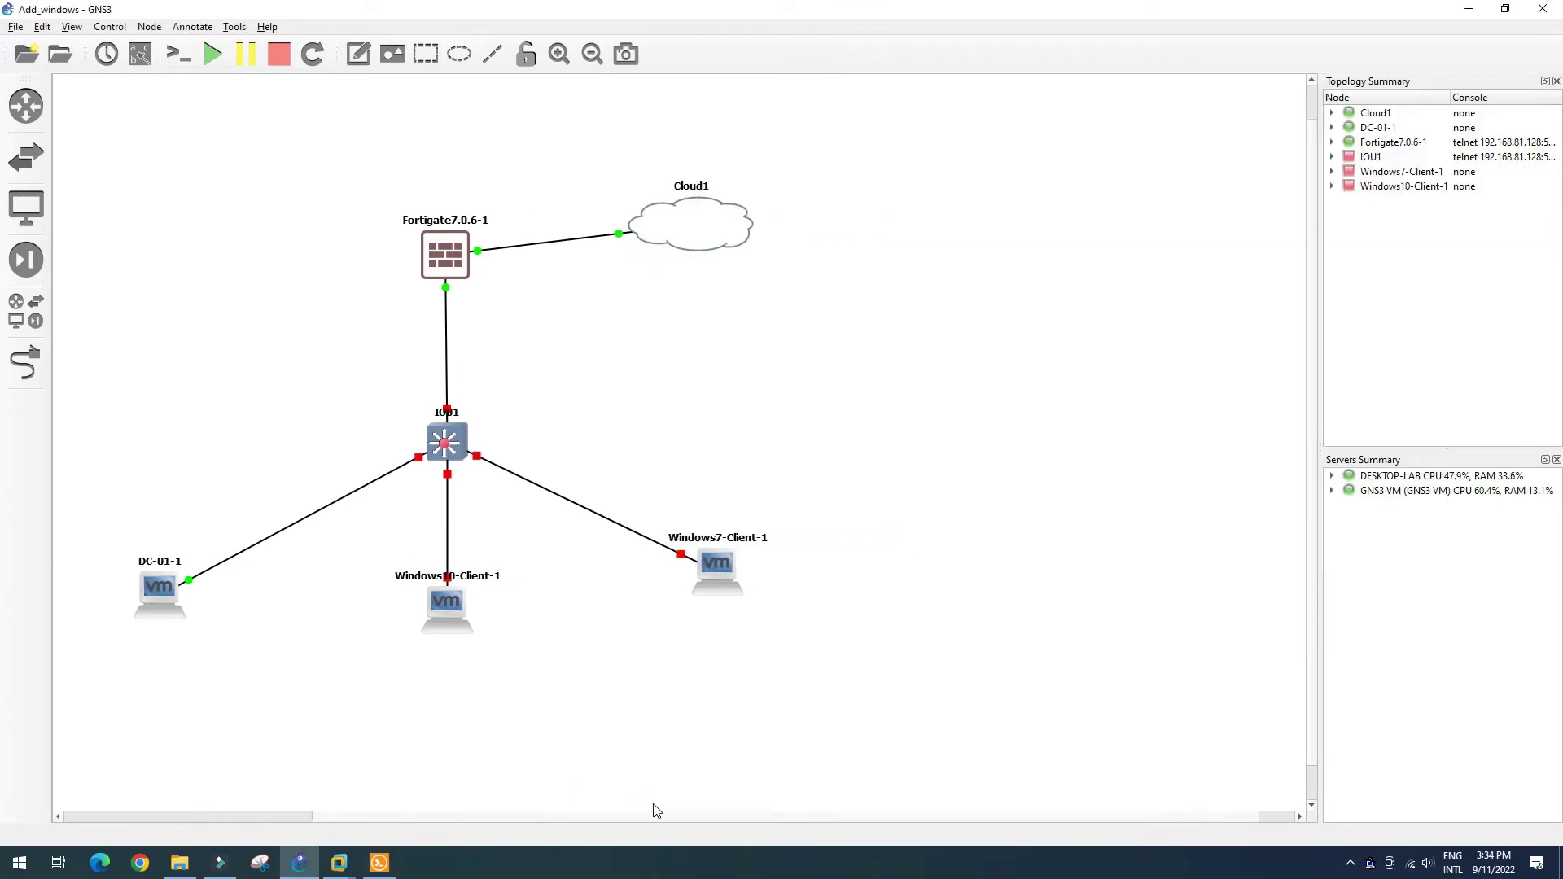
pyautogui.click(594, 813)
pyautogui.click(389, 856)
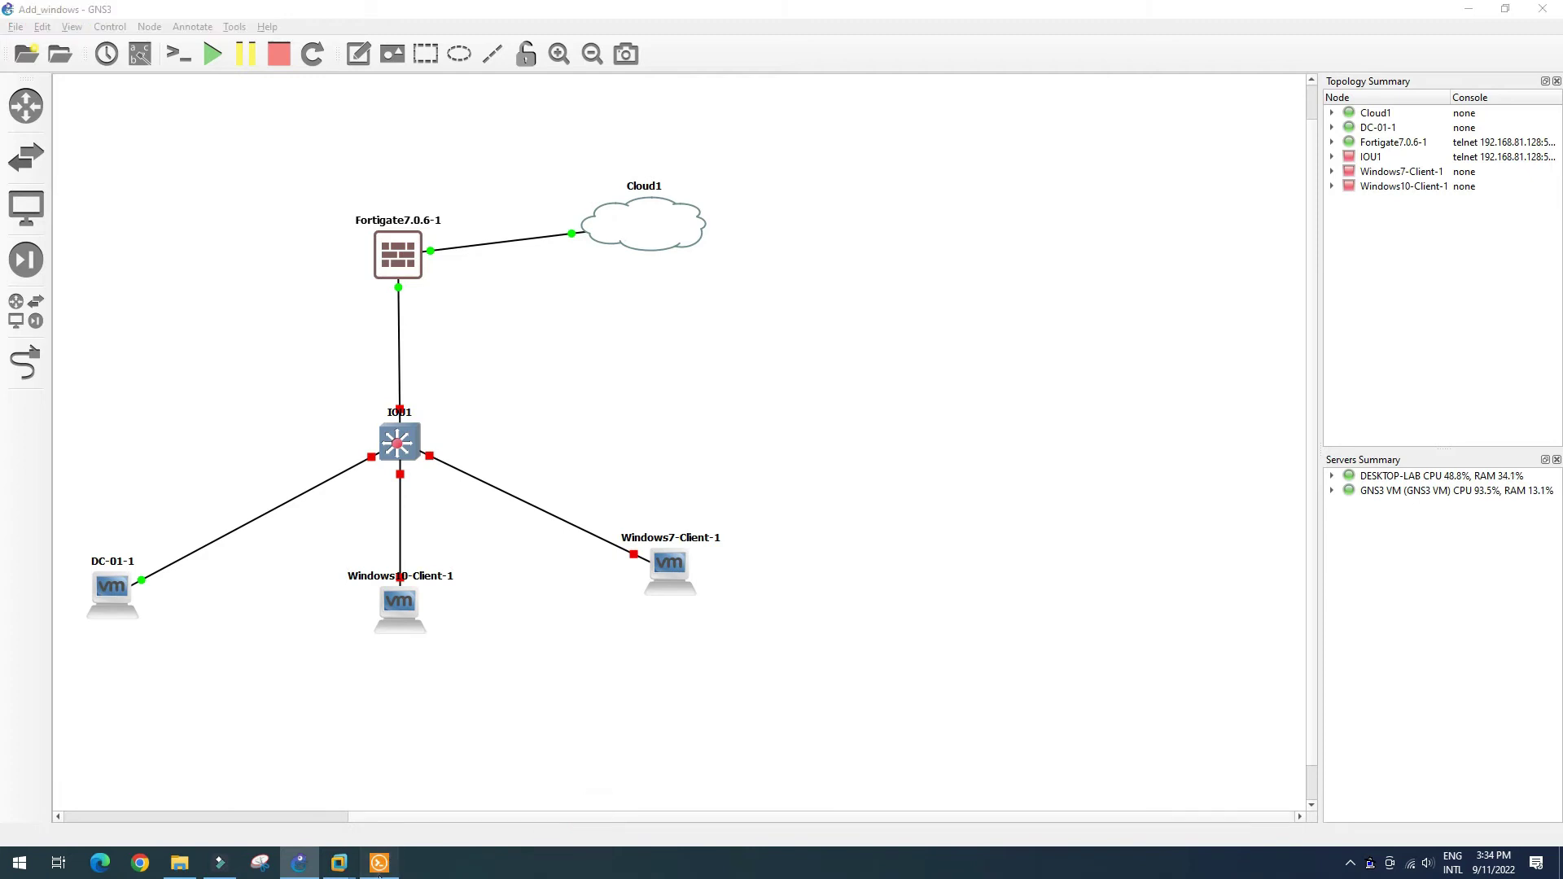
pyautogui.moveTo(1104, 52); pyautogui.dragTo(1109, 61)
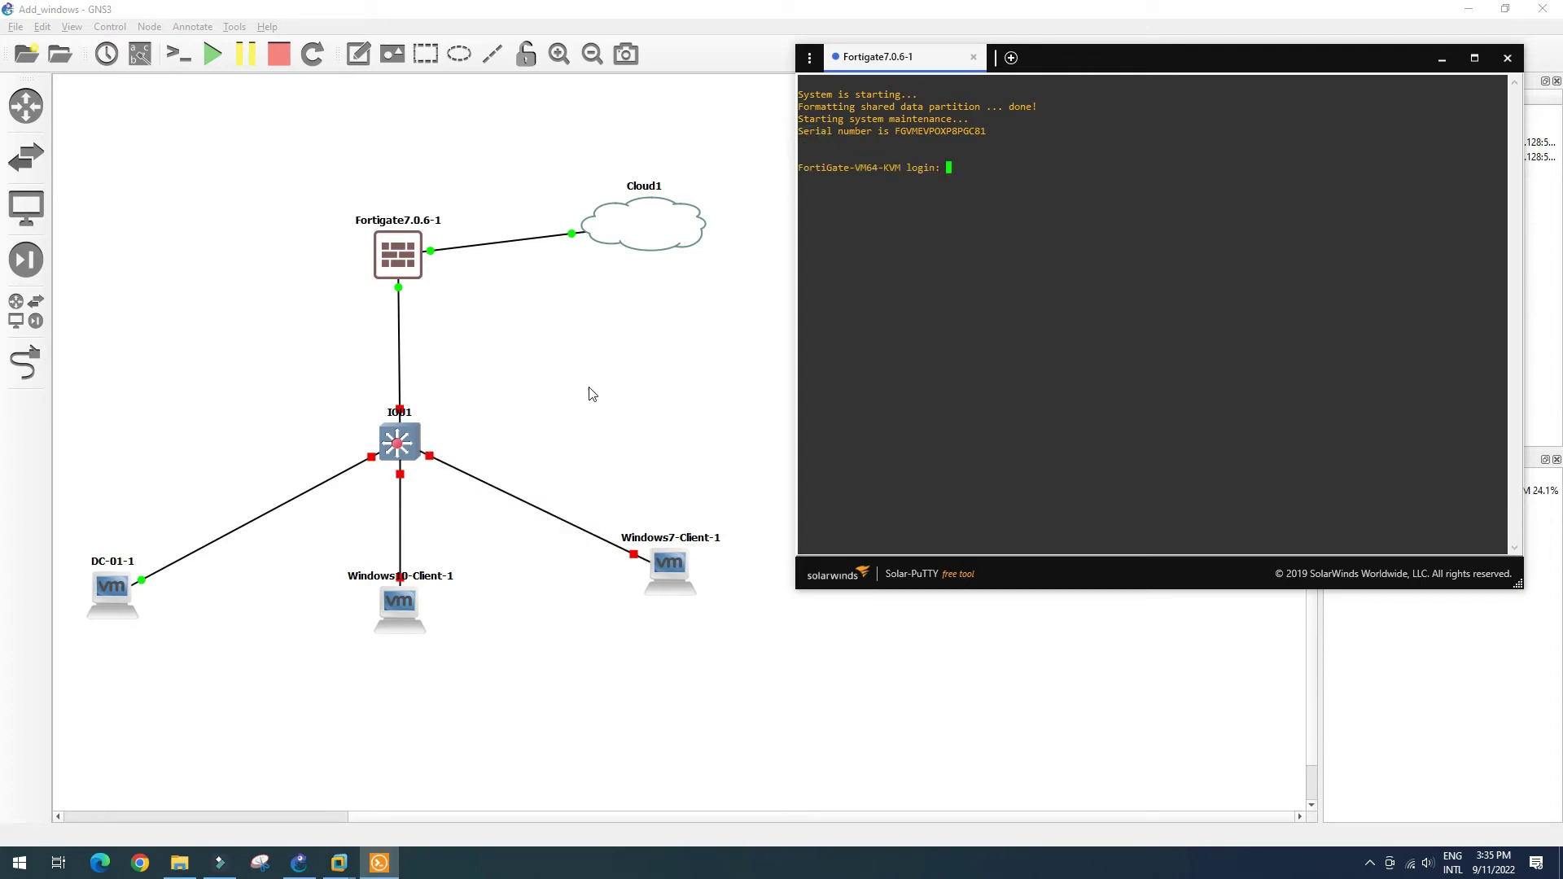
# Start the IOU1 switch and the Windows10-Client-1 VM from their context menus.
pyautogui.rightClick(399, 444)
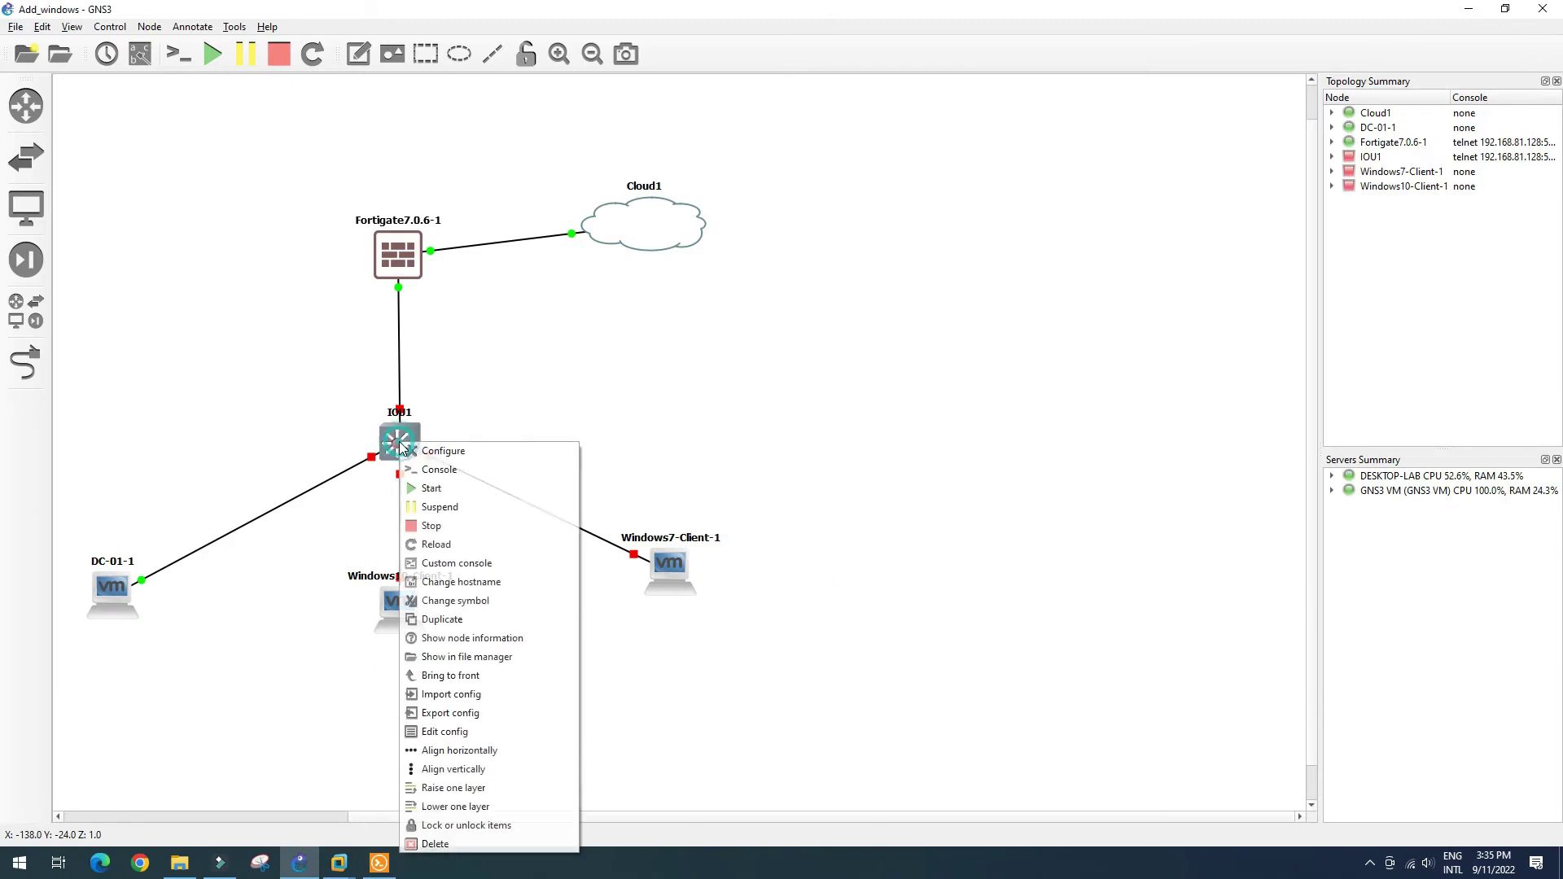
pyautogui.click(439, 489)
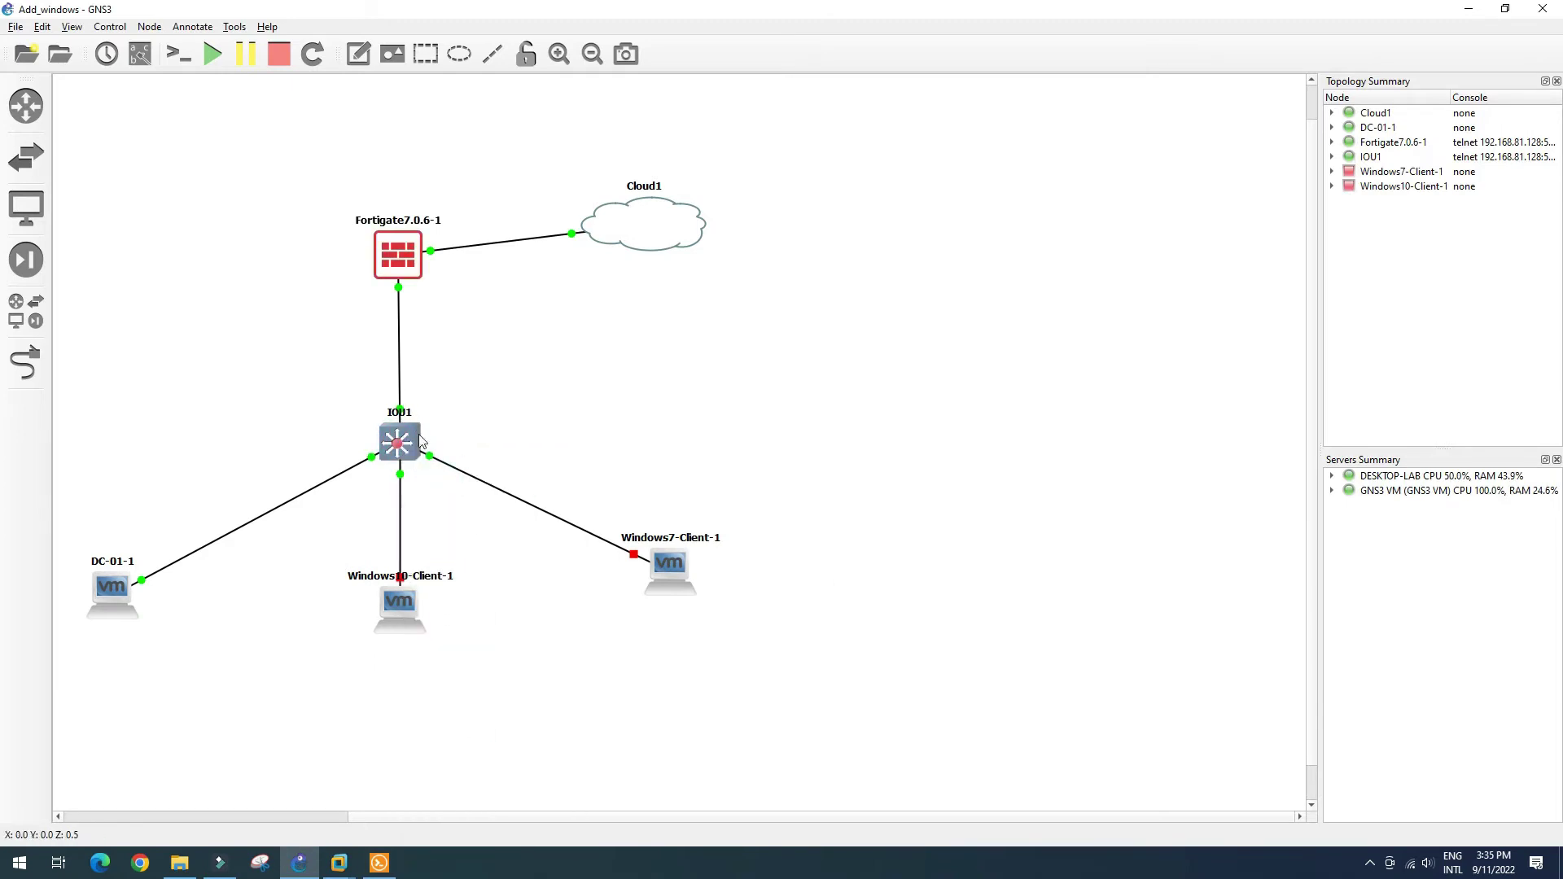
pyautogui.rightClick(403, 603)
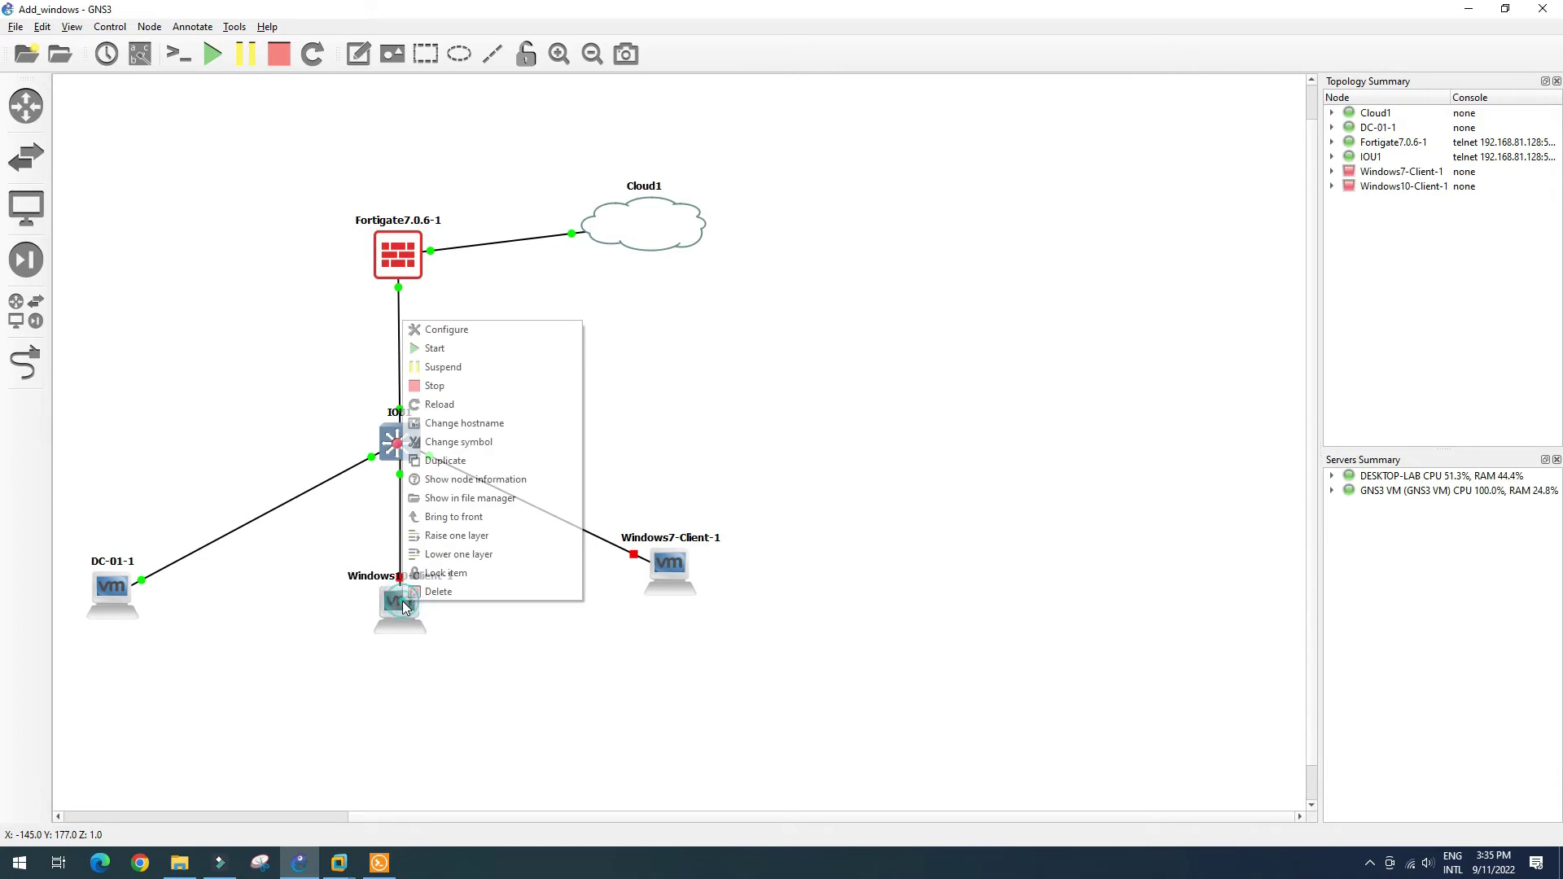
pyautogui.click(443, 350)
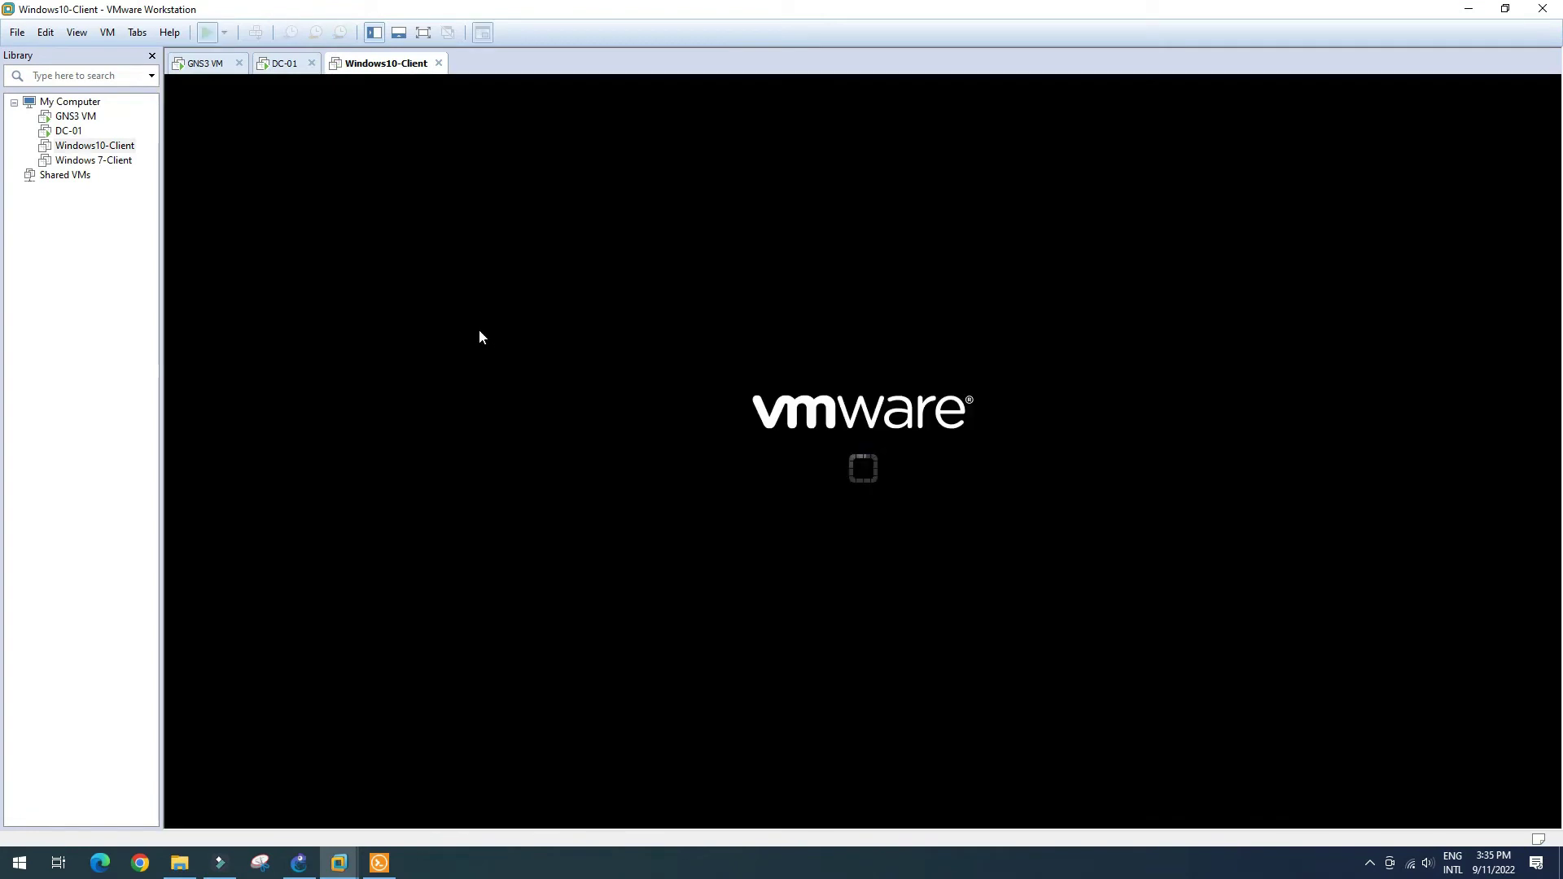
# Bring the FortiGate Solar-PuTTY console back in front, ready for typing.
pyautogui.click(379, 861)
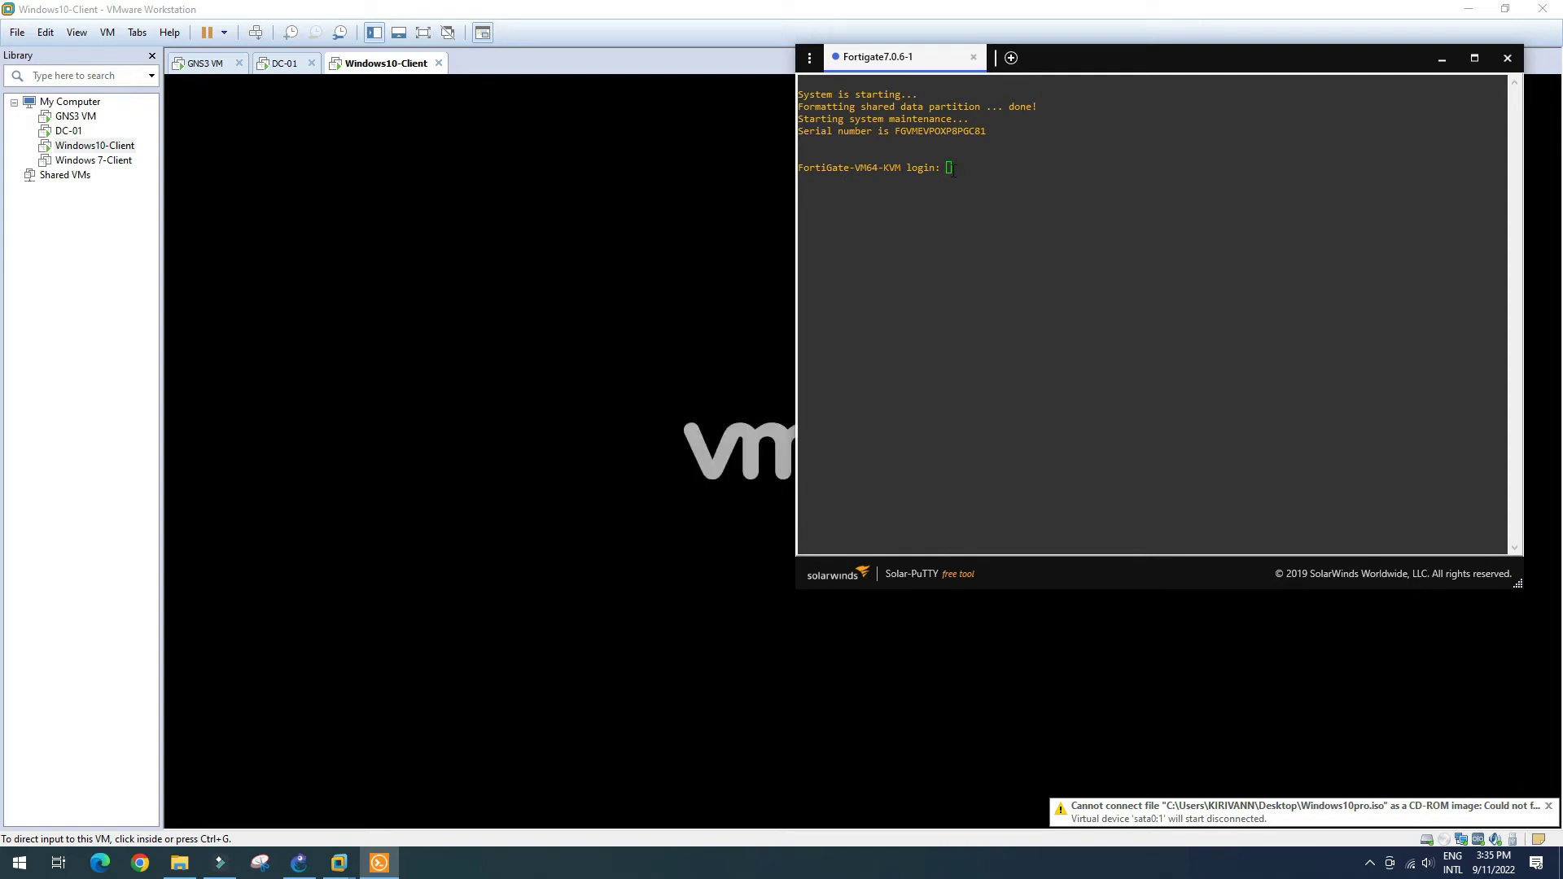
pyautogui.click(301, 867)
pyautogui.click(379, 862)
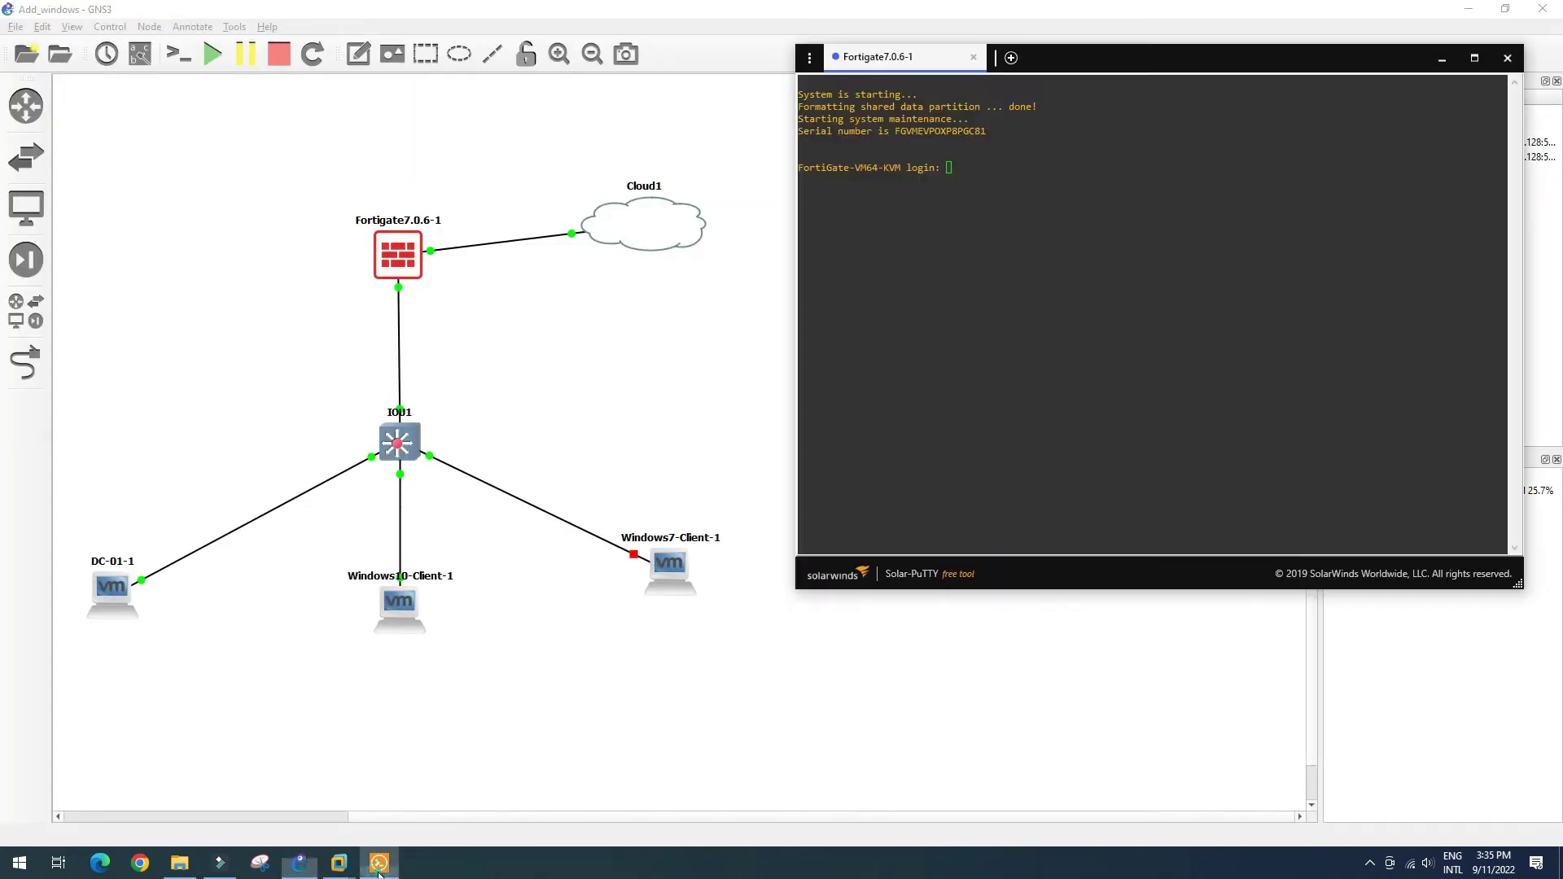
pyautogui.click(958, 170)
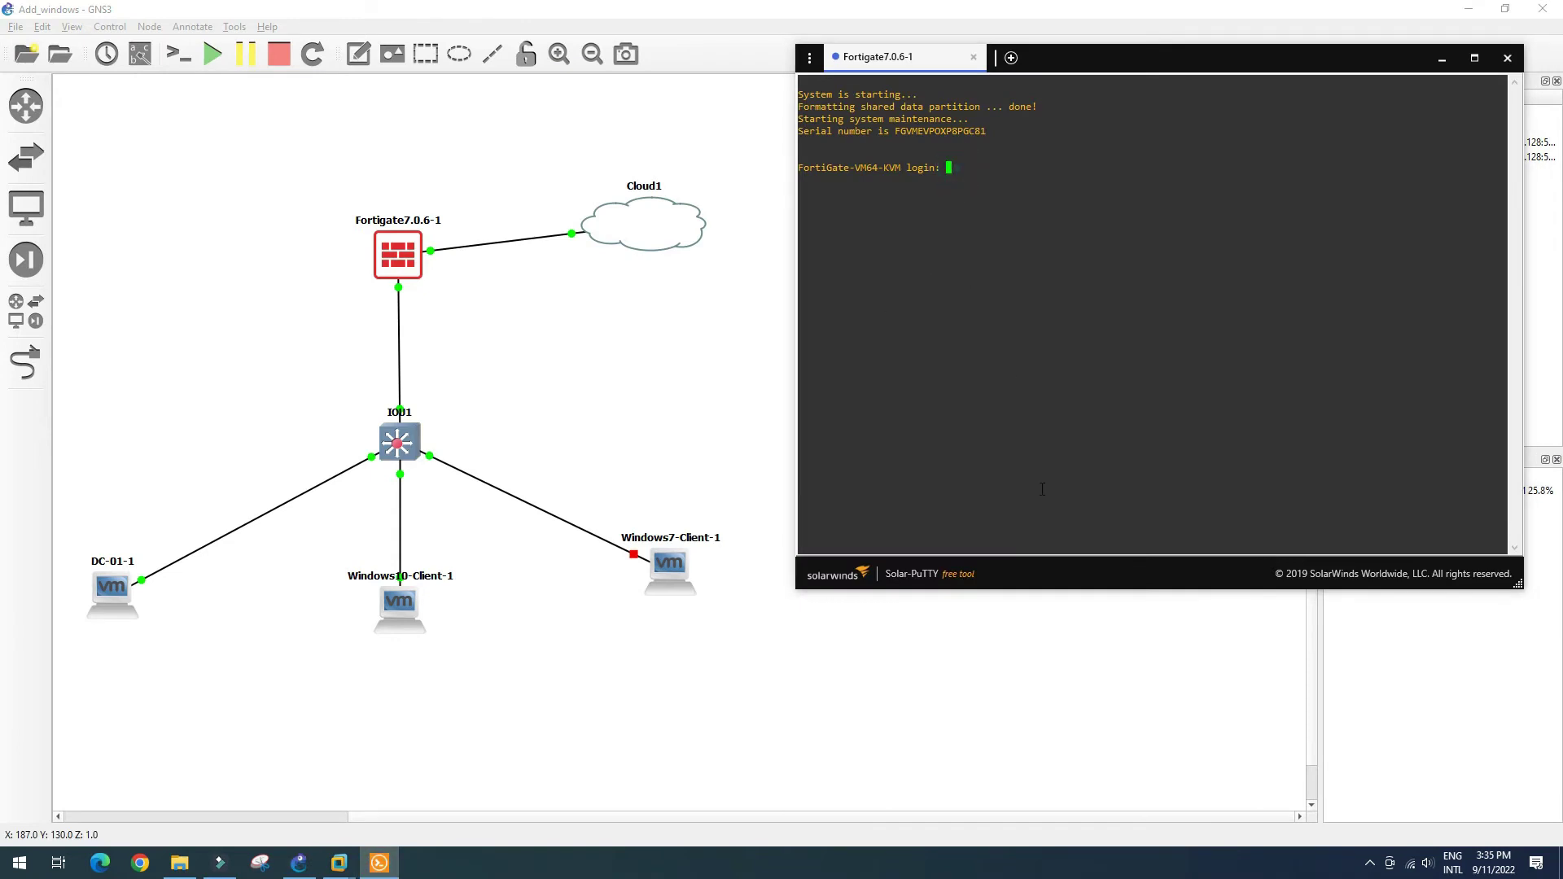
# Show interface labels on the topology and tidy the Port2 and eth2 labels.
pyautogui.click(297, 319)
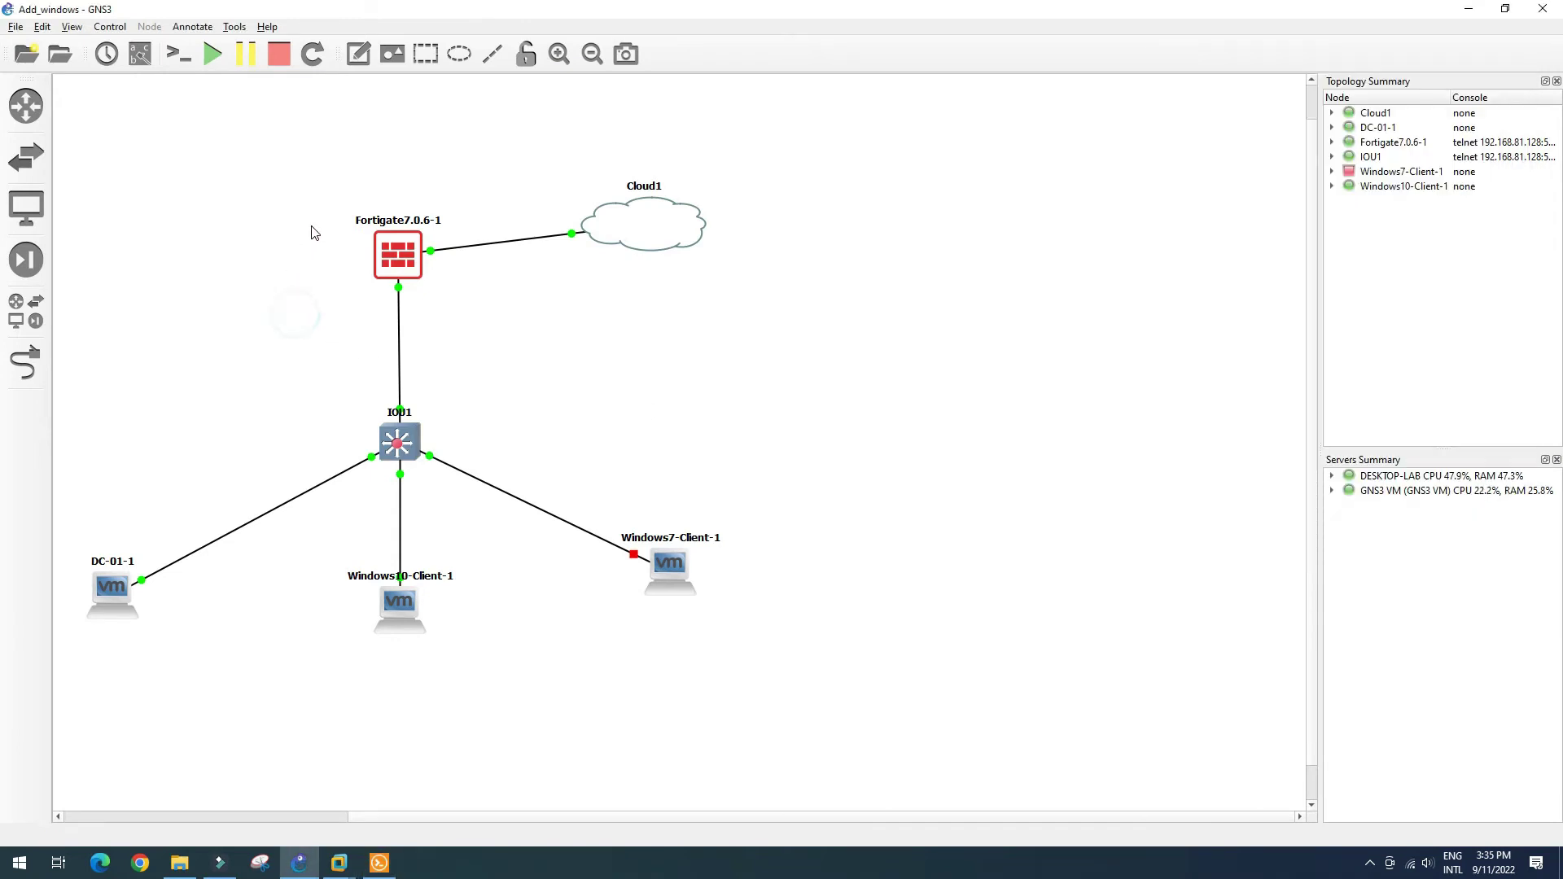
pyautogui.click(141, 58)
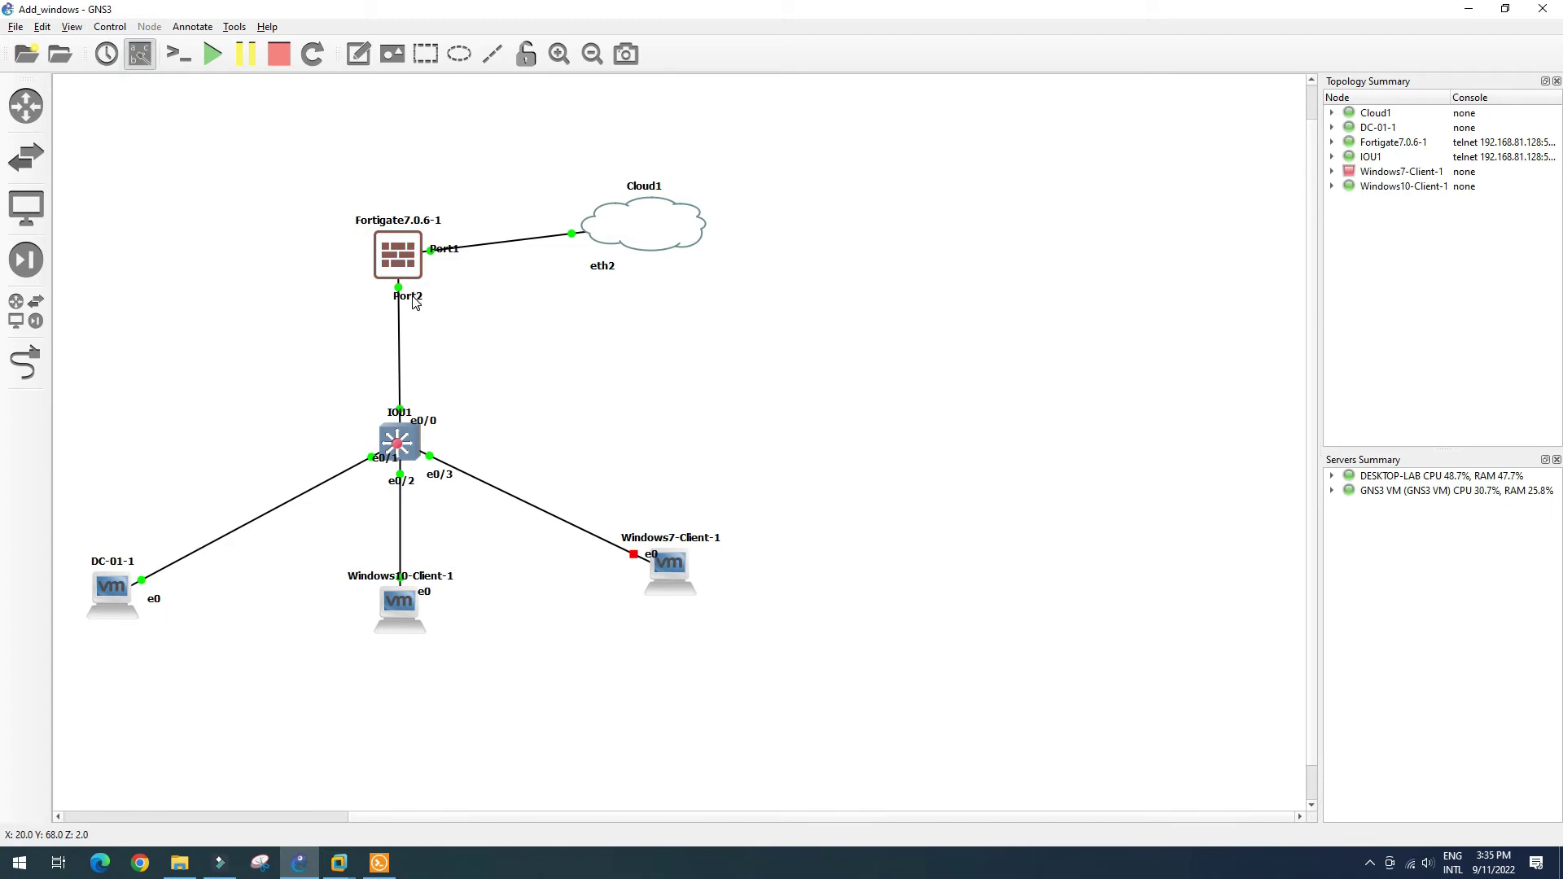
pyautogui.moveTo(411, 298); pyautogui.dragTo(455, 244)
pyautogui.moveTo(603, 266); pyautogui.dragTo(587, 254)
# Log into the FortiGate as admin, set a new password, and enter 'config syst inter'.
pyautogui.click(379, 862)
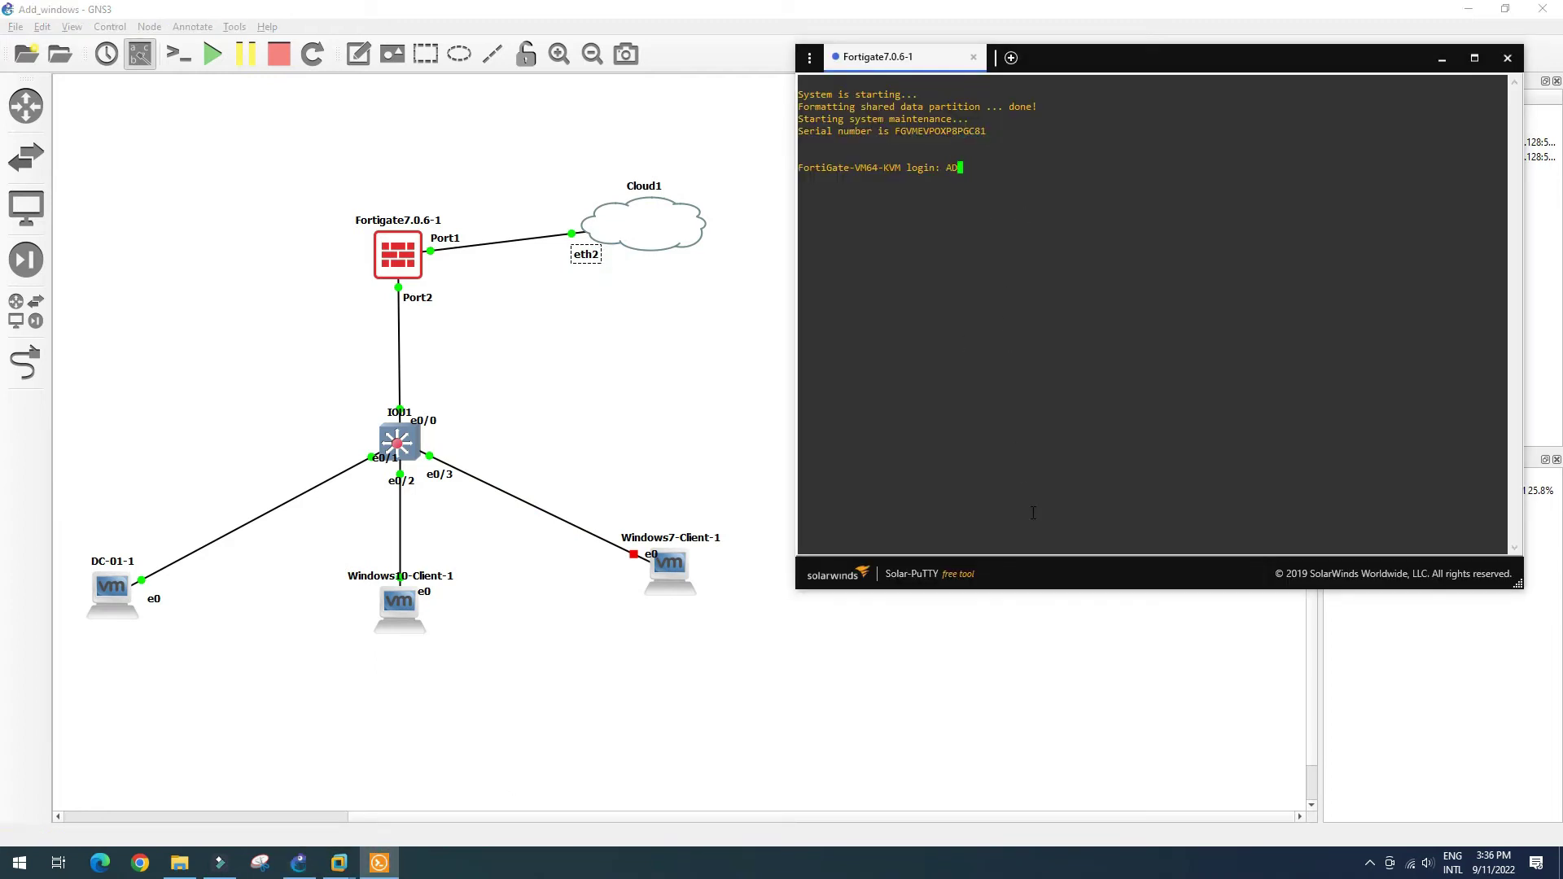
pyautogui.write('admin')
pyautogui.press('Return')
pyautogui.press('Return')
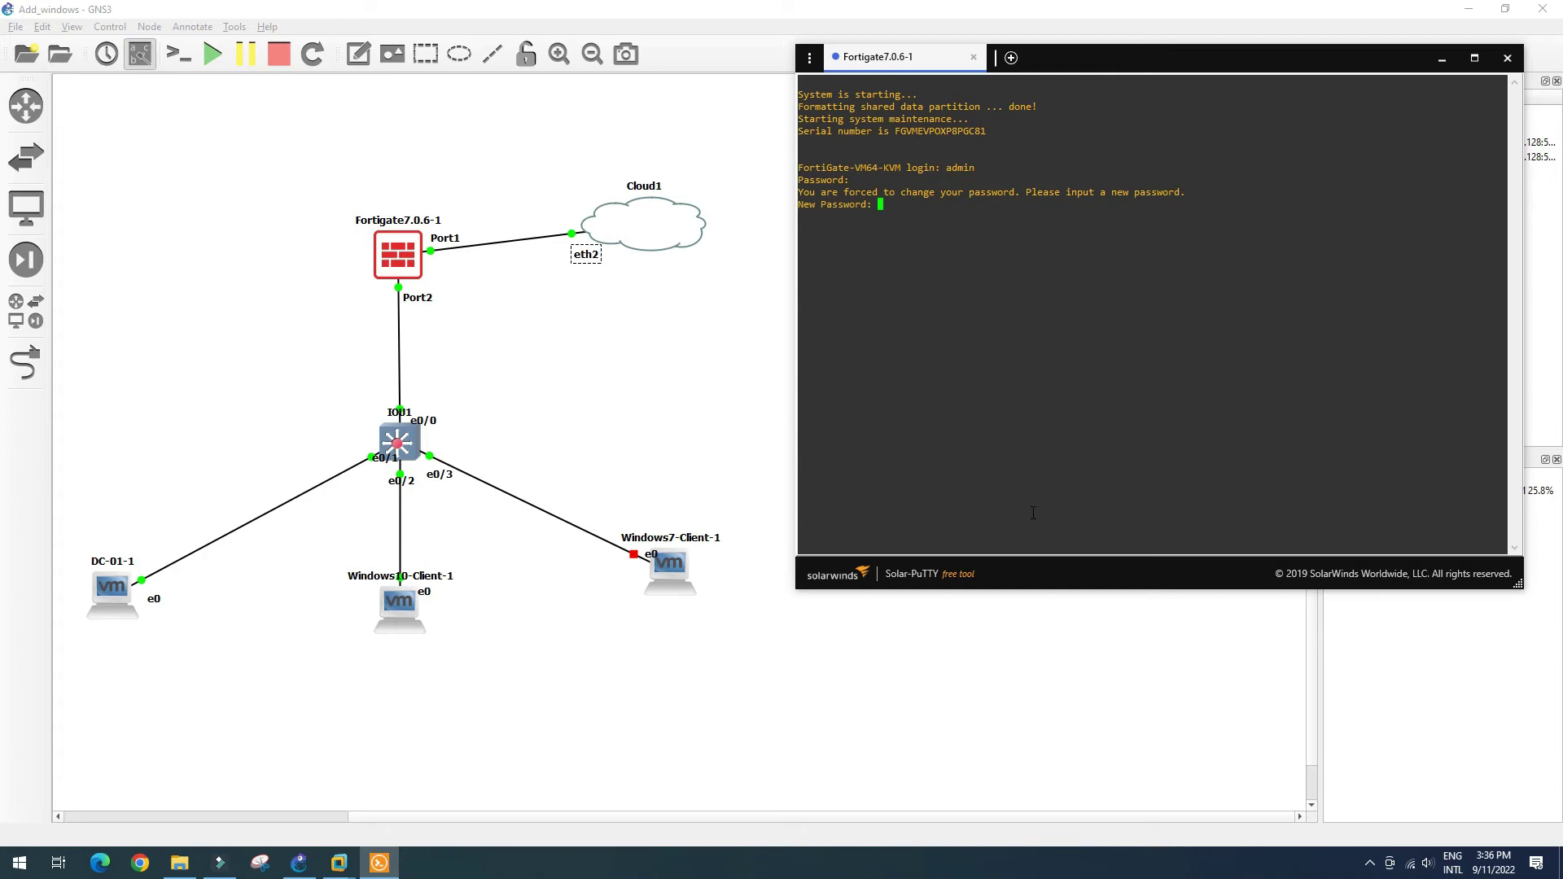
pyautogui.press('Return')
pyautogui.press('Return')
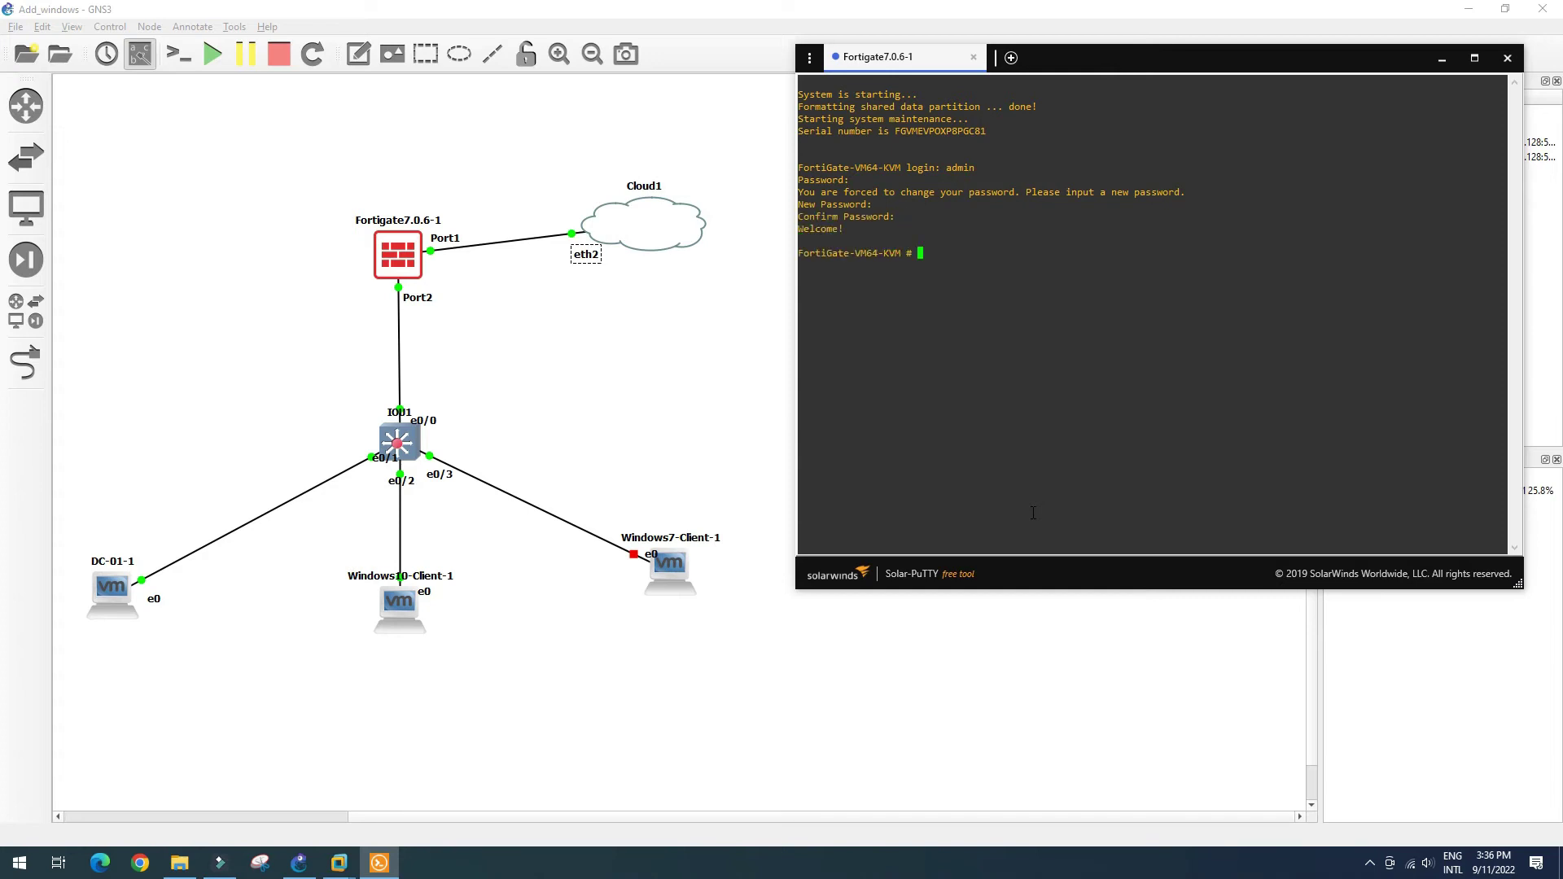
pyautogui.write('config syst inter')
pyautogui.press('Return')
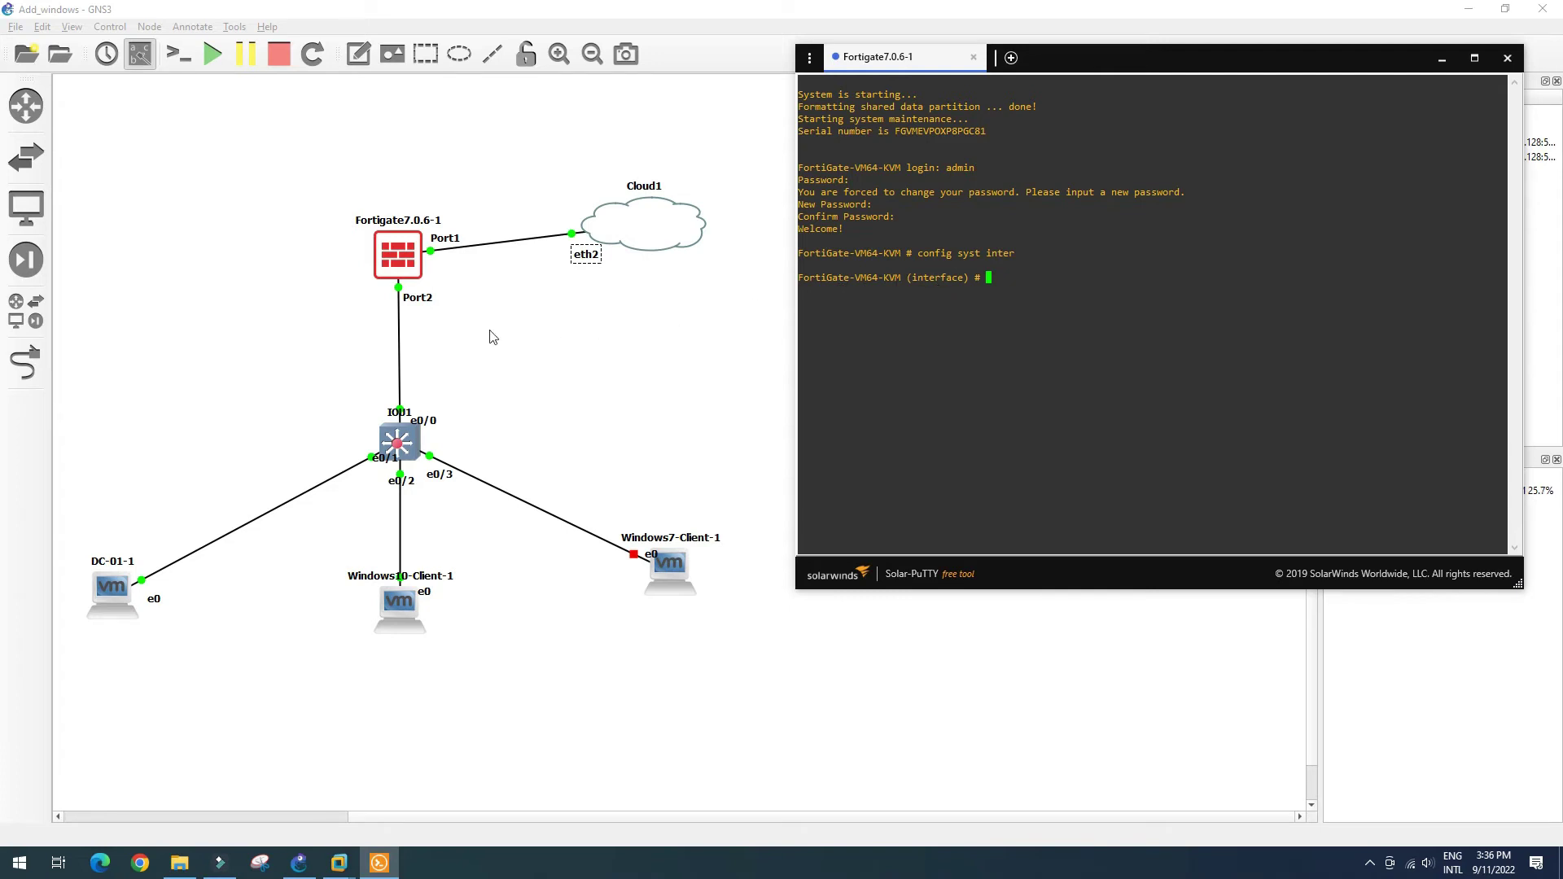
# Add a '172.16.1.1/24' text note beside the FortiGate's Port2 link.
pyautogui.click(433, 57)
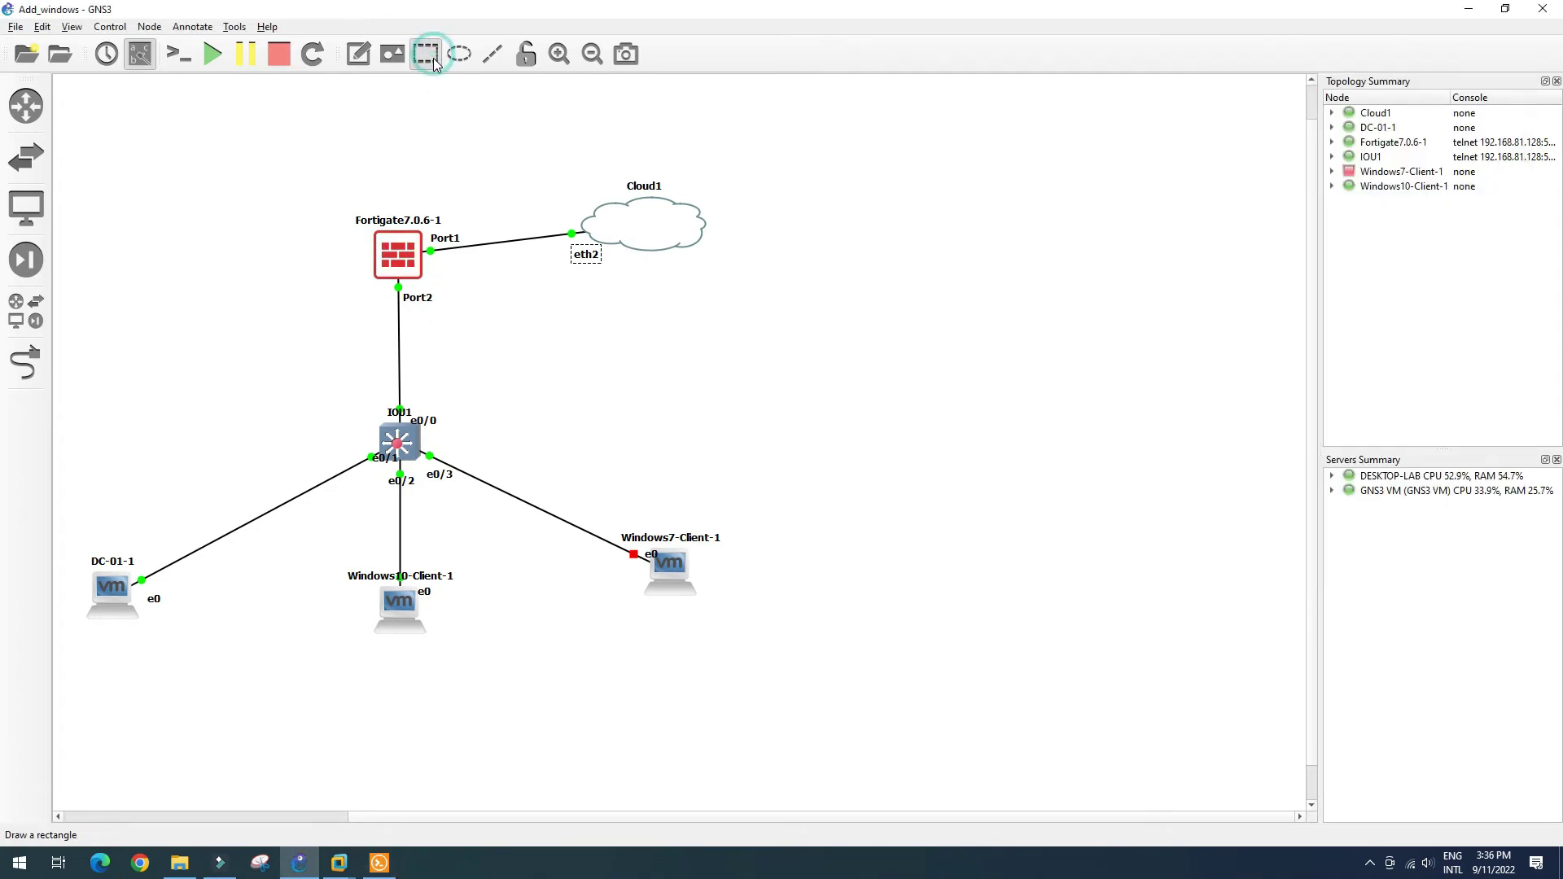
pyautogui.click(359, 54)
pyautogui.click(323, 300)
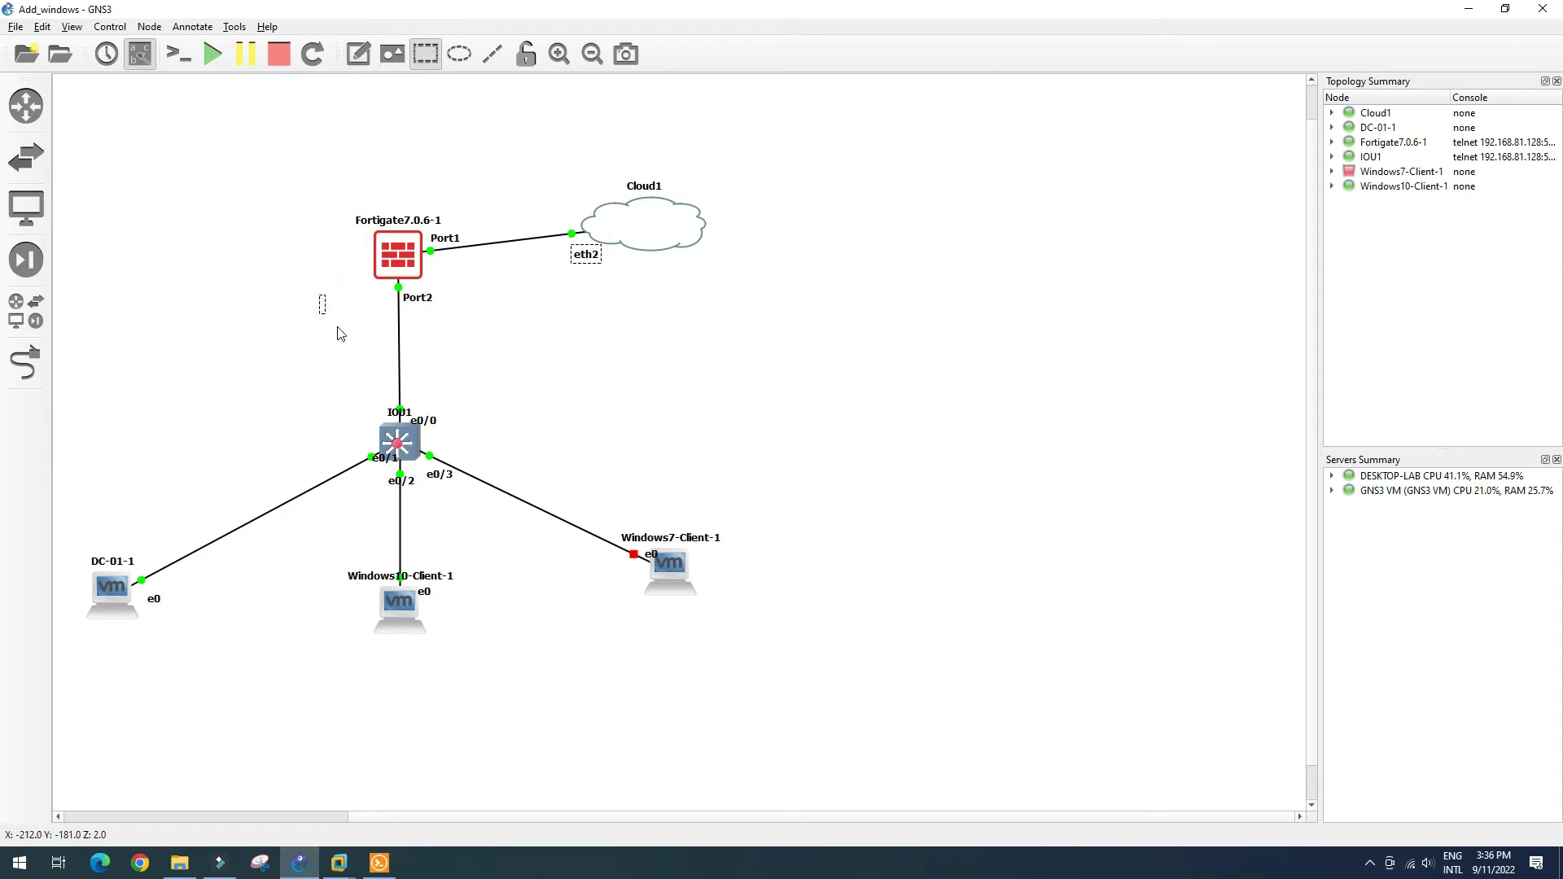
pyautogui.write('172.16')
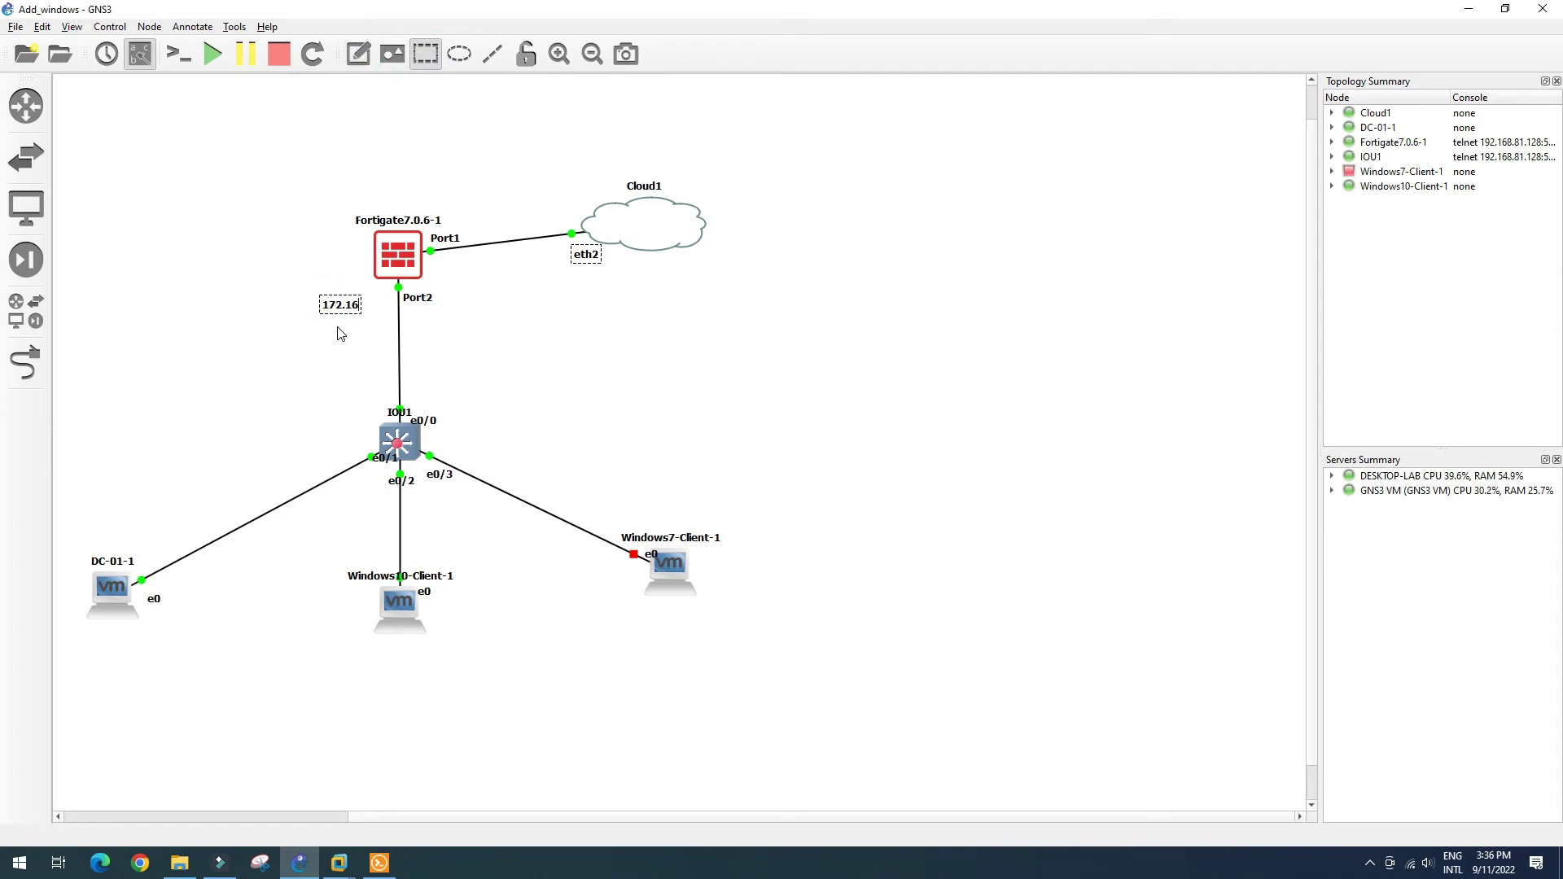
pyautogui.write('.1.1/24')
# Delete the stray rectangle and move the note closer to Port2.
pyautogui.click(344, 333)
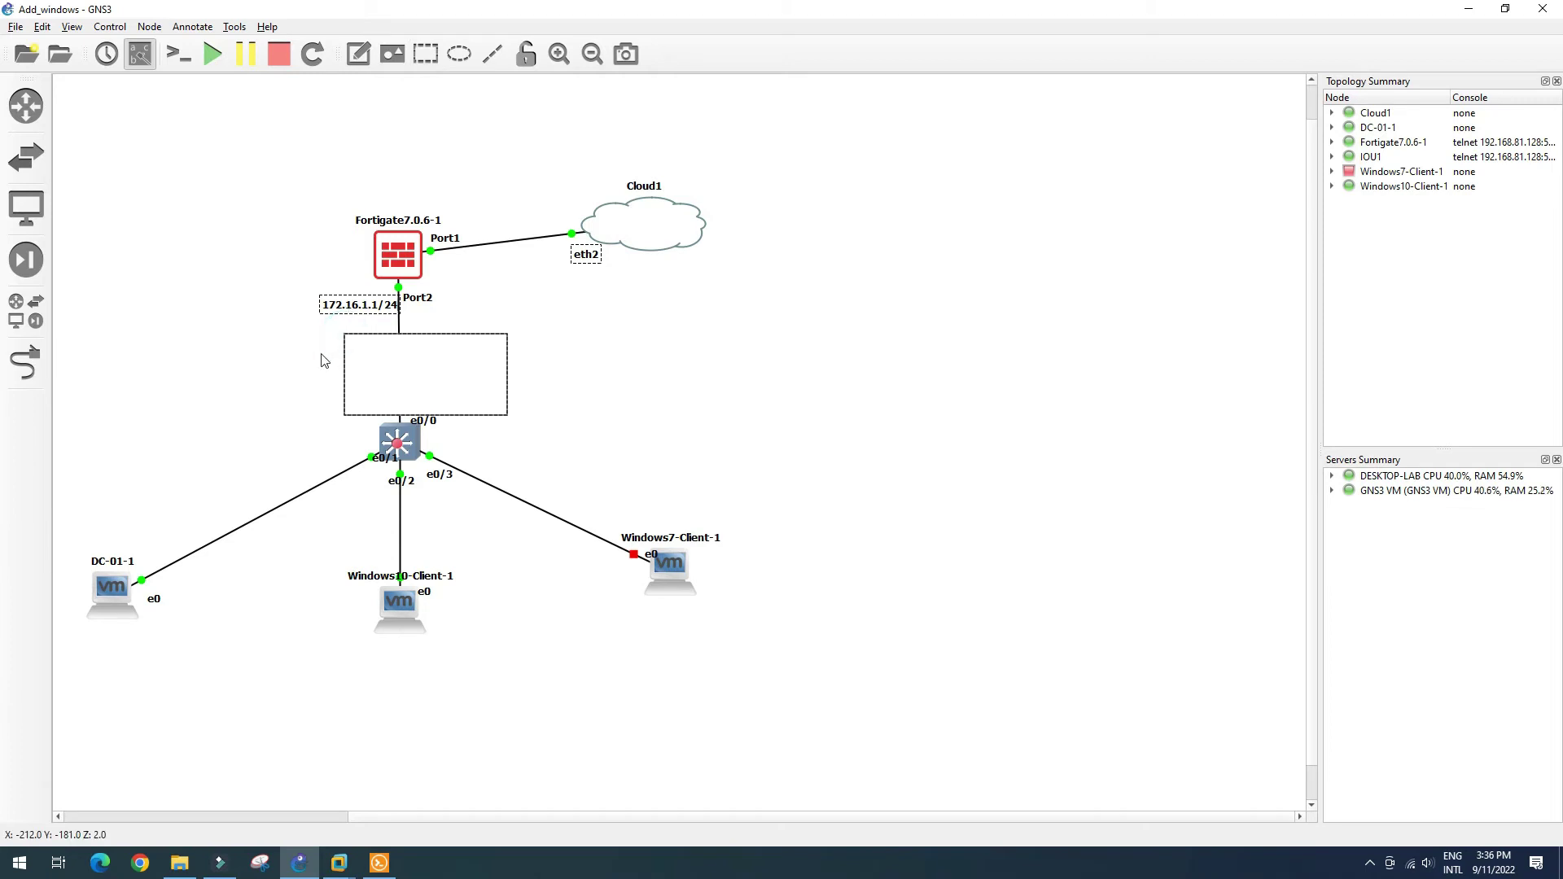
pyautogui.click(313, 360)
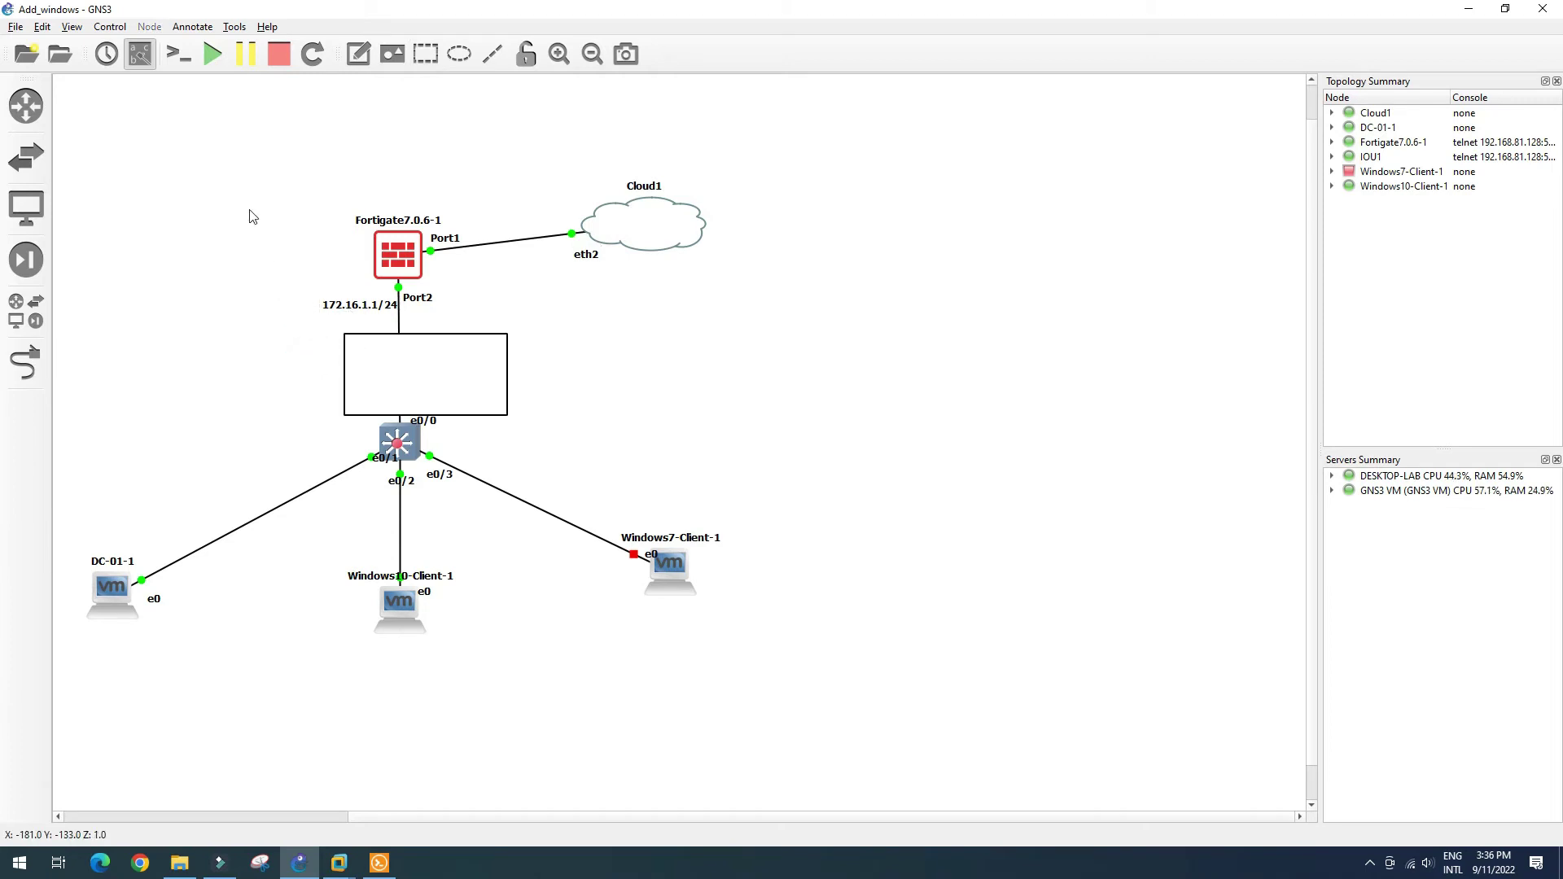
pyautogui.moveTo(335, 306); pyautogui.dragTo(322, 294)
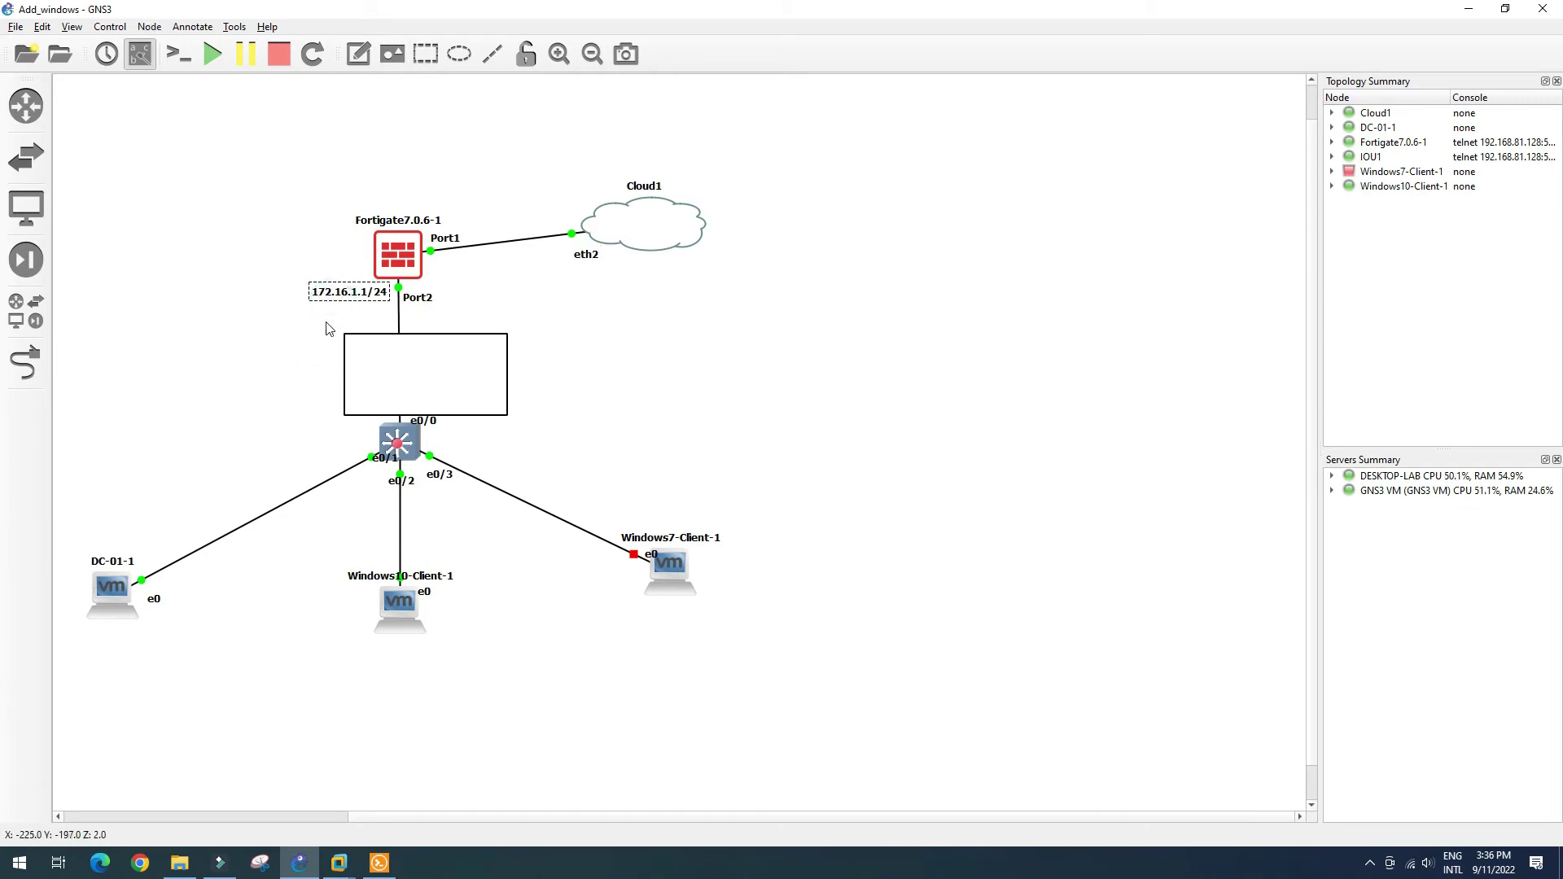
pyautogui.click(497, 339)
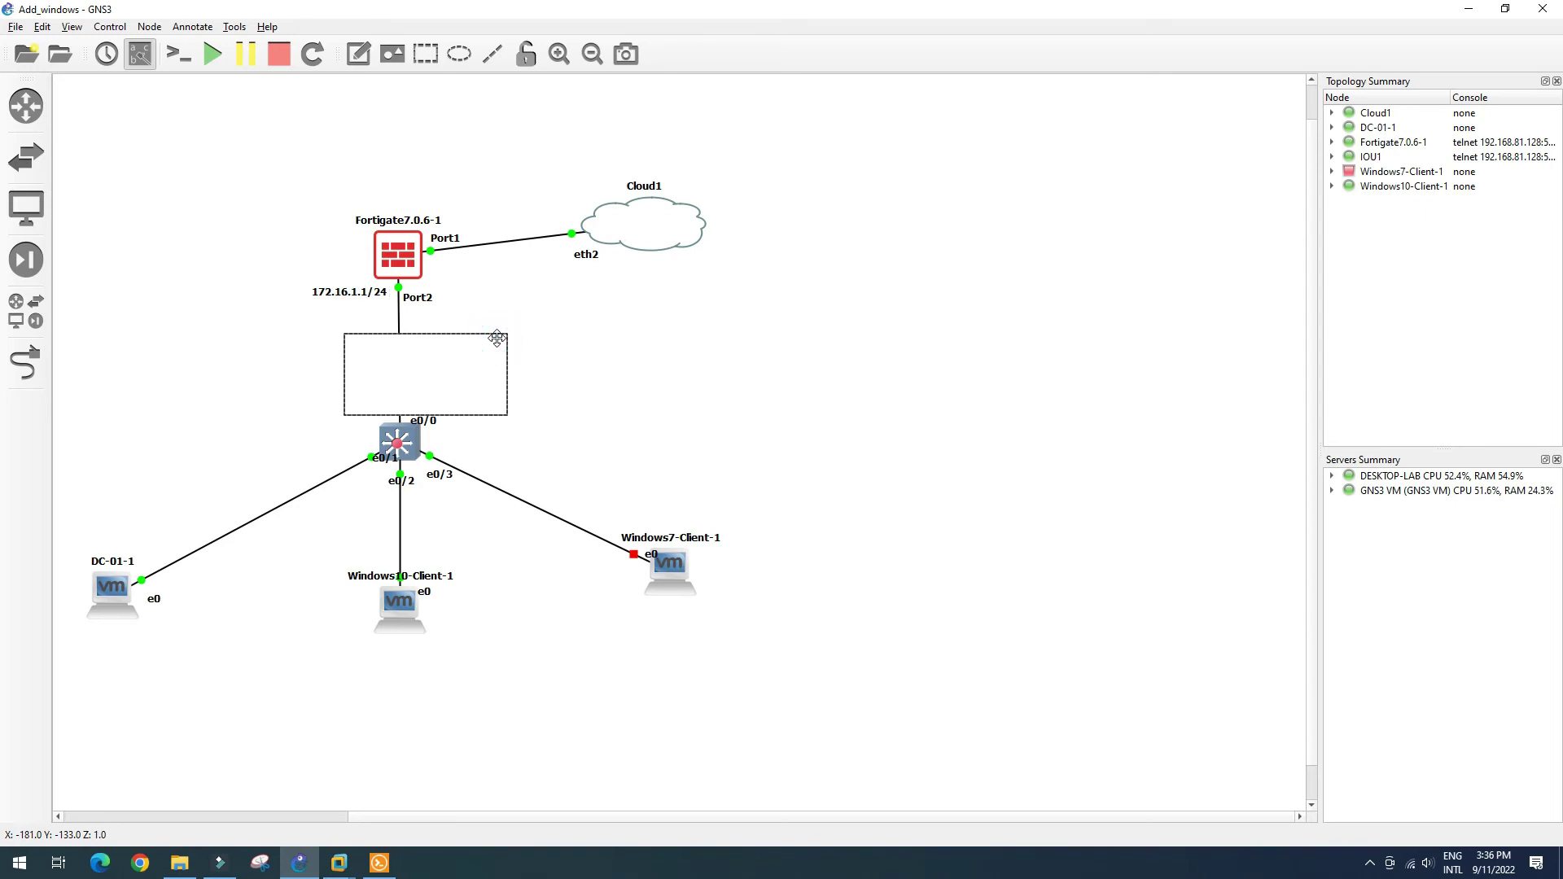
pyautogui.press('Delete')
pyautogui.click(362, 298)
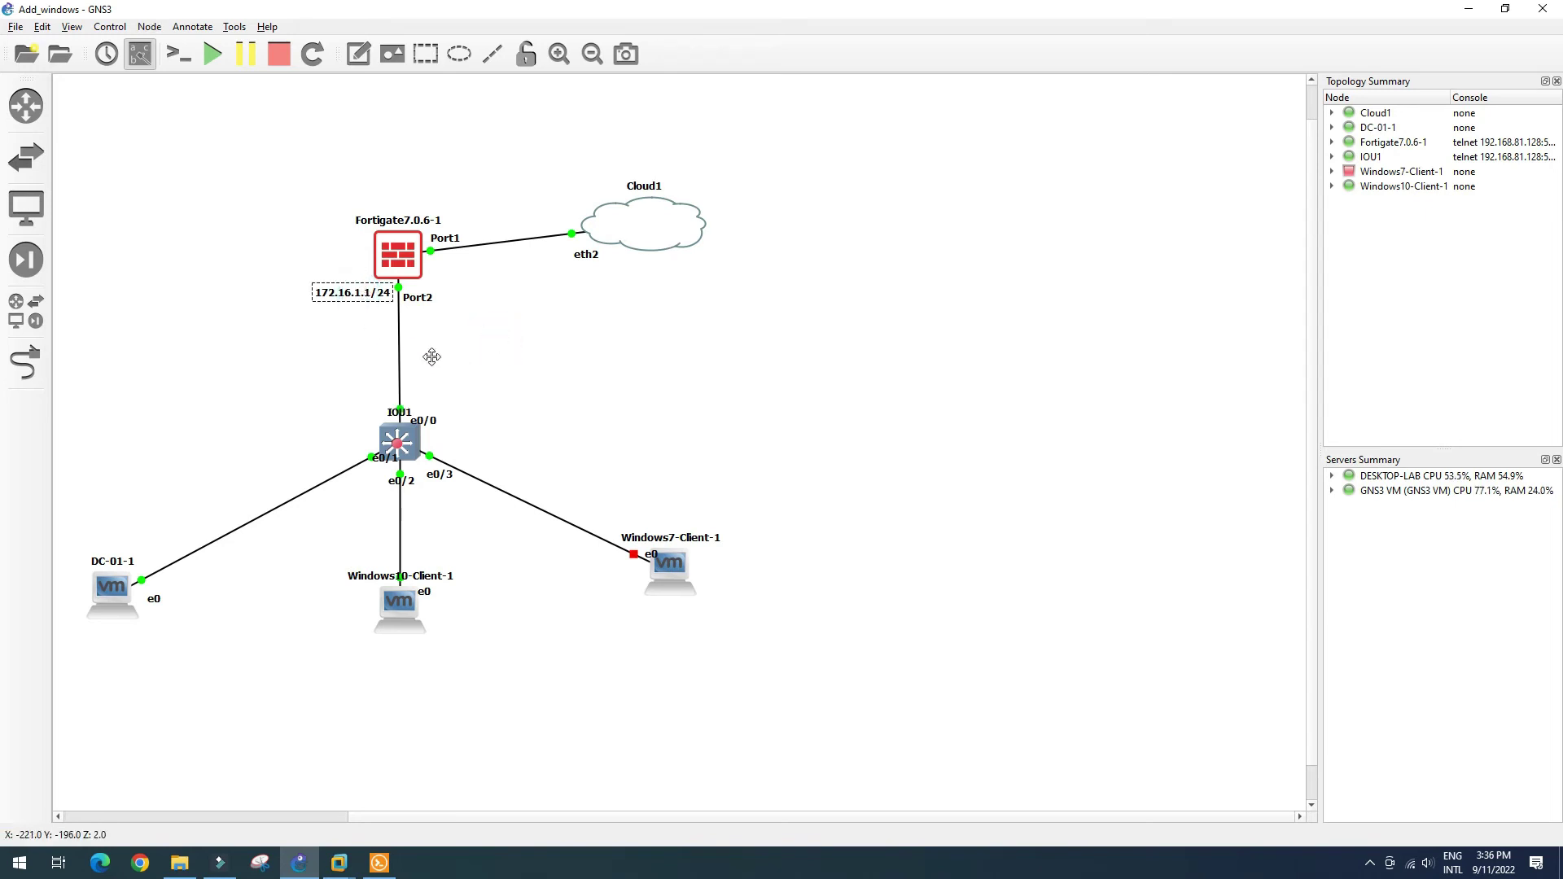
pyautogui.click(464, 339)
pyautogui.click(379, 863)
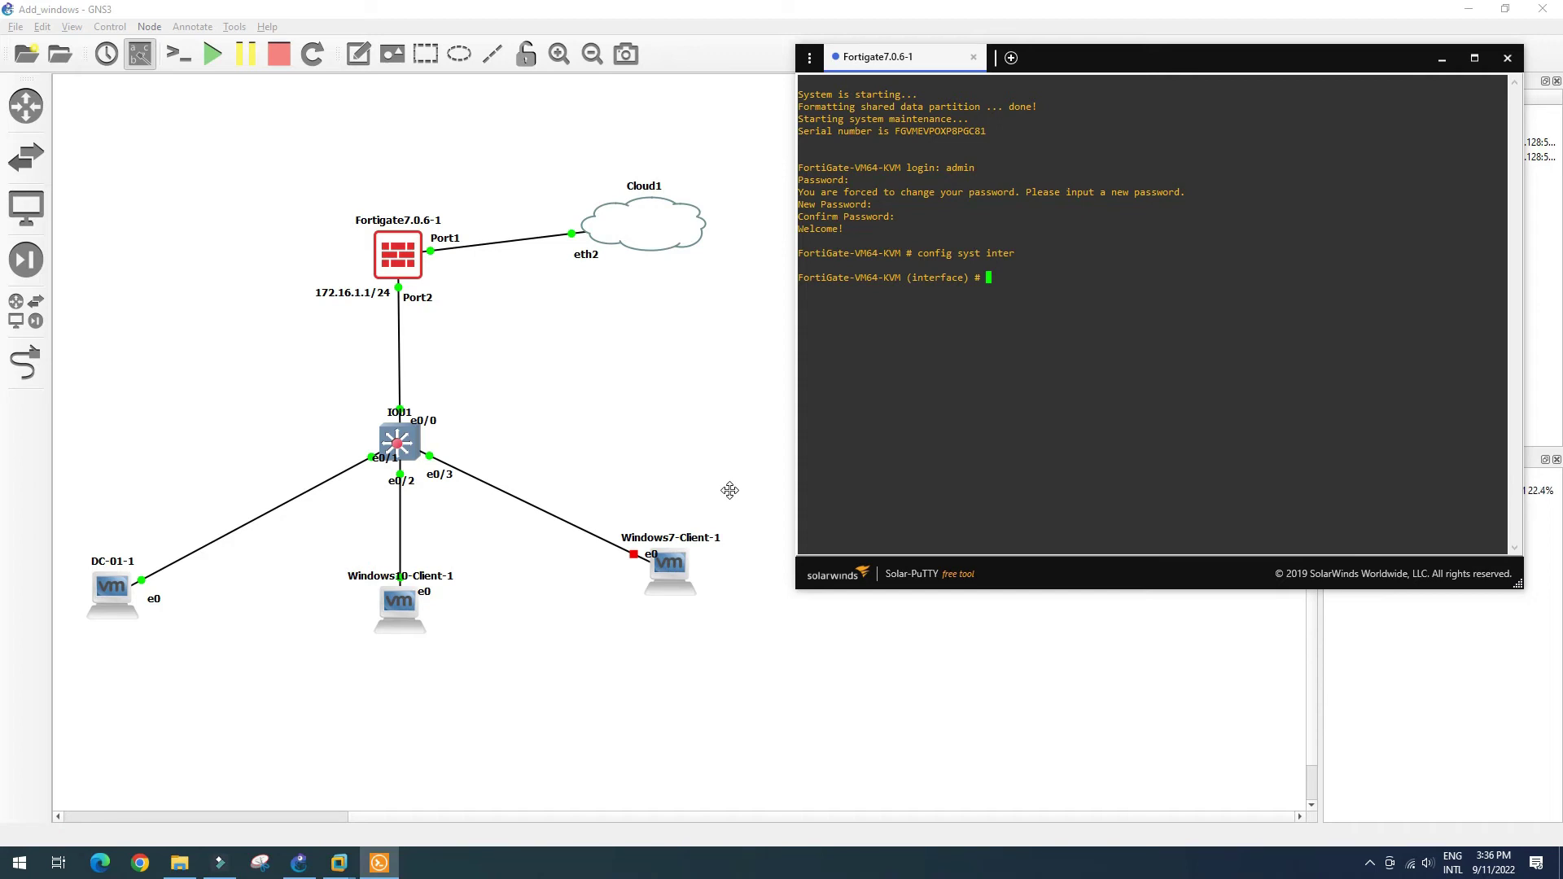
# Edit port2, set its mode to static and its IP to 172.16.1.1/24.
pyautogui.write('edit port1')
pyautogui.press('BackSpace')
pyautogui.press('BackSpace')
pyautogui.press('BackSpace')
pyautogui.press('BackSpace')
pyautogui.press('BackSpace')
pyautogui.write('port1')
pyautogui.press('Return')
pyautogui.write('set m')
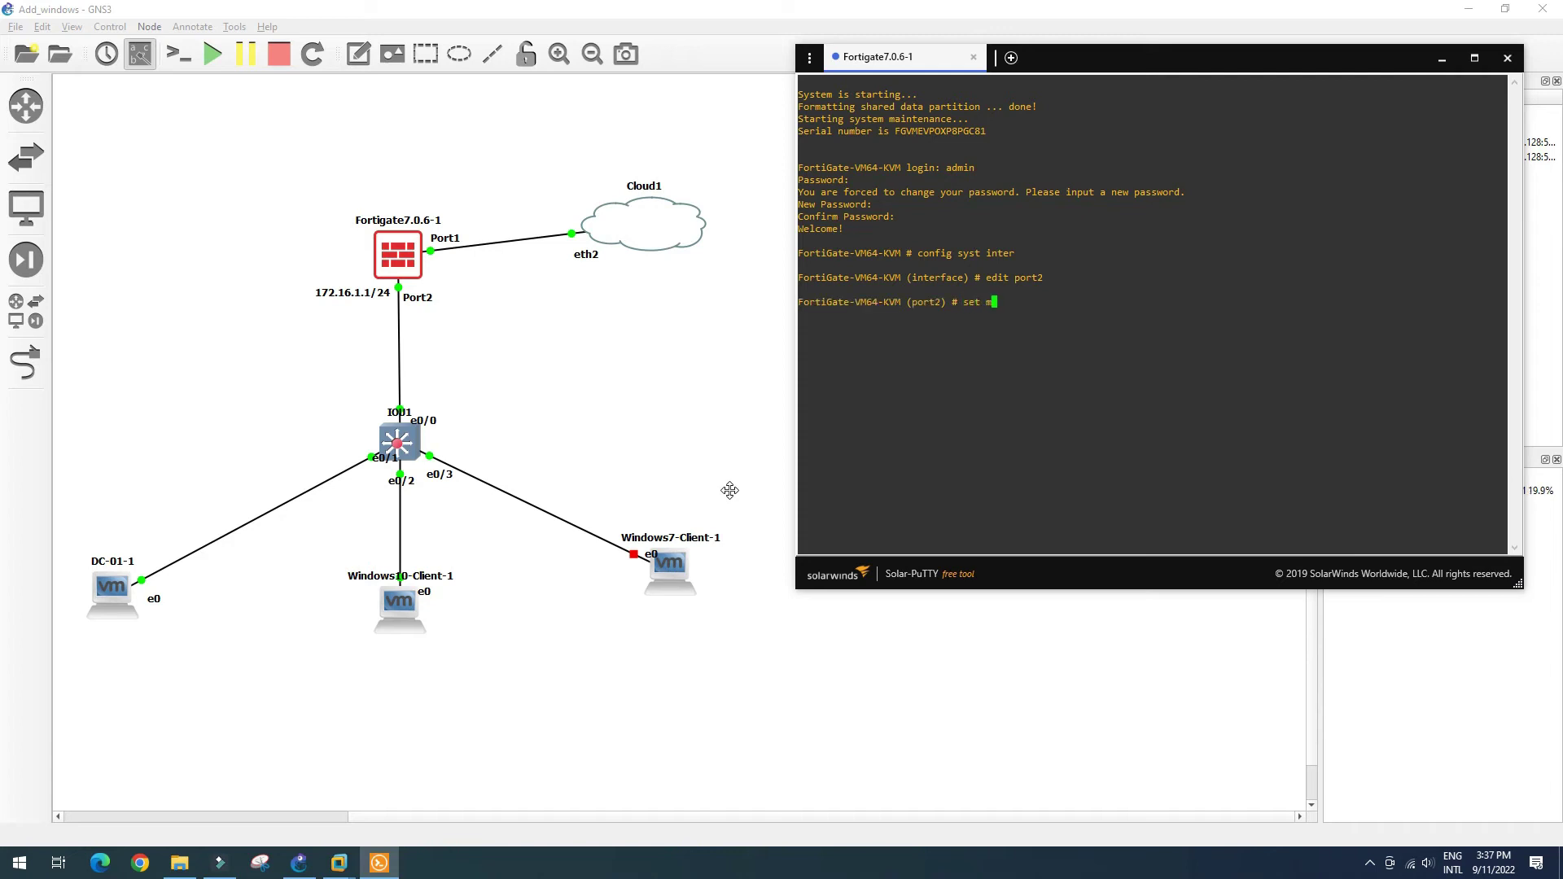
pyautogui.write('ode to s')
pyautogui.press('BackSpace')
pyautogui.press('BackSpace')
pyautogui.press('BackSpace')
pyautogui.press('BackSpace')
pyautogui.write('static')
pyautogui.press('Return')
pyautogui.write('set ip ')
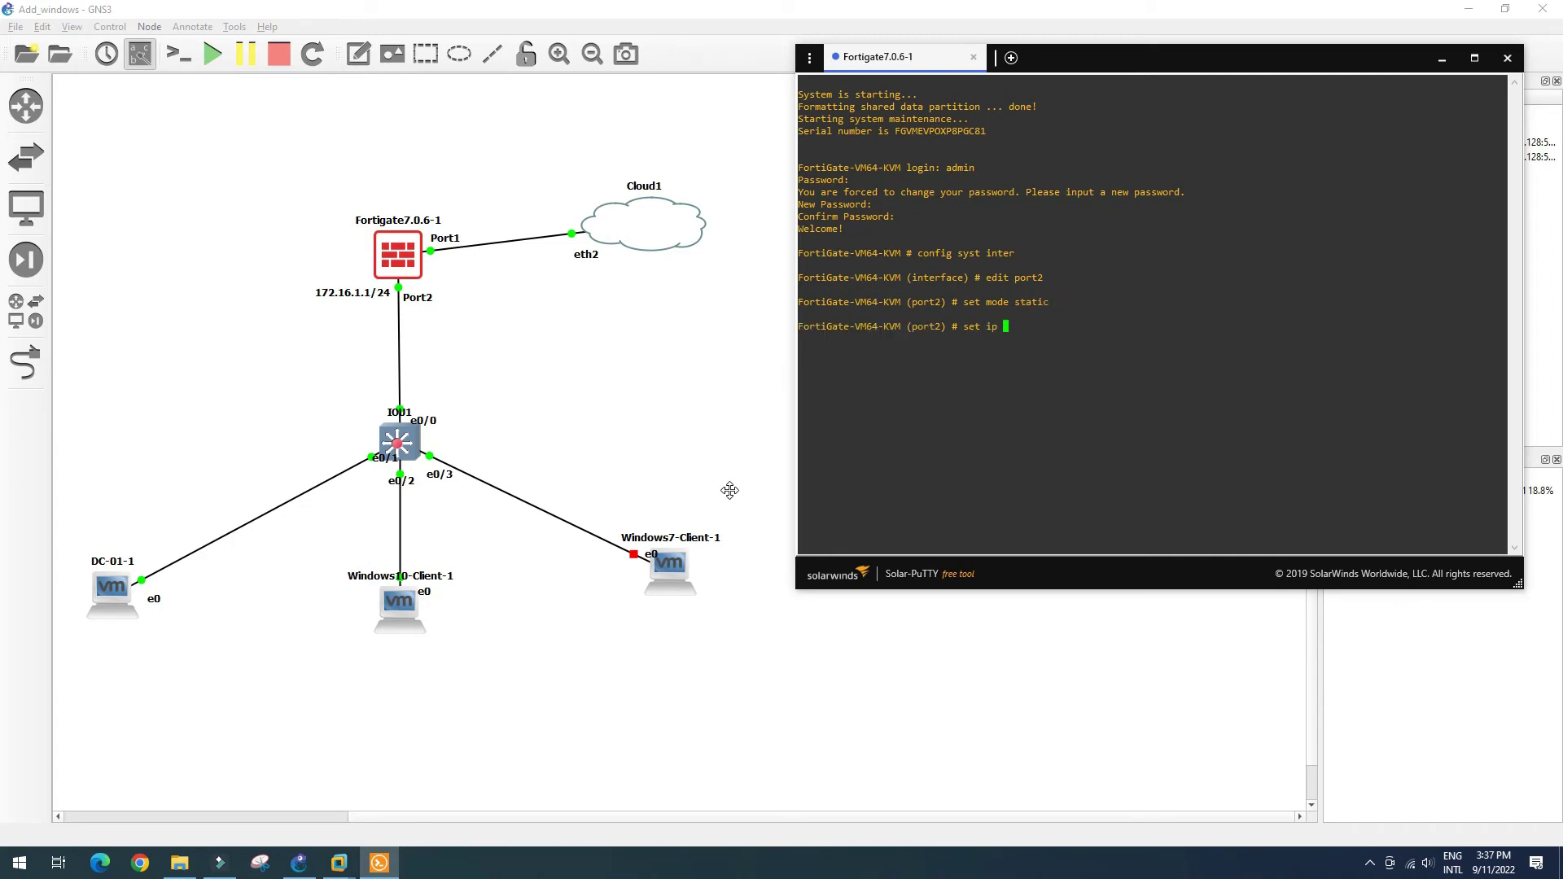
pyautogui.write('172.16.1.1/24')
pyautogui.press('Return')
# Allow ping, http and https access on port2 and end the configuration.
pyautogui.write('set all')
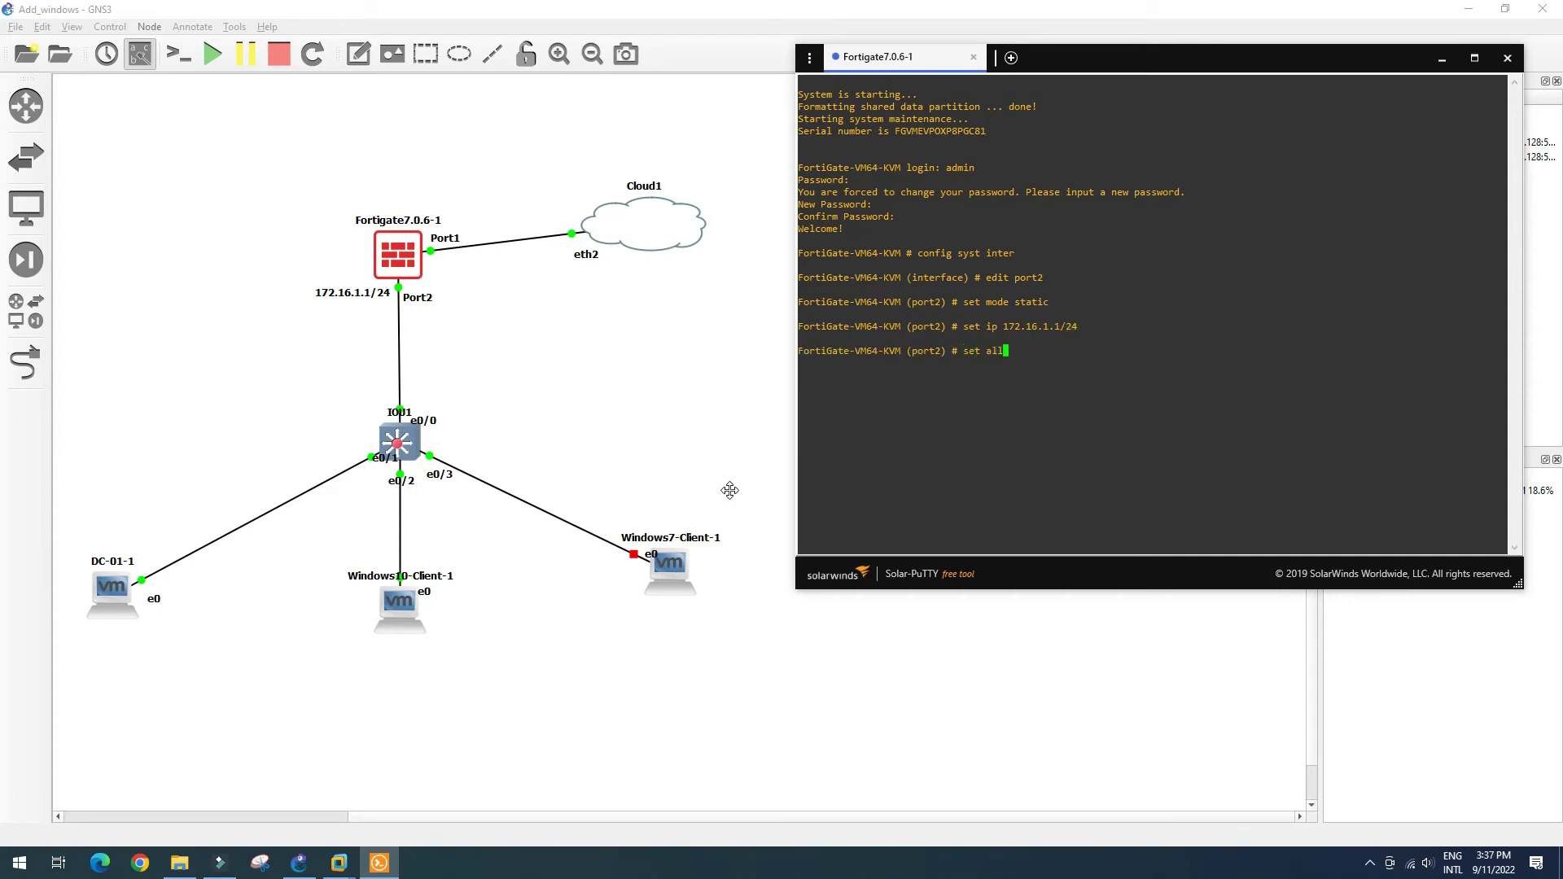
pyautogui.press('Tab')
pyautogui.write('ping http https')
pyautogui.press('Return')
pyautogui.write('end')
pyautogui.press('Return')
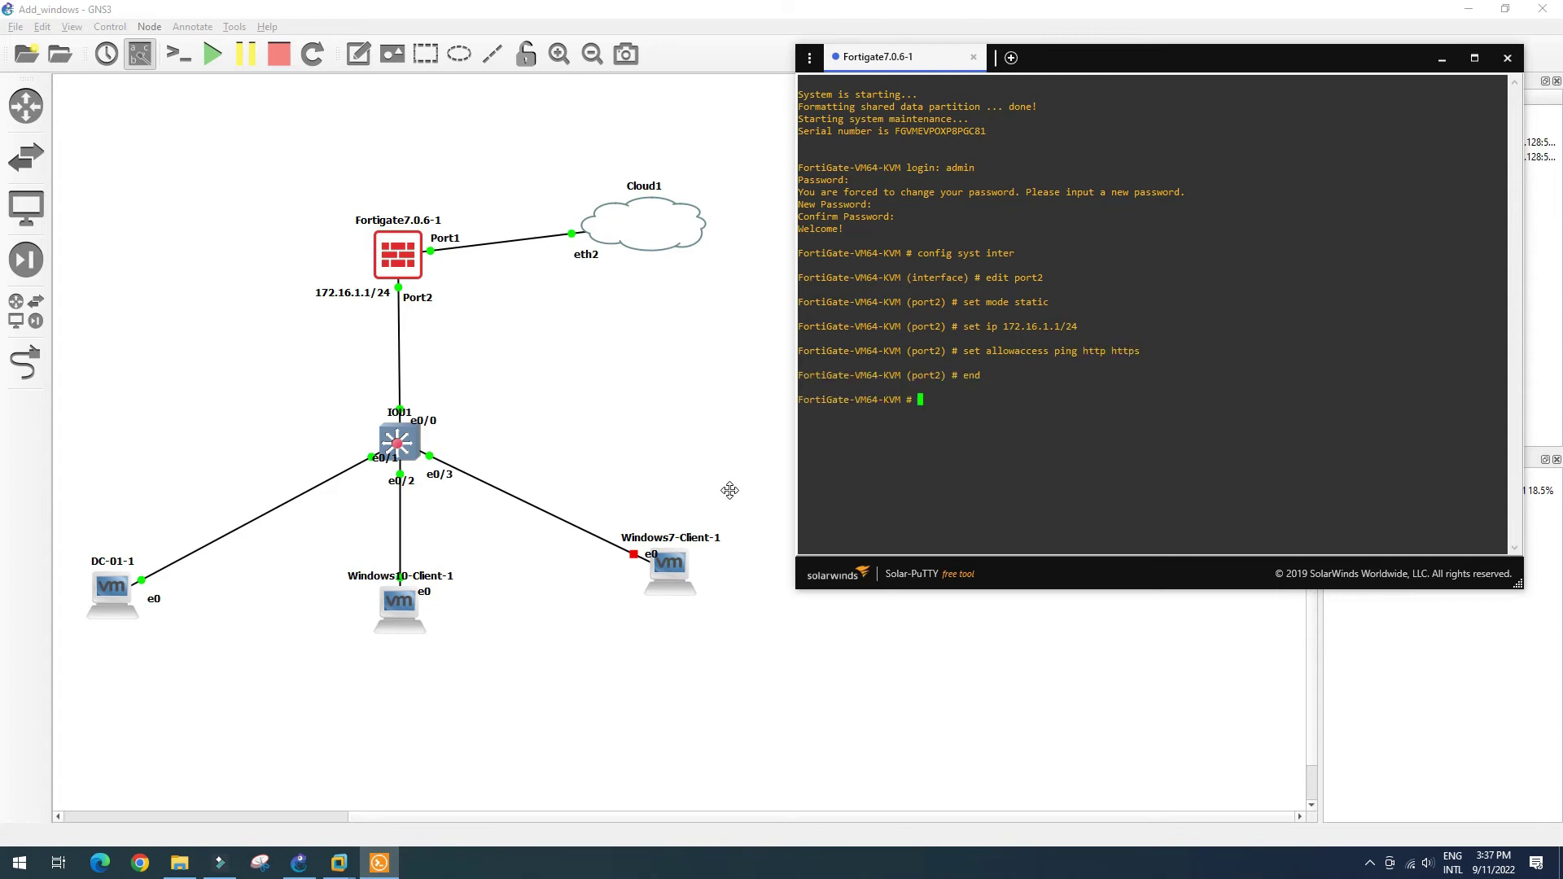
# Verify port2's address with 'sh syst inte', then return to GNS3.
pyautogui.write('sh syst inte')
pyautogui.press('Return')
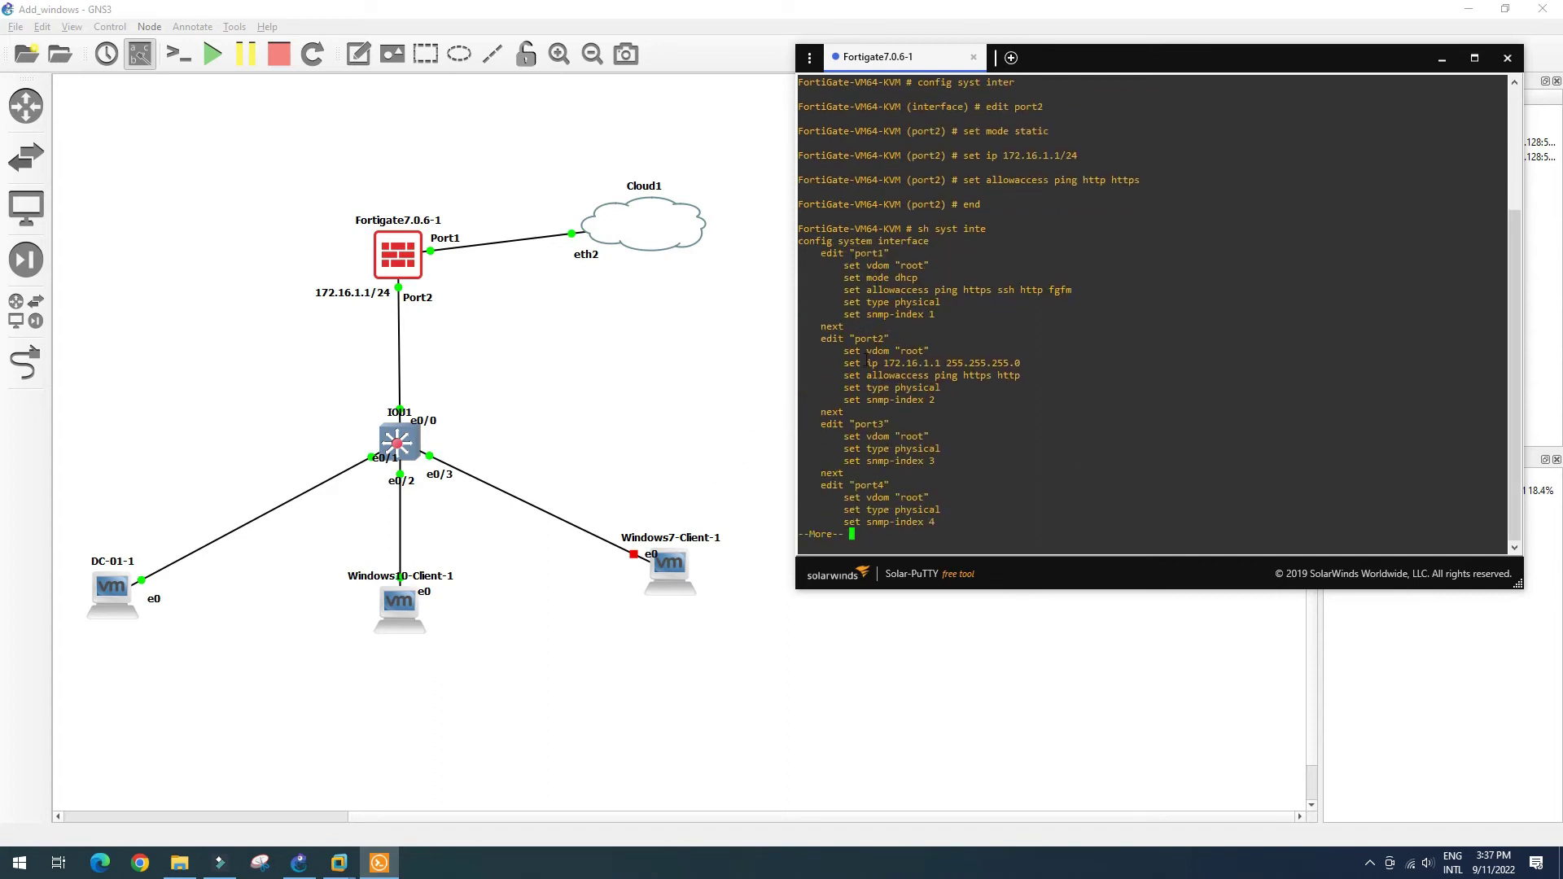
pyautogui.moveTo(845, 363); pyautogui.dragTo(1024, 363)
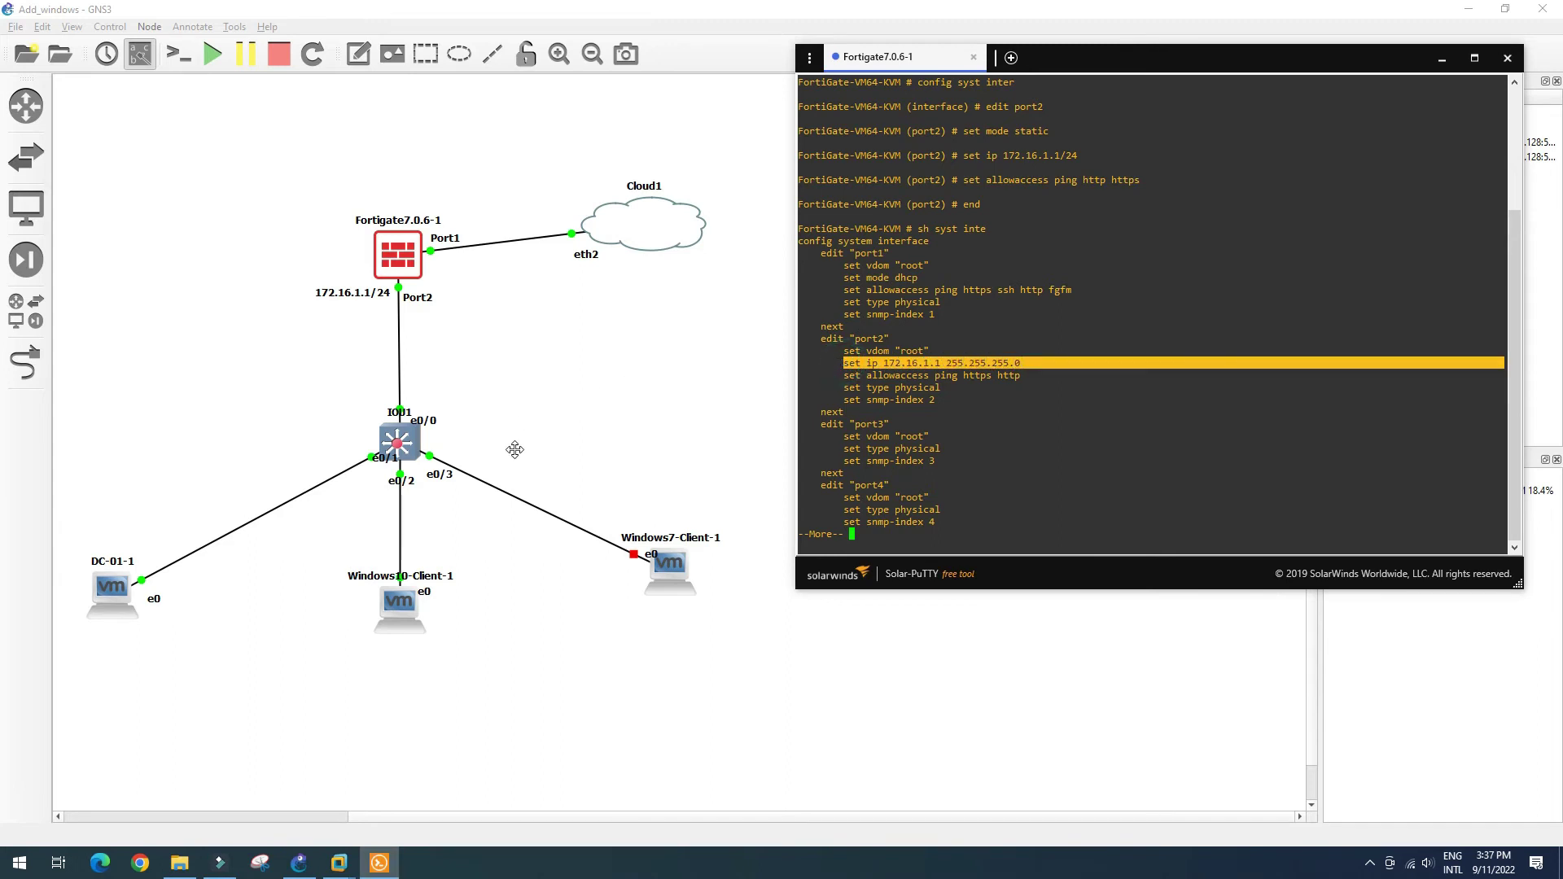
pyautogui.click(533, 360)
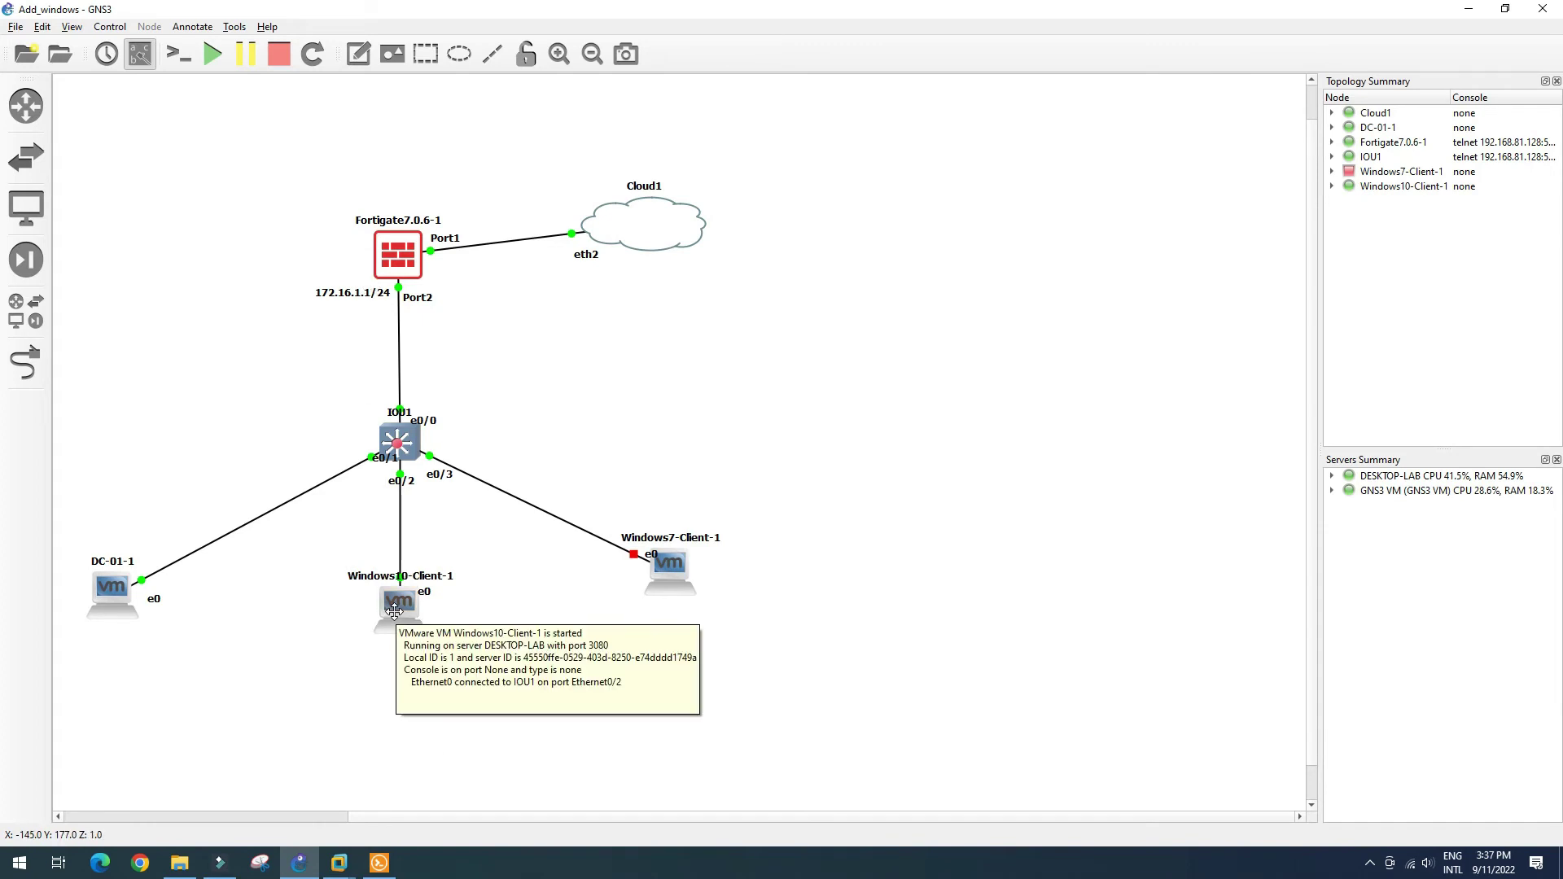
# Switch to the Windows10-Client VM in VMware and open its Ethernet network settings.
pyautogui.click(346, 872)
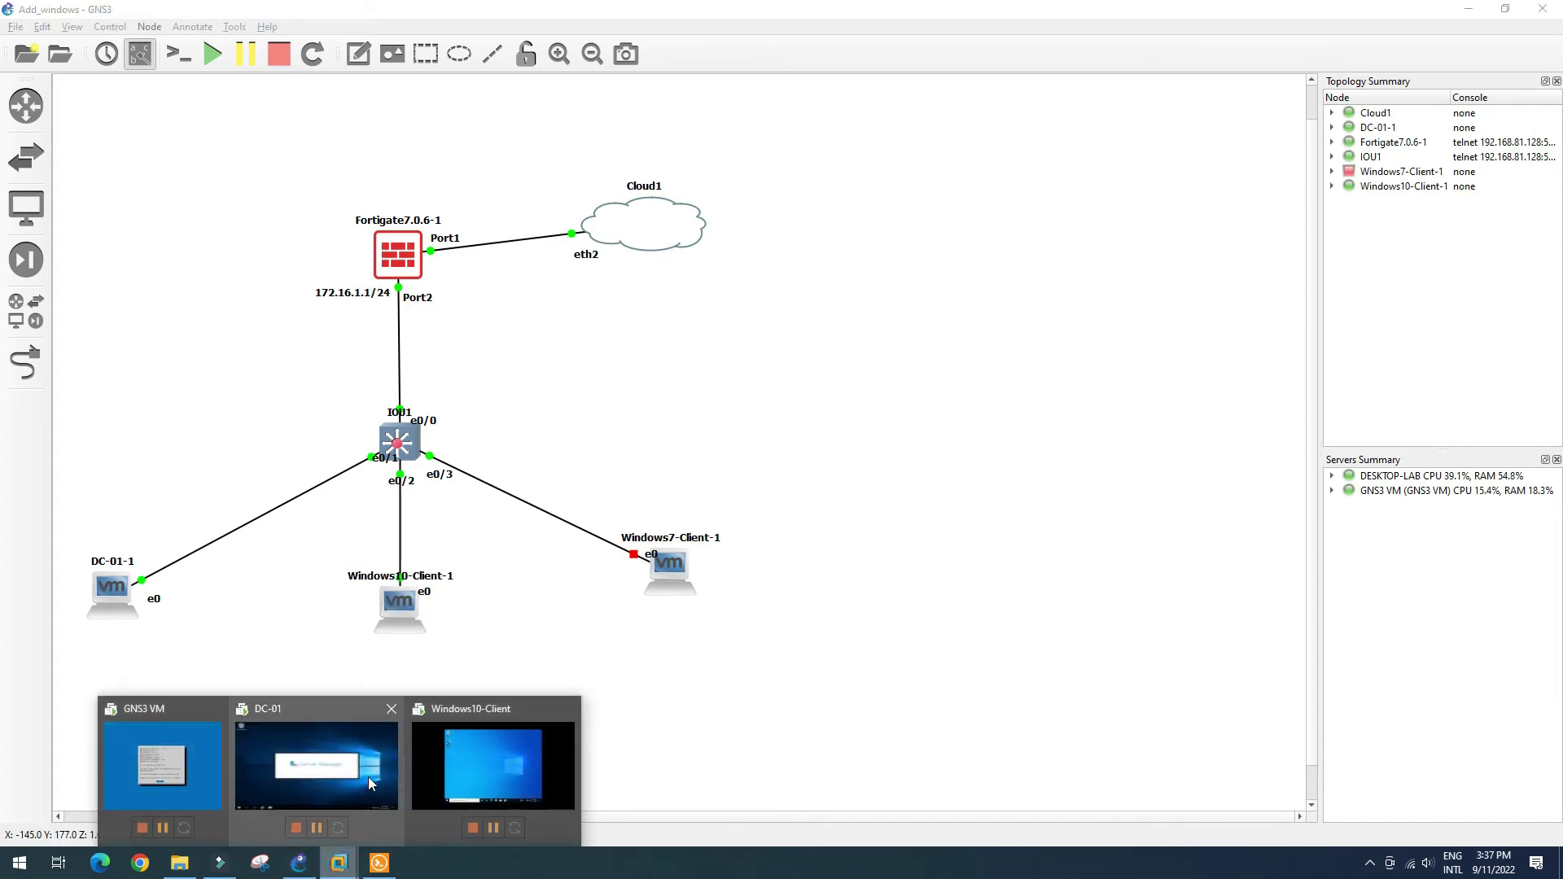
pyautogui.click(324, 775)
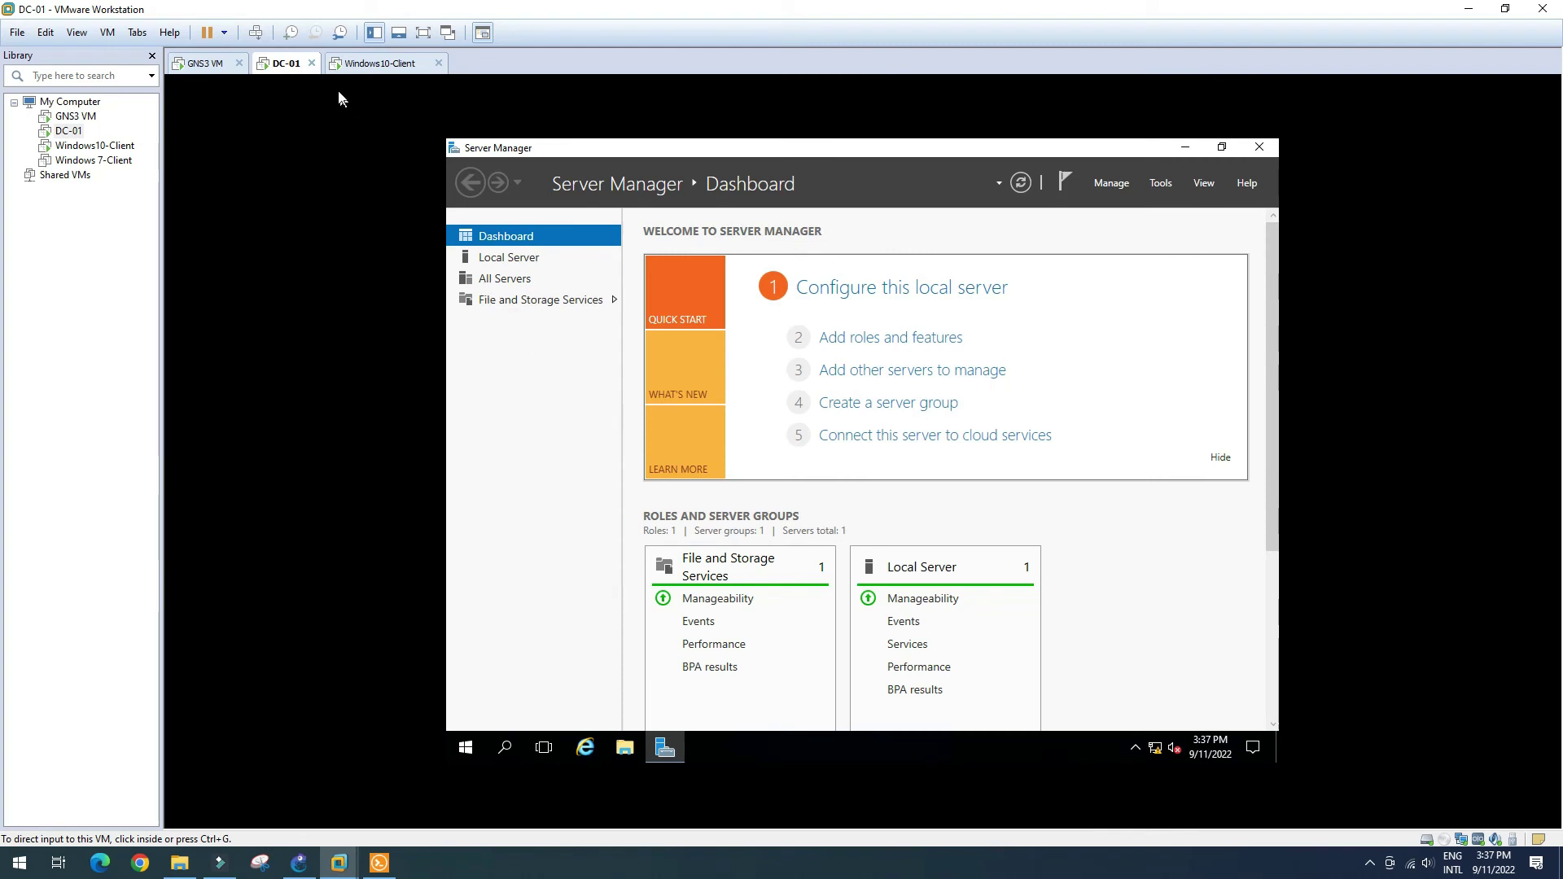
pyautogui.click(370, 65)
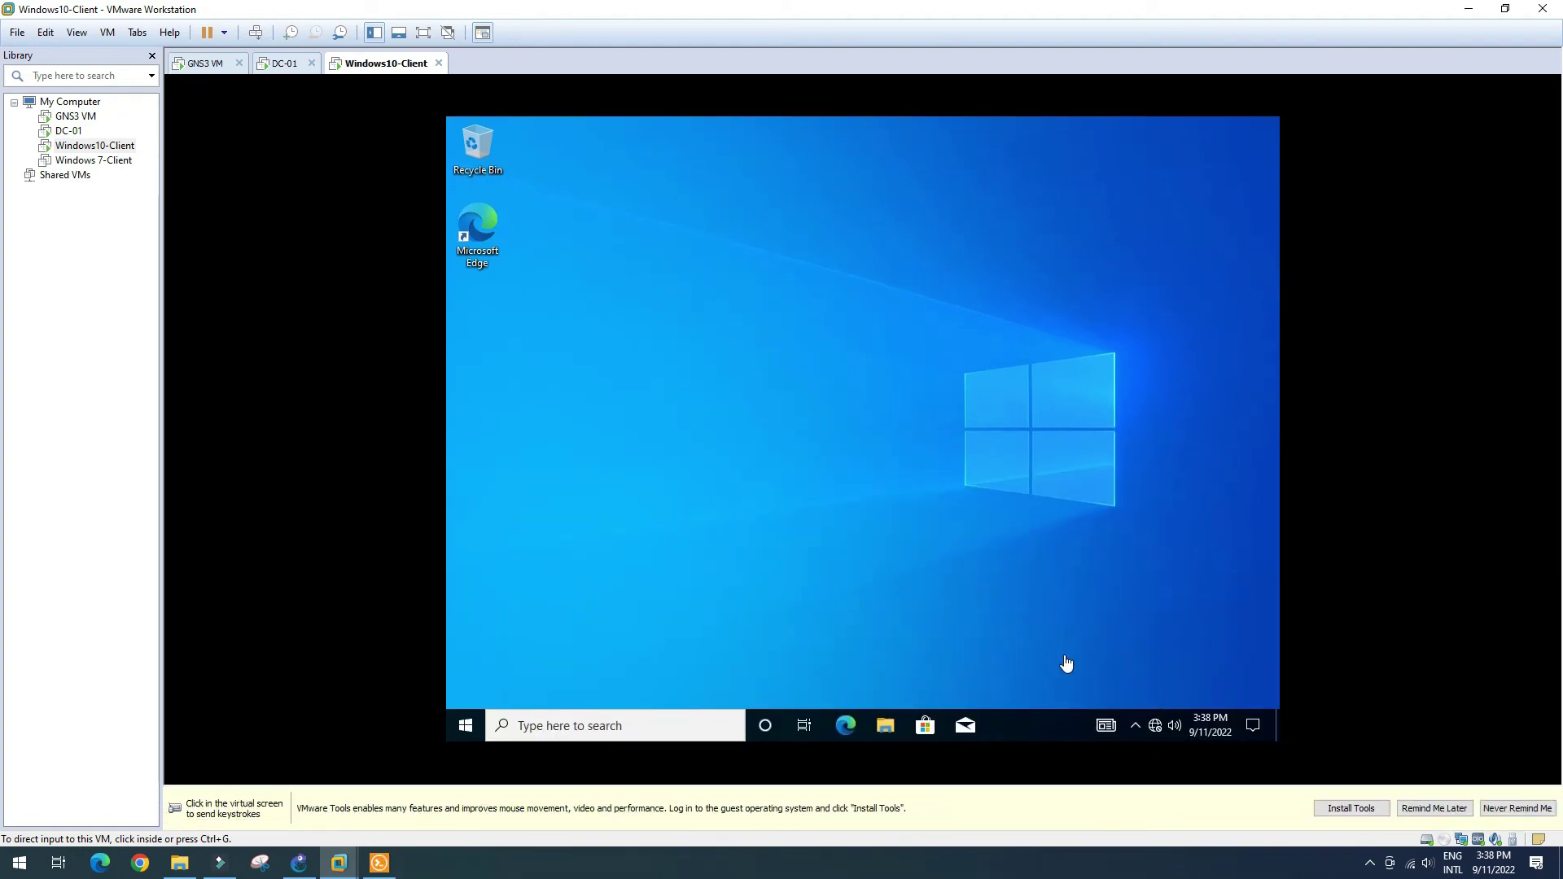
pyautogui.click(1155, 730)
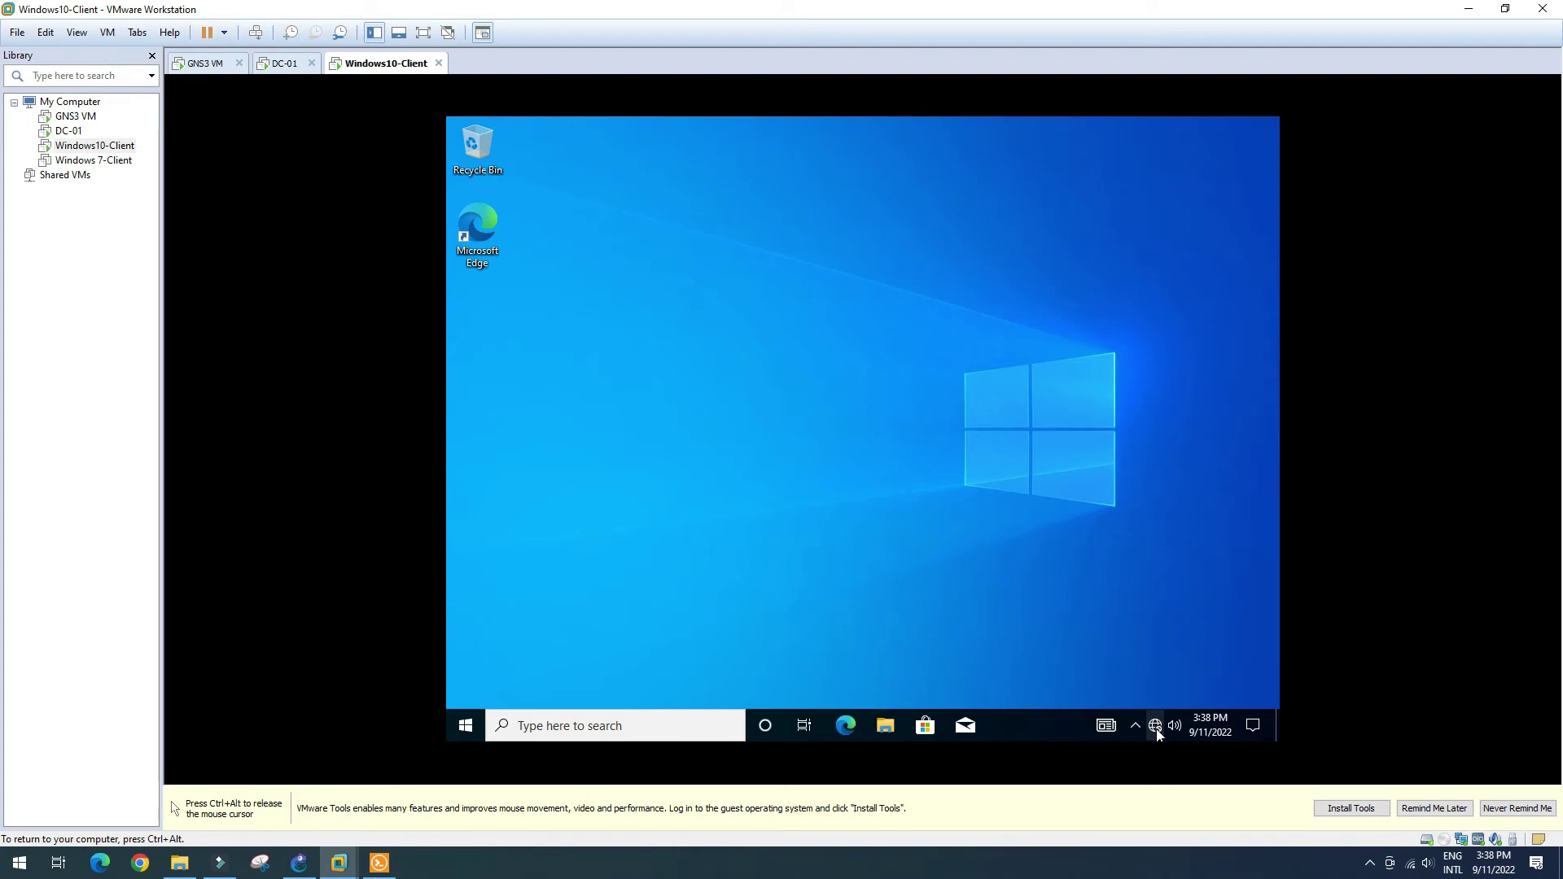
pyautogui.rightClick(1158, 733)
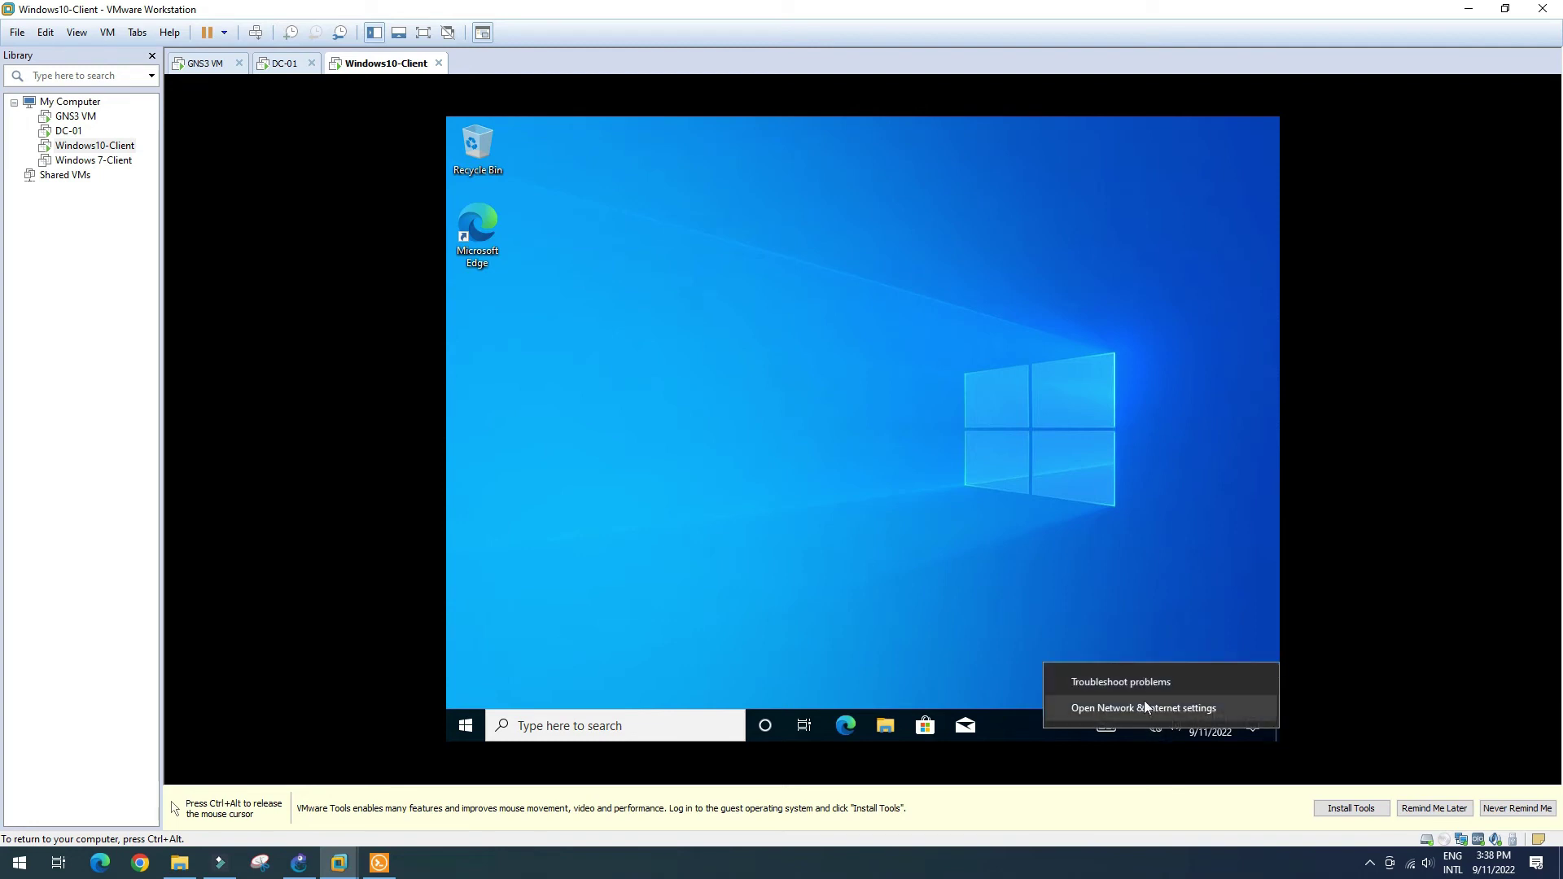
pyautogui.click(1146, 705)
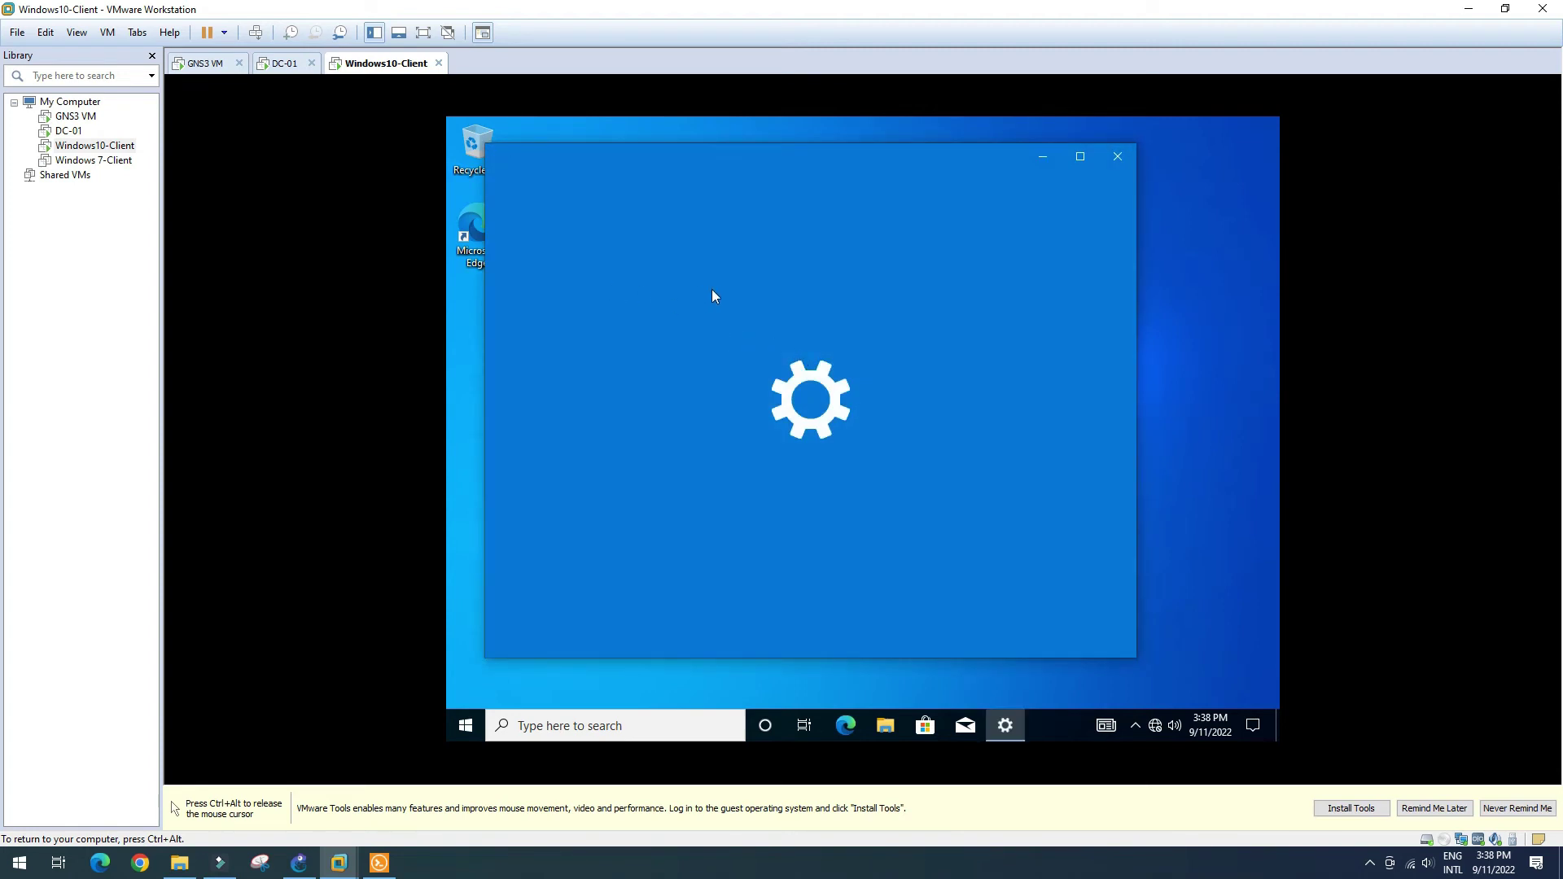
pyautogui.click(535, 376)
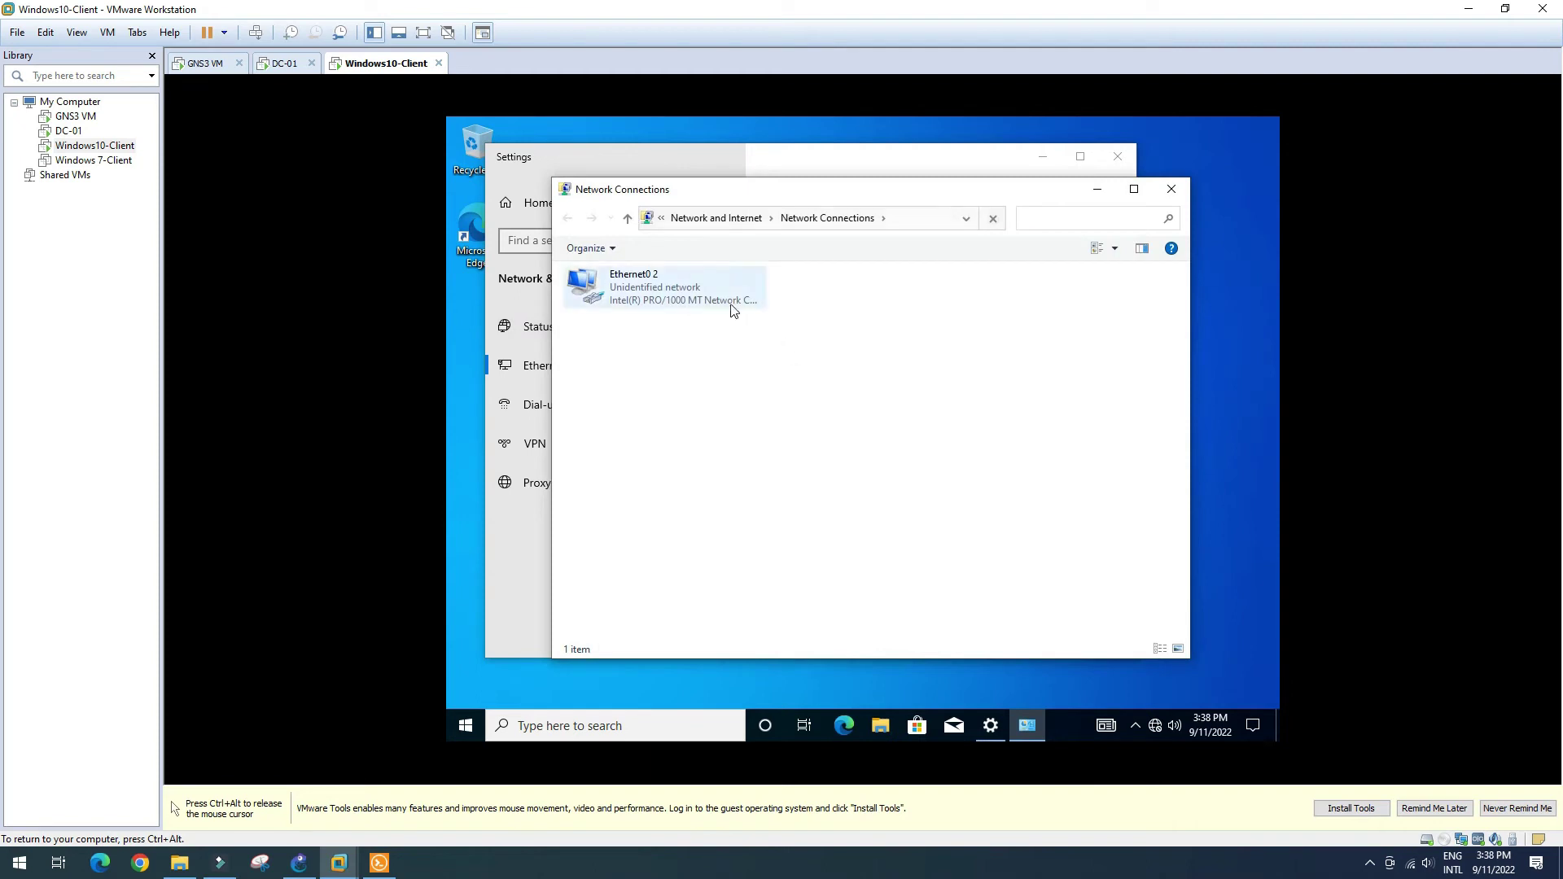
# Set Ethernet0 2's IPv4 to static 172.16.1.2 with mask 255.255.255.0.
pyautogui.doubleClick(699, 295)
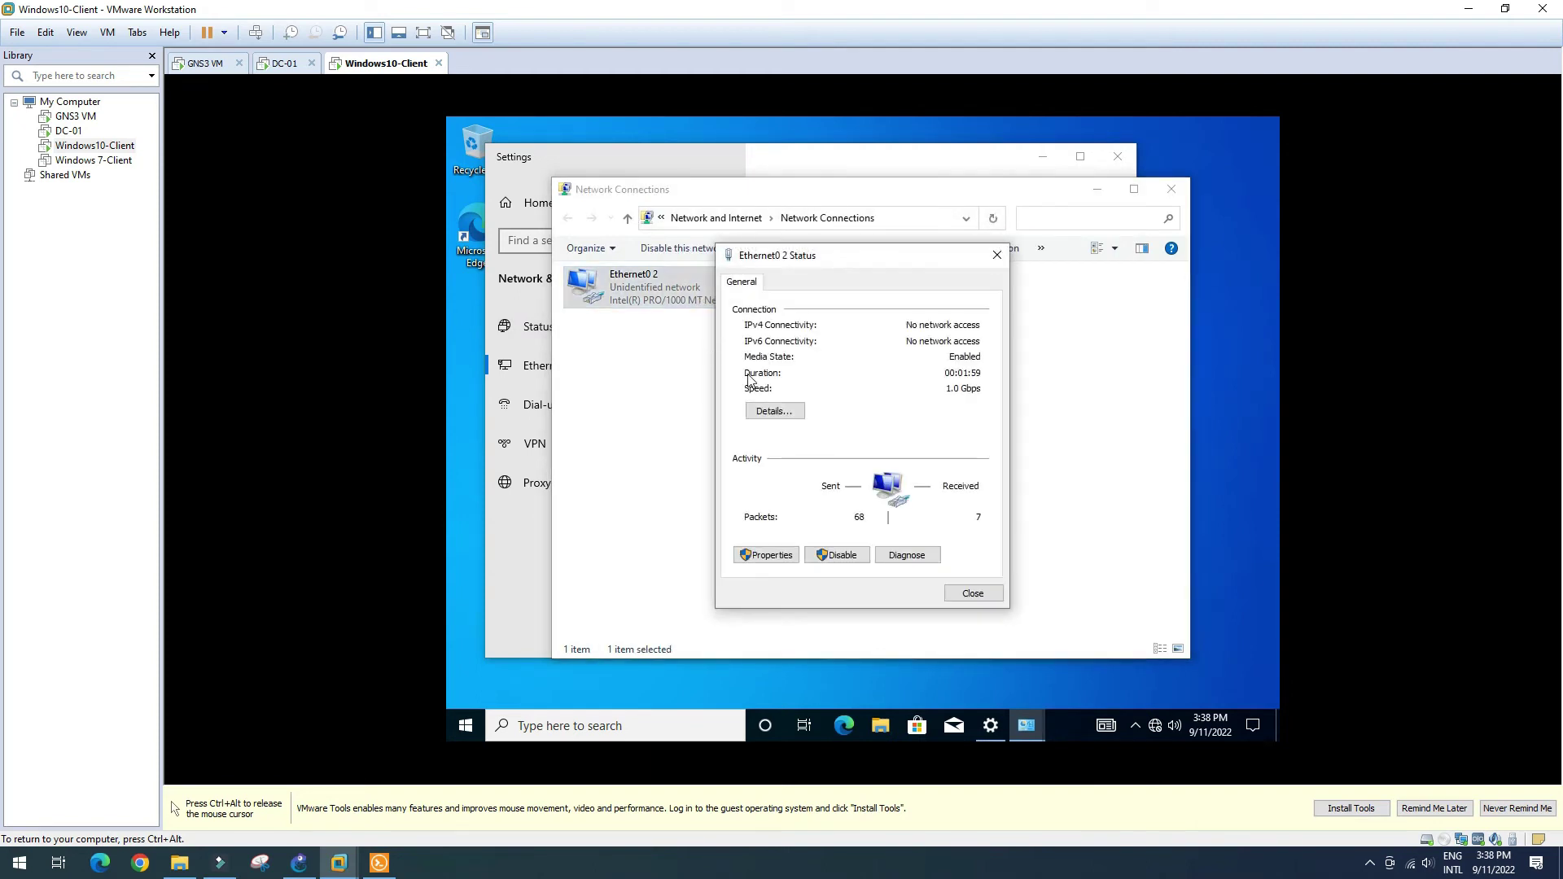
pyautogui.click(771, 415)
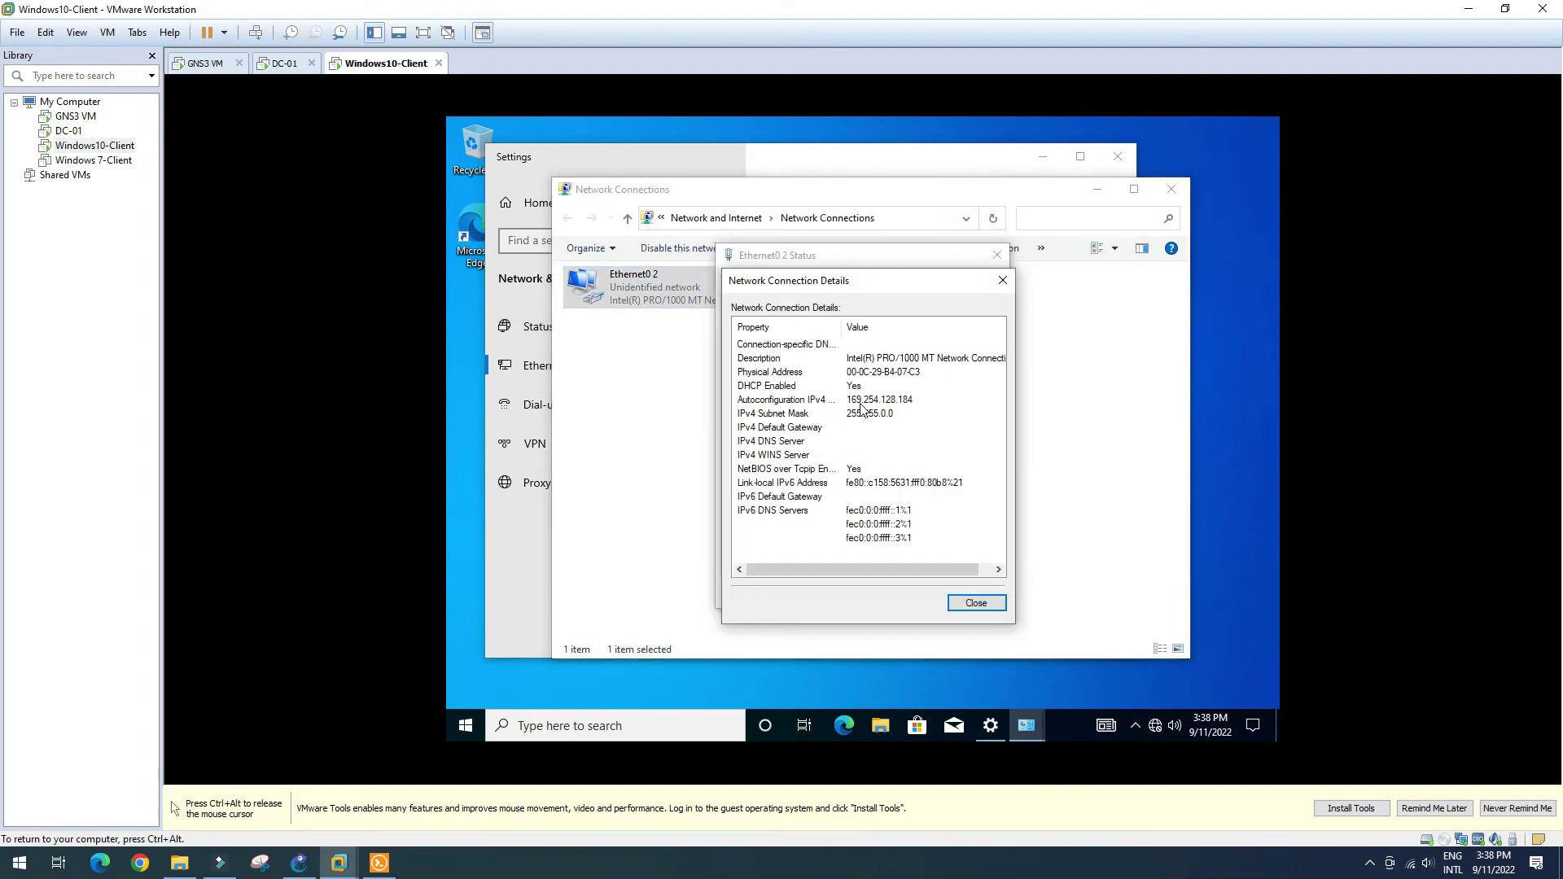
pyautogui.click(976, 602)
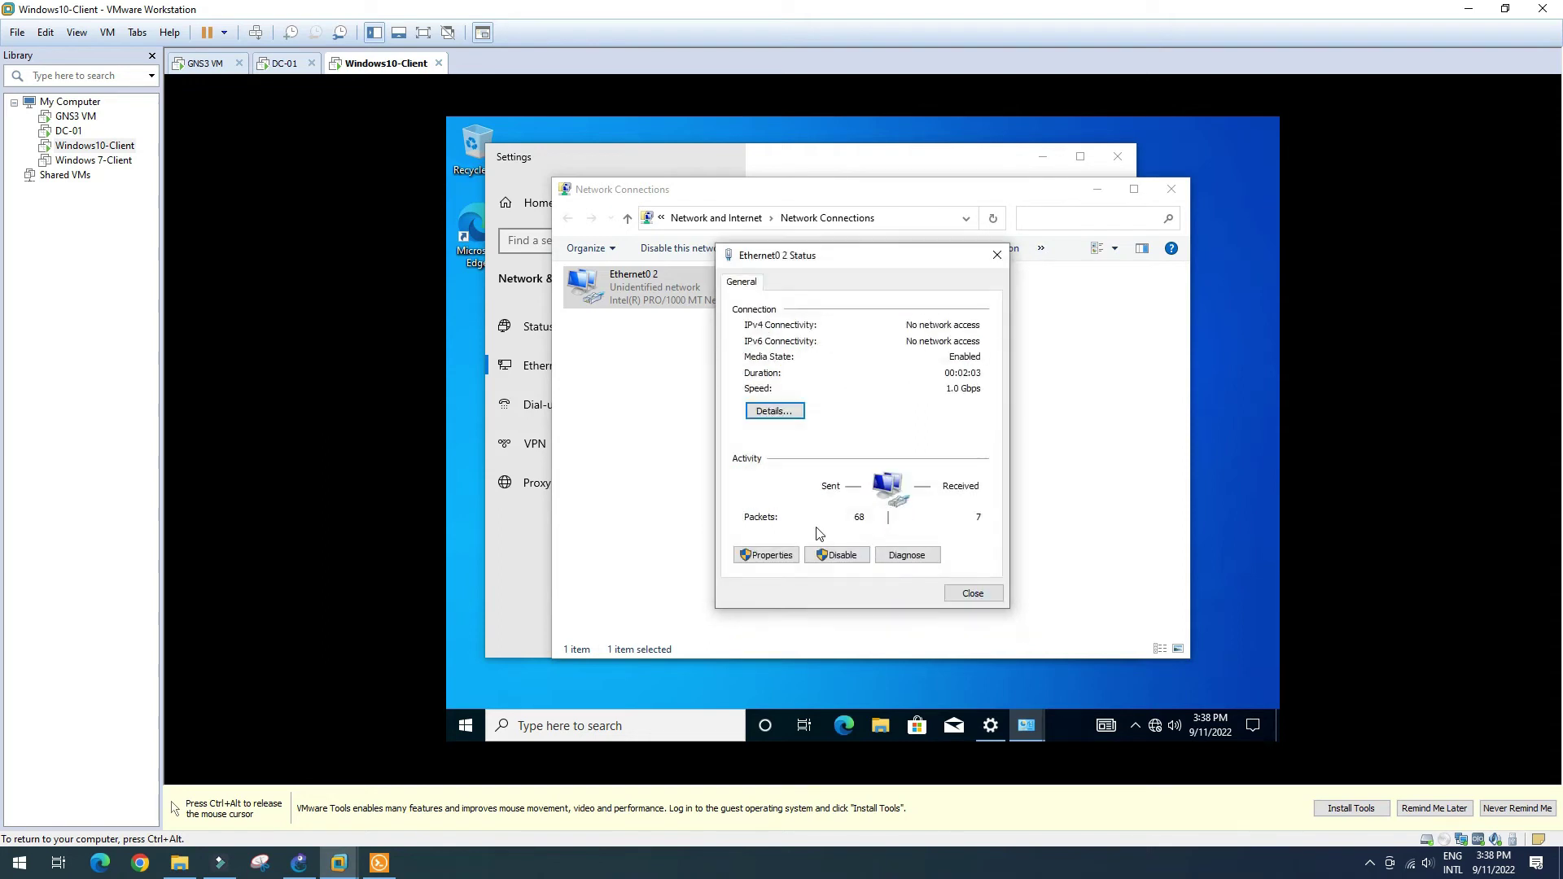
pyautogui.click(778, 556)
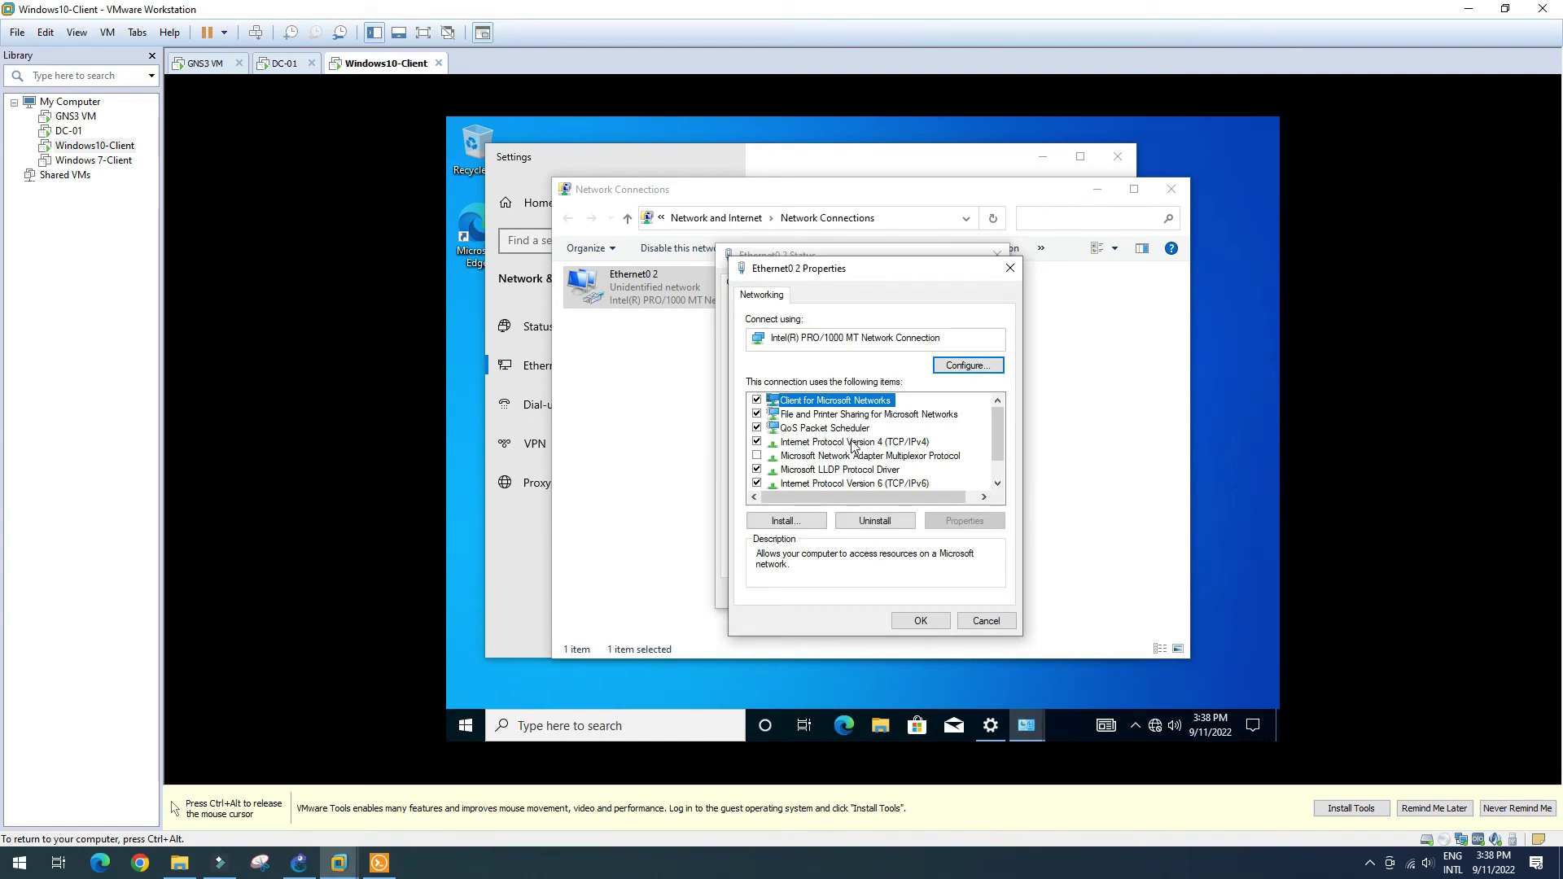
pyautogui.doubleClick(852, 441)
pyautogui.click(823, 448)
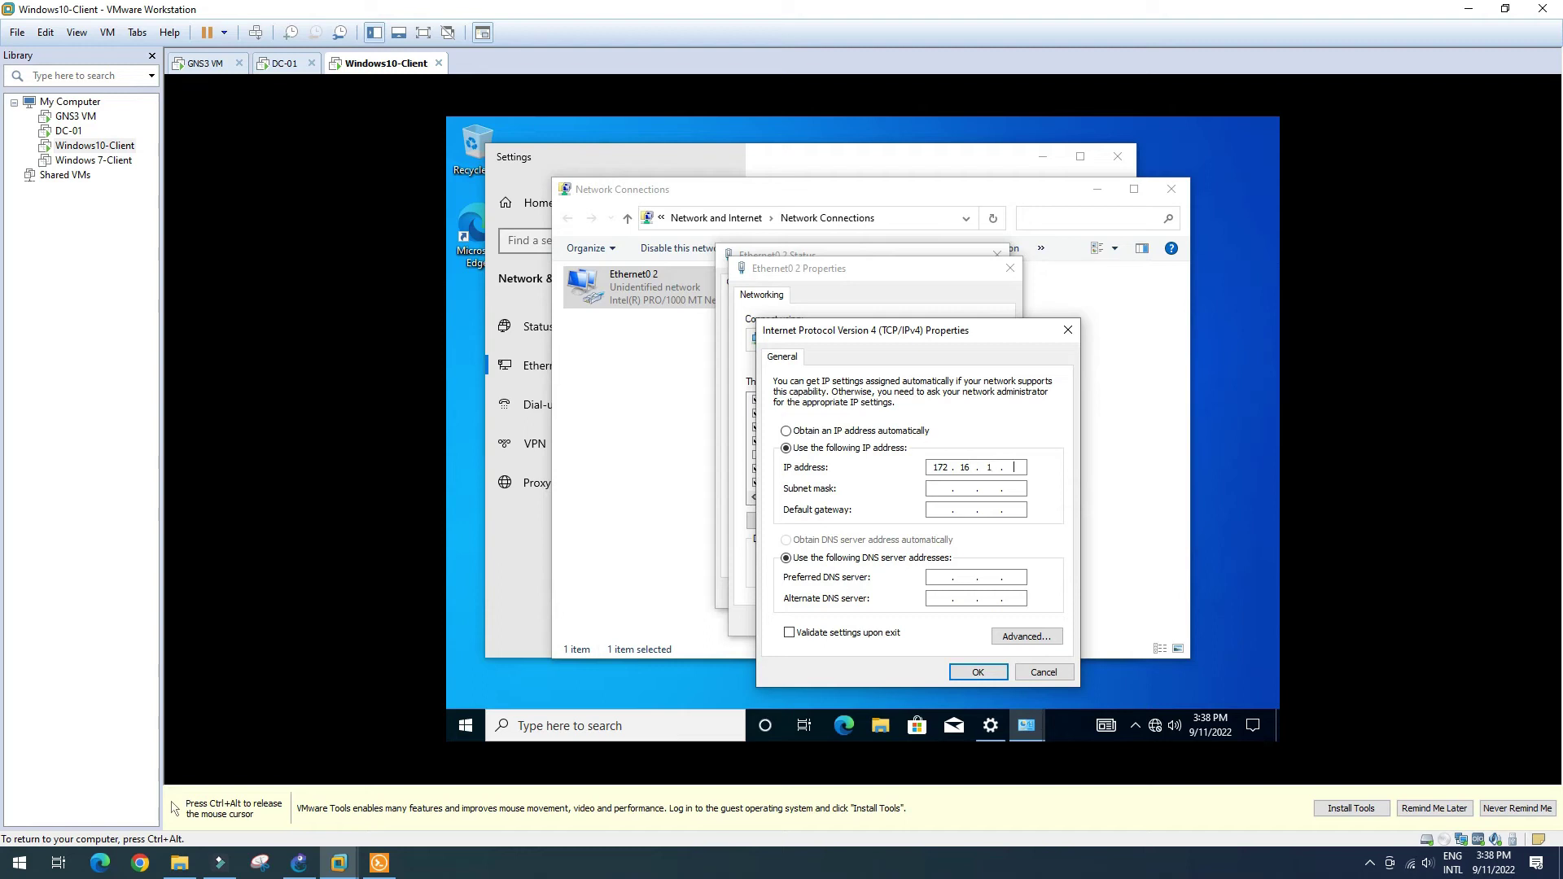
pyautogui.press('Tab')
pyautogui.click(976, 671)
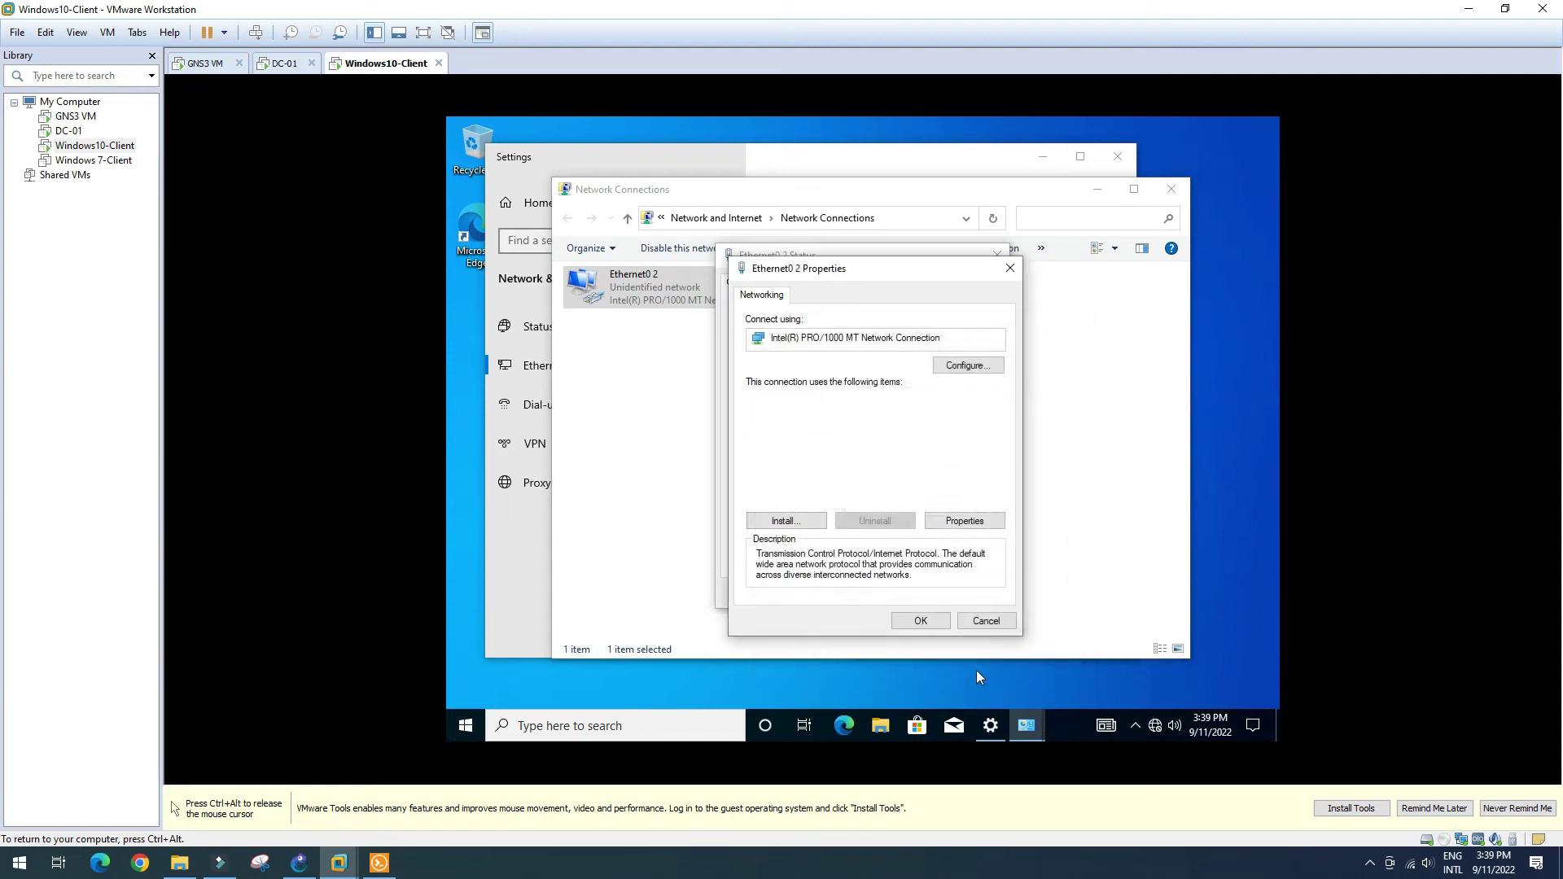
pyautogui.click(931, 624)
pyautogui.click(986, 597)
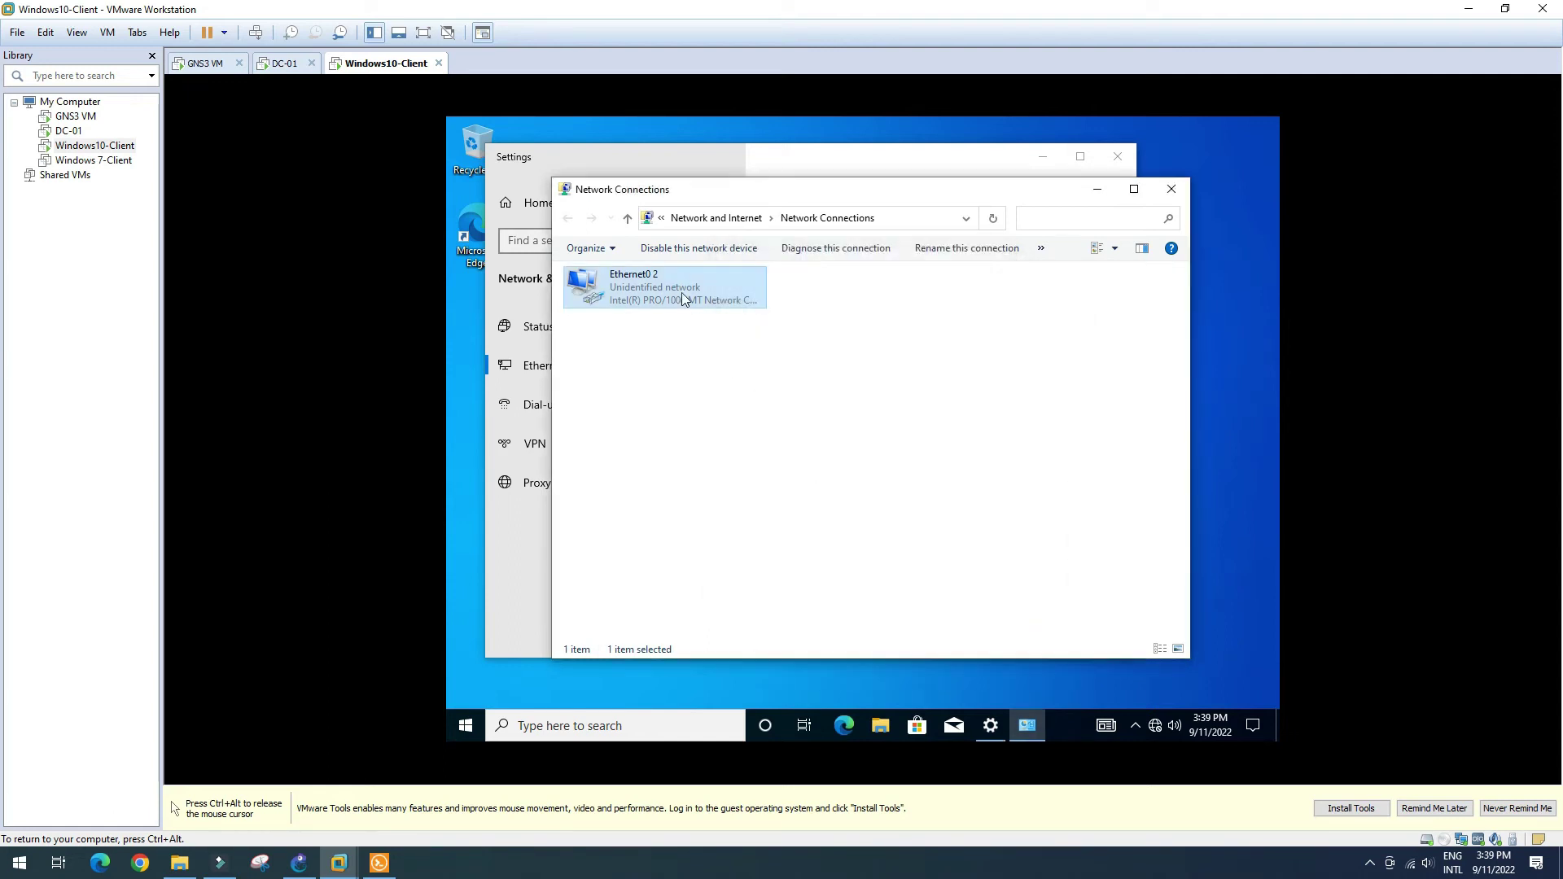
# Check the new address in connection details, then disable and re-enable Ethernet0 2.
pyautogui.doubleClick(683, 298)
pyautogui.click(774, 410)
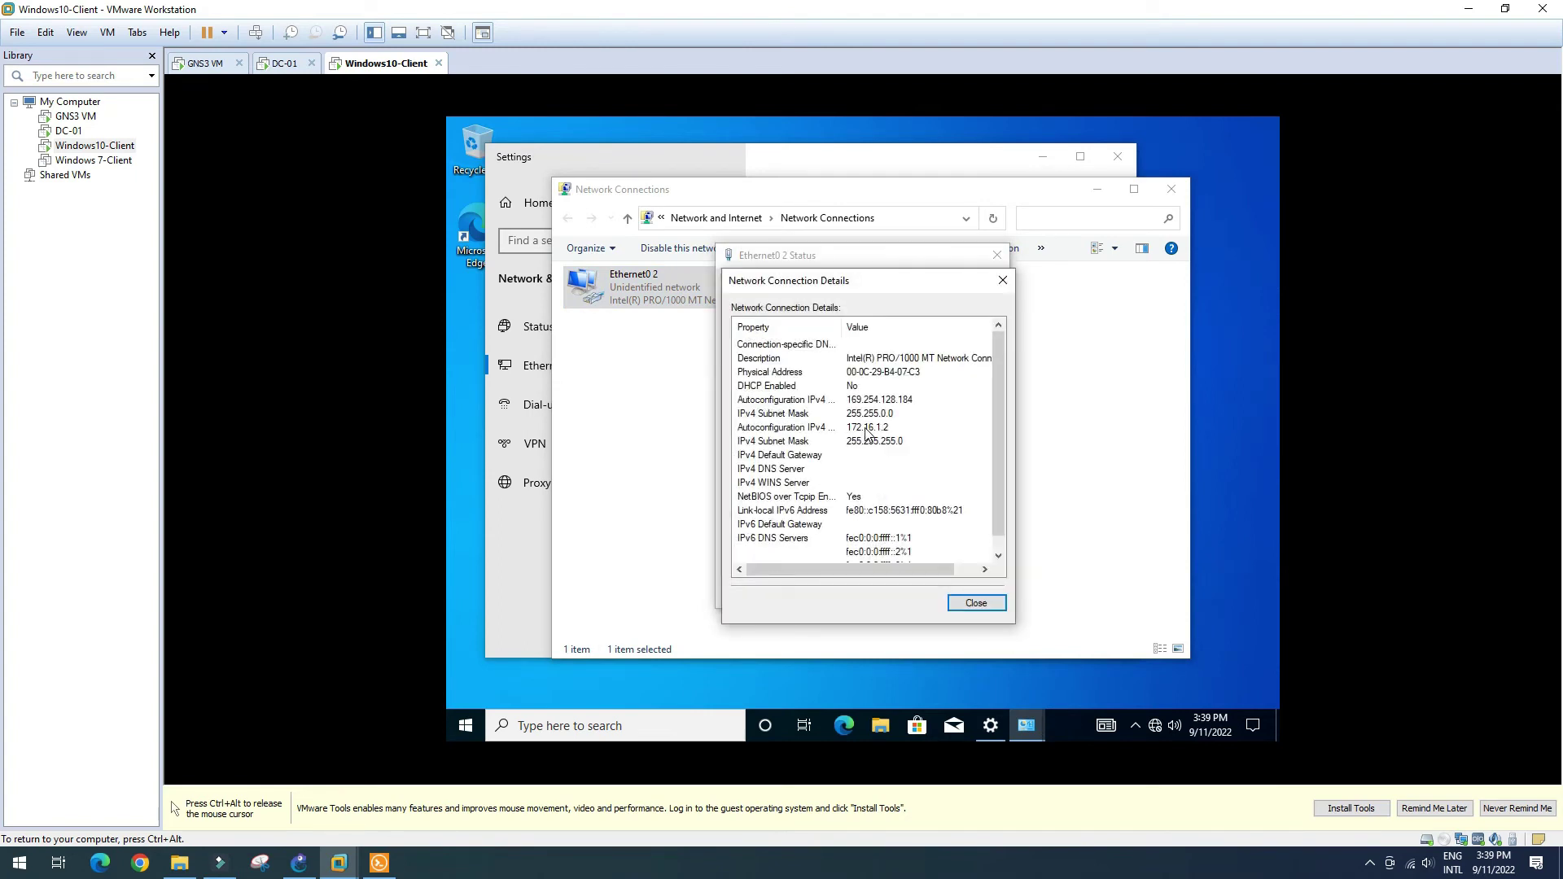
pyautogui.click(976, 602)
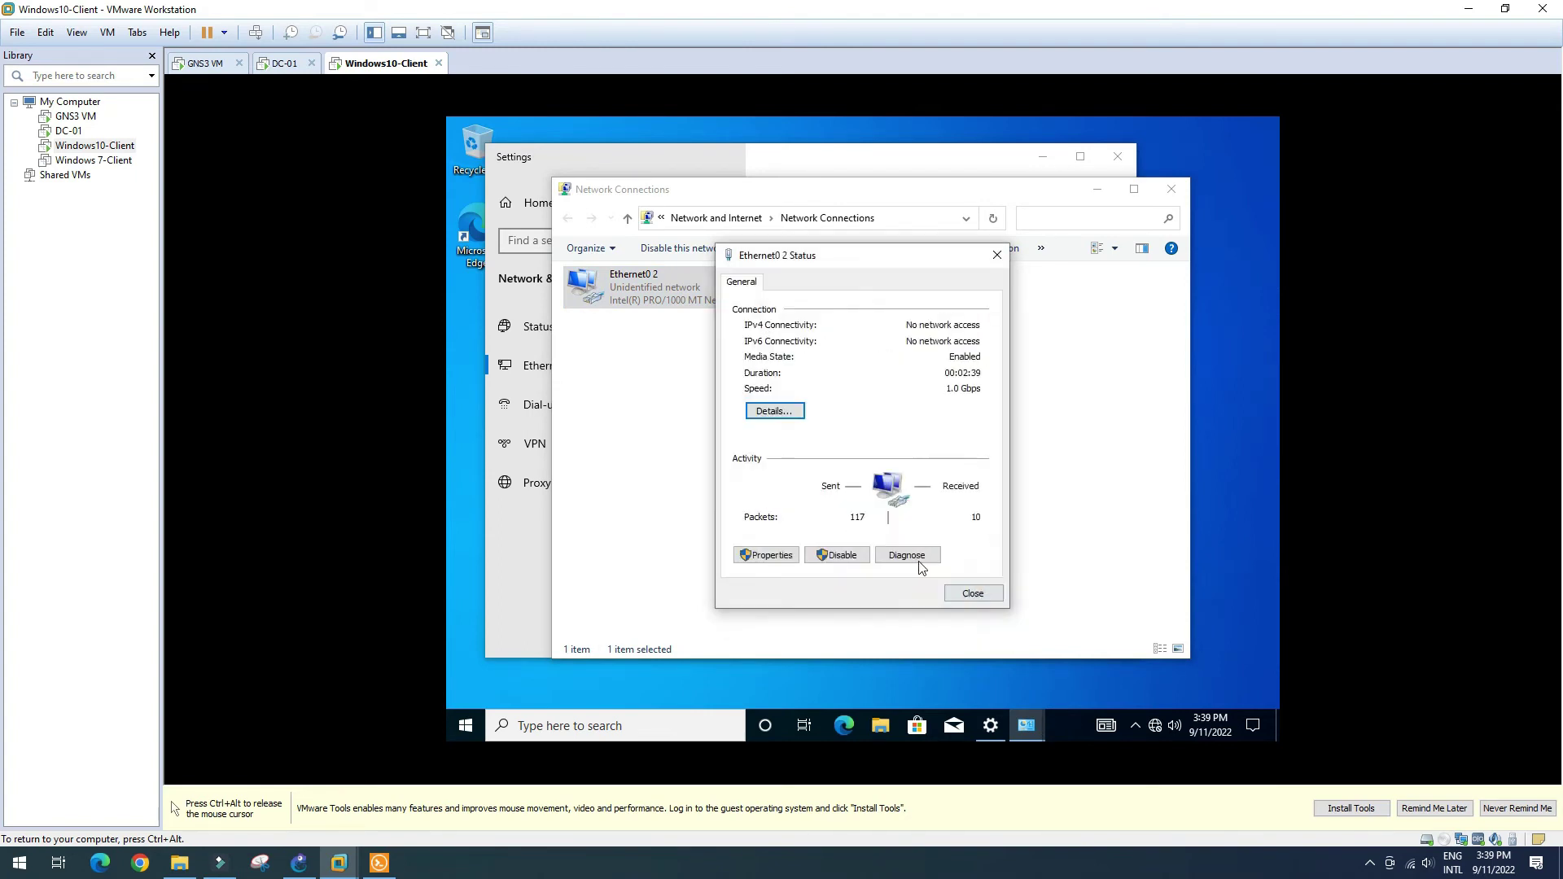
pyautogui.click(973, 593)
pyautogui.rightClick(684, 292)
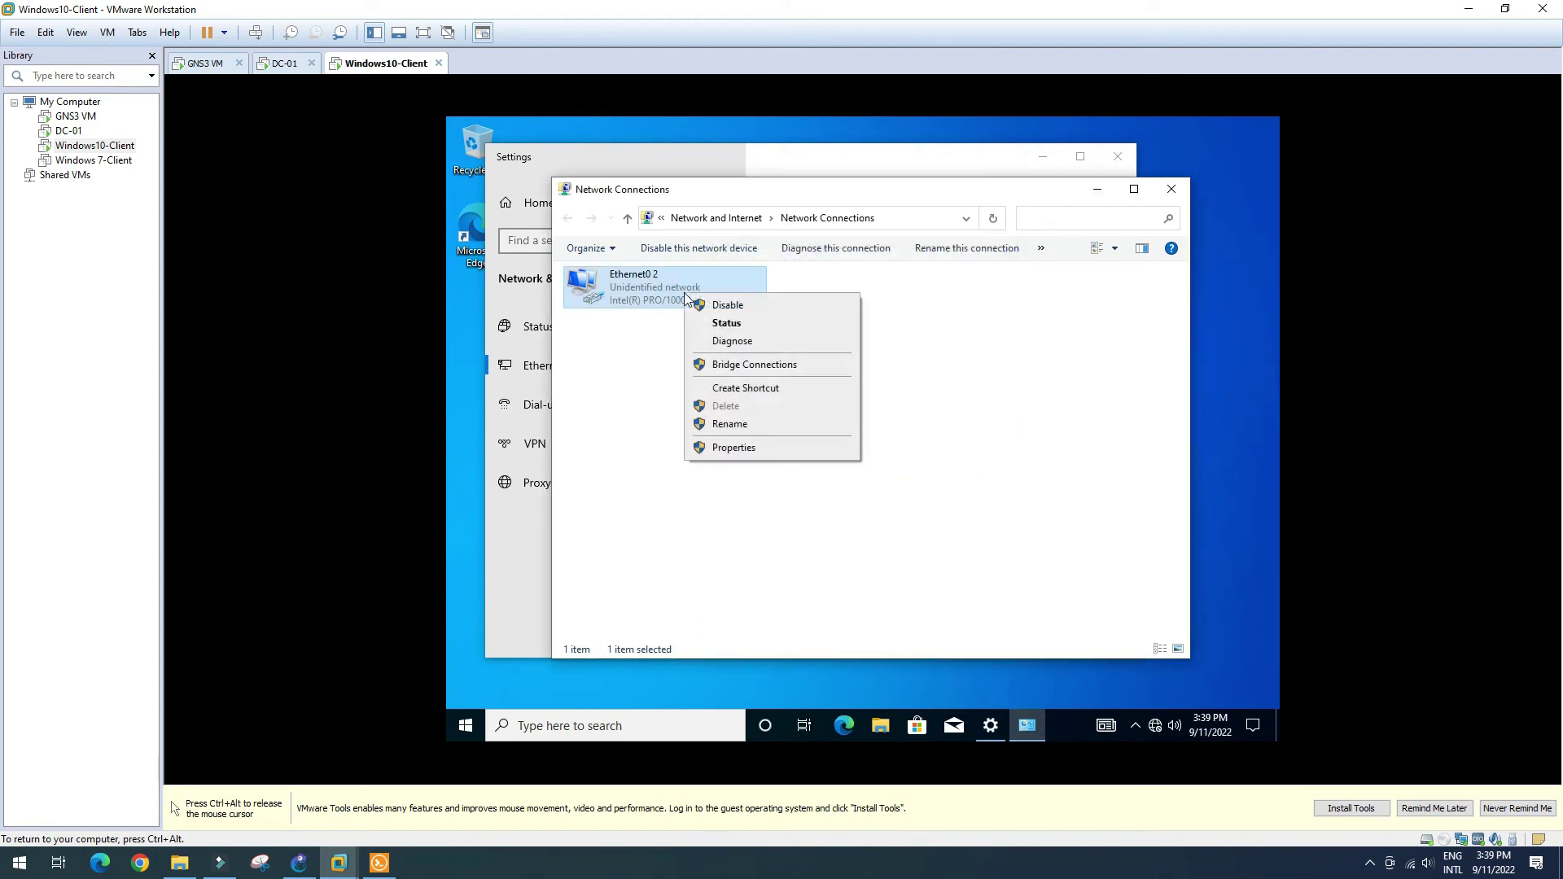
pyautogui.click(716, 308)
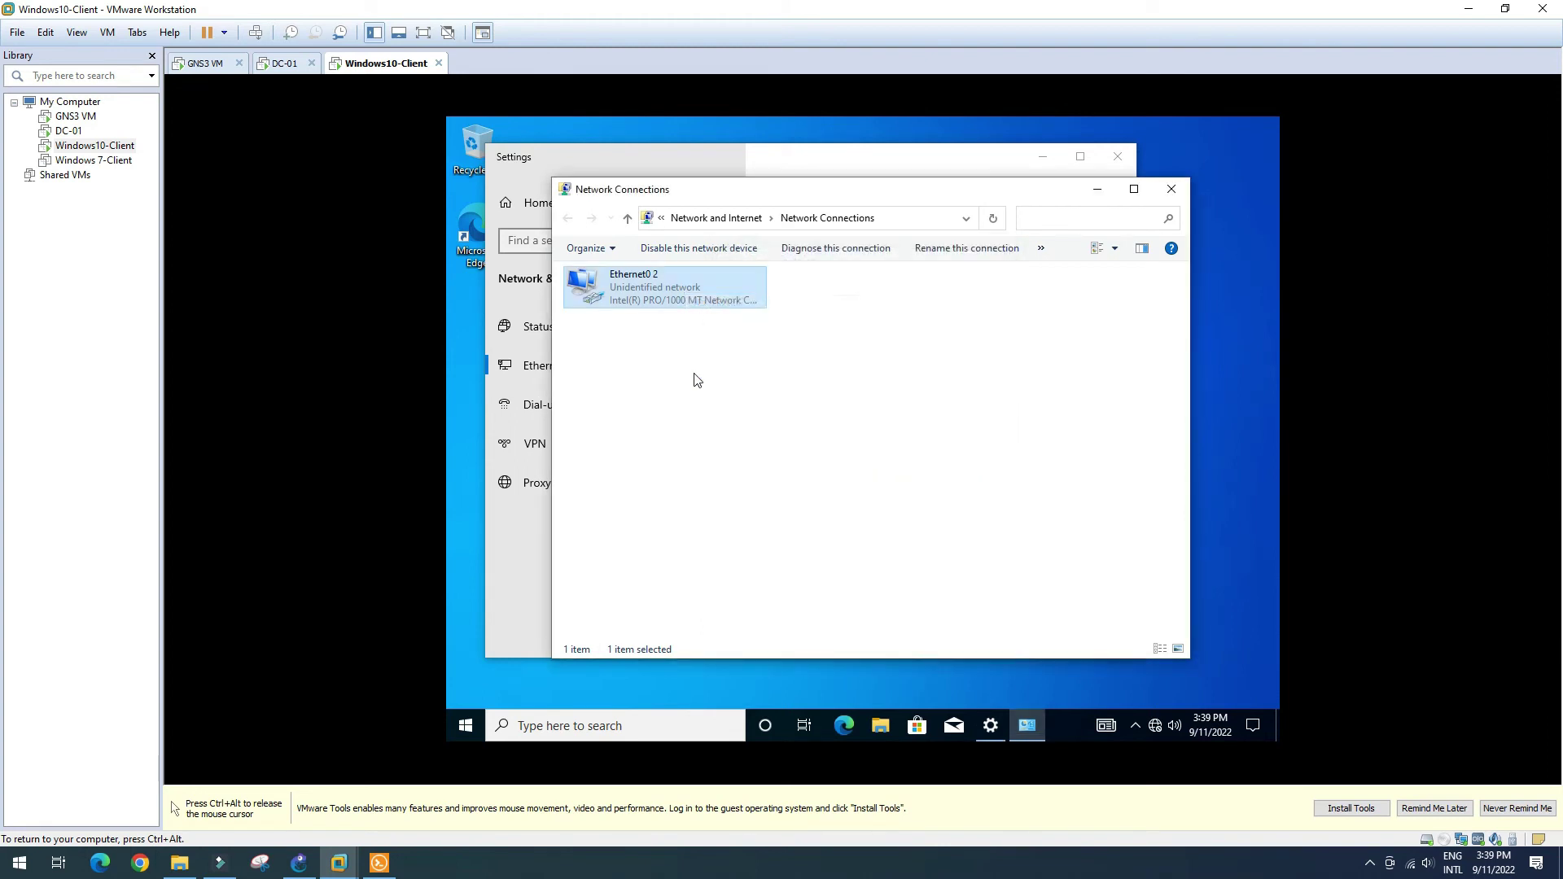
pyautogui.doubleClick(664, 293)
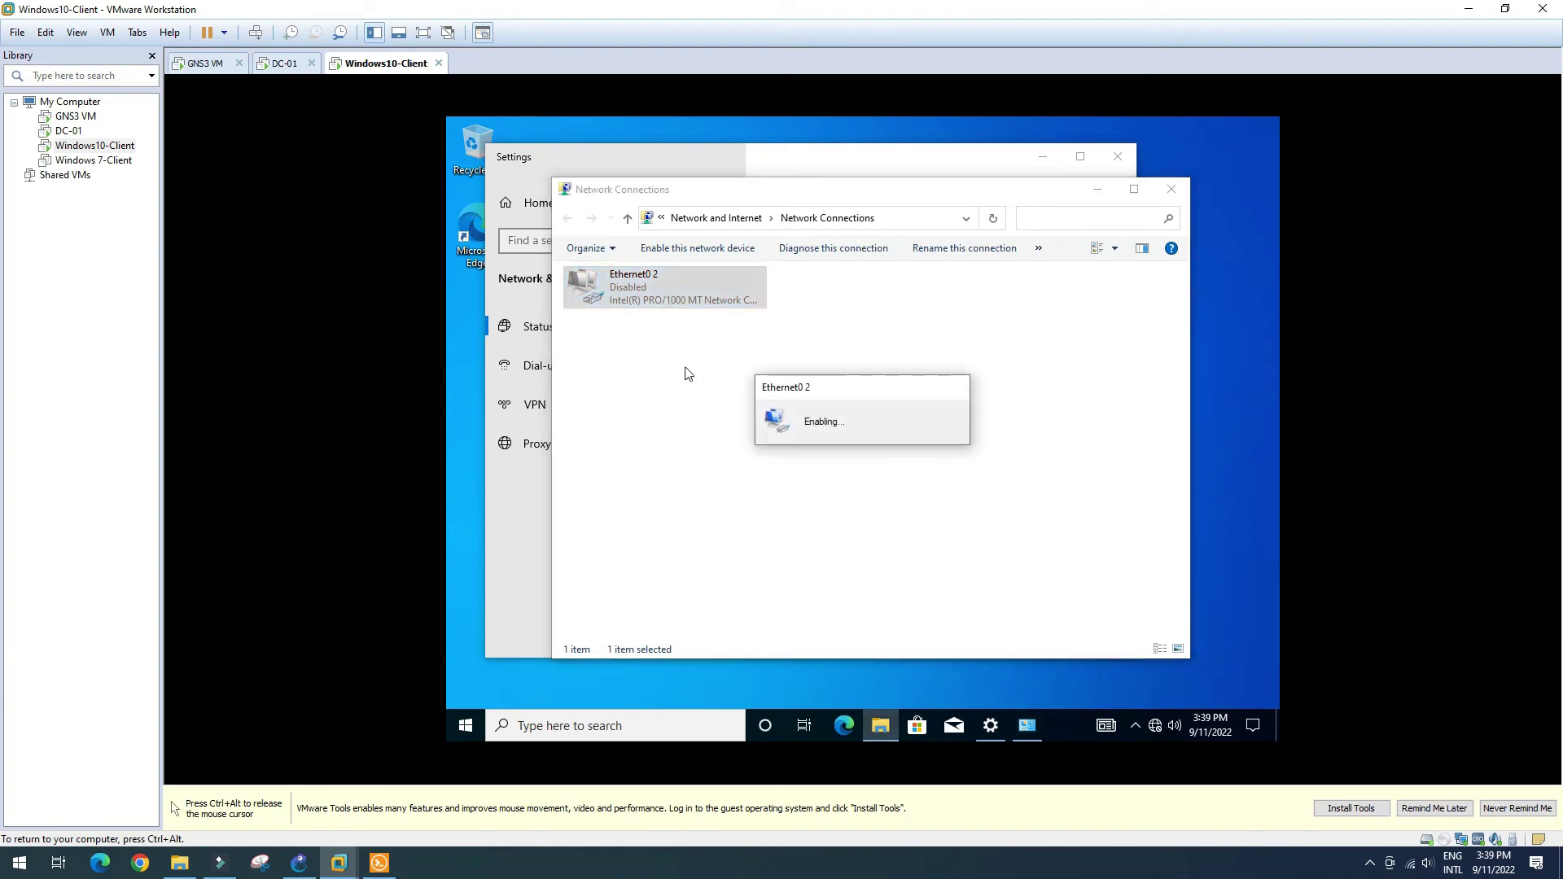
# Confirm Ethernet0 2 shows 172.16.1.2 and close all network windows.
pyautogui.doubleClick(691, 291)
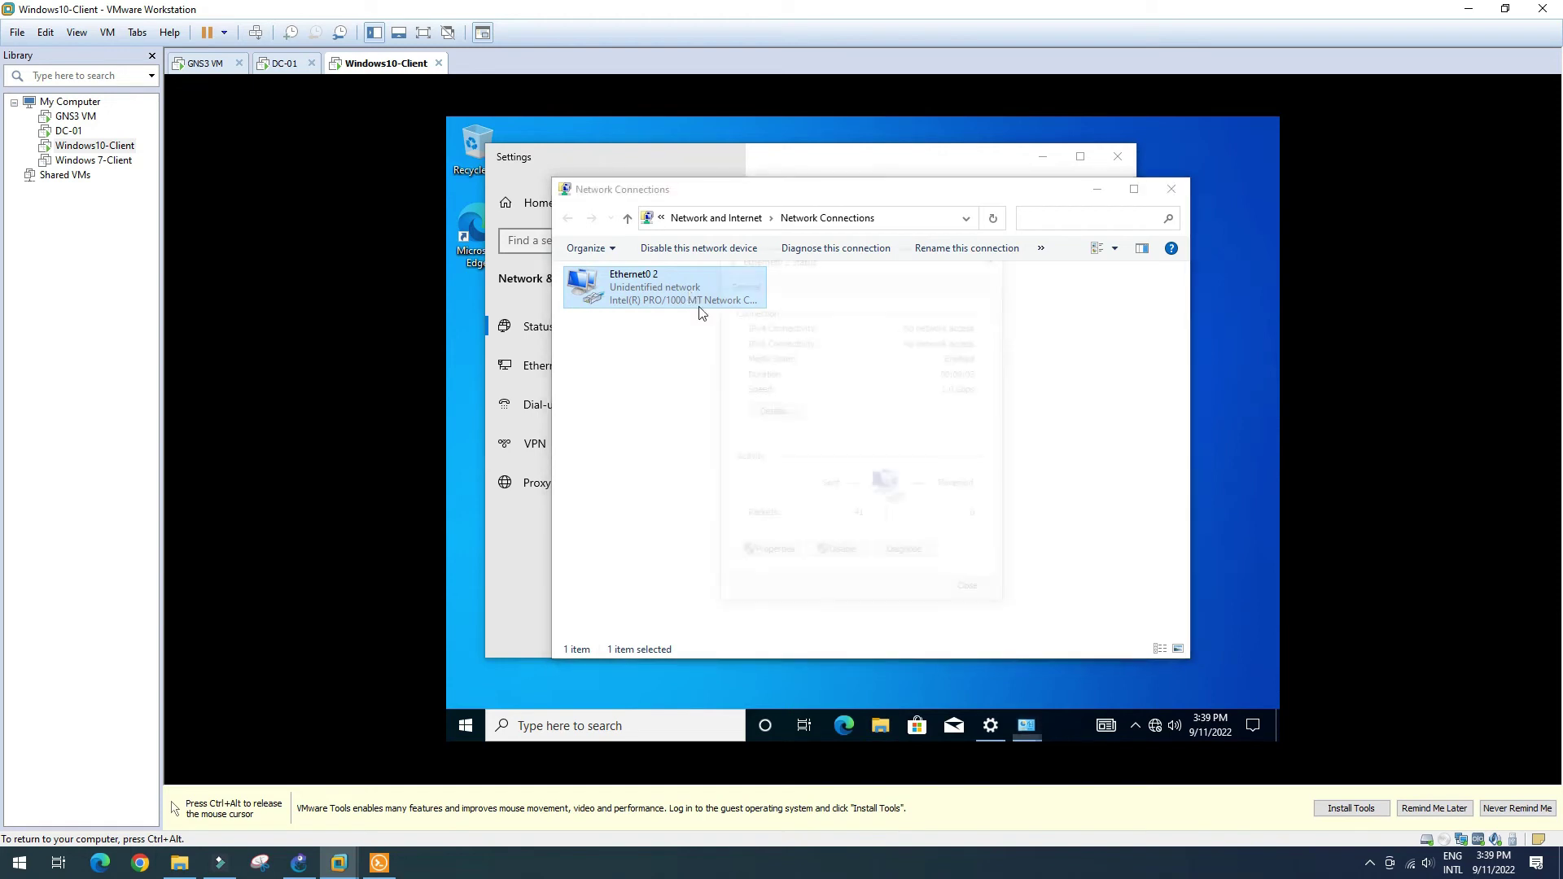
pyautogui.click(780, 410)
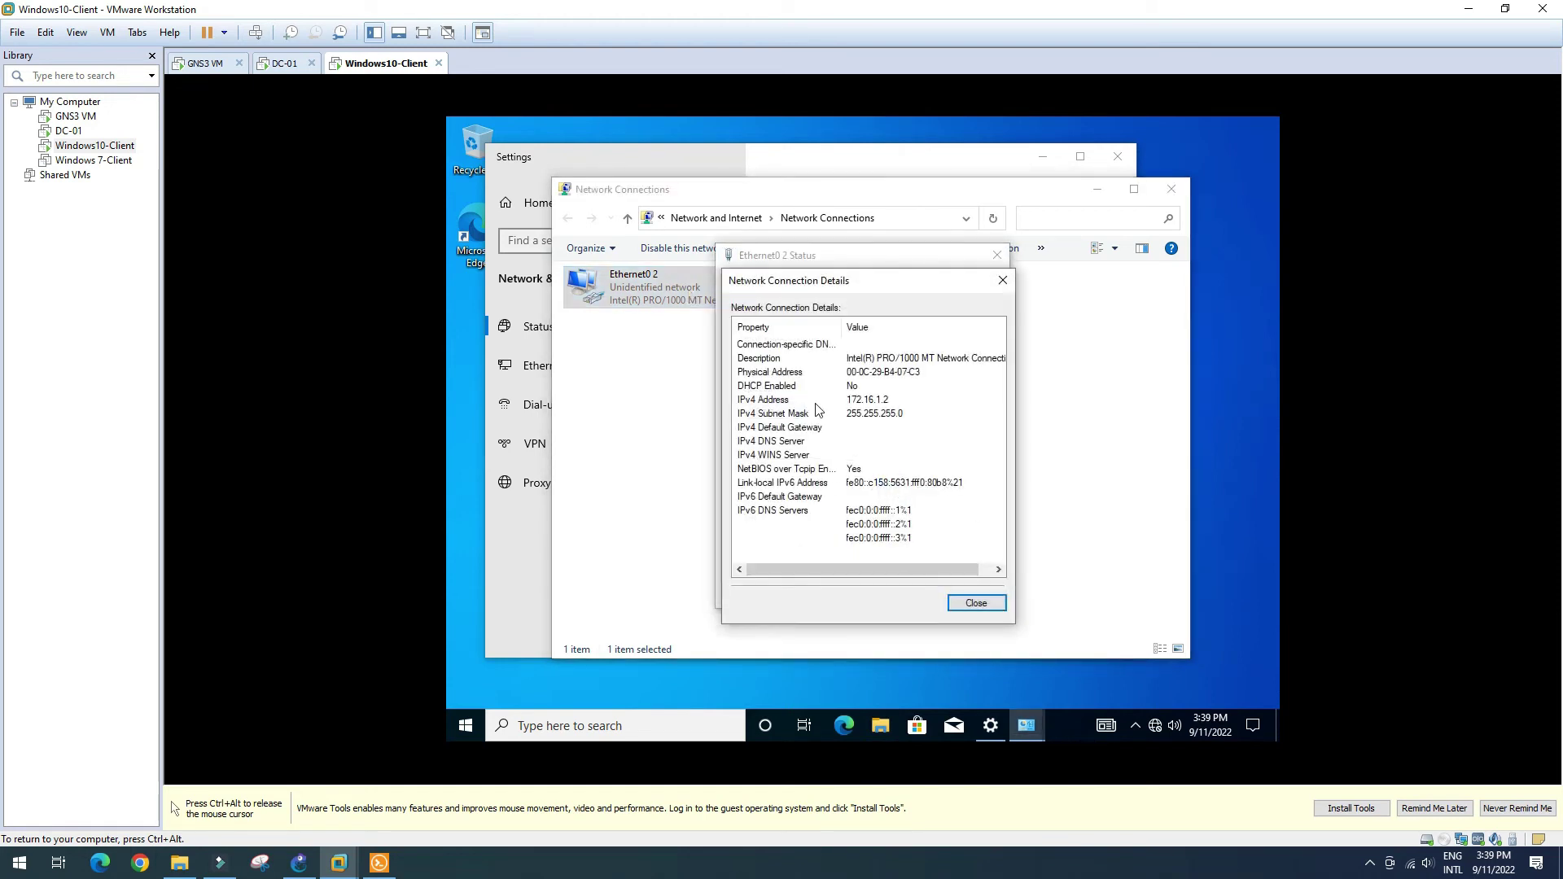
pyautogui.click(981, 603)
pyautogui.click(982, 598)
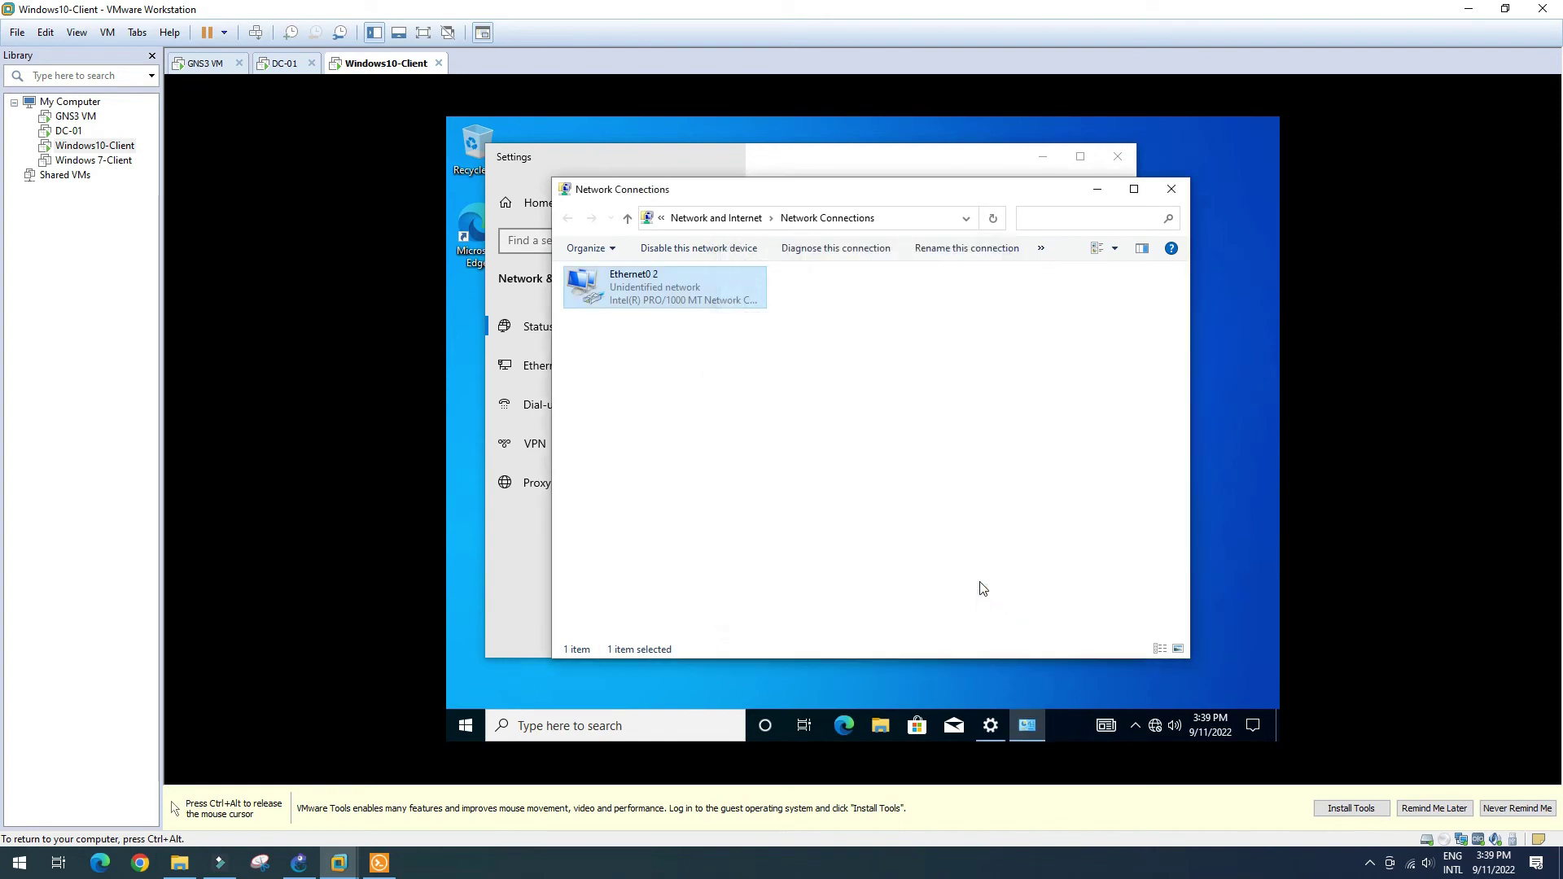
pyautogui.click(1171, 189)
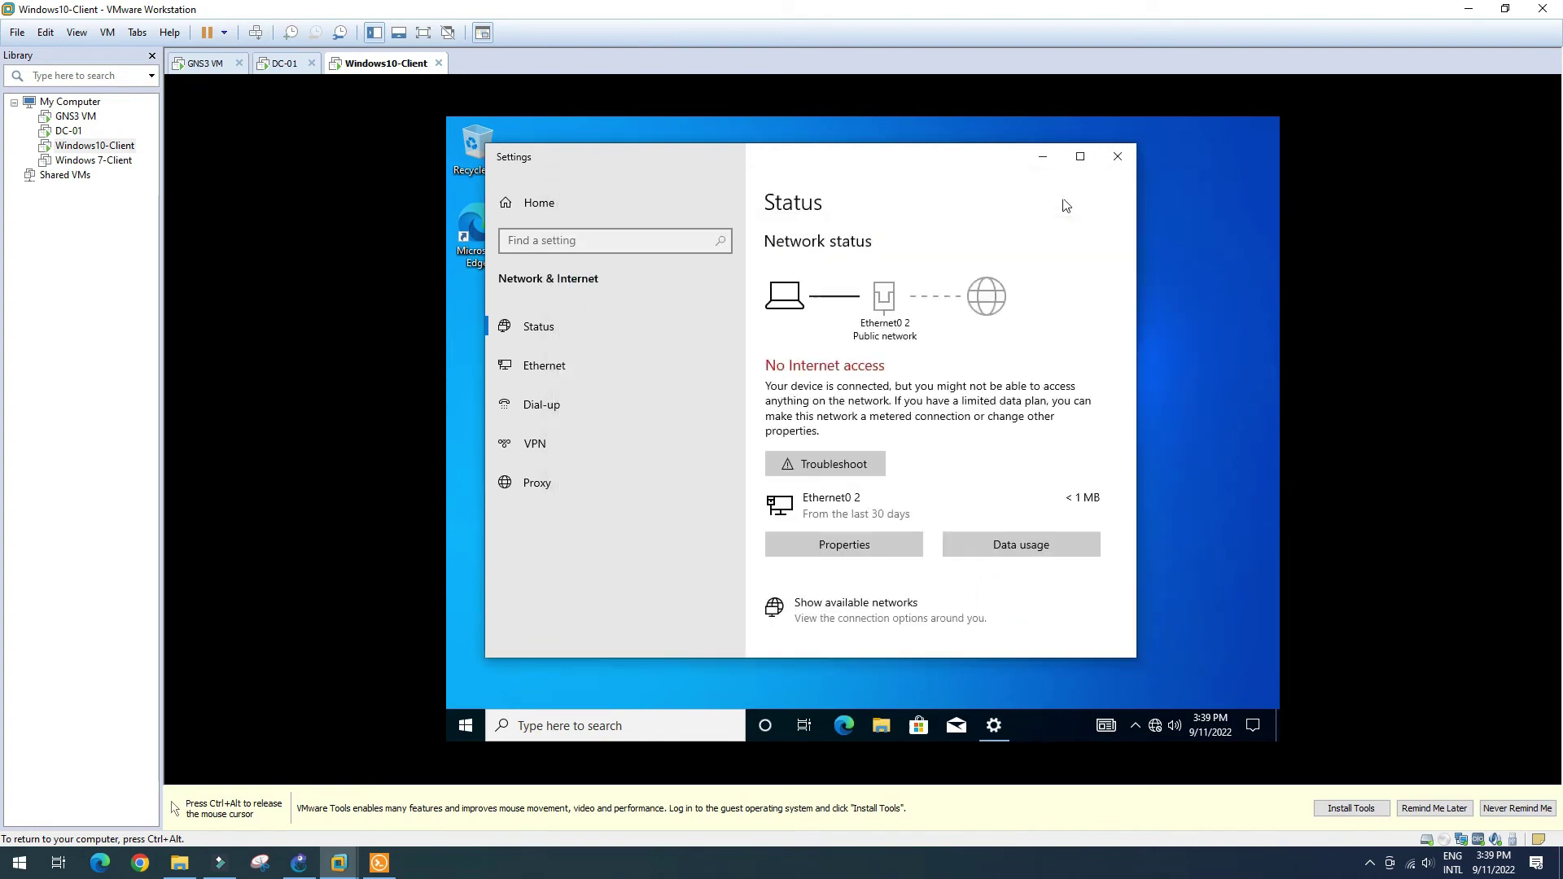
pyautogui.click(1116, 156)
# Ping 172.16.1.1 from a cmd prompt, getting four replies with 0% loss.
pyautogui.press('super+r')
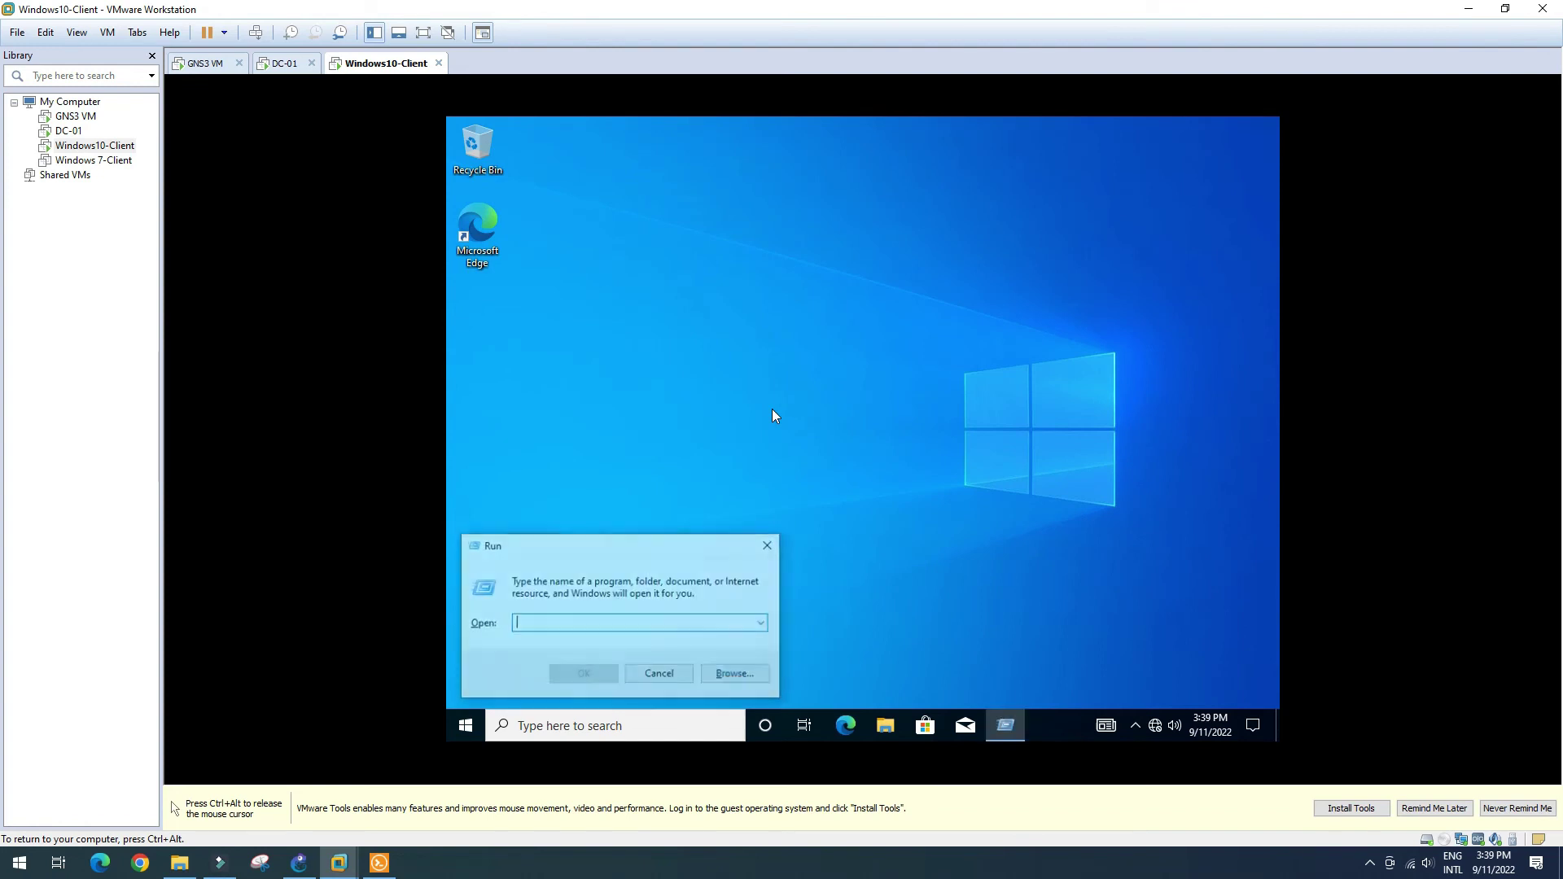
pyautogui.write('cmd')
pyautogui.press('Return')
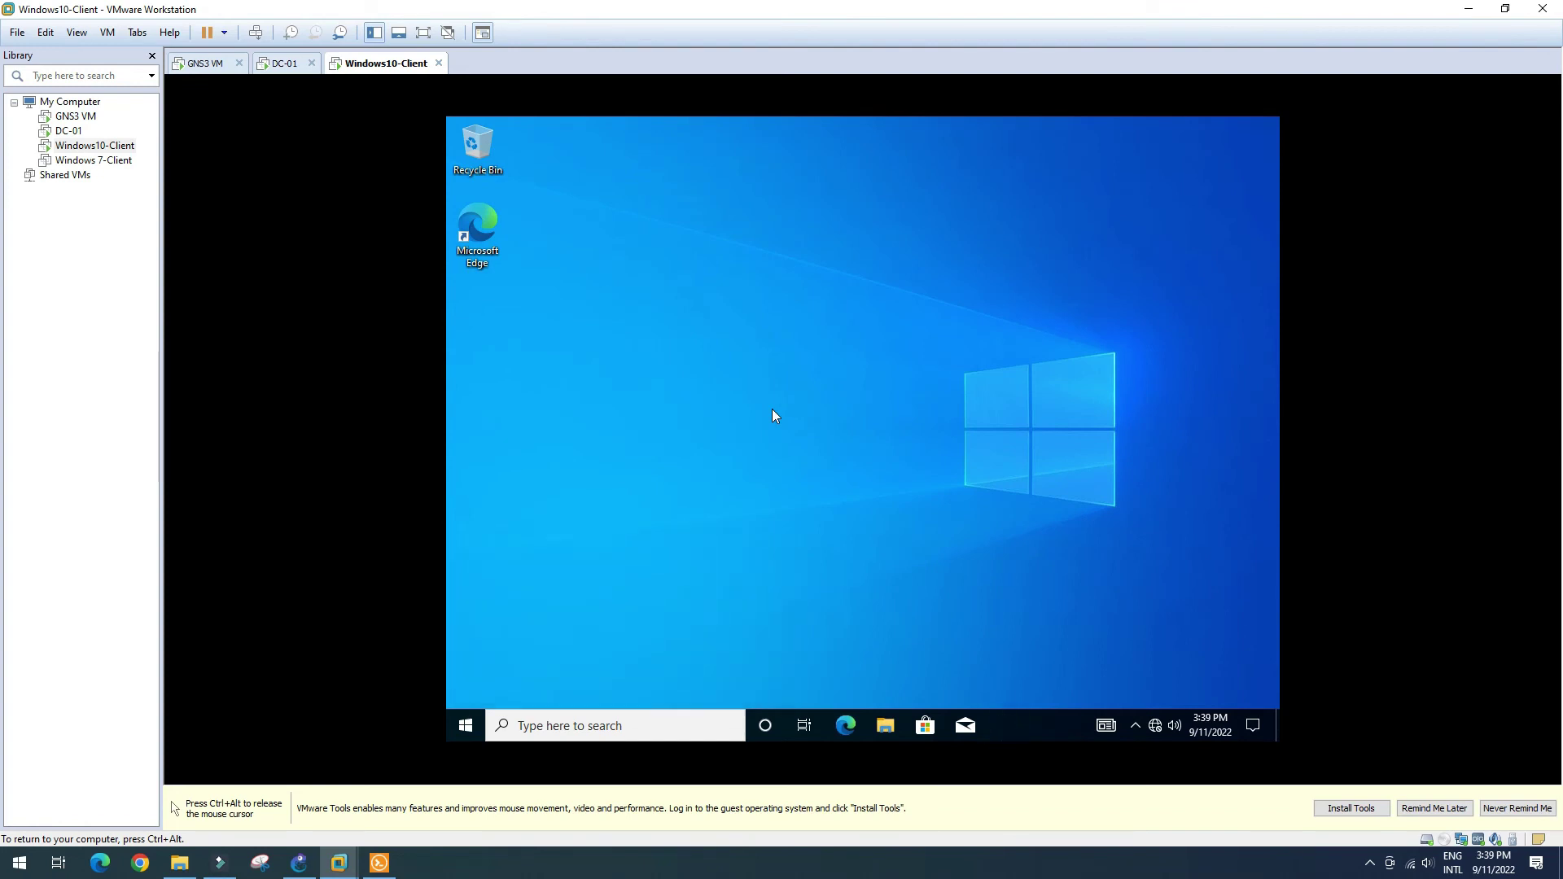
pyautogui.write('ping ')
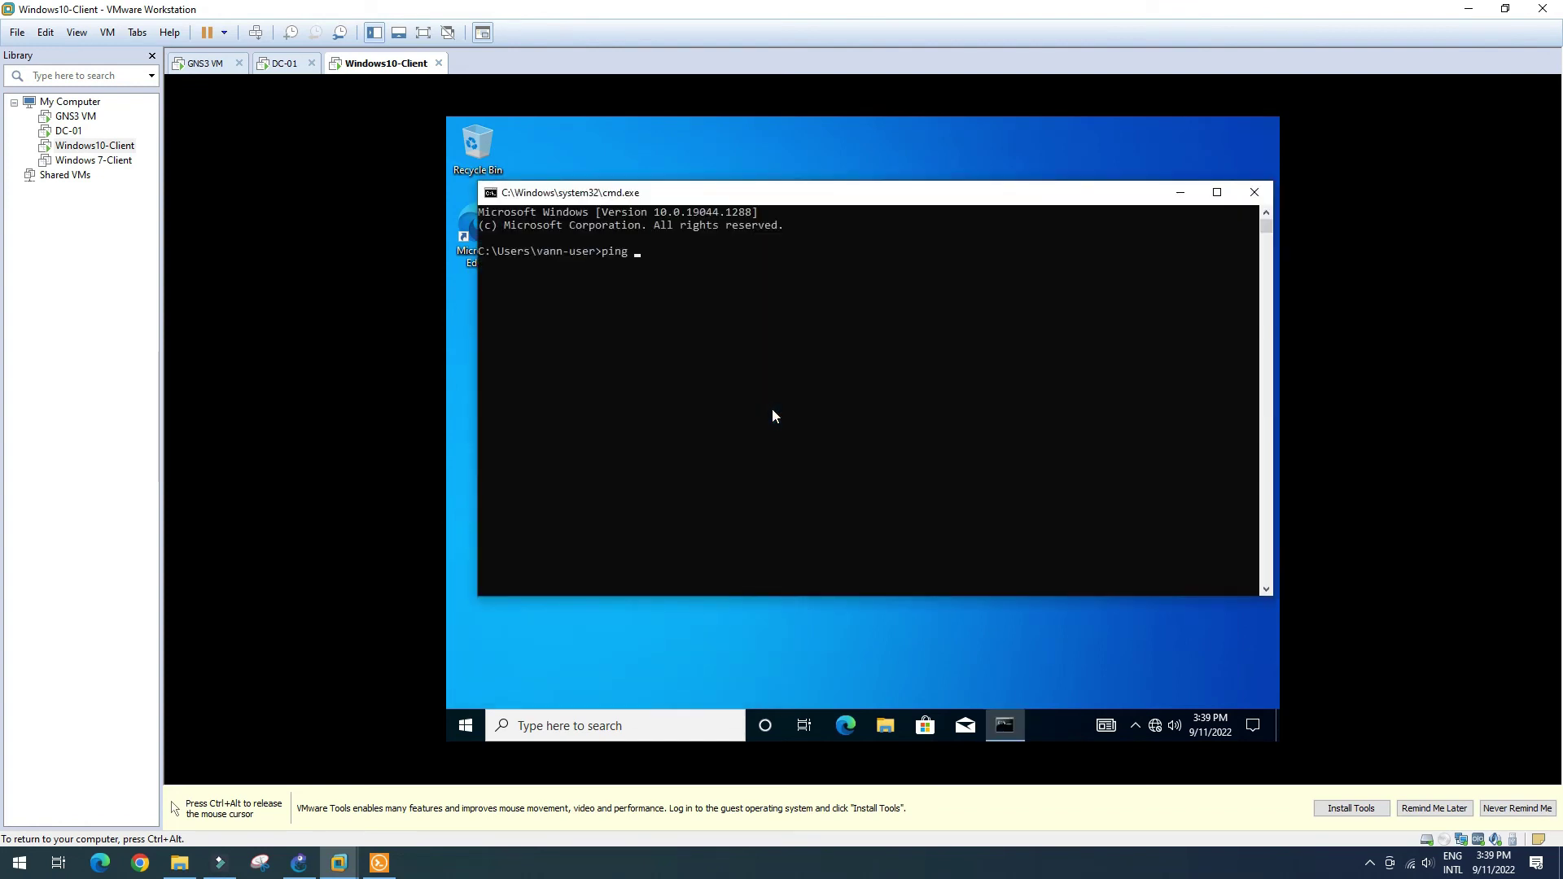
pyautogui.write('172.16.1.1')
pyautogui.press('Return')
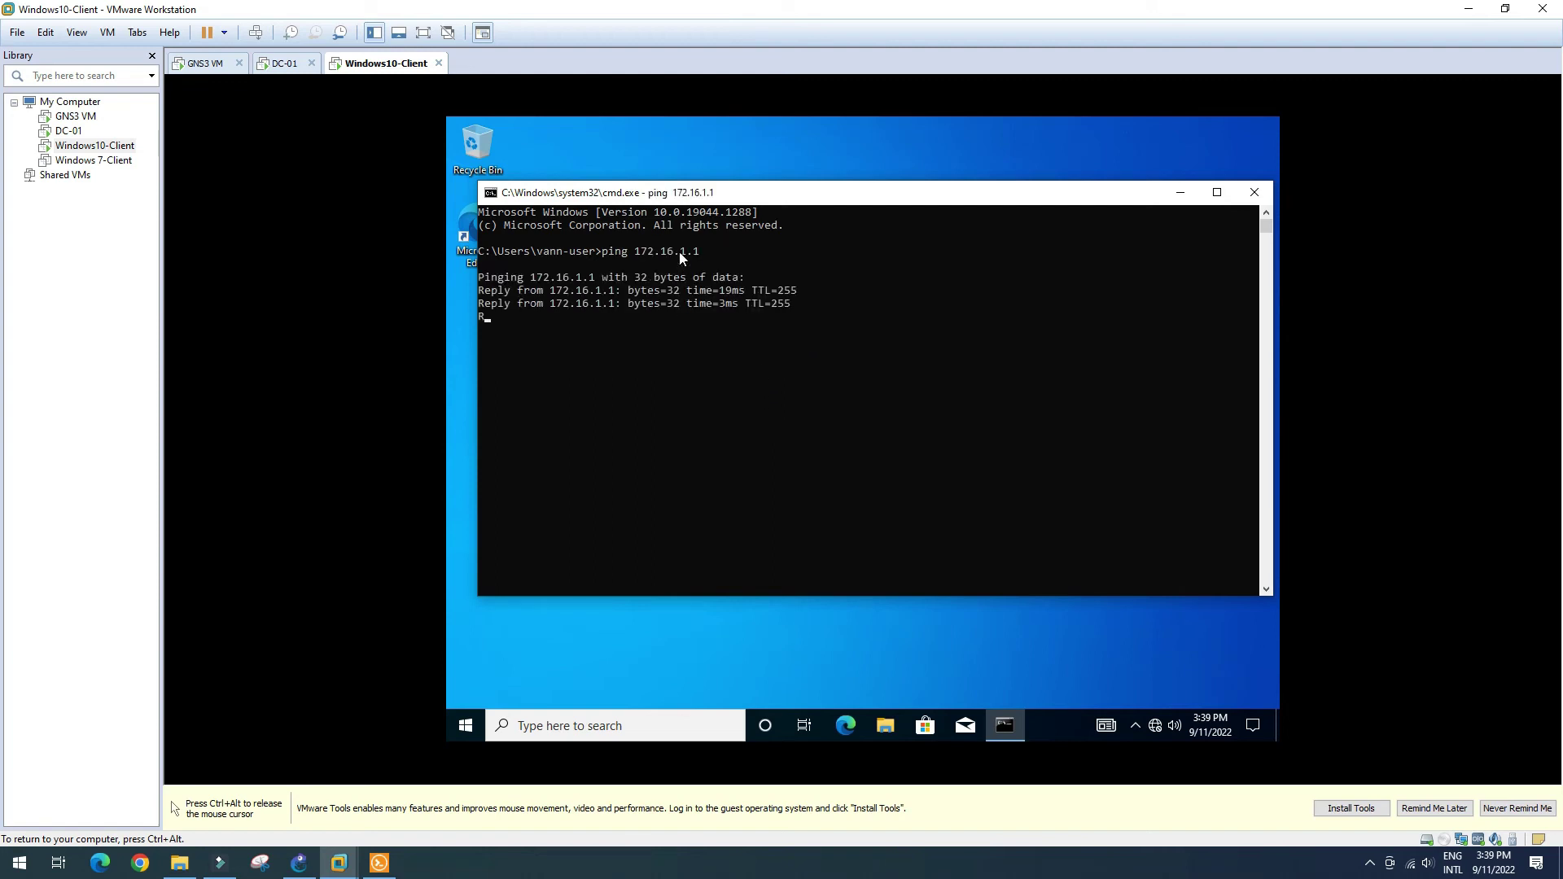
# Close the command prompt and return to the GNS3 topology.
pyautogui.click(1249, 195)
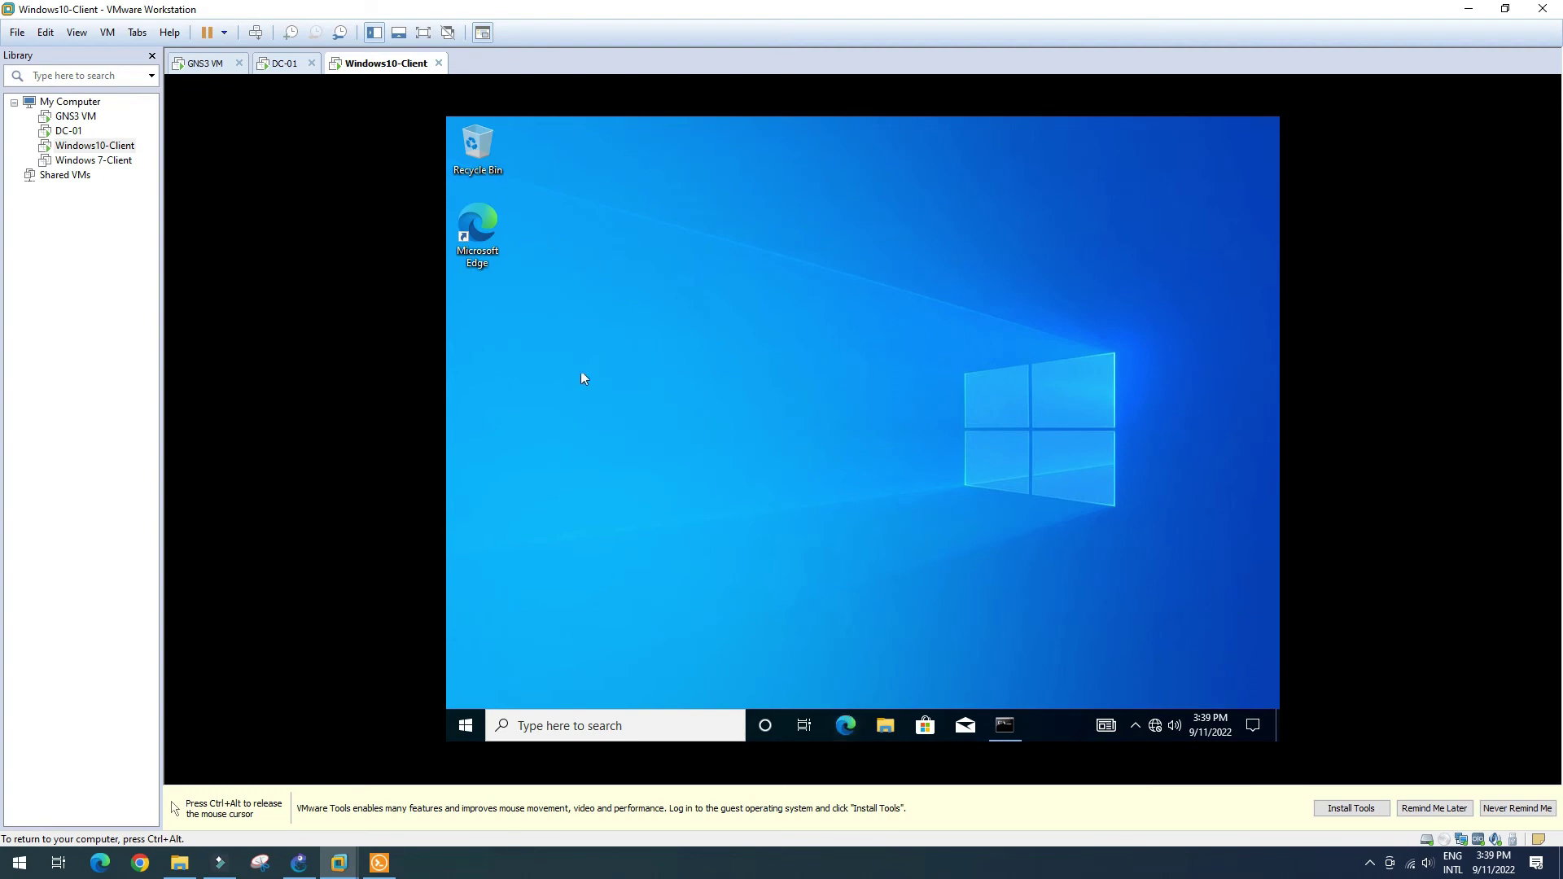
pyautogui.click(299, 863)
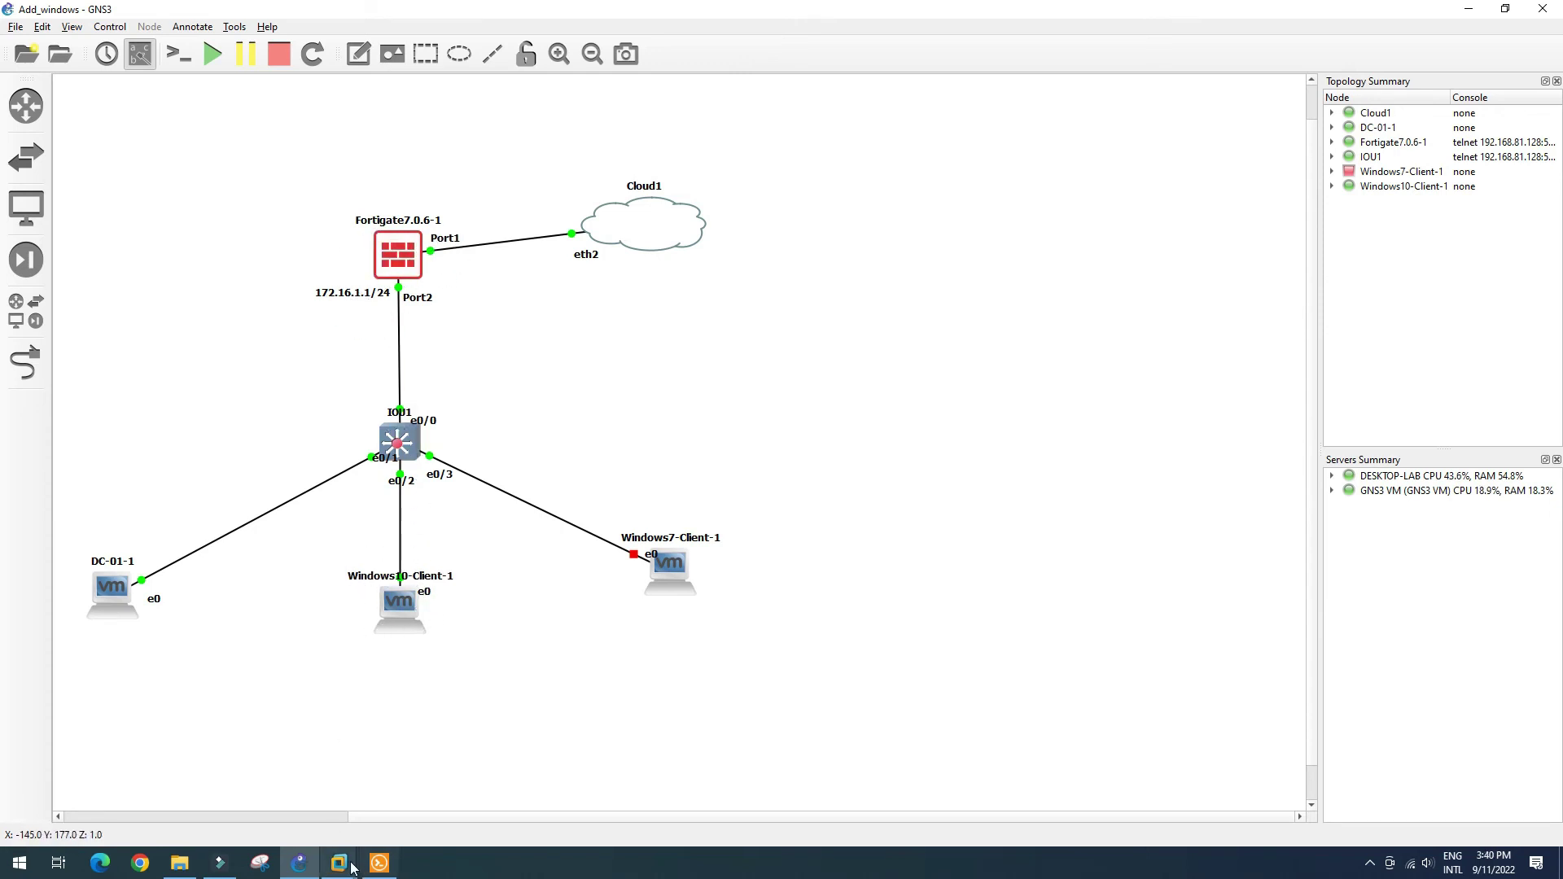
pyautogui.moveTo(338, 871)
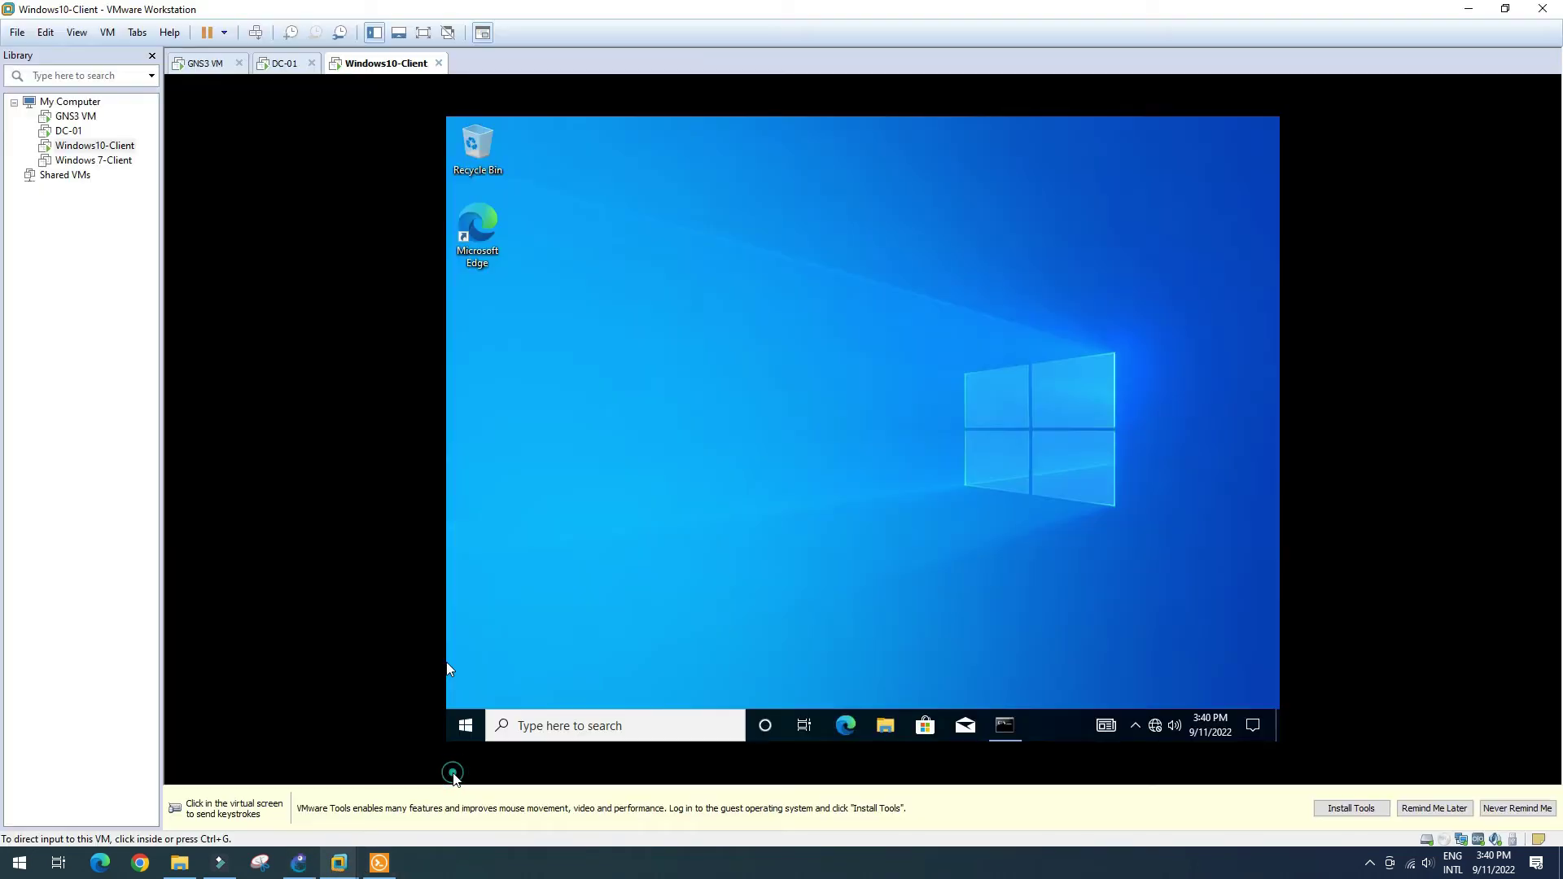
# Enter 172.16.1.1 in Edge on the Windows client, skipping first-run setup and sign-in.
pyautogui.click(456, 736)
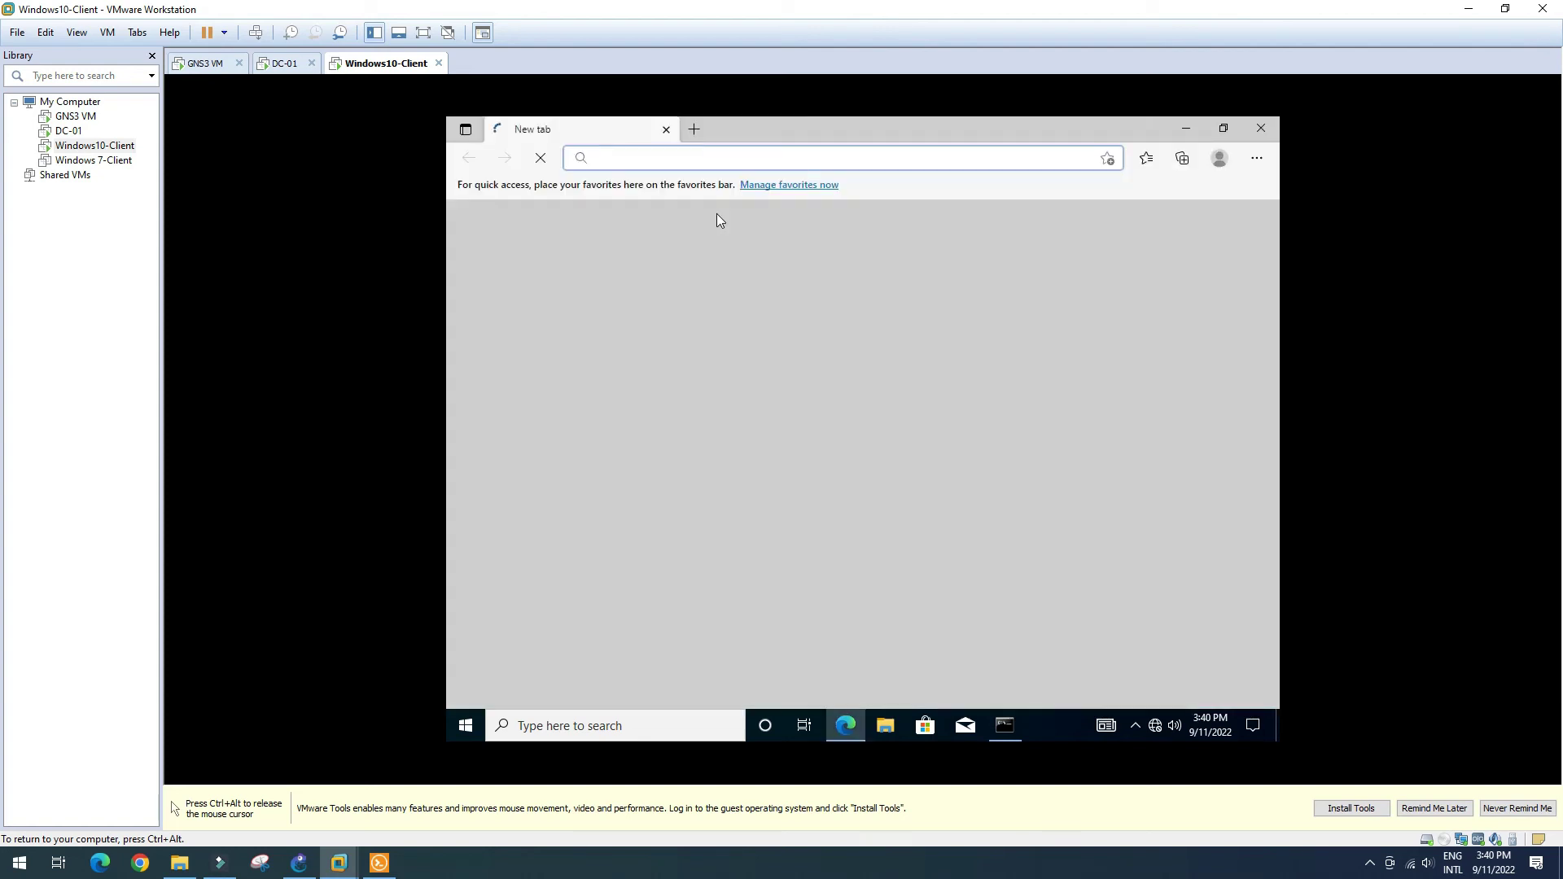
pyautogui.write('17')
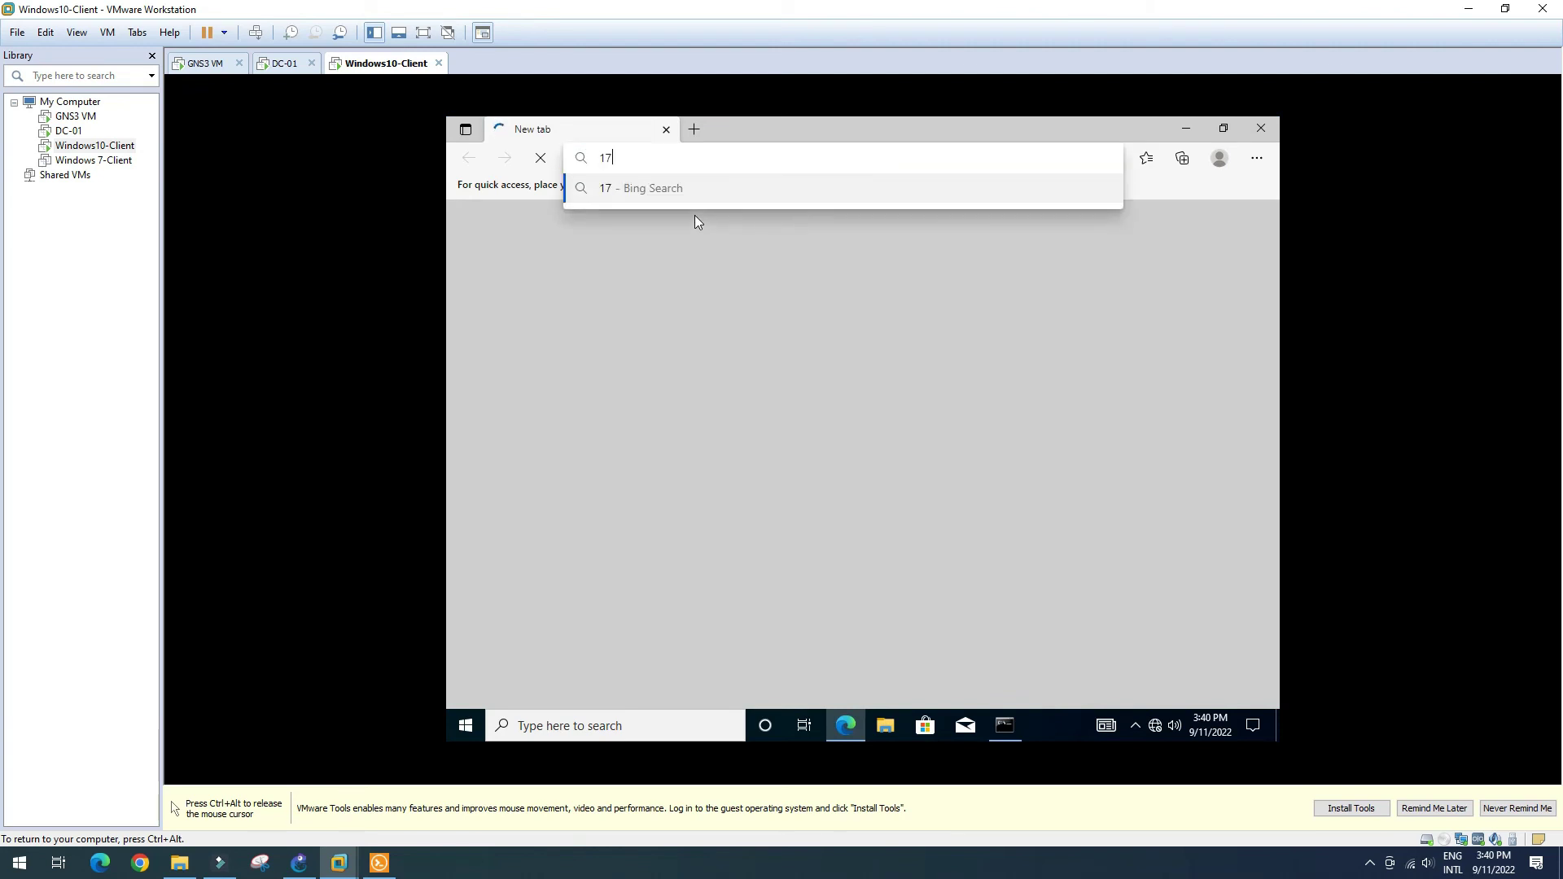
pyautogui.write('2.16.1.1')
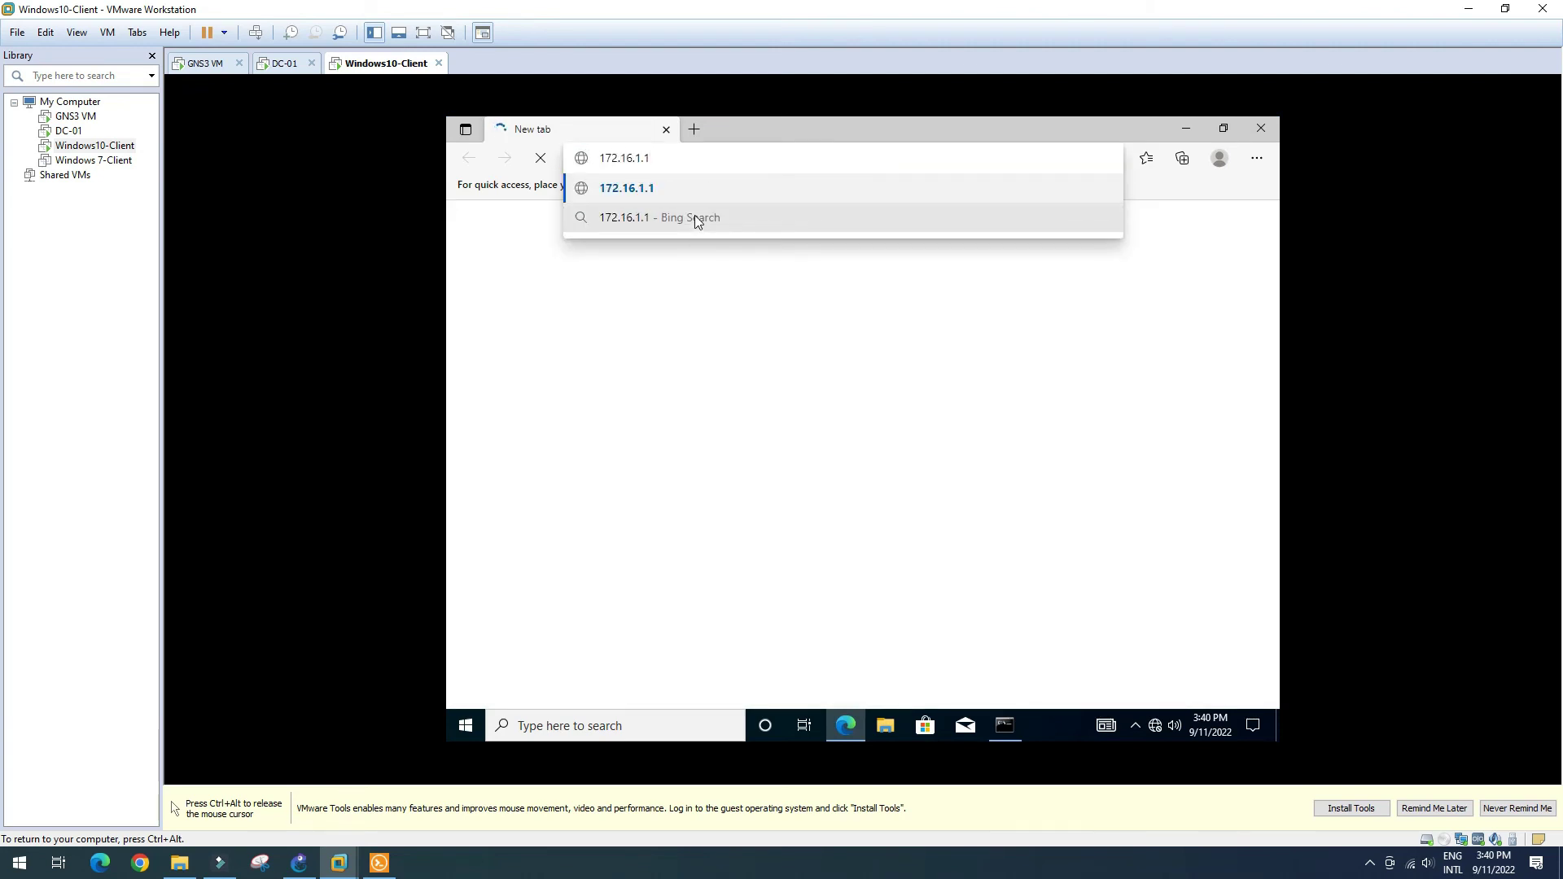
pyautogui.press('Return')
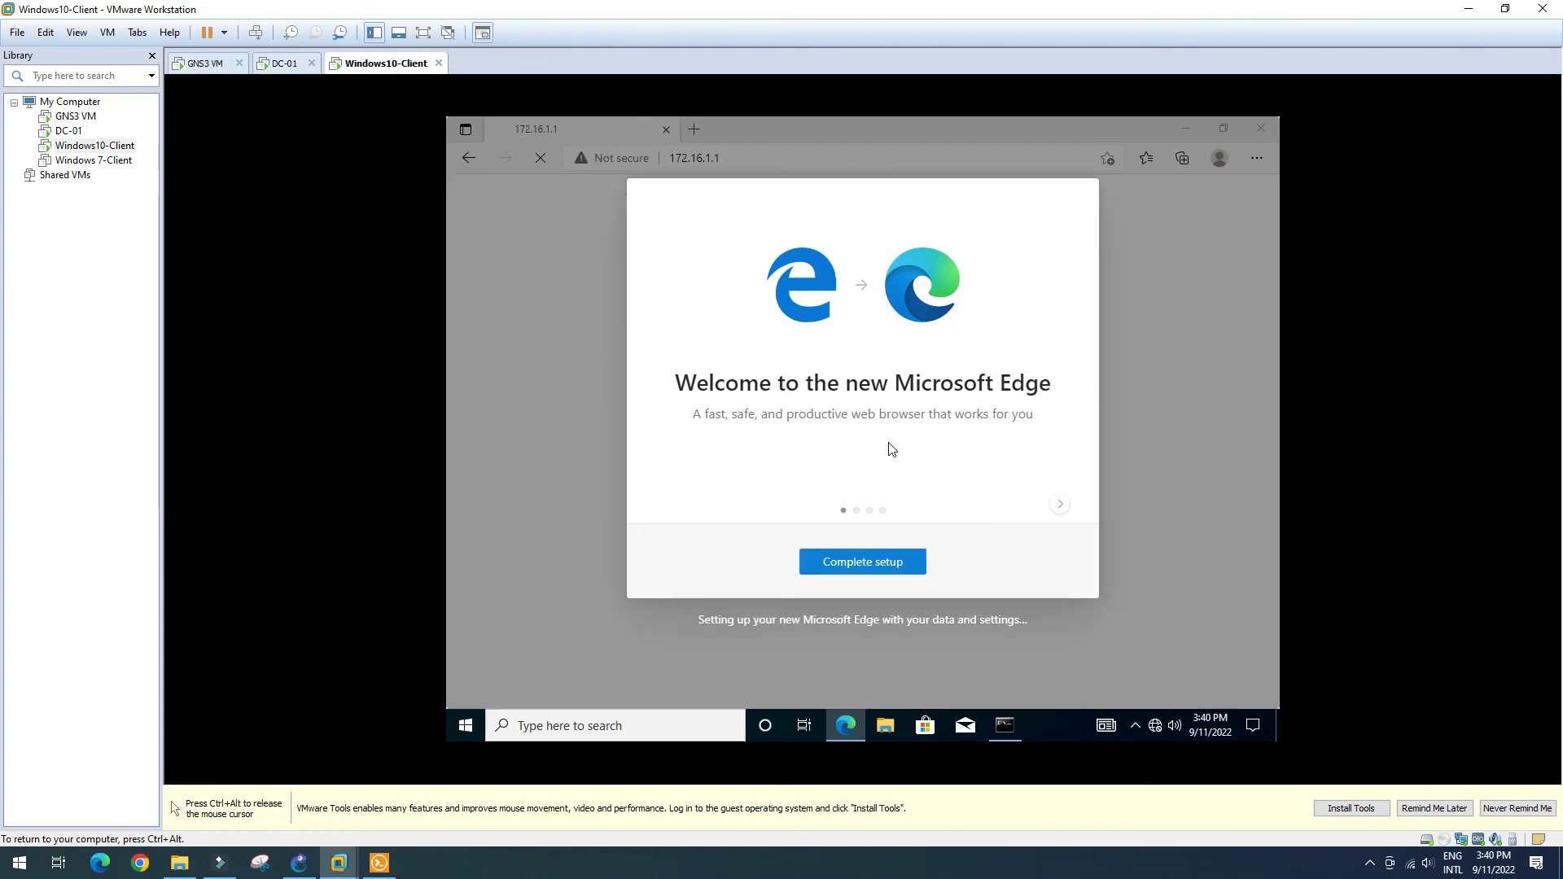
pyautogui.click(894, 570)
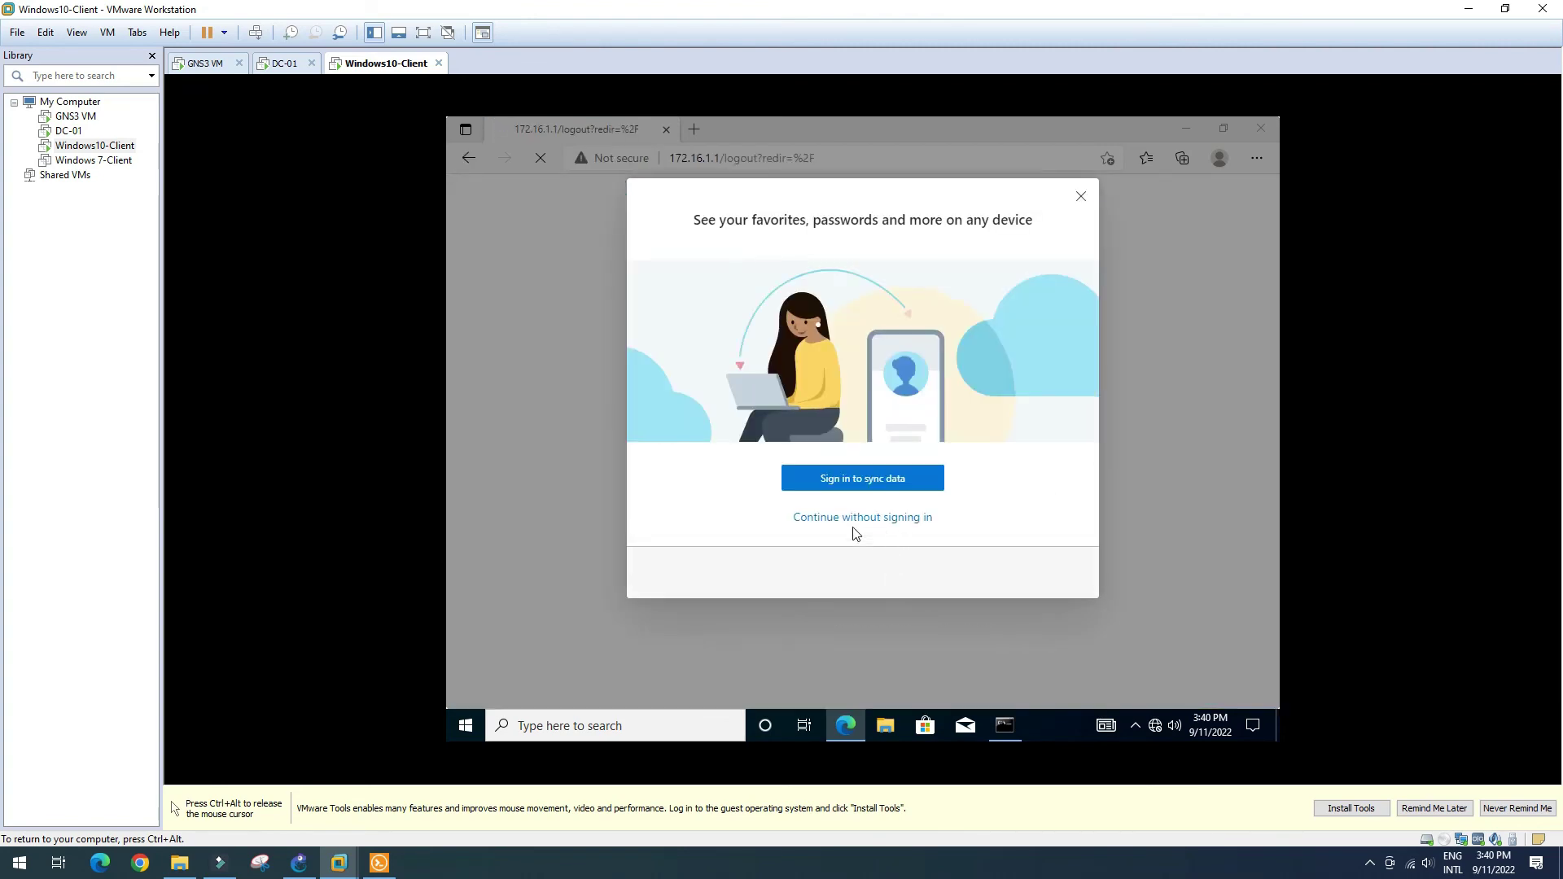
pyautogui.click(892, 520)
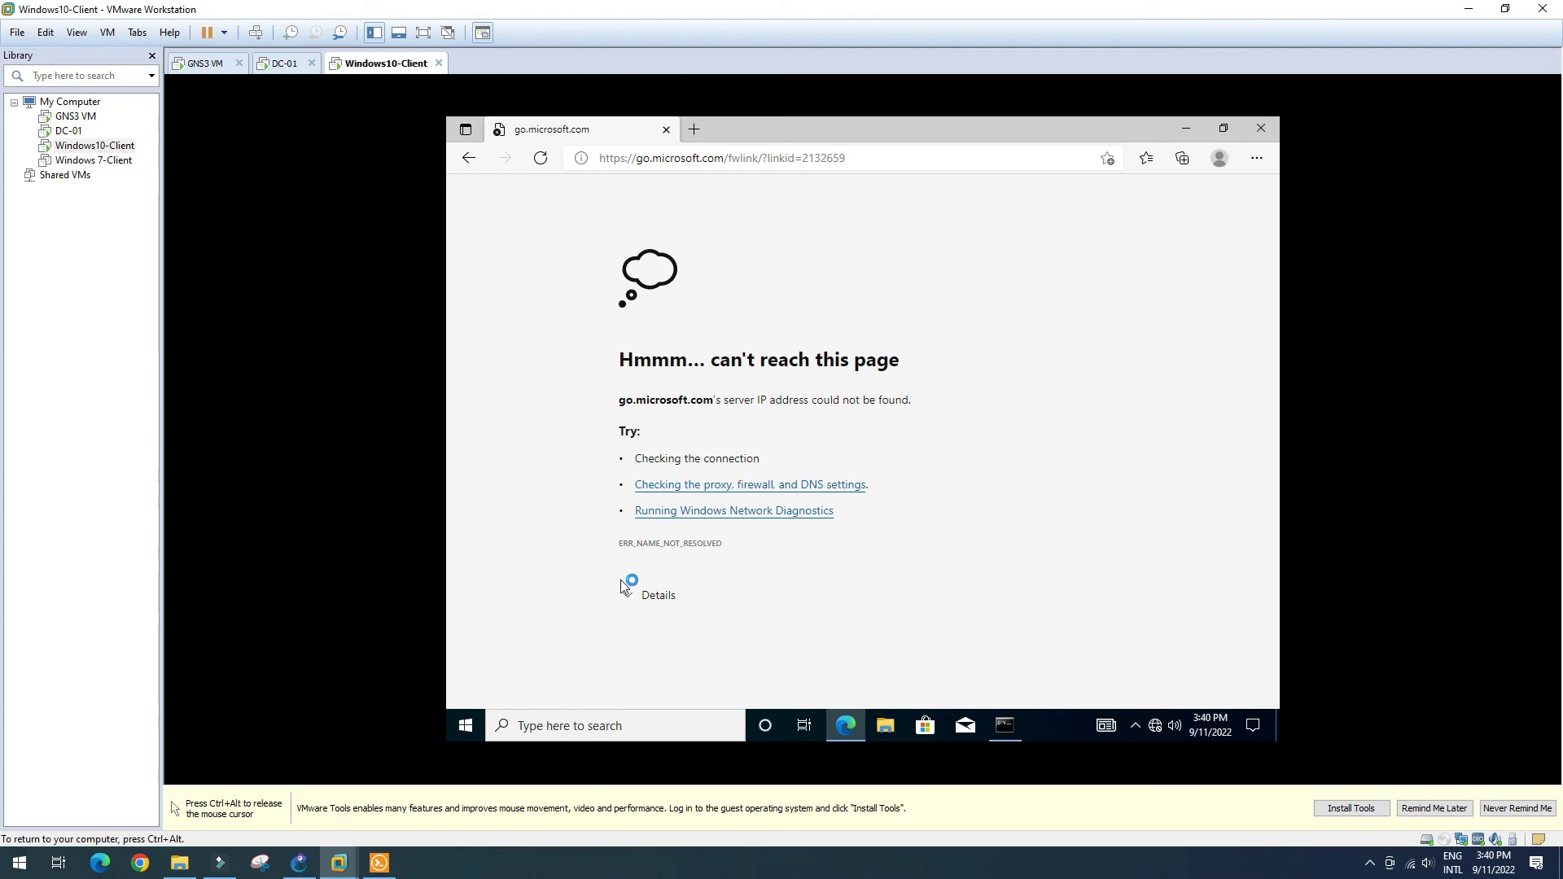
pyautogui.click(657, 601)
pyautogui.scroll(-2, 766, 562)
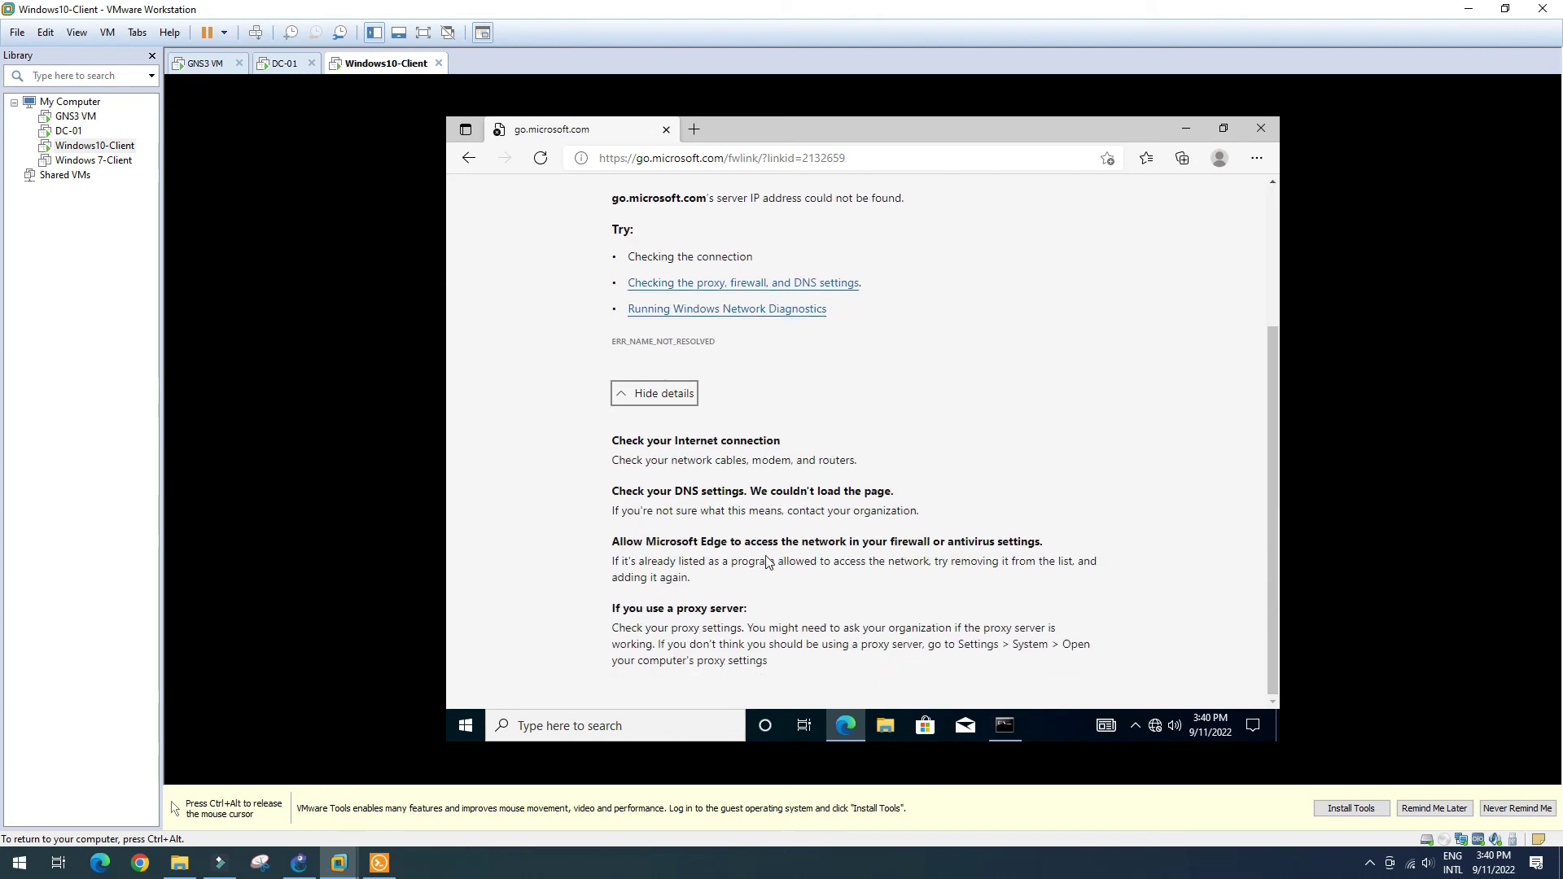
pyautogui.scroll(2, 767, 556)
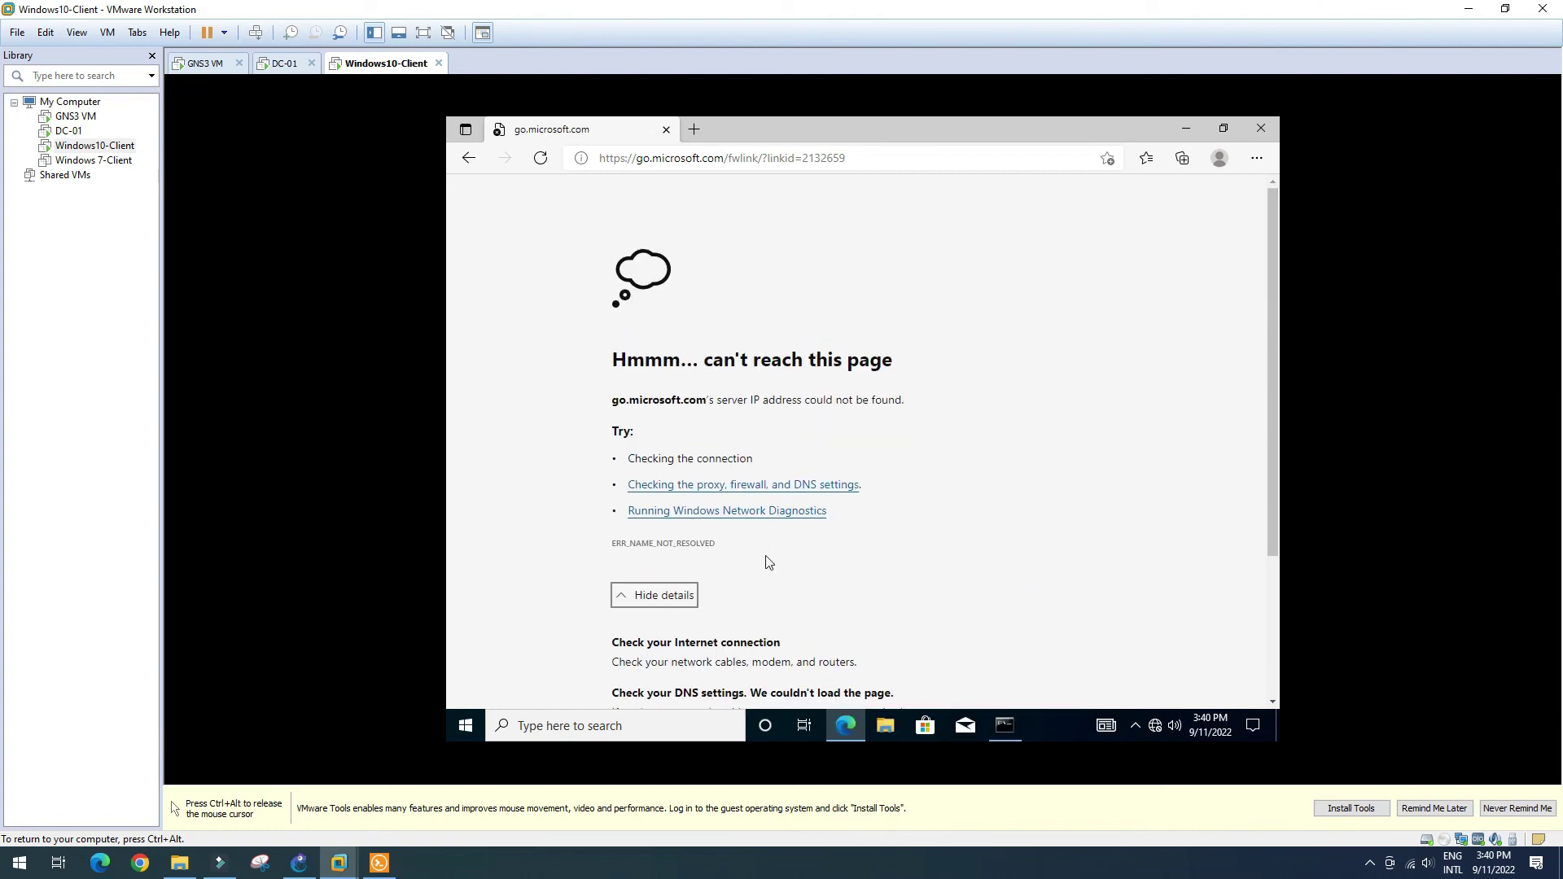
pyautogui.click(883, 154)
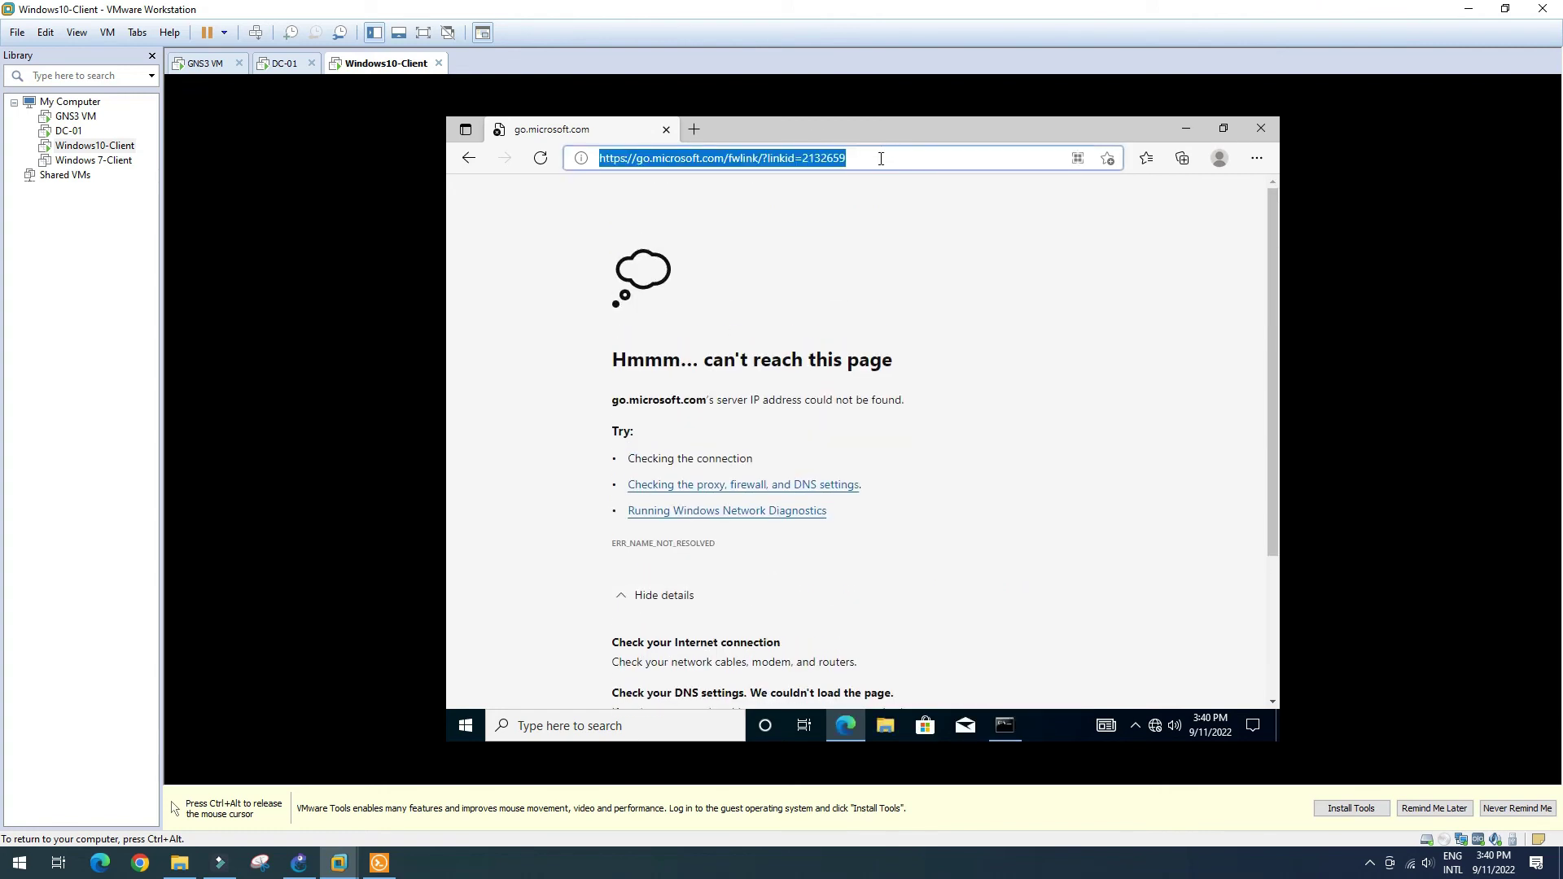
pyautogui.write('http')
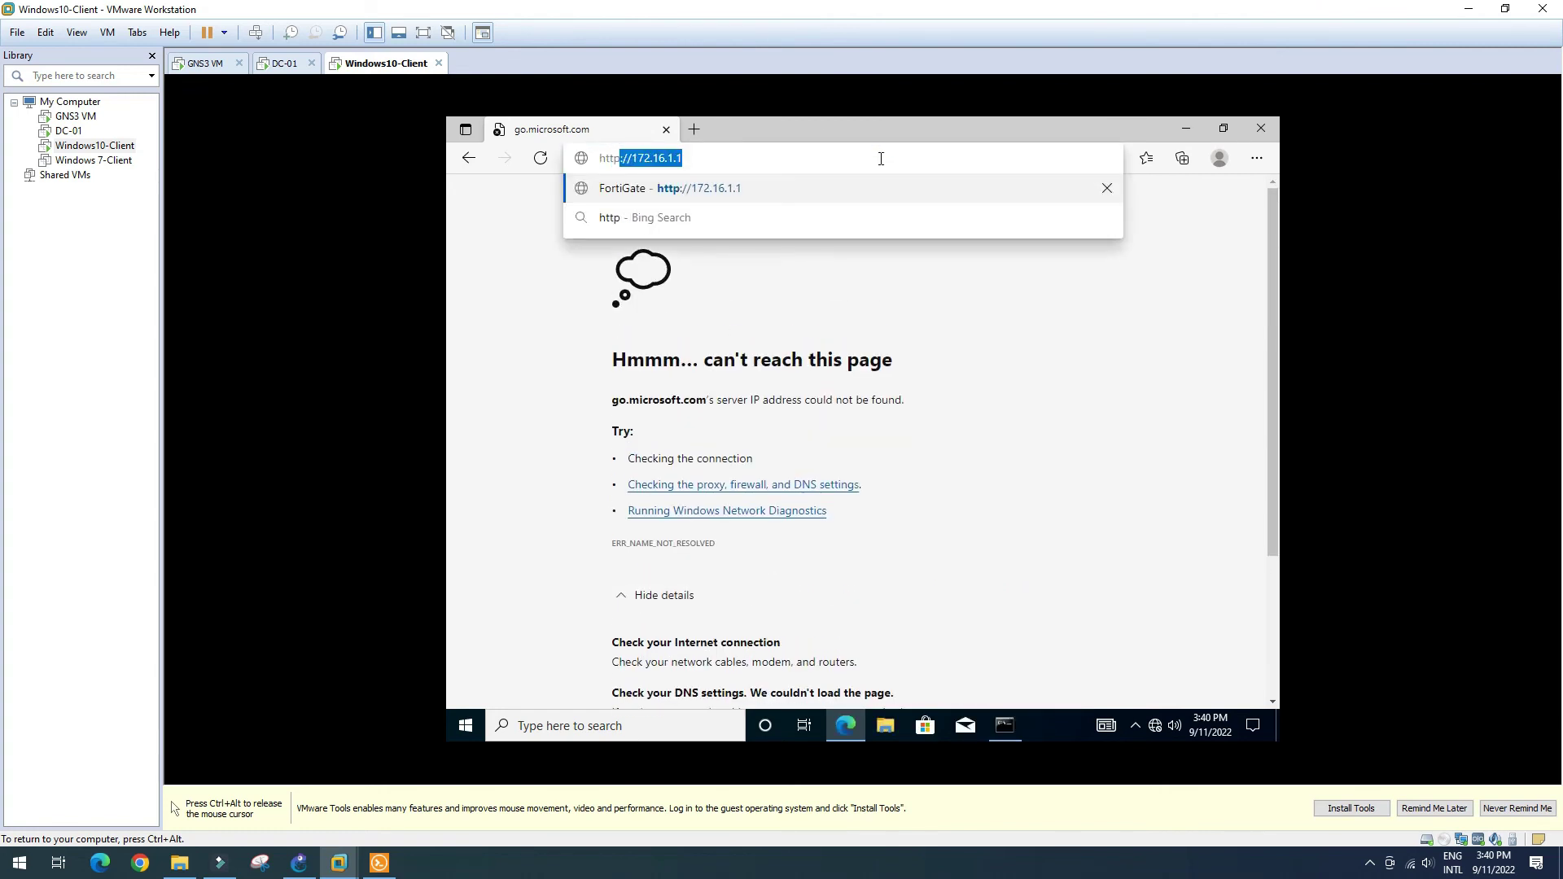
pyautogui.write('://172.16.')
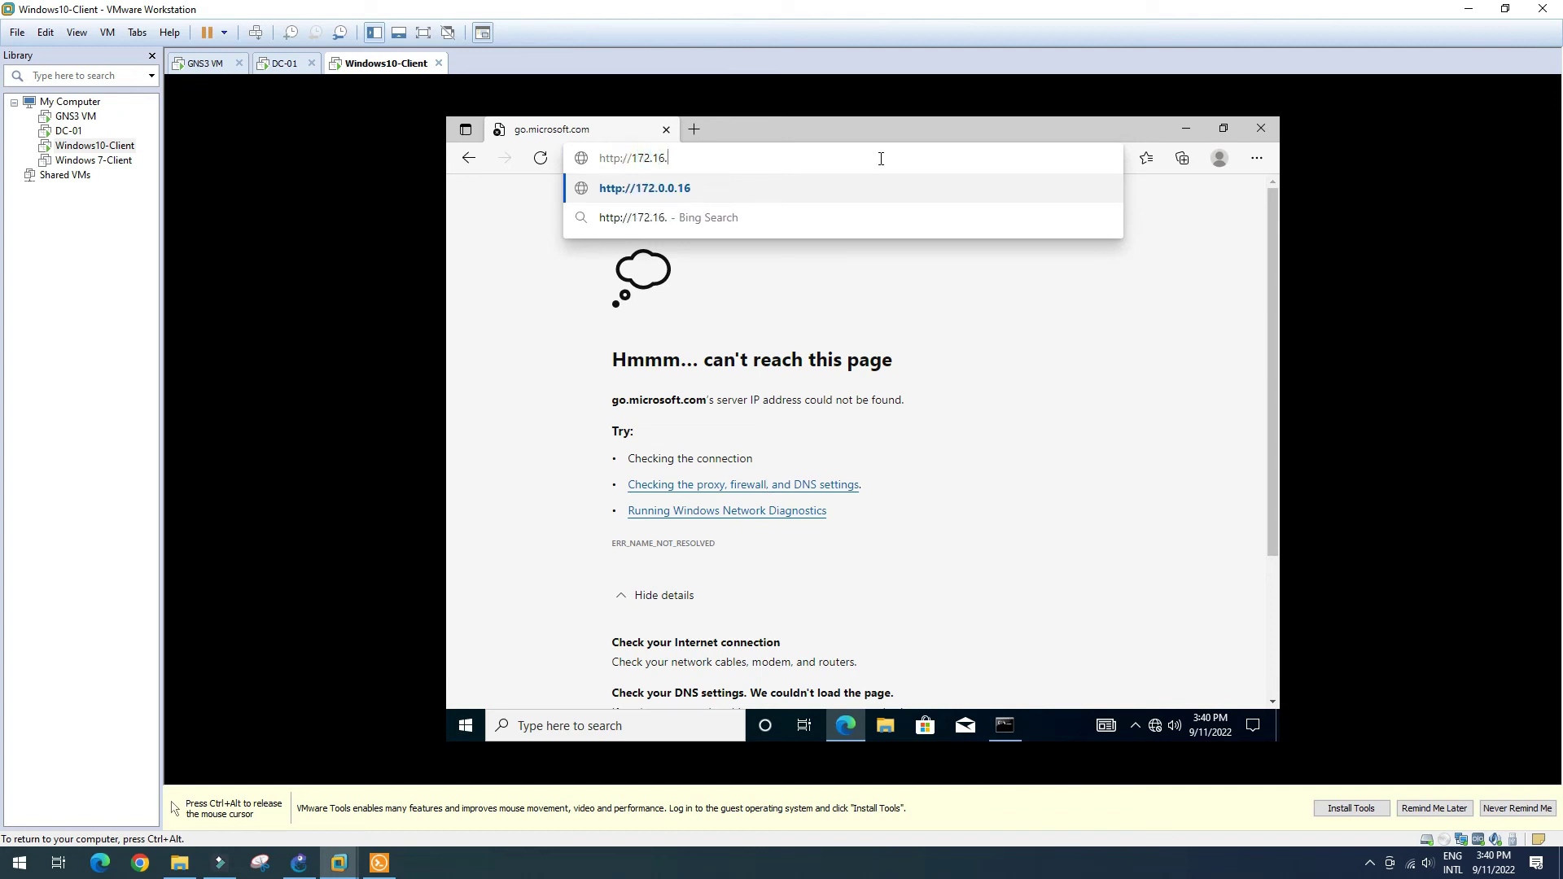
pyautogui.write('1.1')
pyautogui.press('Return')
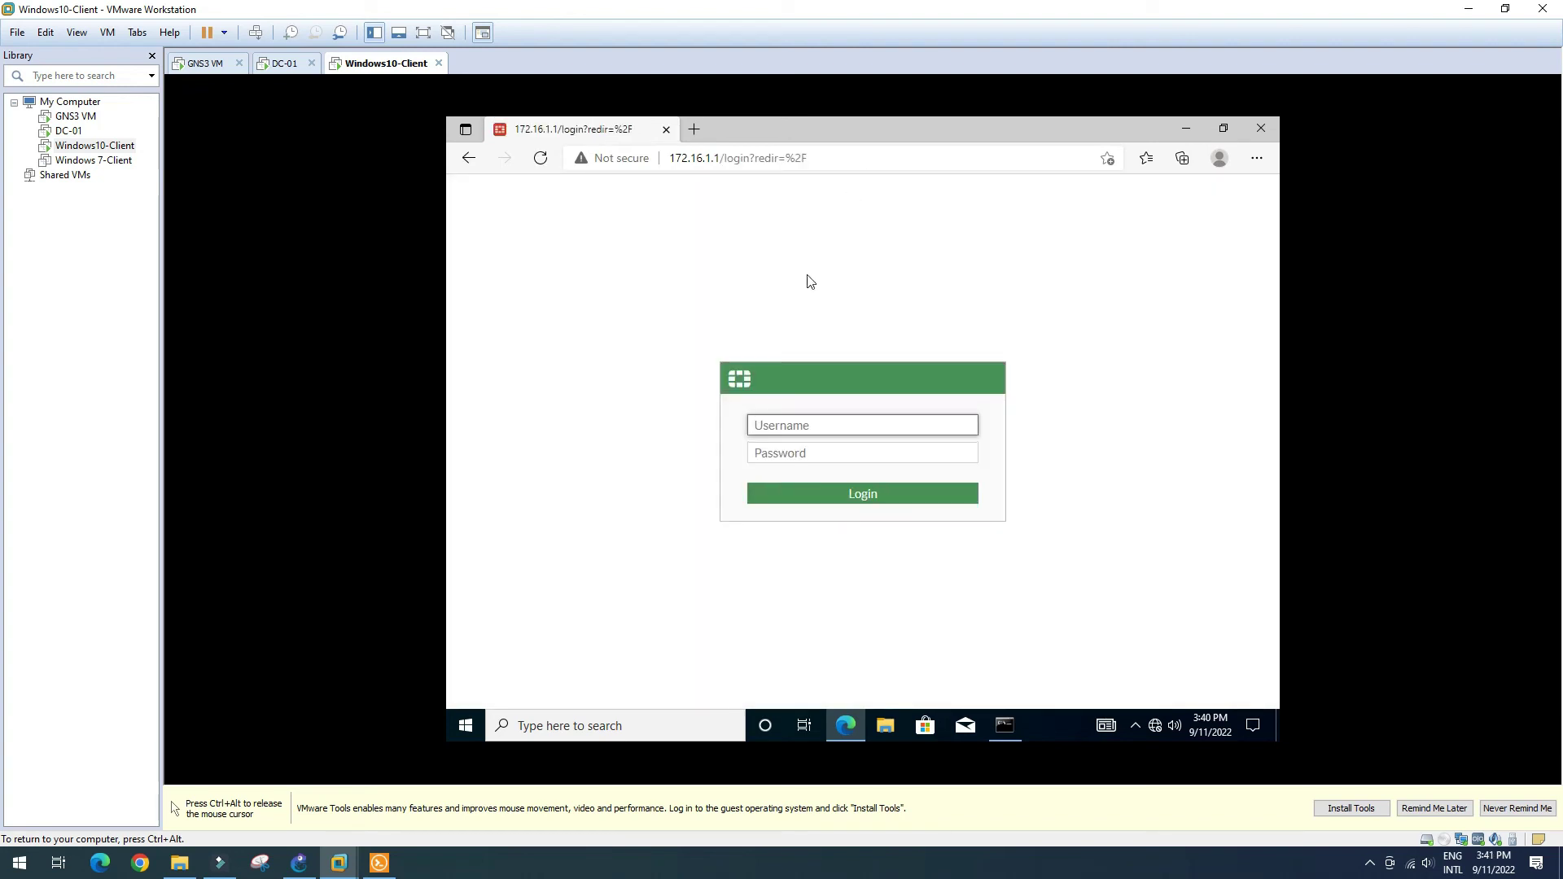
# Sign into the FortiGate web GUI as admin with the account password.
pyautogui.write('a')
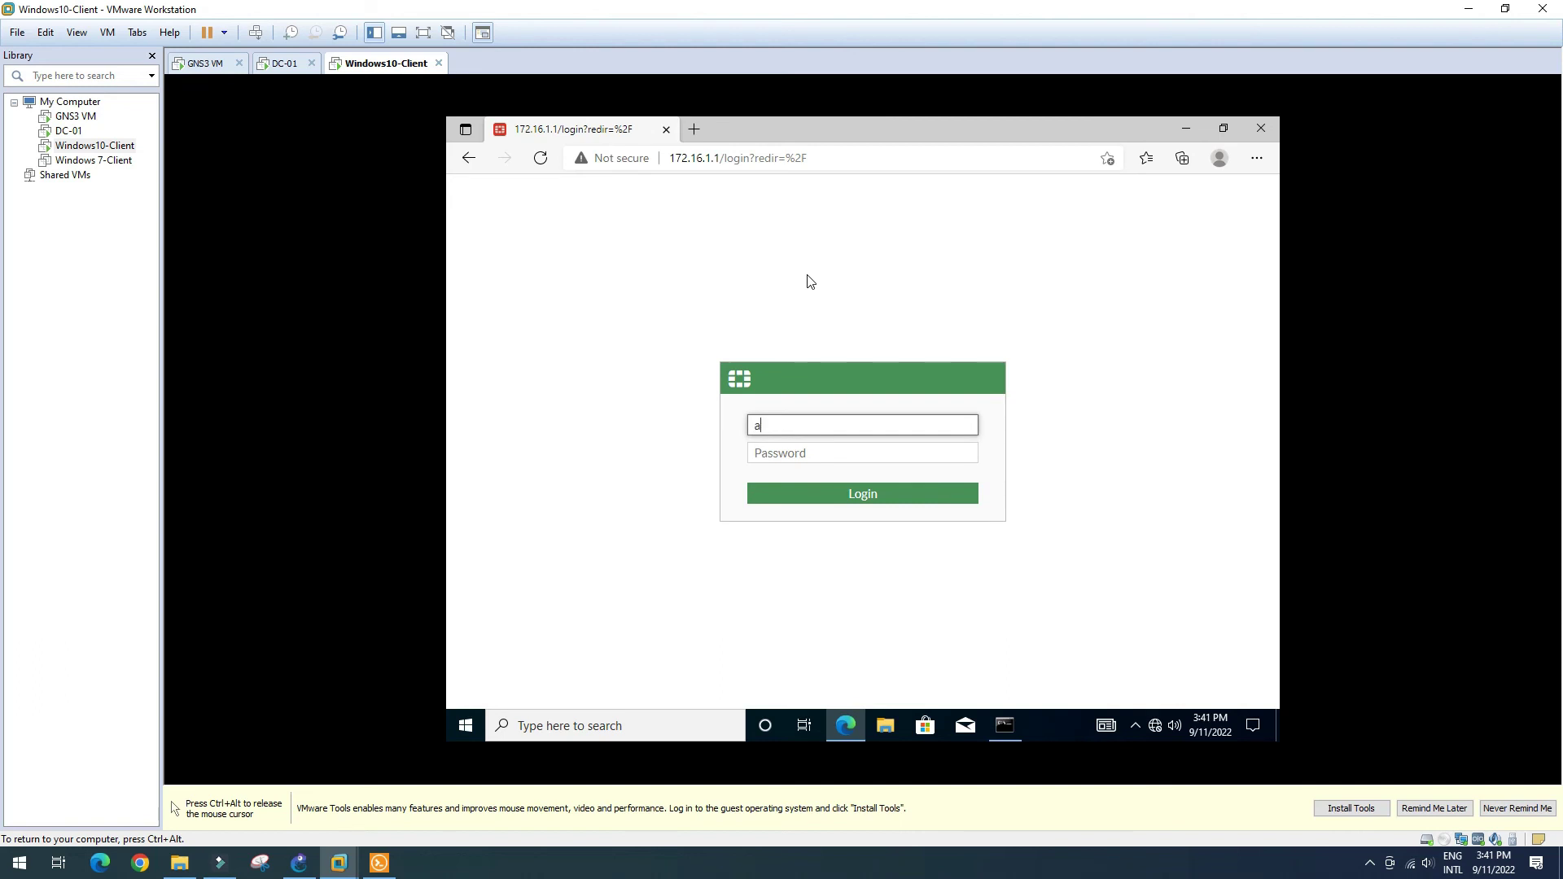
pyautogui.write('dmin')
pyautogui.press('Tab')
pyautogui.write('•••')
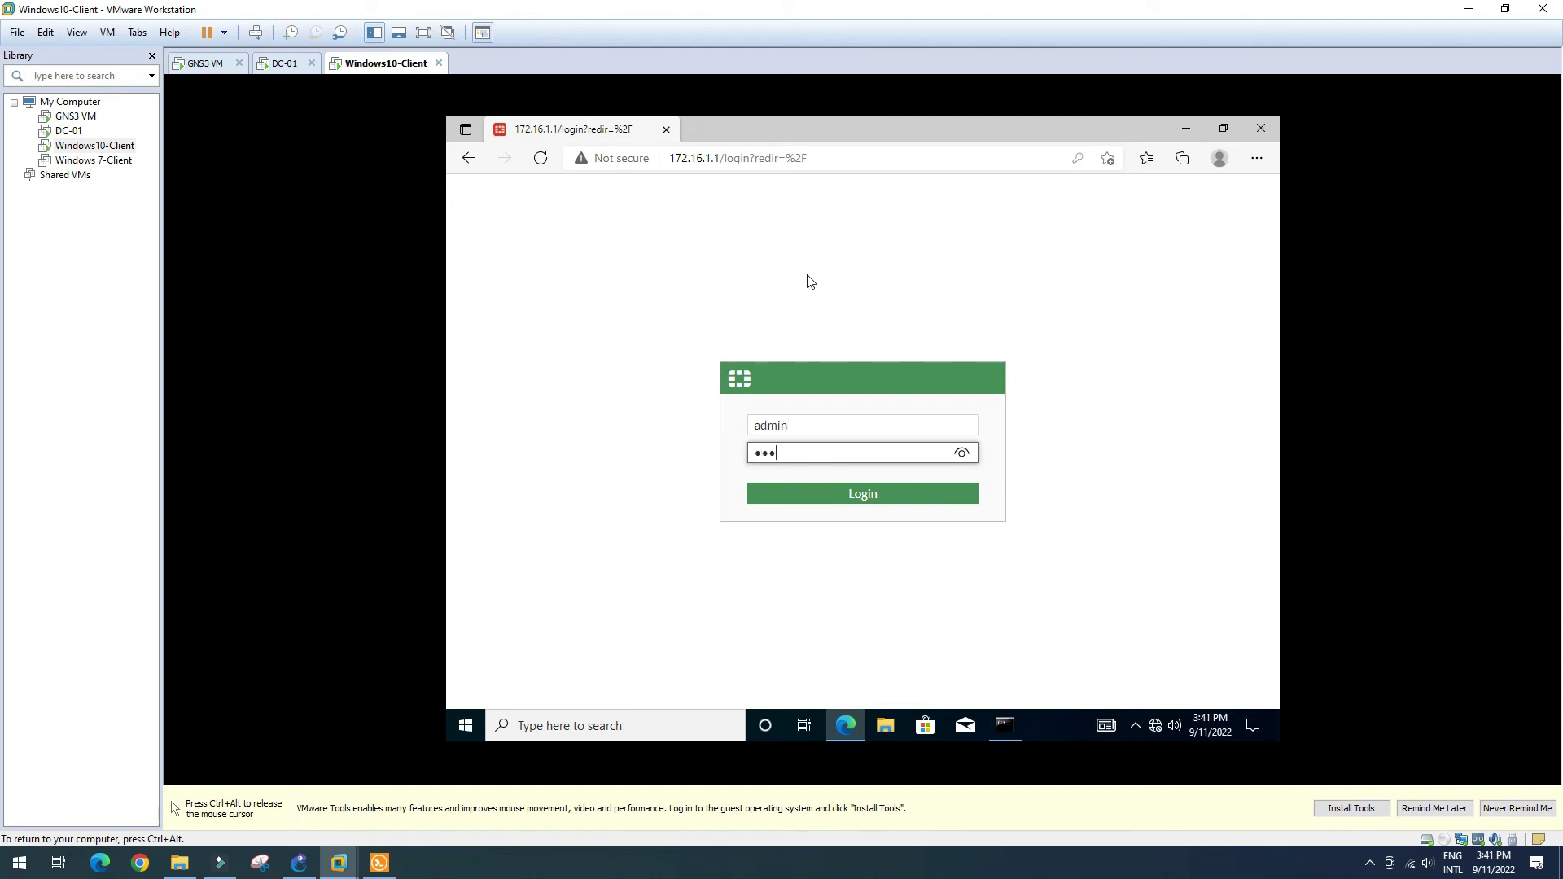
pyautogui.press('Return')
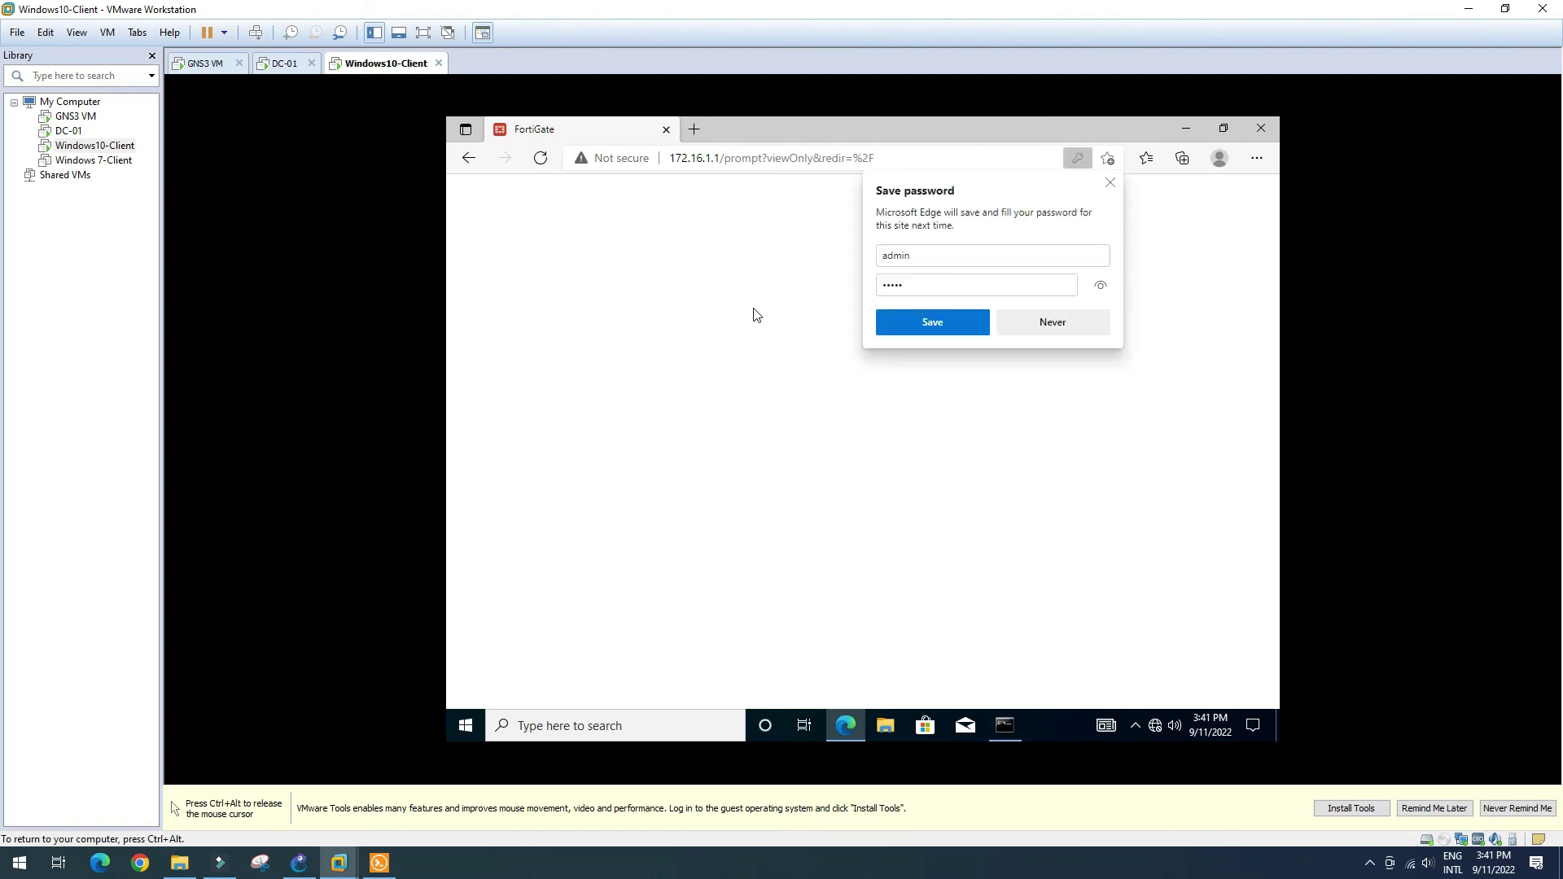
# Decline saving the password, postpone setup, dismiss FortiOS 7.0.0 release notes, return to GNS3.
pyautogui.click(1058, 322)
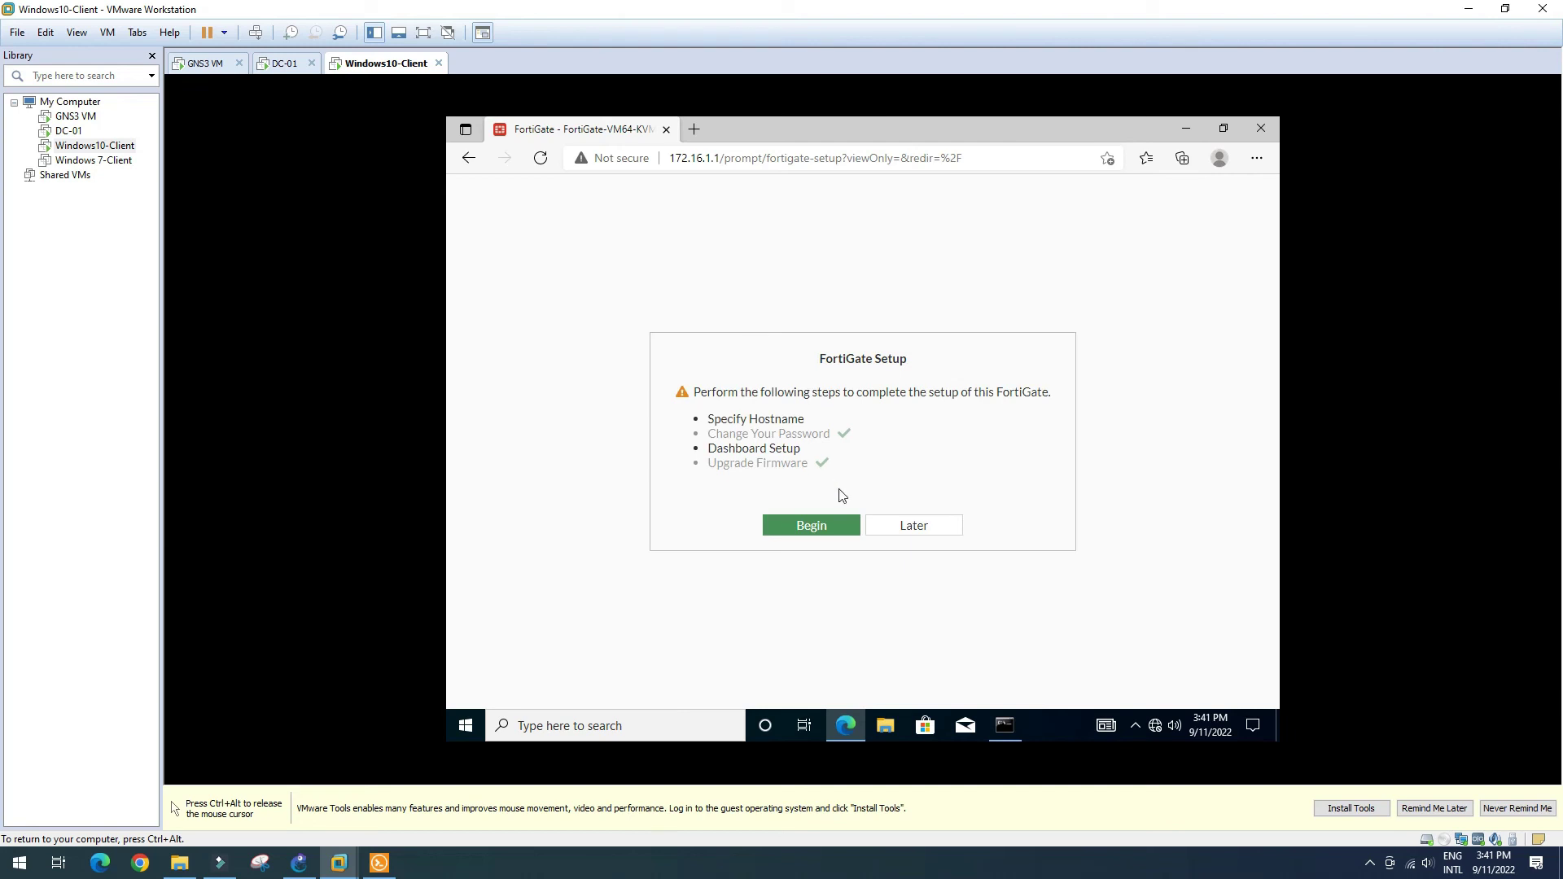
pyautogui.click(904, 531)
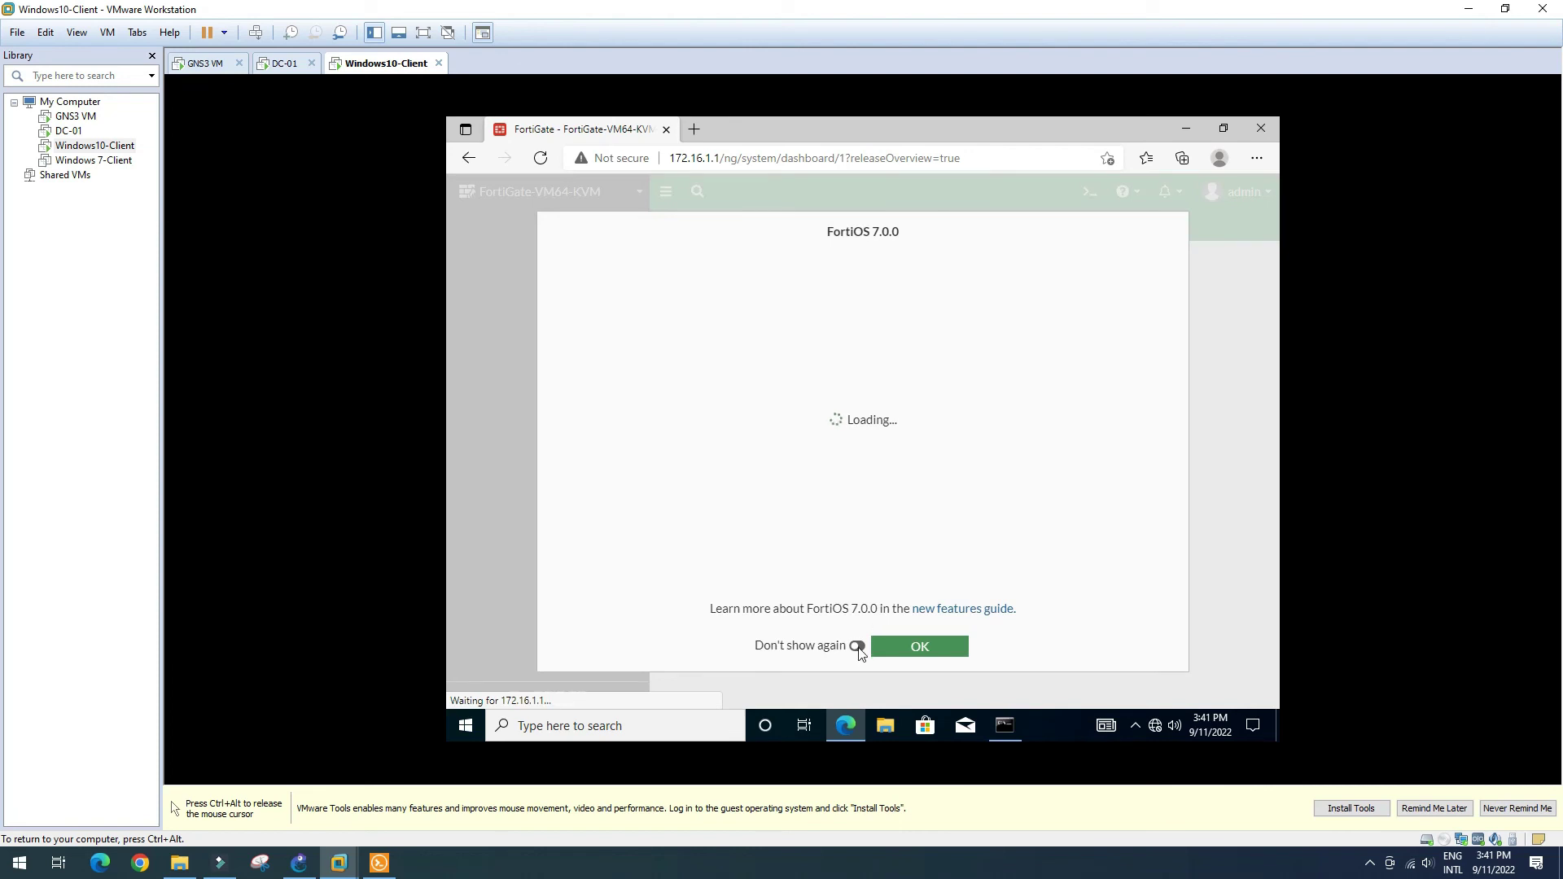
pyautogui.click(916, 648)
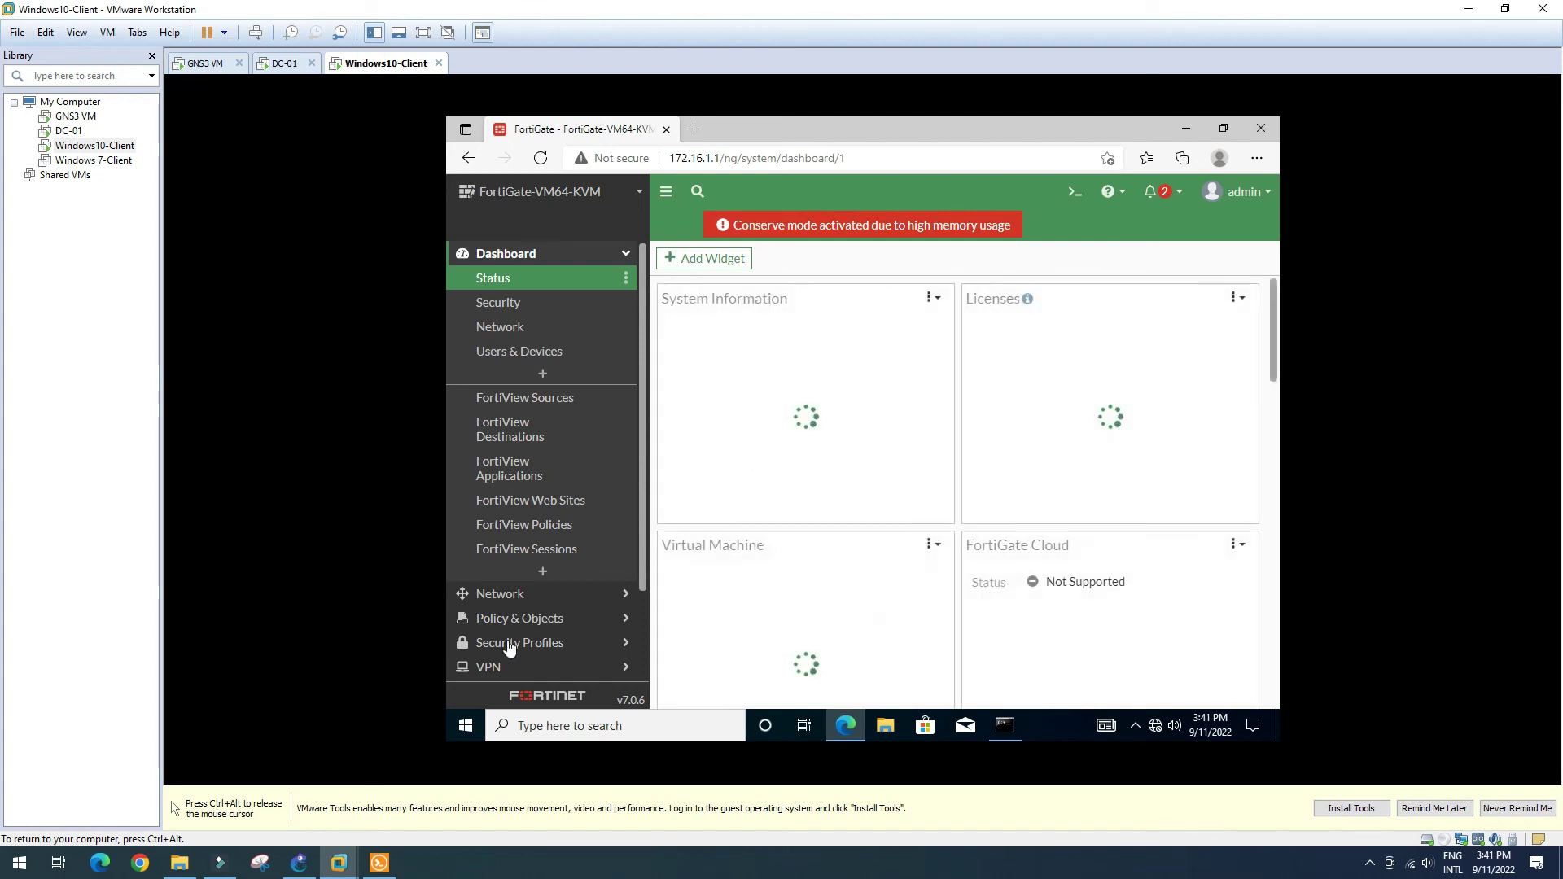
pyautogui.click(299, 863)
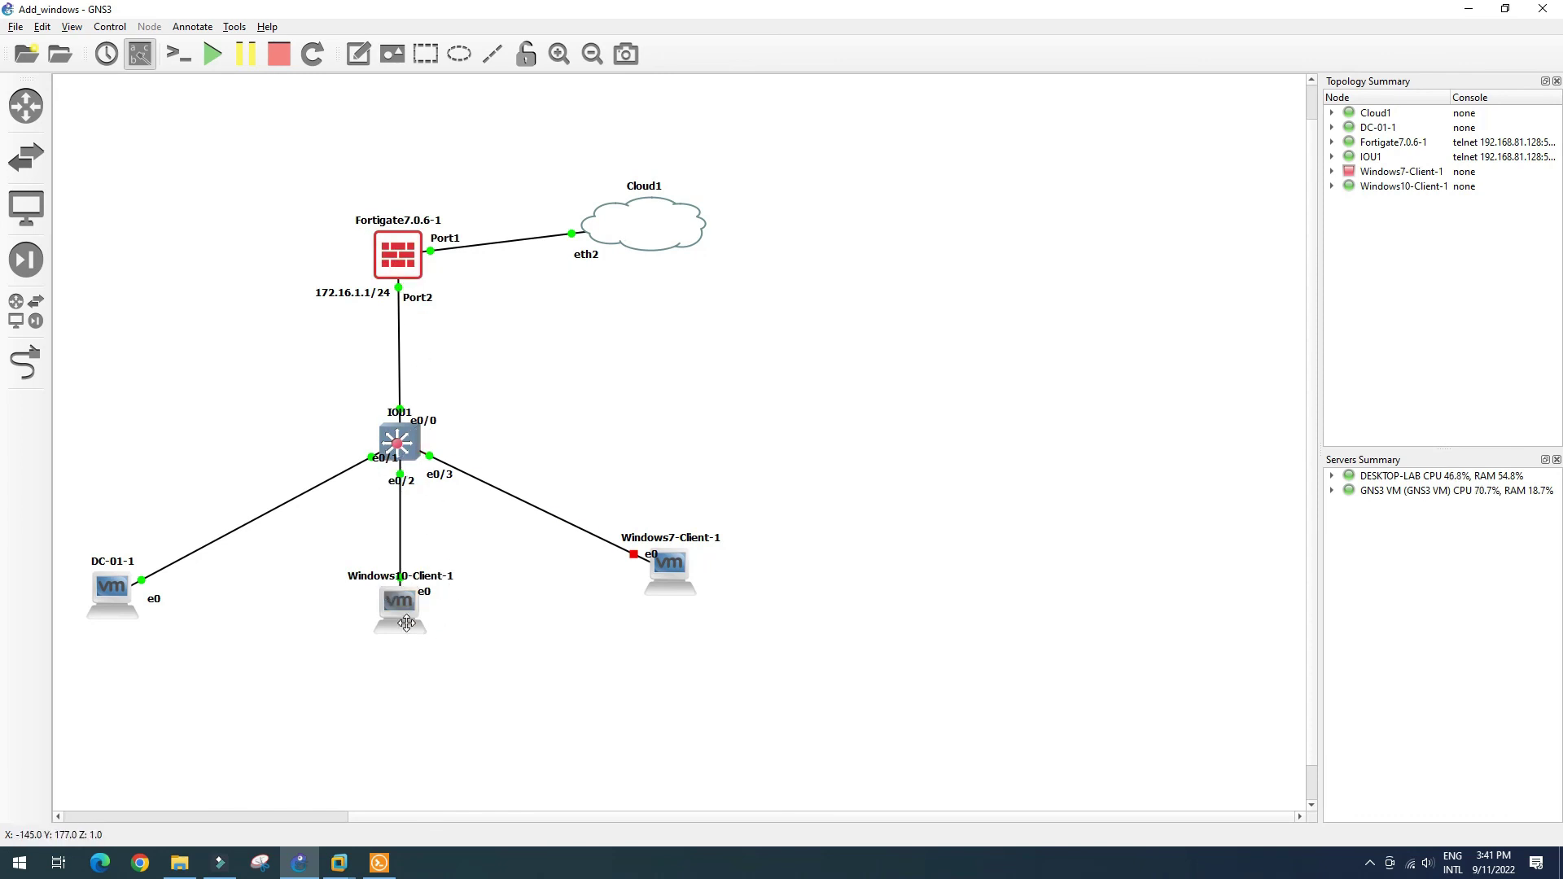
pyautogui.moveTo(404, 623)
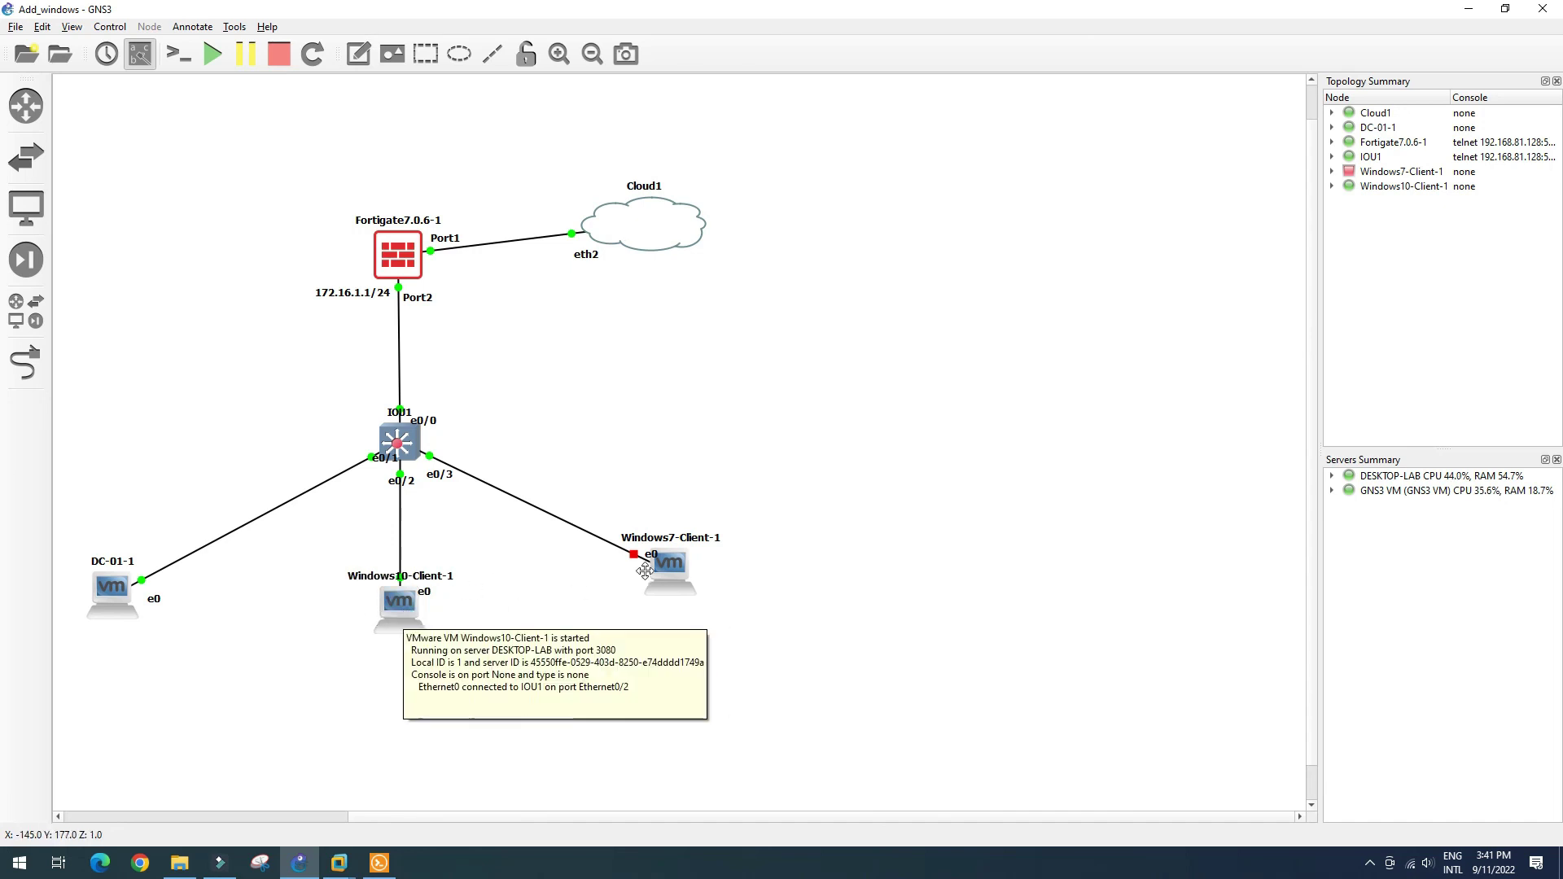
pyautogui.moveTo(126, 621)
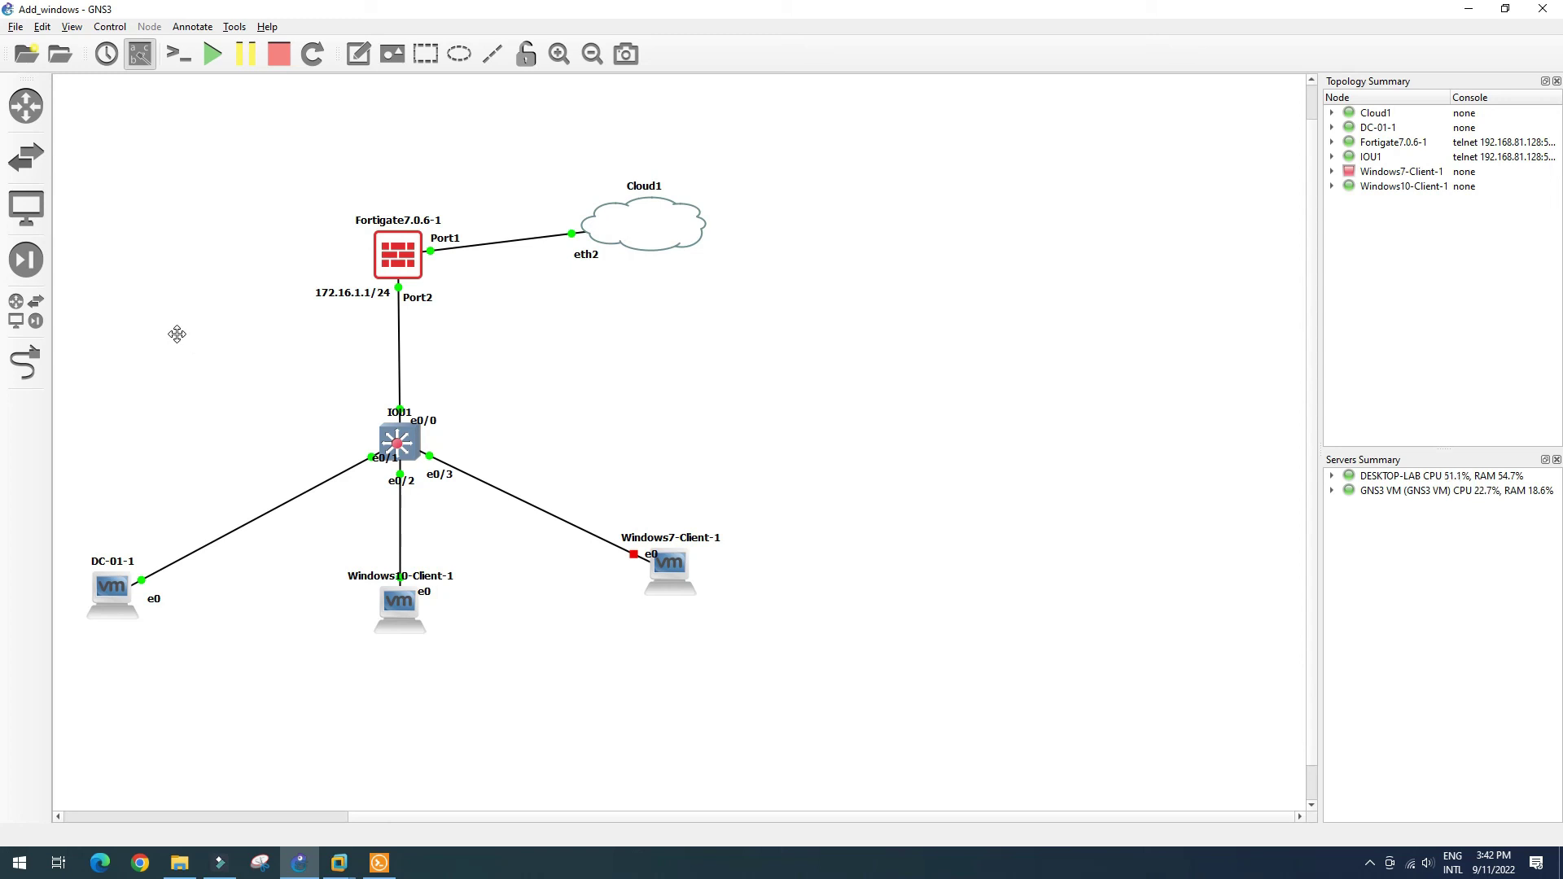
pyautogui.click(44, 30)
pyautogui.click(90, 117)
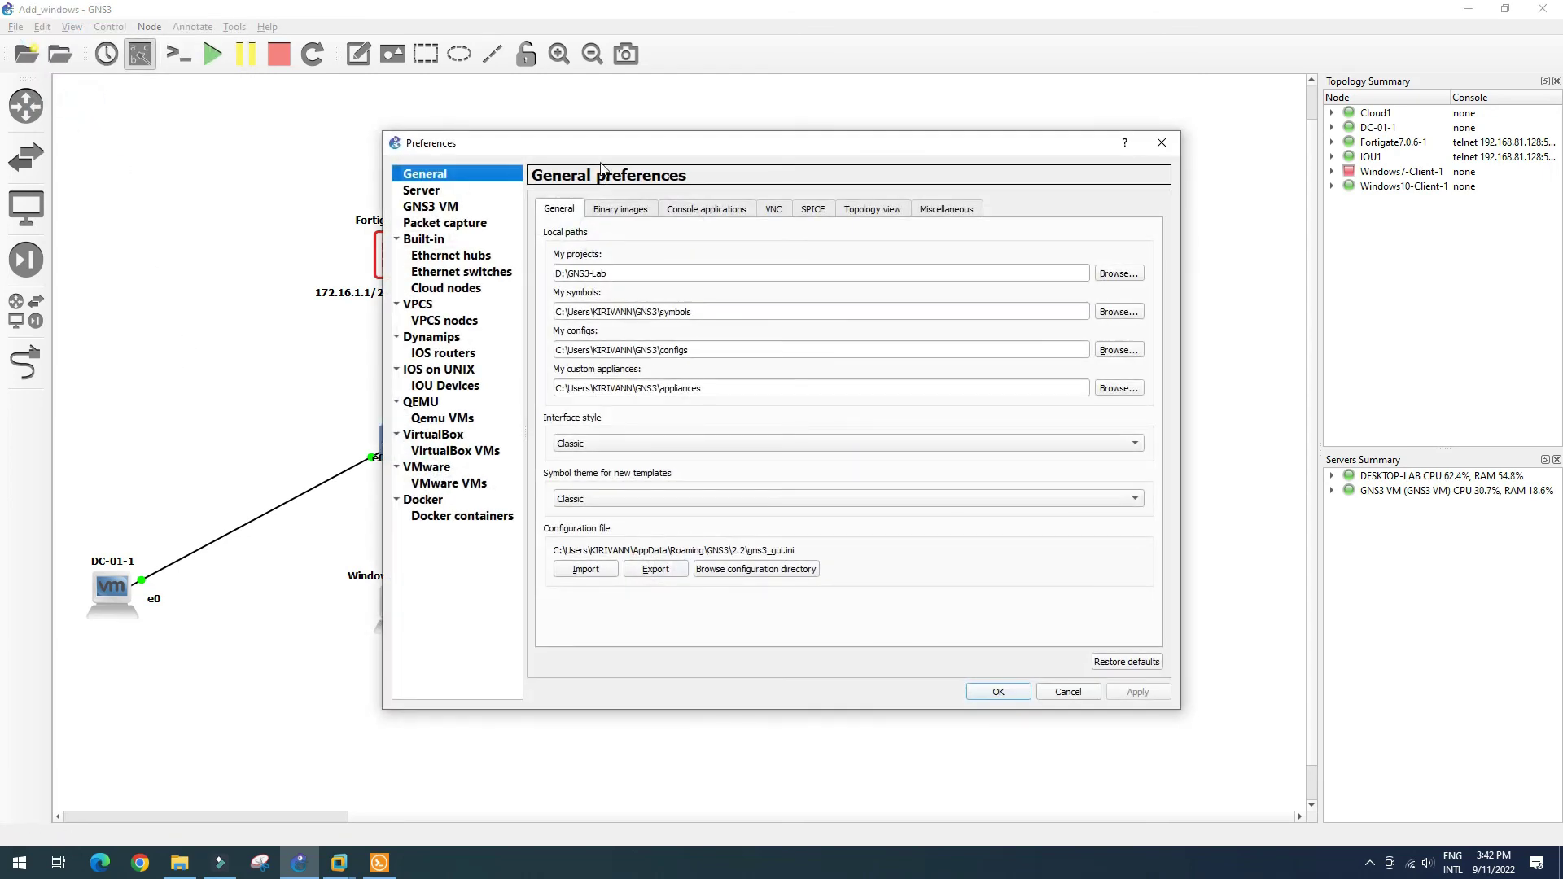
pyautogui.moveTo(669, 151); pyautogui.dragTo(883, 143)
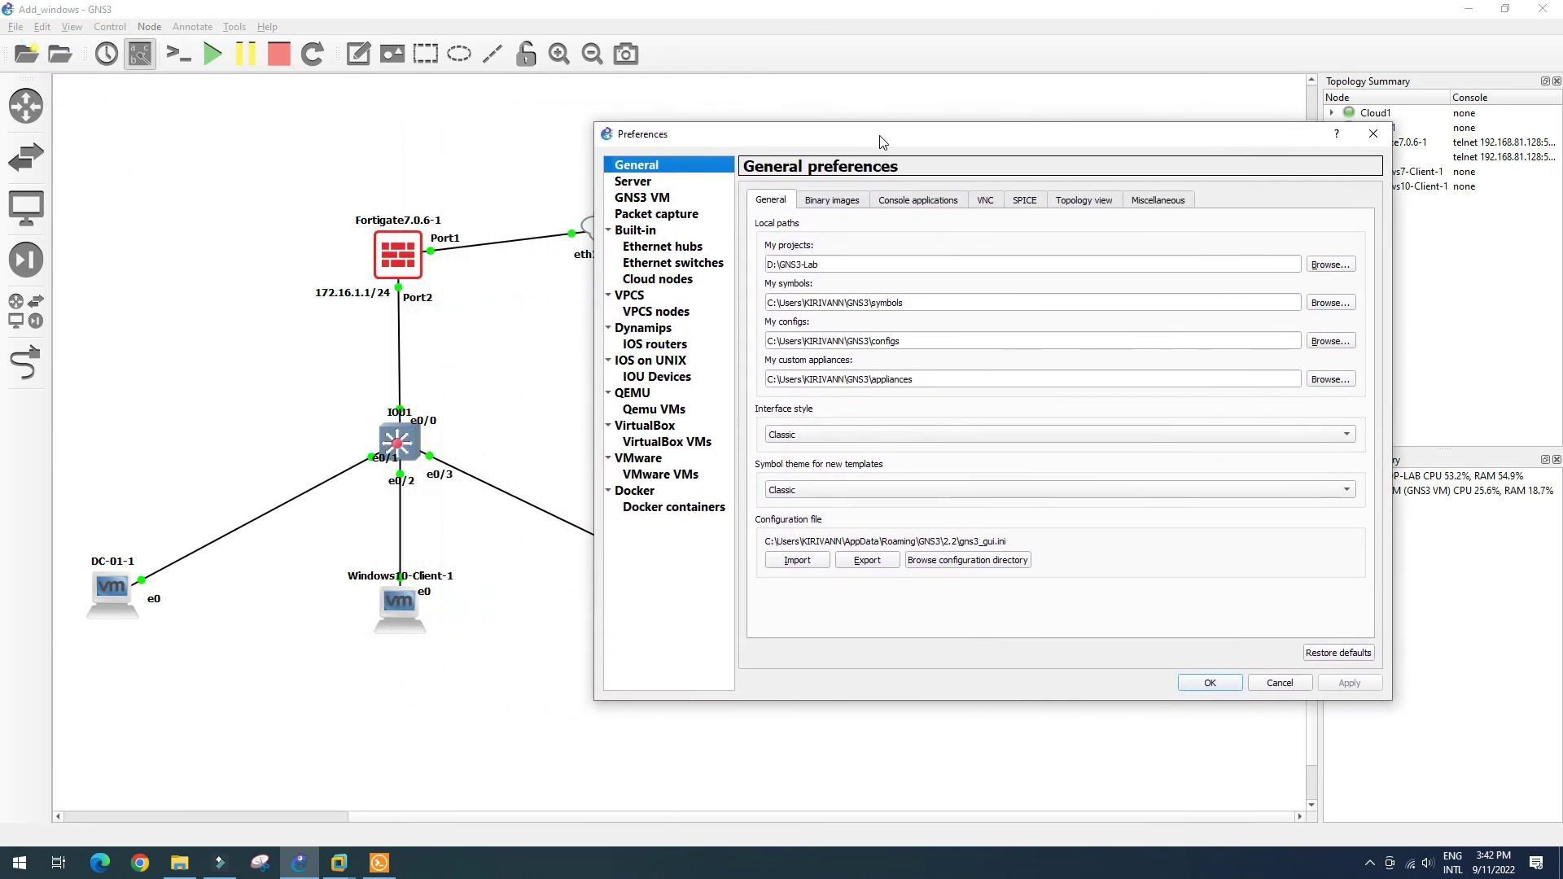
pyautogui.click(667, 476)
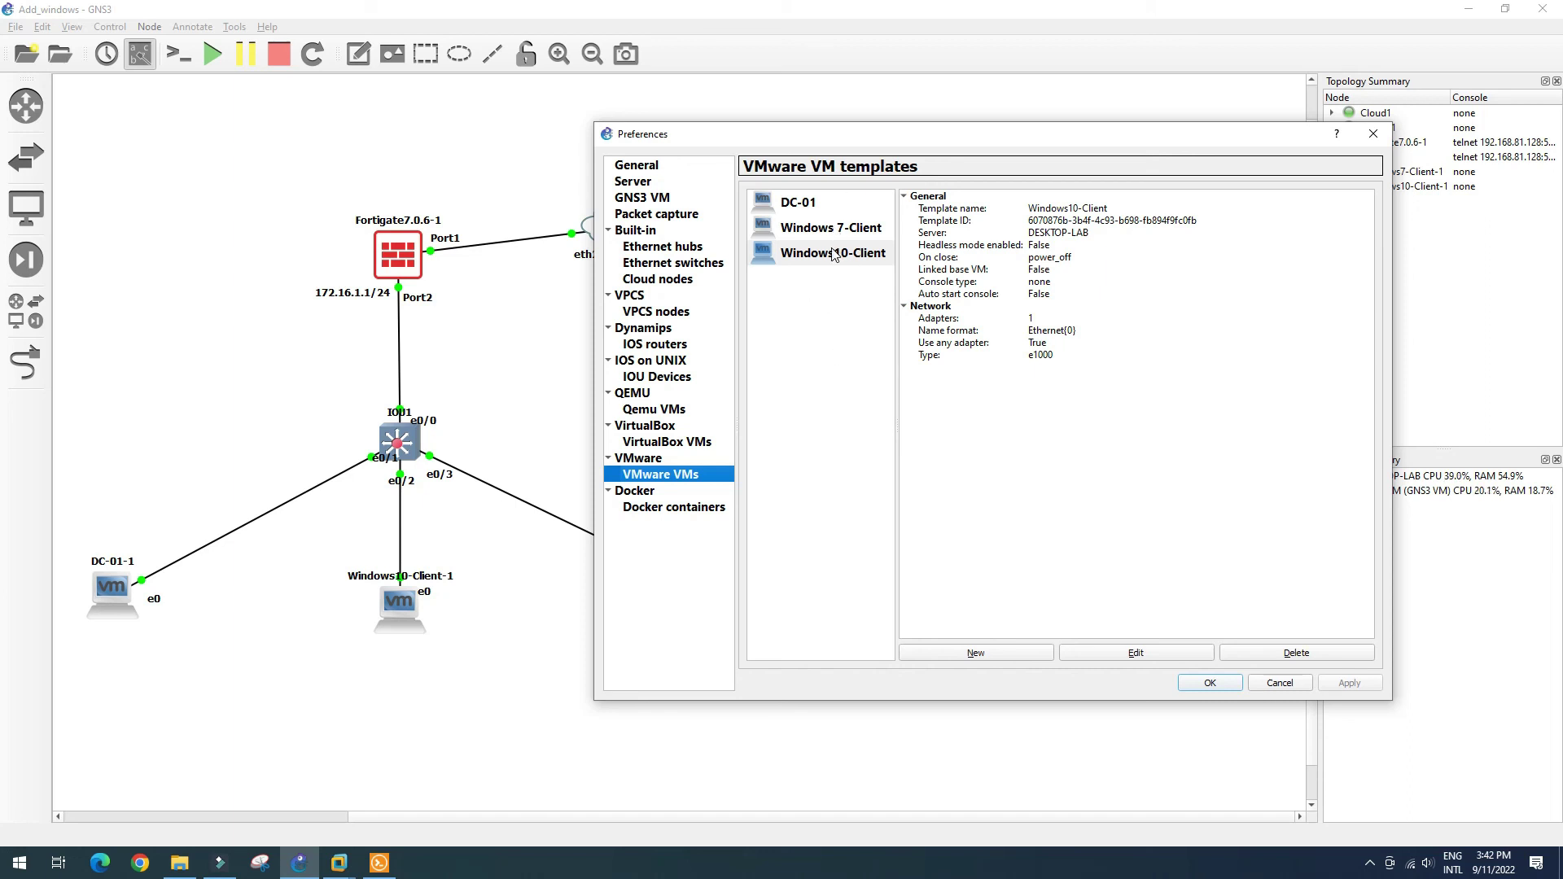
pyautogui.click(832, 311)
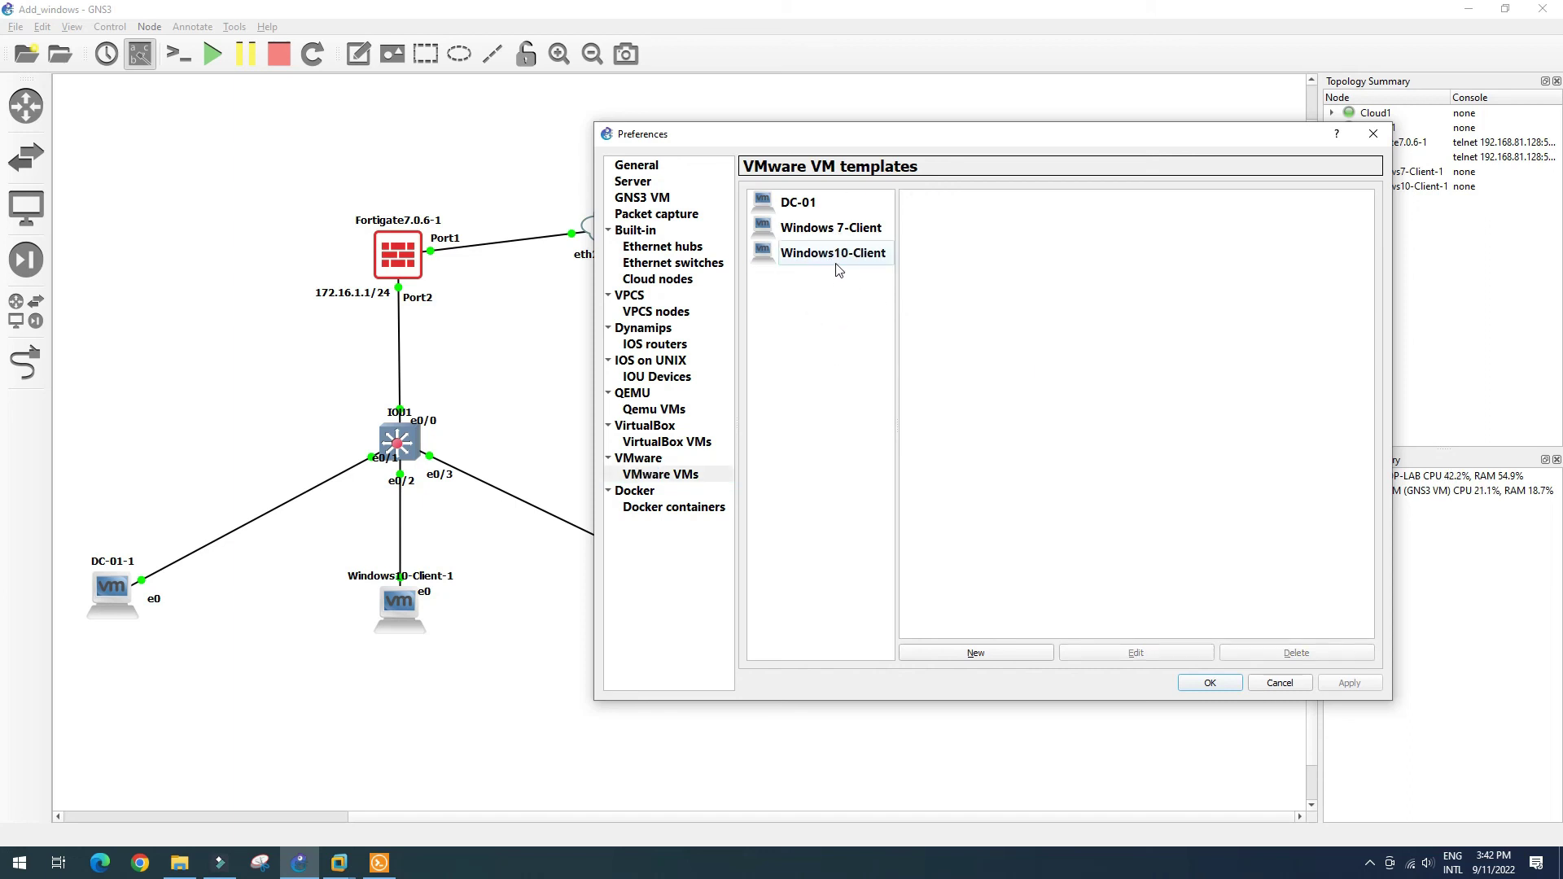
pyautogui.click(643, 460)
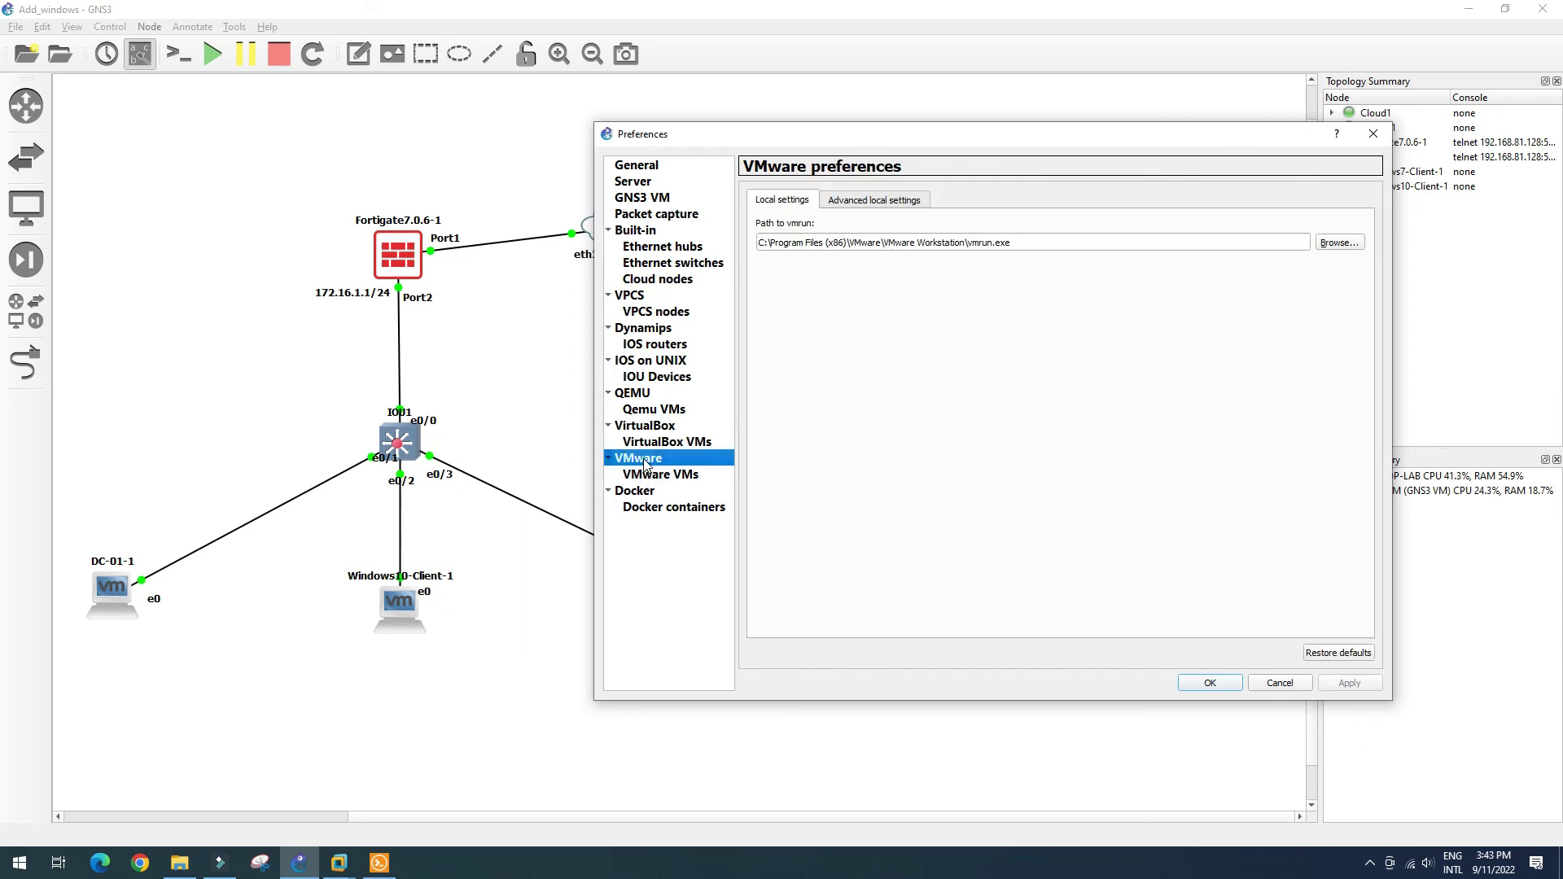
pyautogui.click(875, 200)
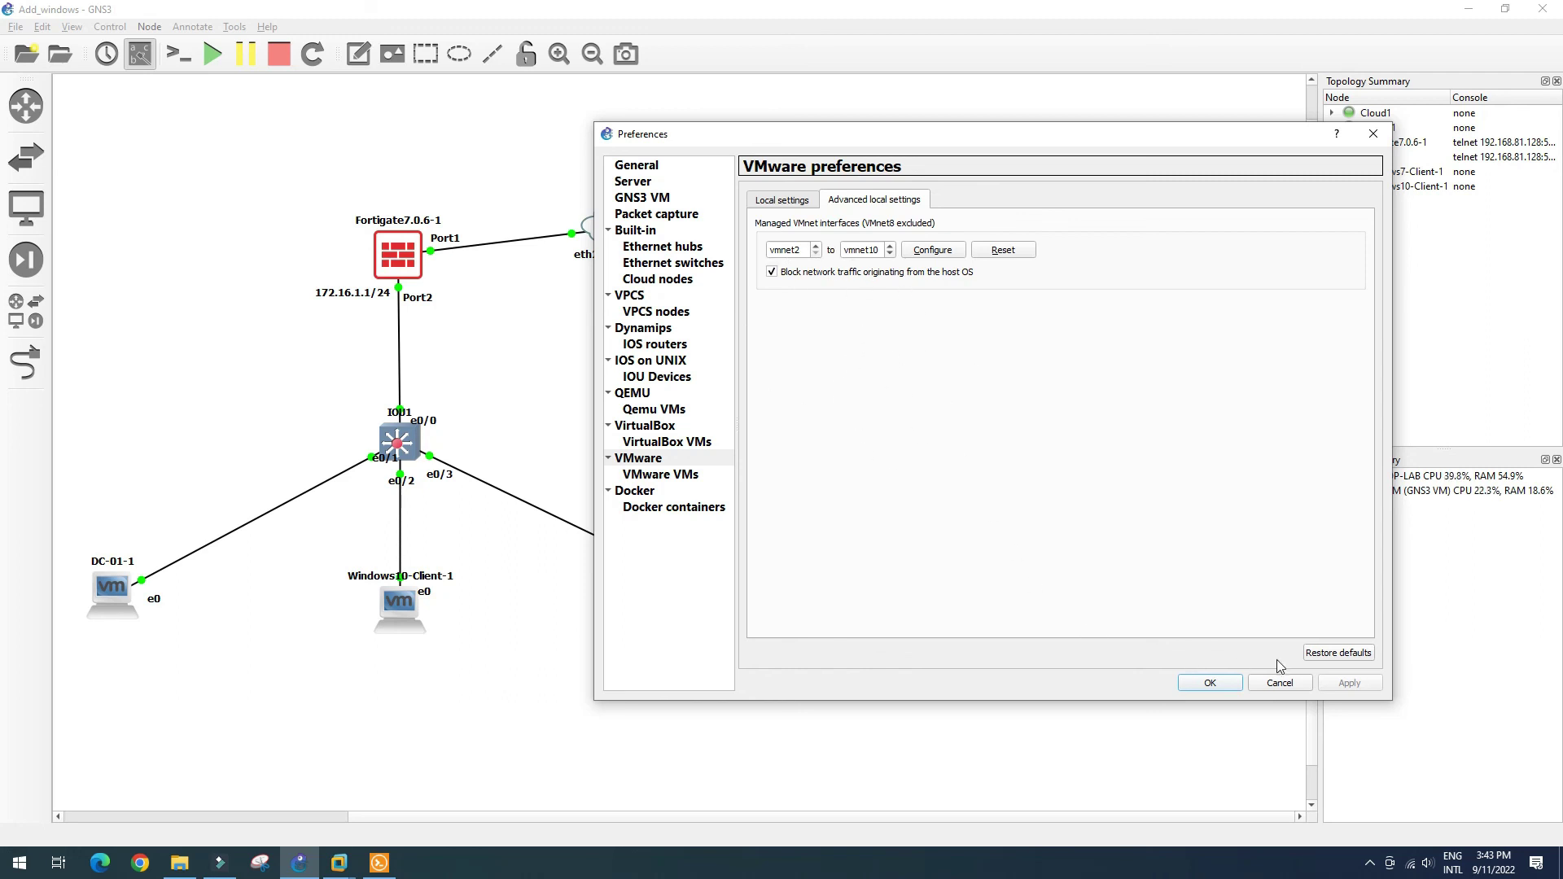
pyautogui.click(1289, 686)
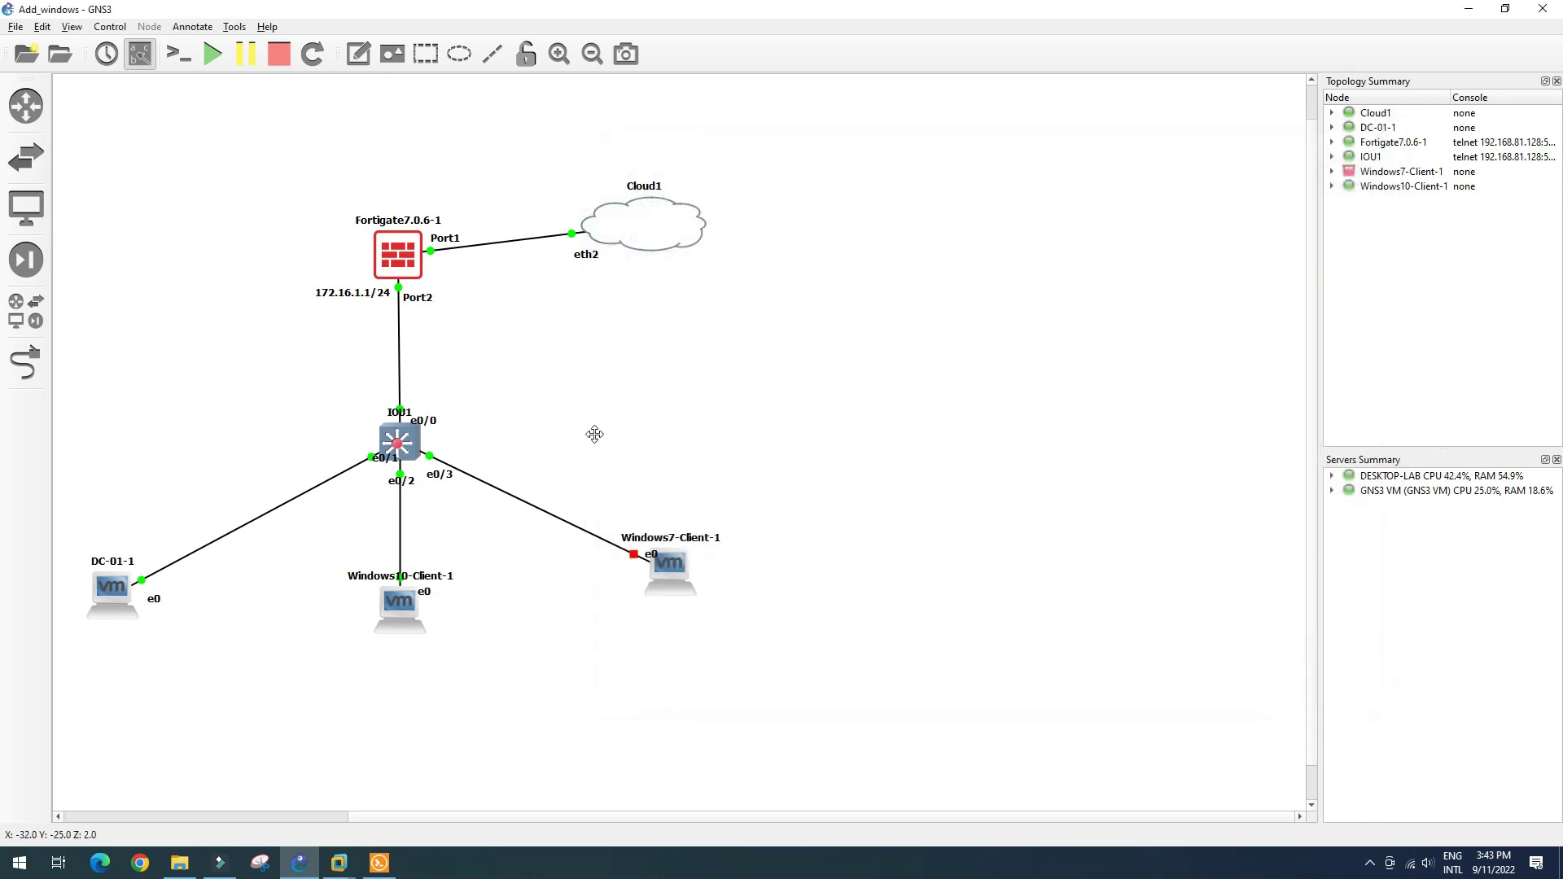